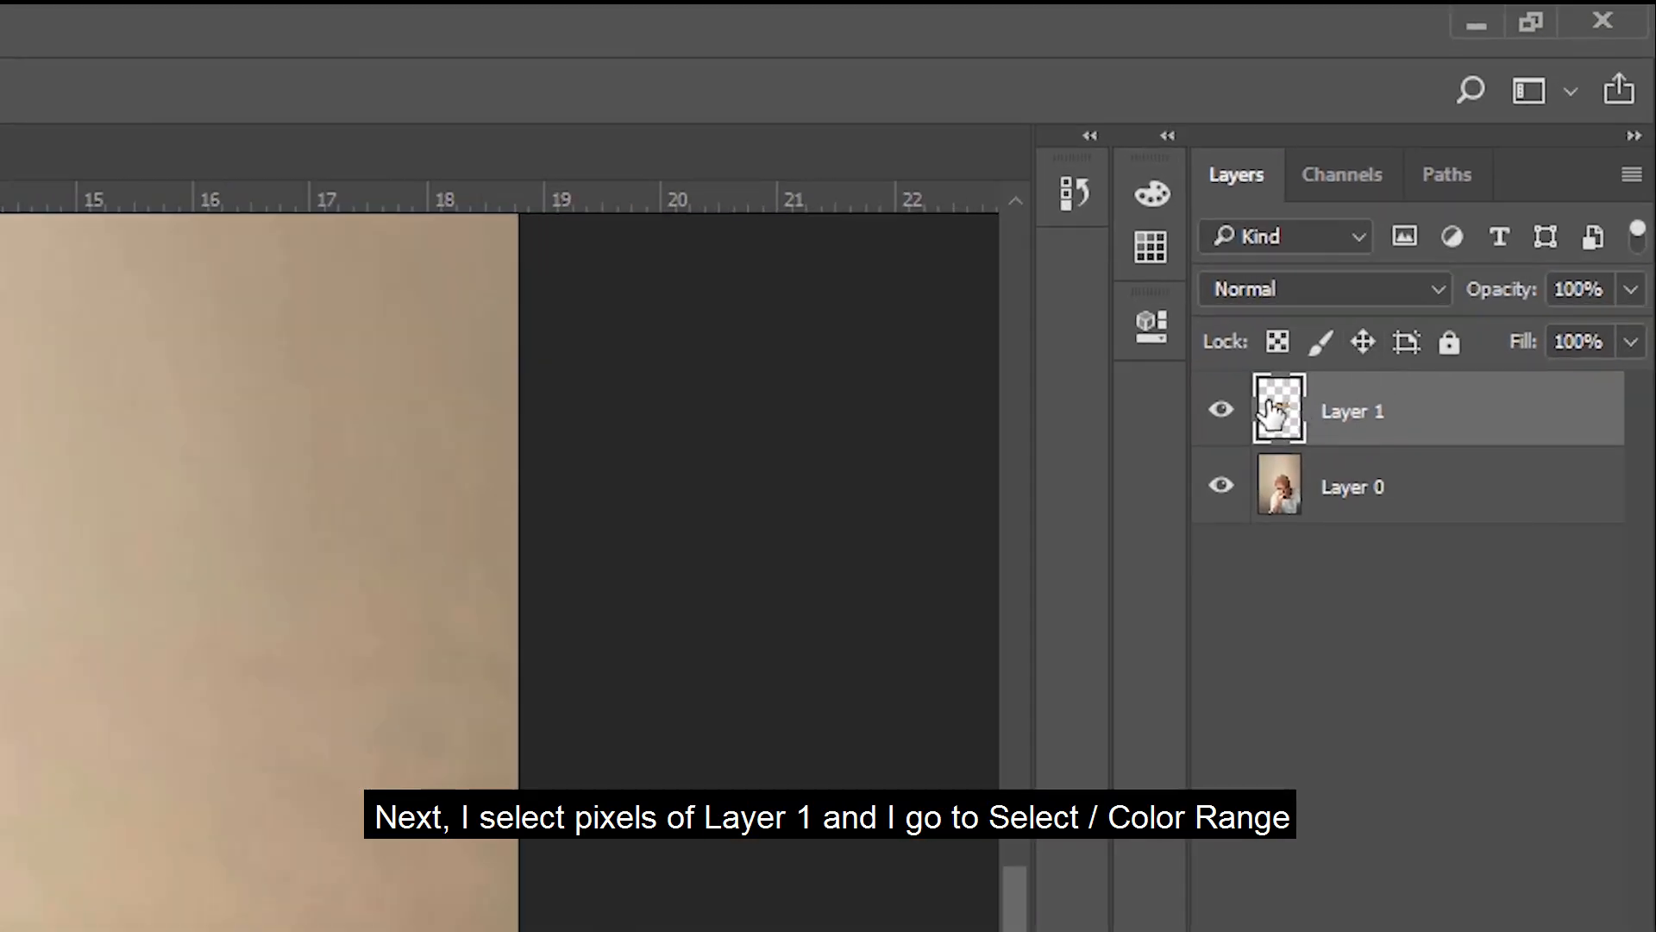
Step: Load Layer 1's pixels as a selection and narrow it with Color Range to the sampled dark crack colour
right_click(1490, 180)
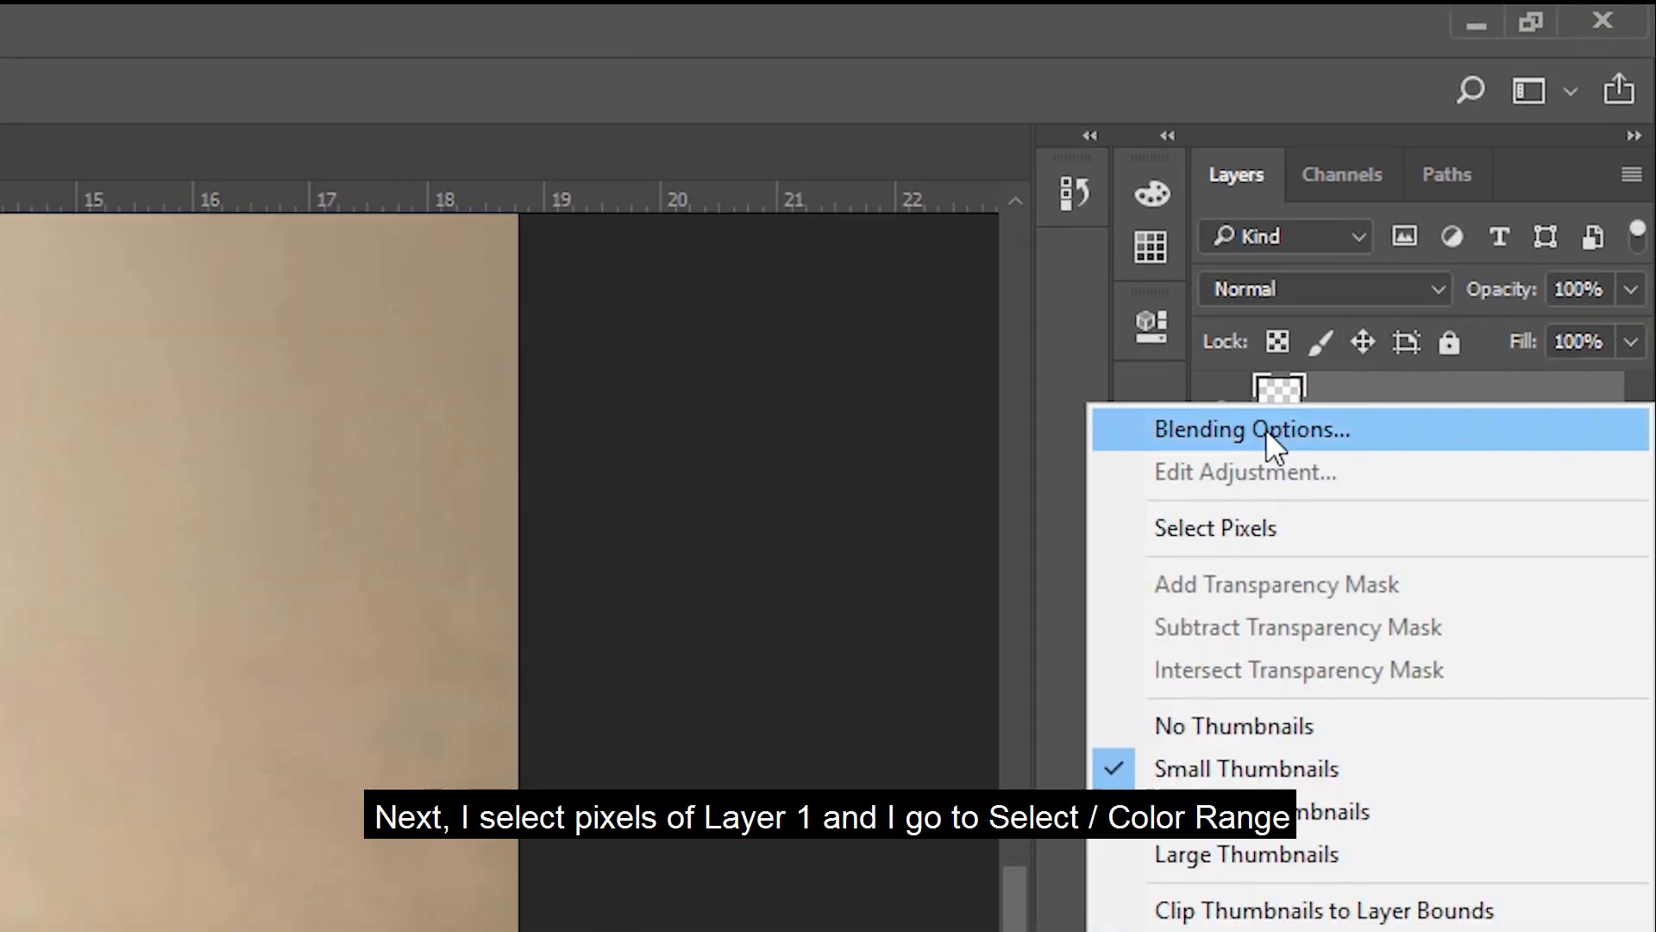
click(1576, 525)
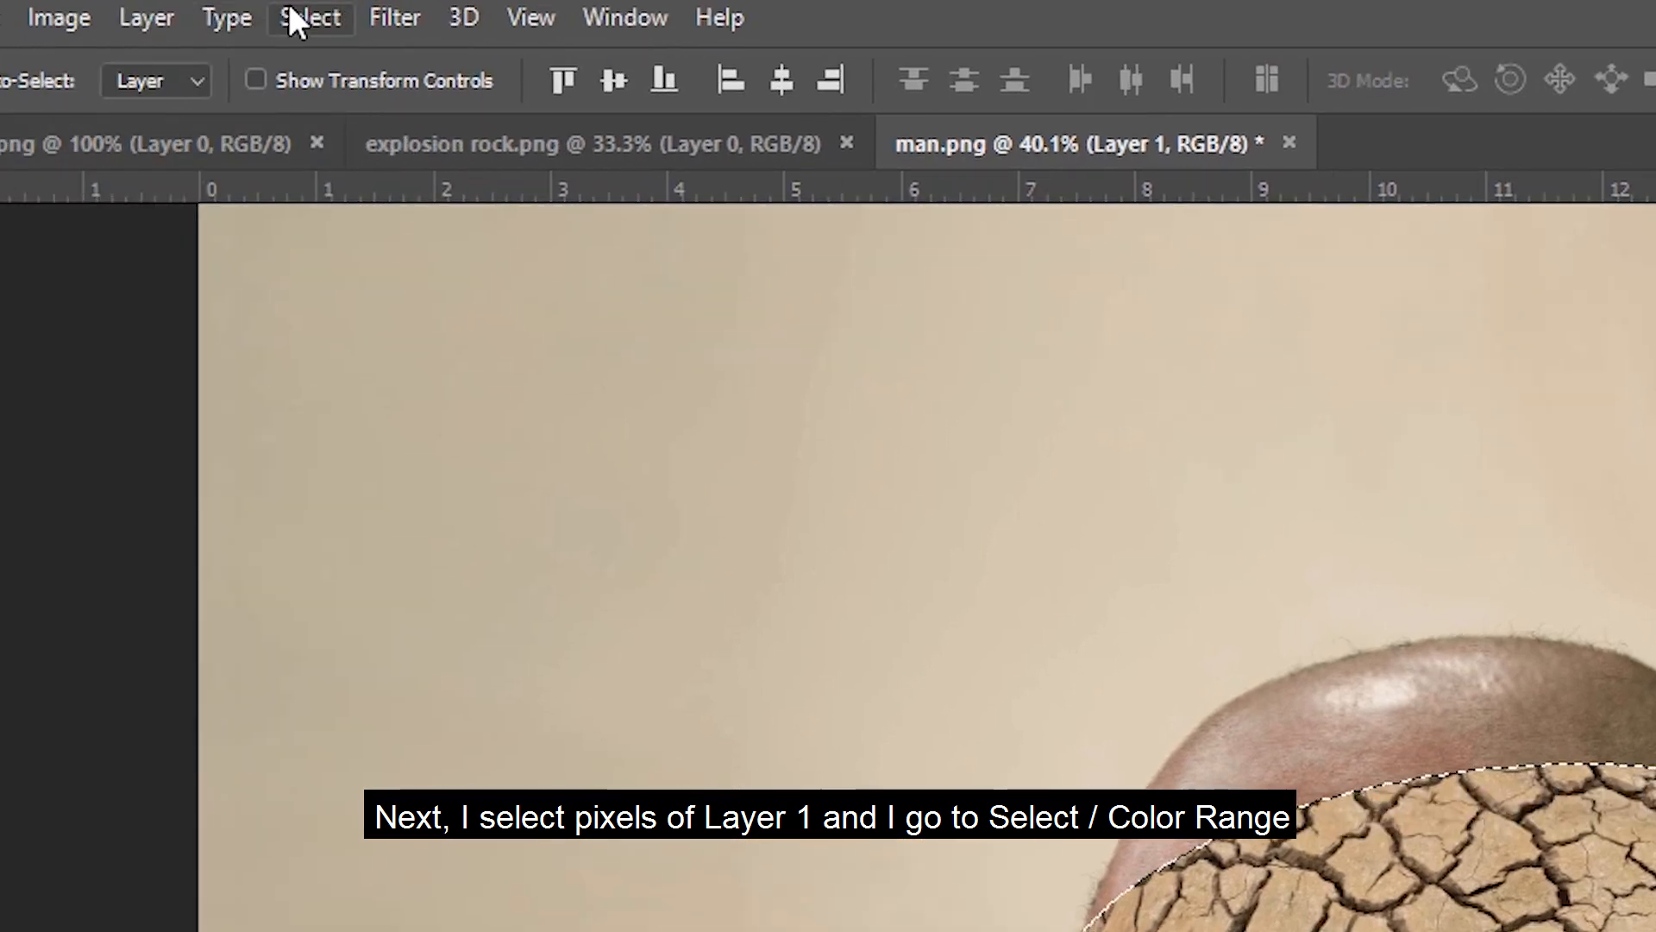
click(317, 15)
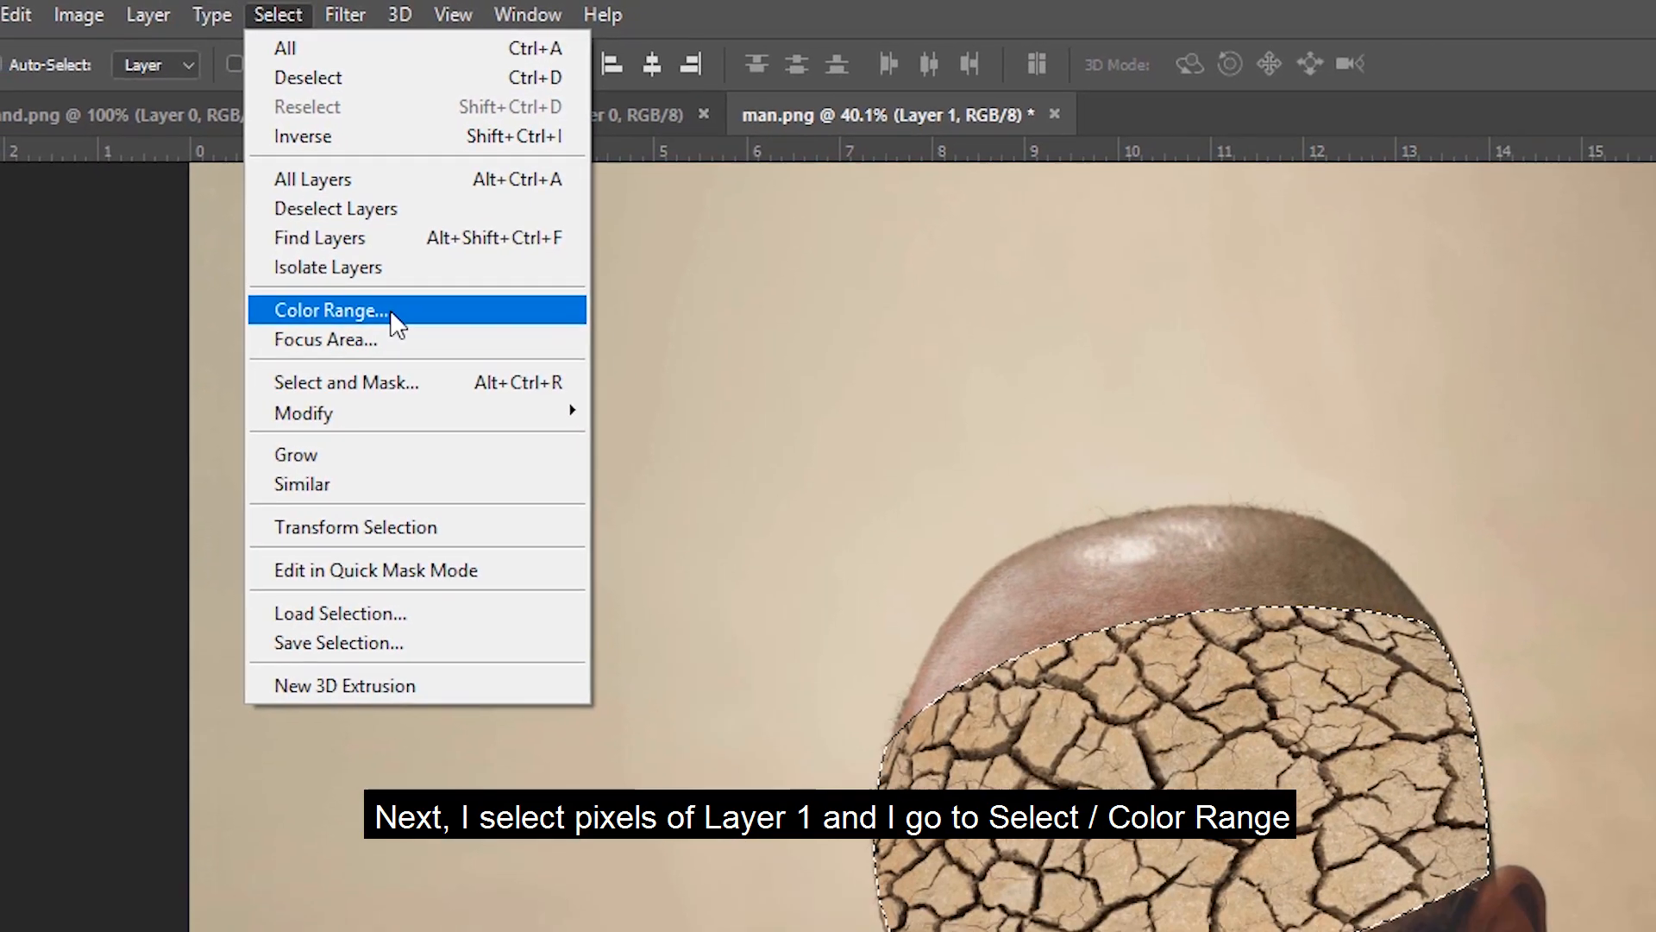
click(377, 390)
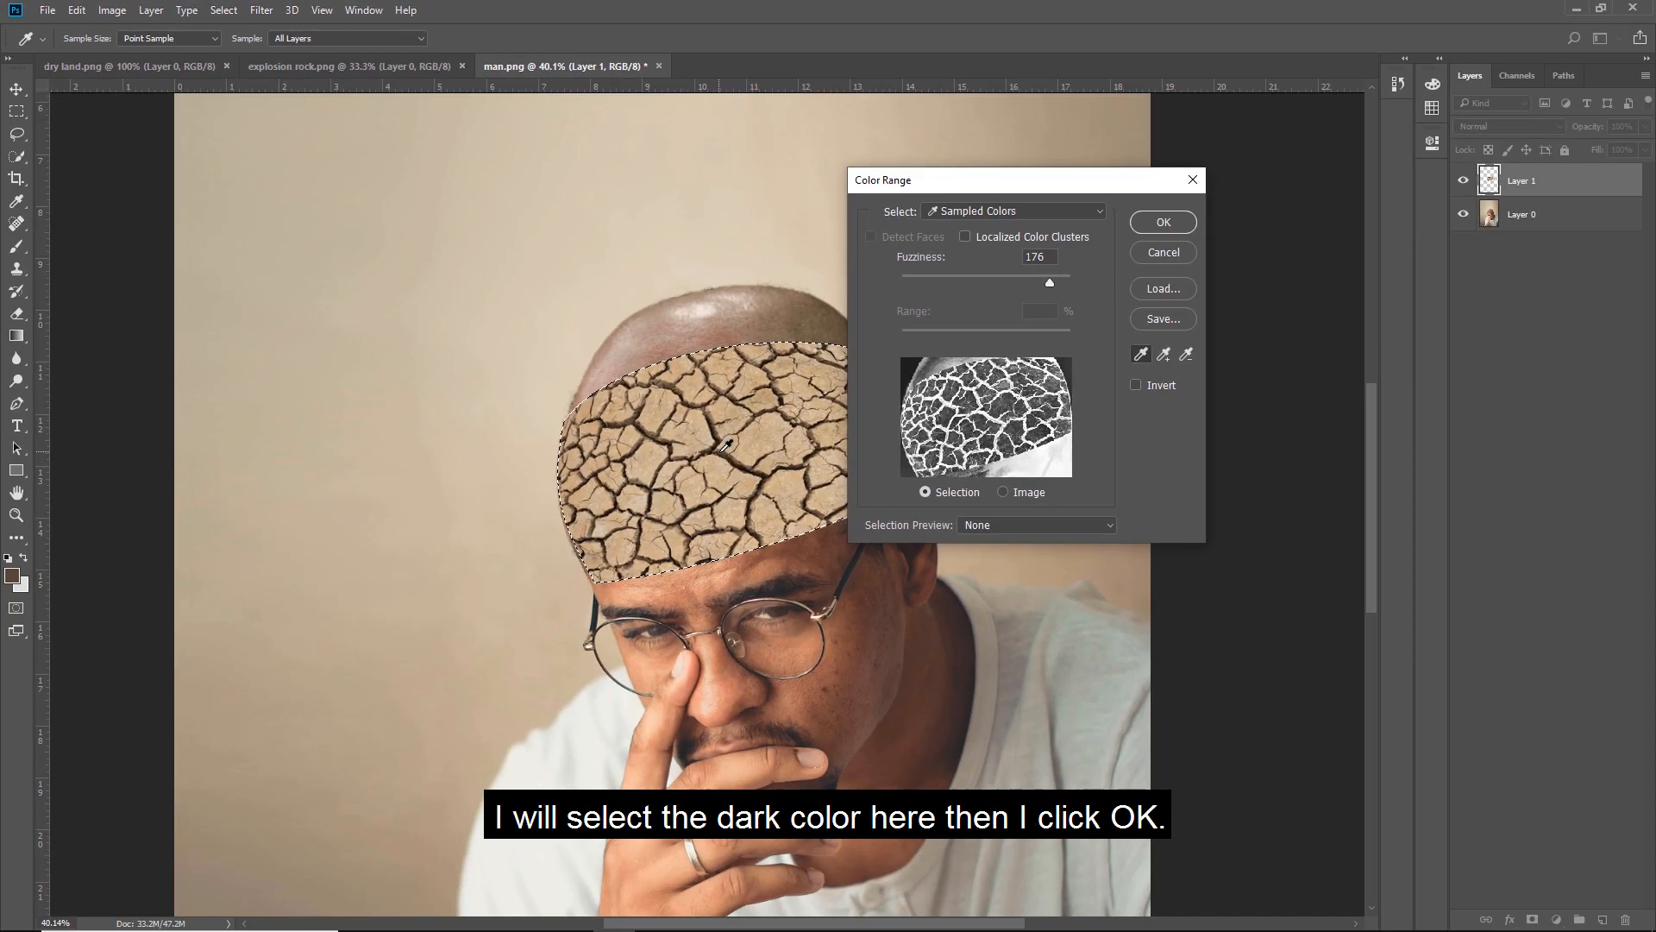
click(734, 457)
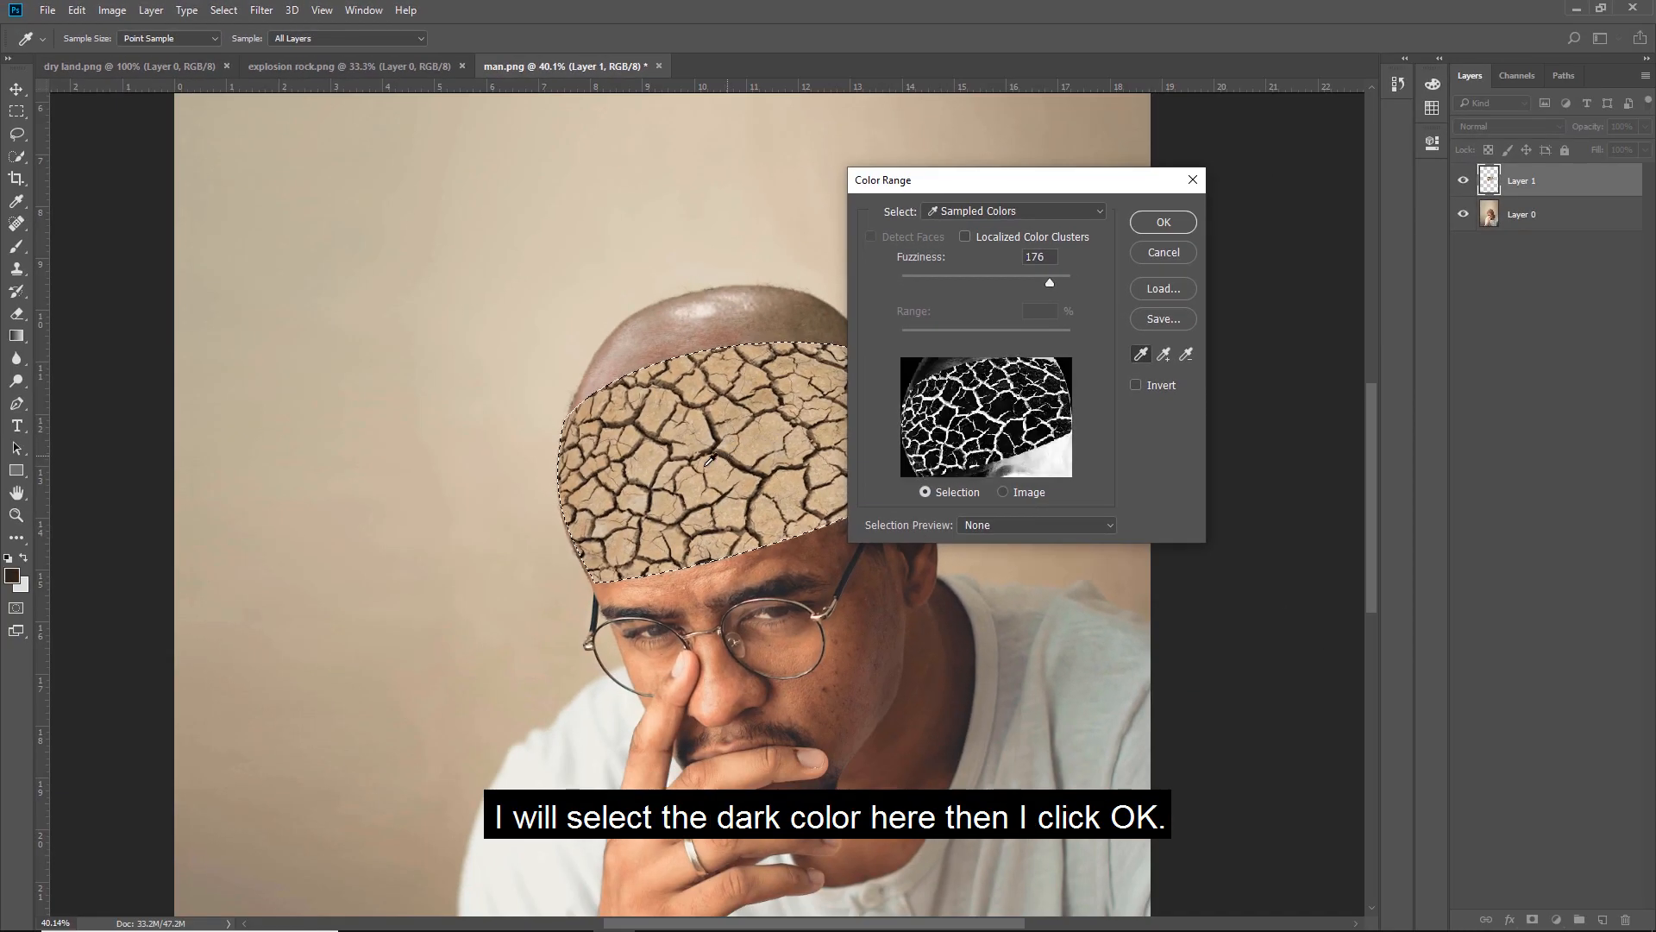
click(1157, 222)
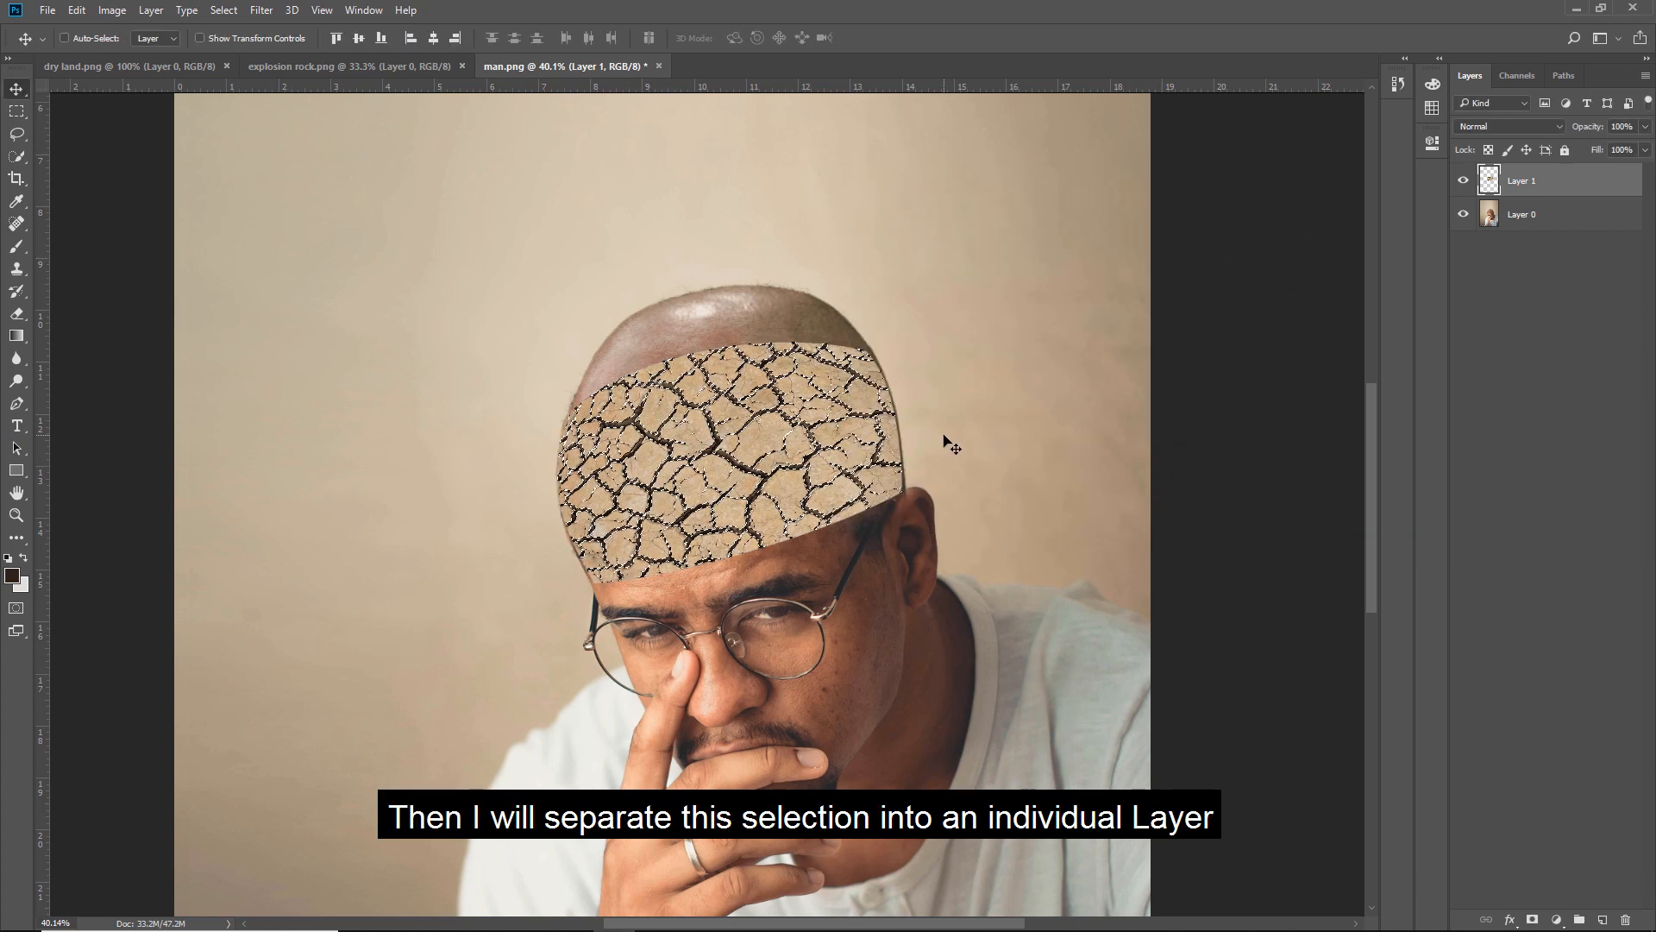
Step: Copy the selected cracks to a new layer with Layer Via Copy and hide Layer 1
click(151, 9)
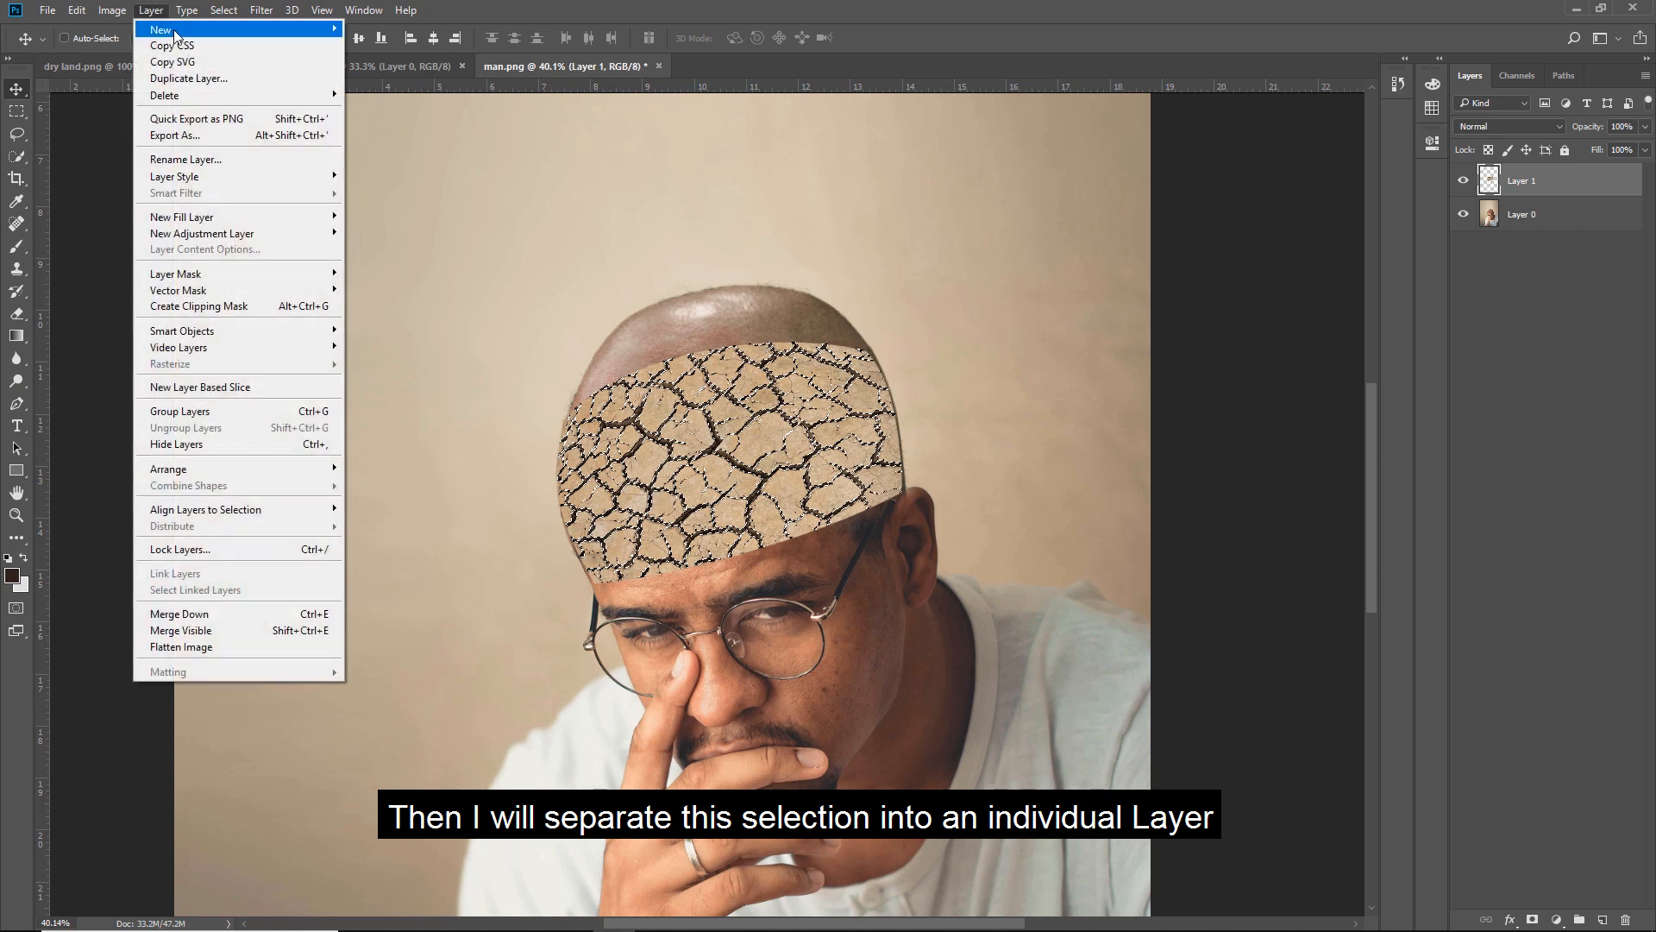
mouse_move(250, 35)
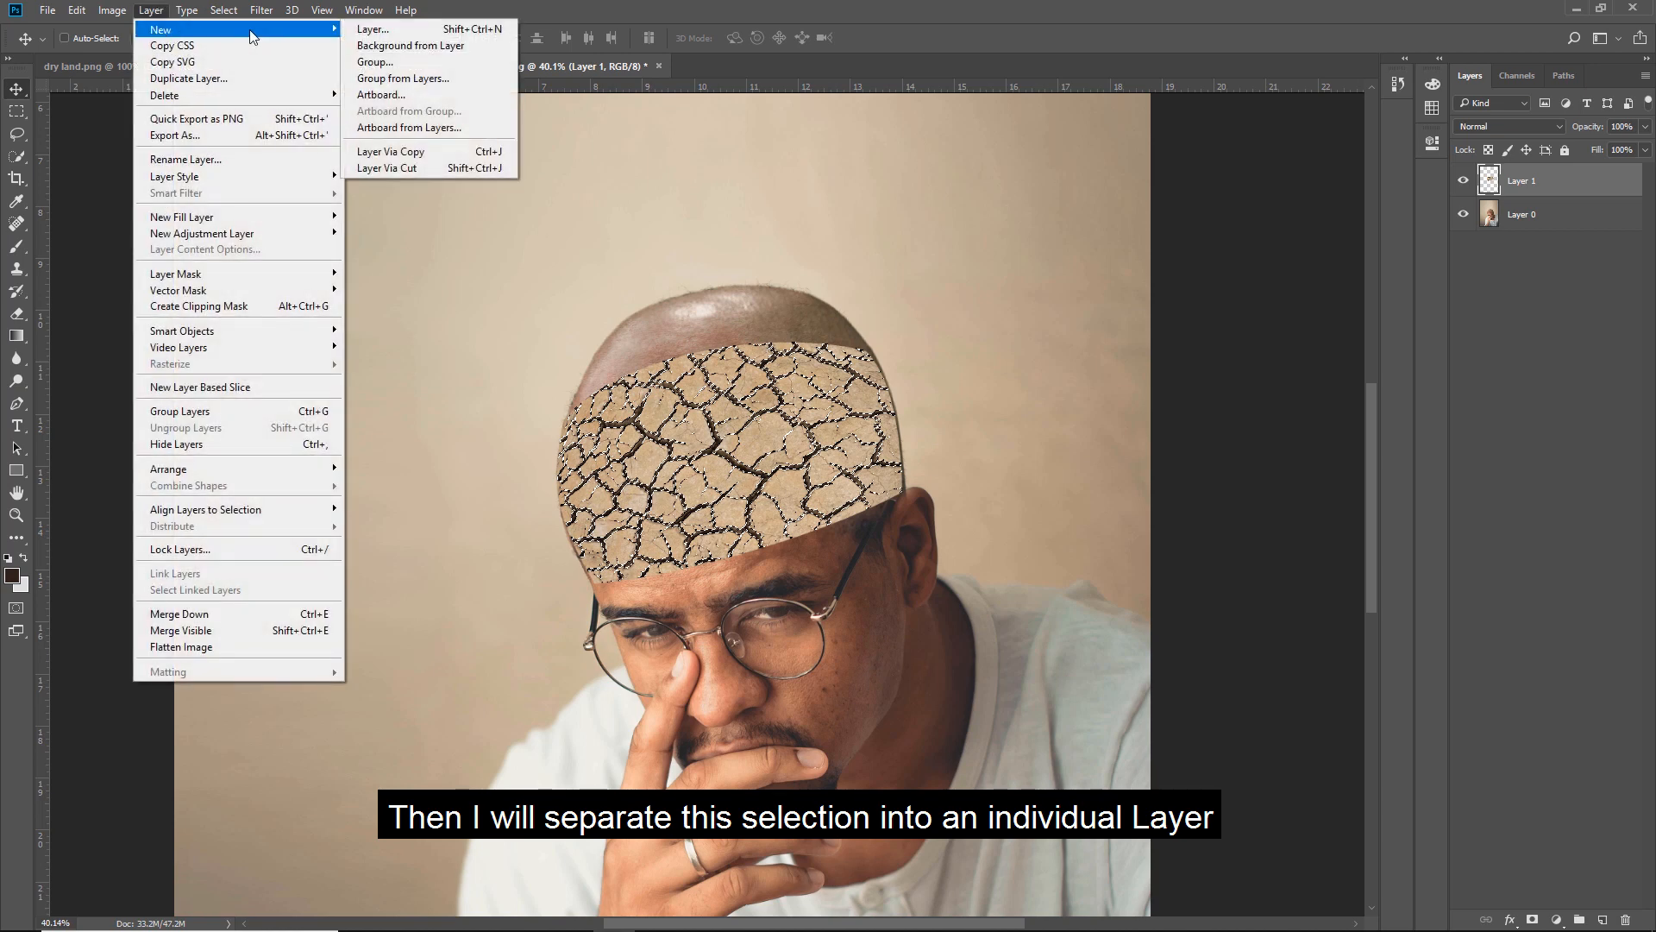
click(442, 154)
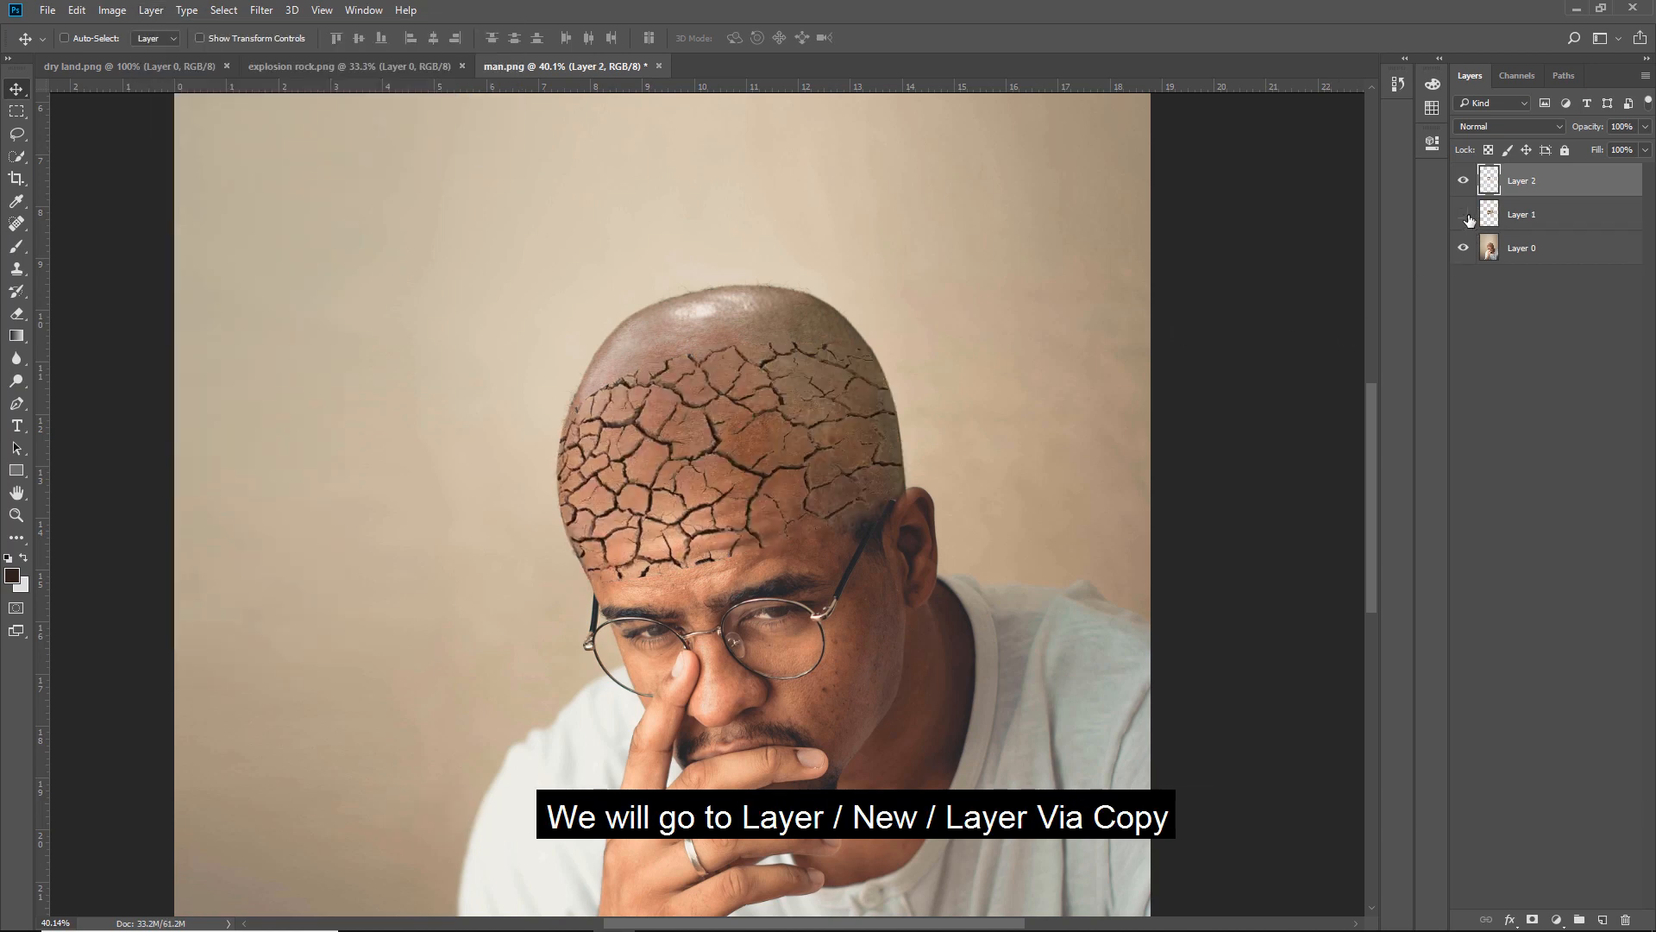
Step: Add a layer mask to Layer 2 and brush black over the unwanted cracks on the lower forehead and near the temple
scroll(716, 468, up, 2)
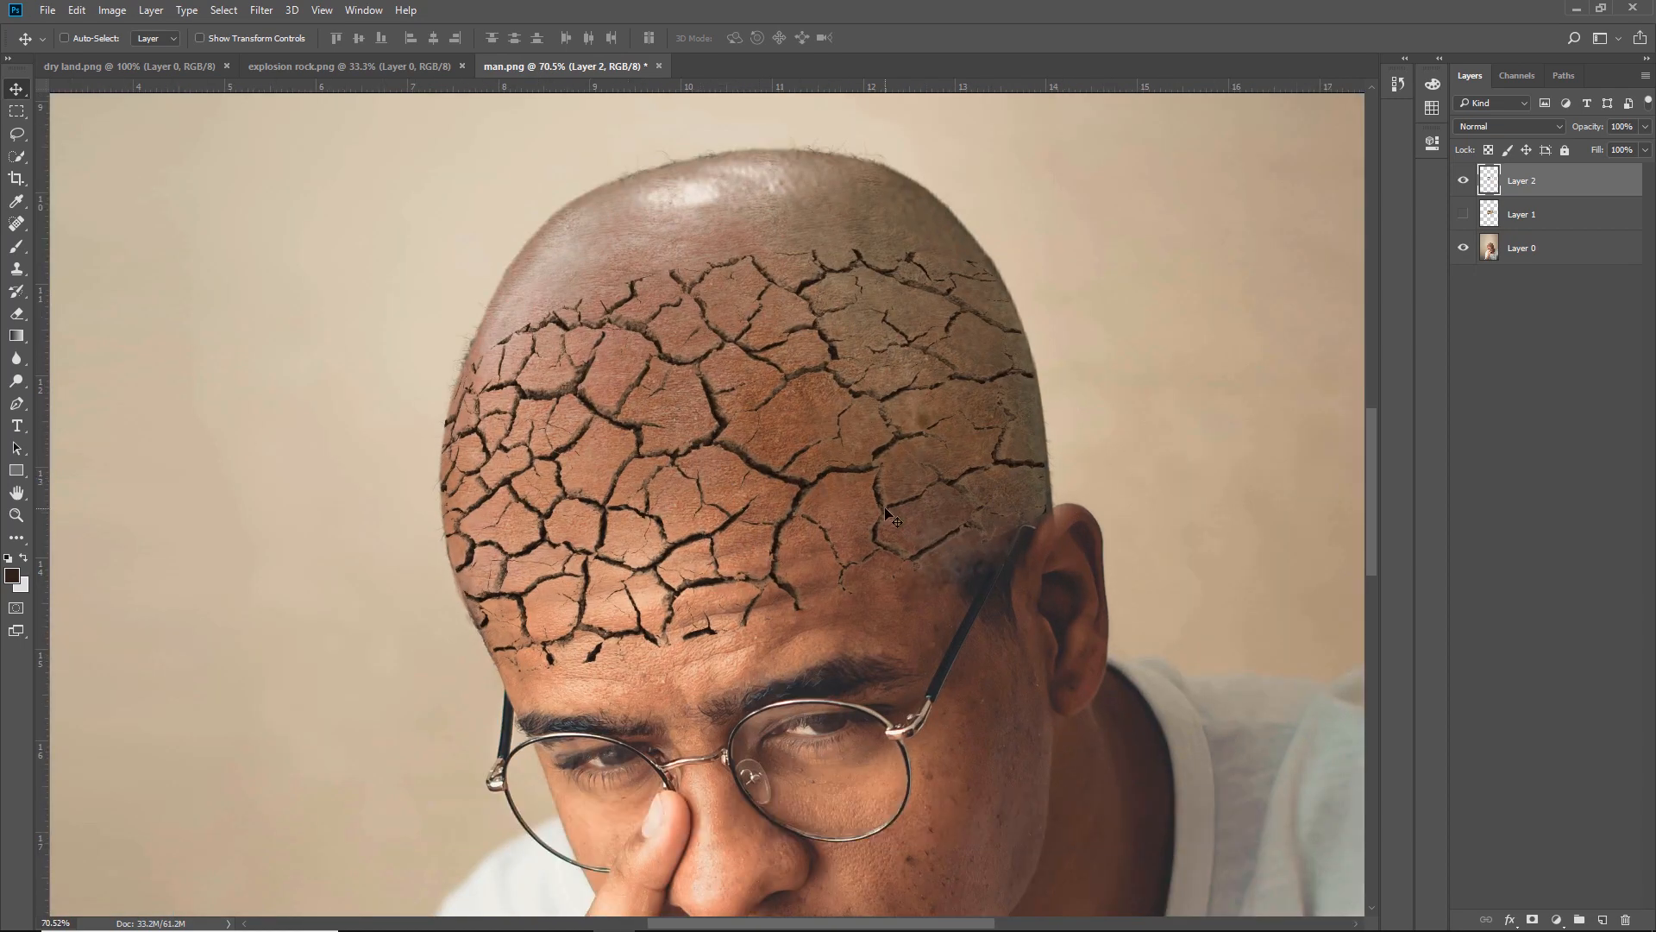
scroll(700, 559, up, 1)
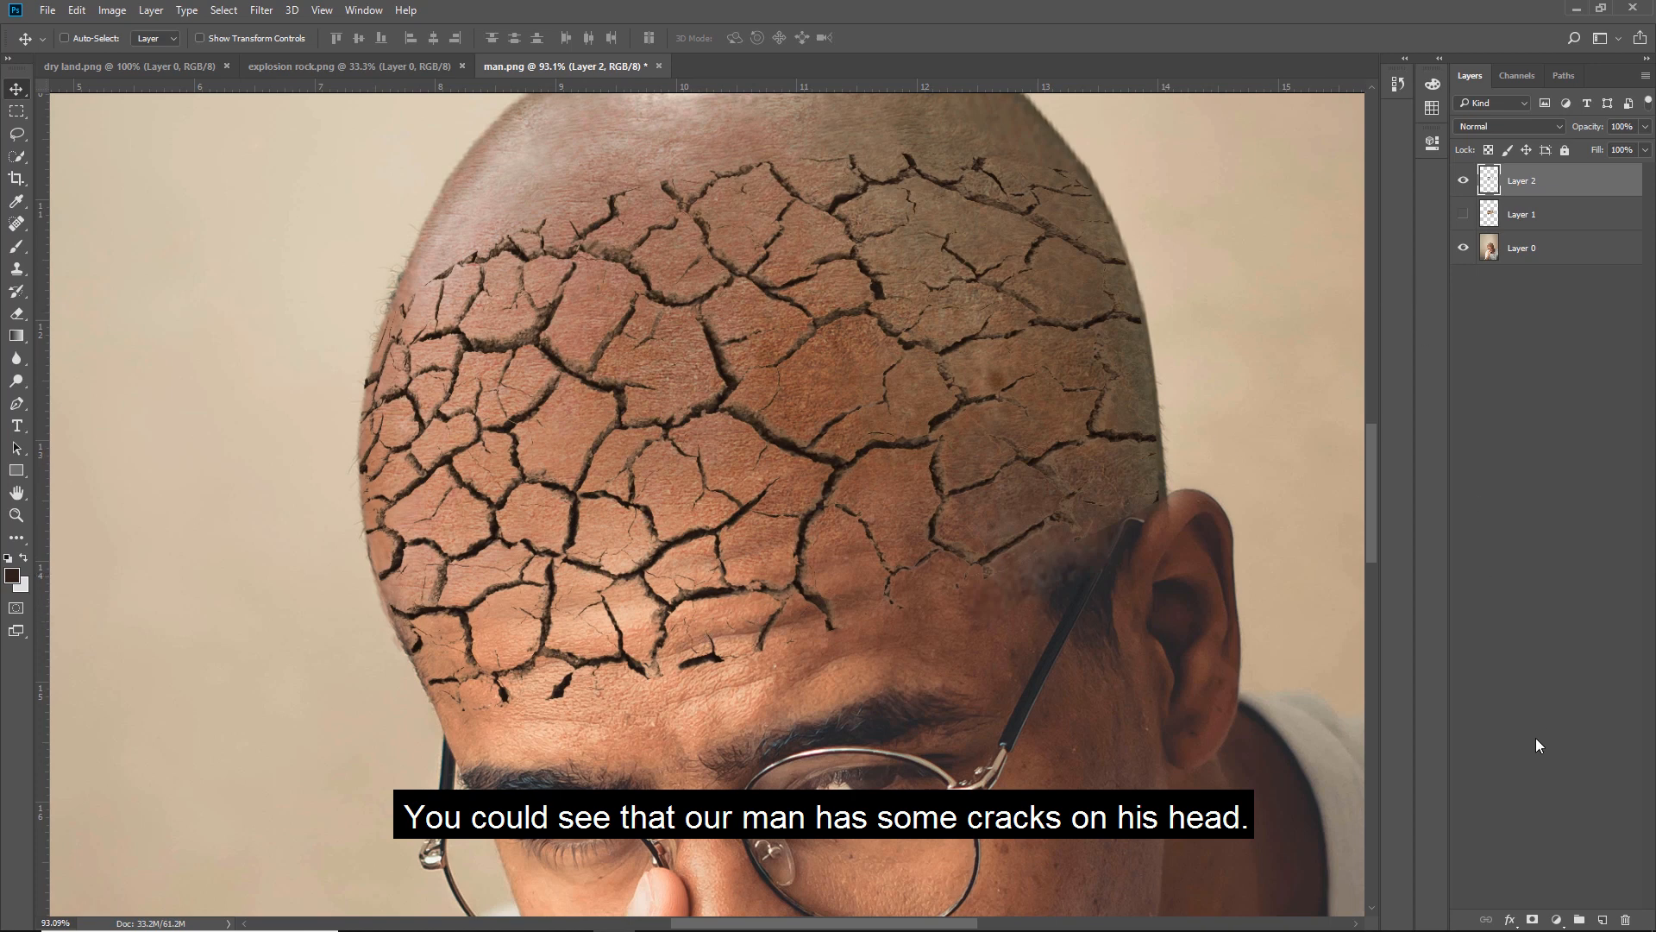
click(1533, 919)
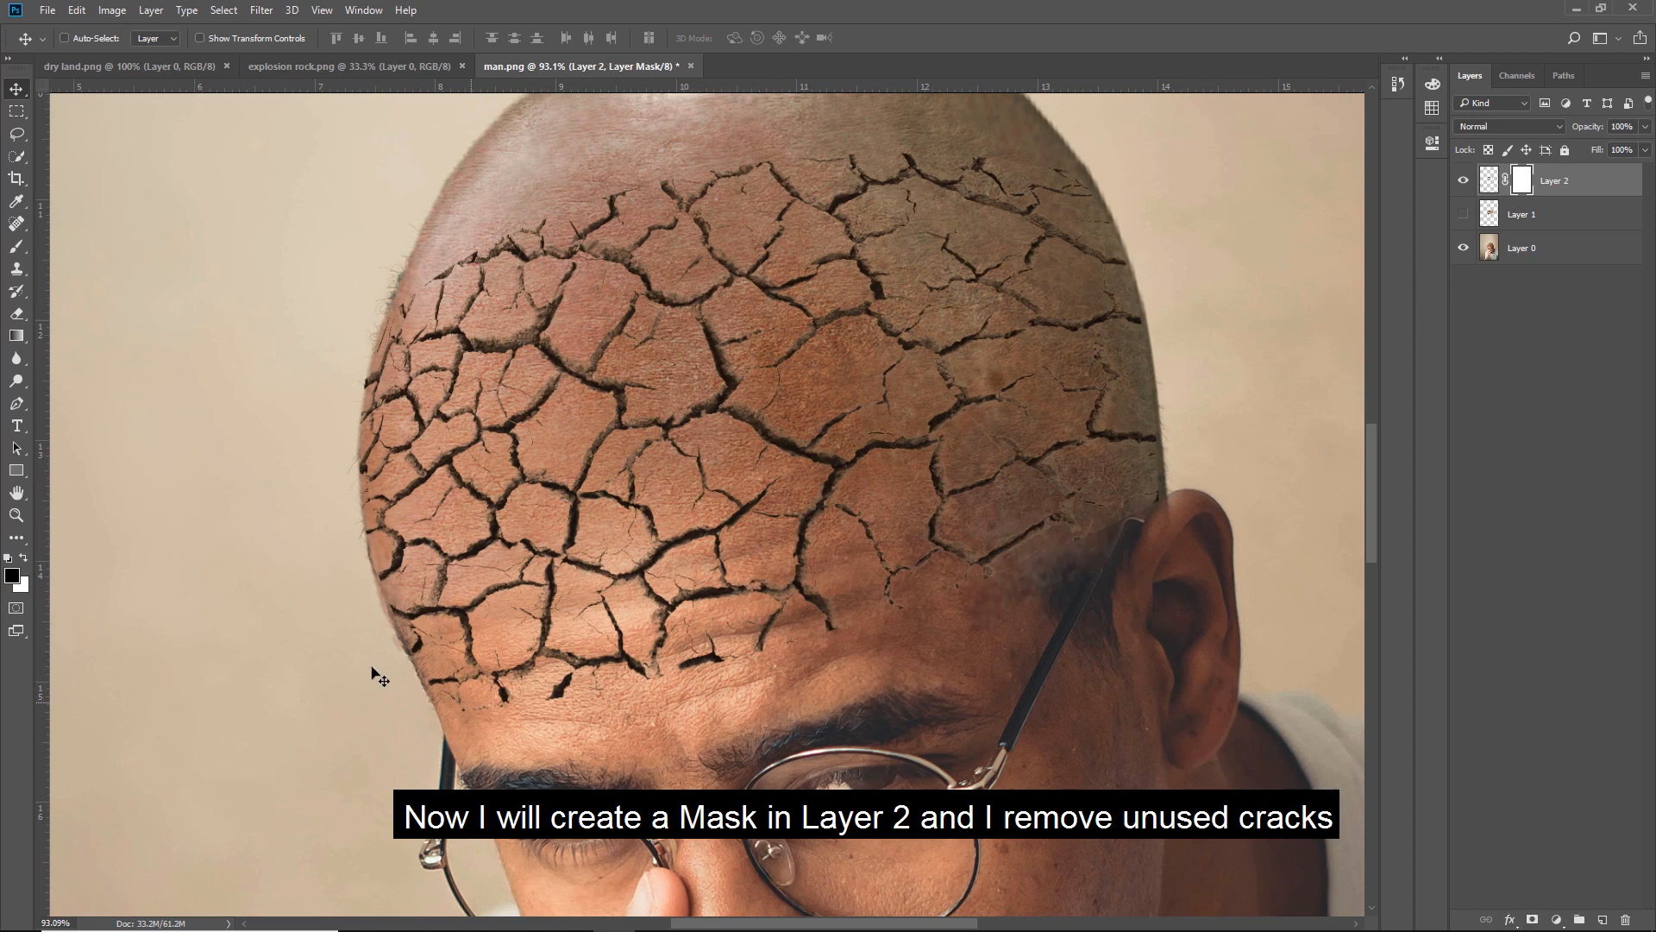
click(17, 246)
click(77, 250)
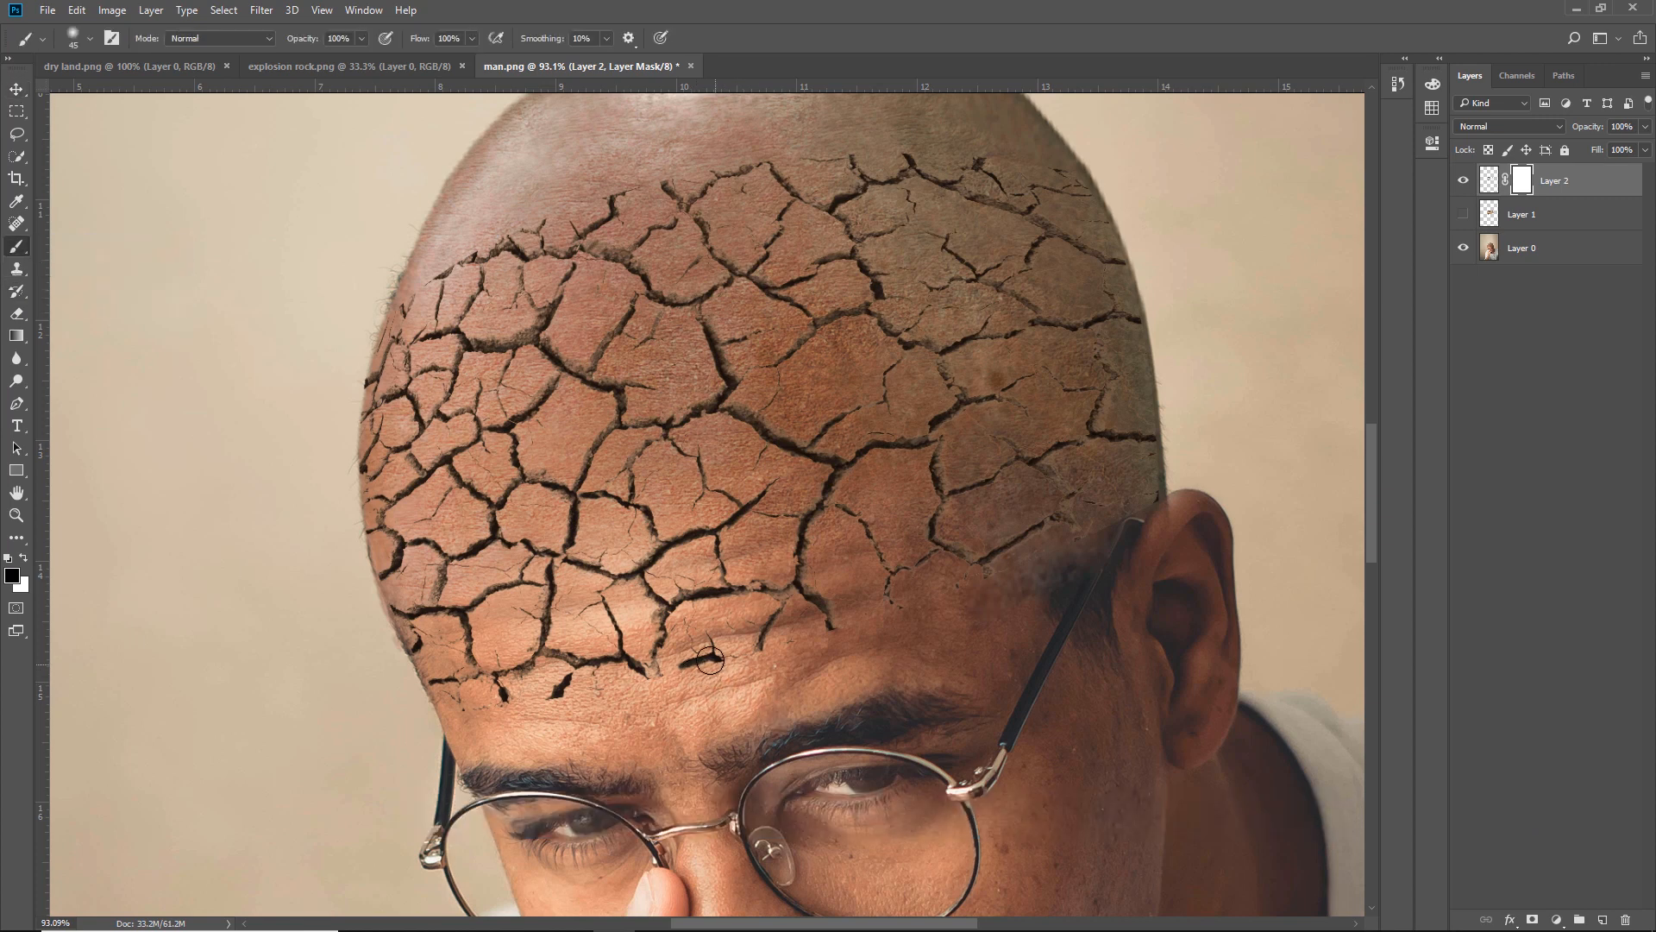
mouse_move(892, 602)
mouse_down()
mouse_move(912, 564)
mouse_move(1070, 514)
mouse_move(996, 549)
mouse_up()
mouse_move(439, 682)
mouse_down()
mouse_move(470, 620)
mouse_move(709, 688)
mouse_up()
right_click(469, 620)
click(470, 634)
mouse_move(469, 636)
mouse_down()
mouse_move(542, 699)
mouse_move(618, 659)
mouse_move(604, 543)
mouse_move(604, 578)
mouse_up()
mouse_move(526, 656)
mouse_down()
mouse_move(703, 678)
mouse_move(811, 613)
mouse_up()
key(v)
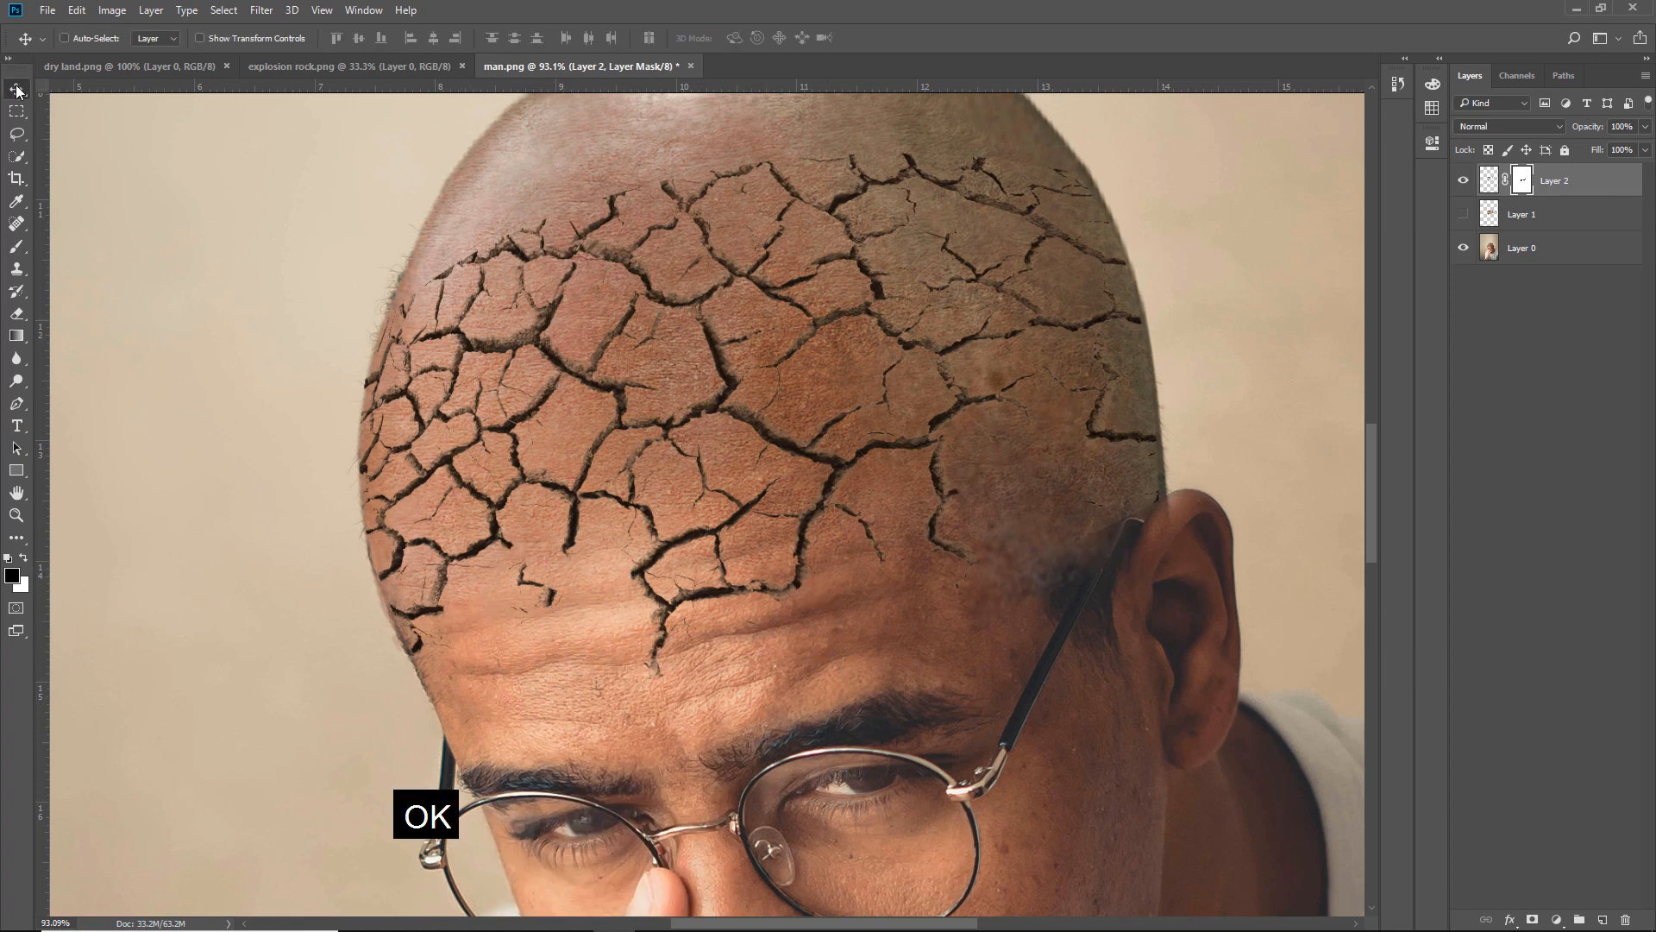
Step: Bring the rock explosion from explosion rock.png into man.png and place it over the upper part of the man's head
click(326, 65)
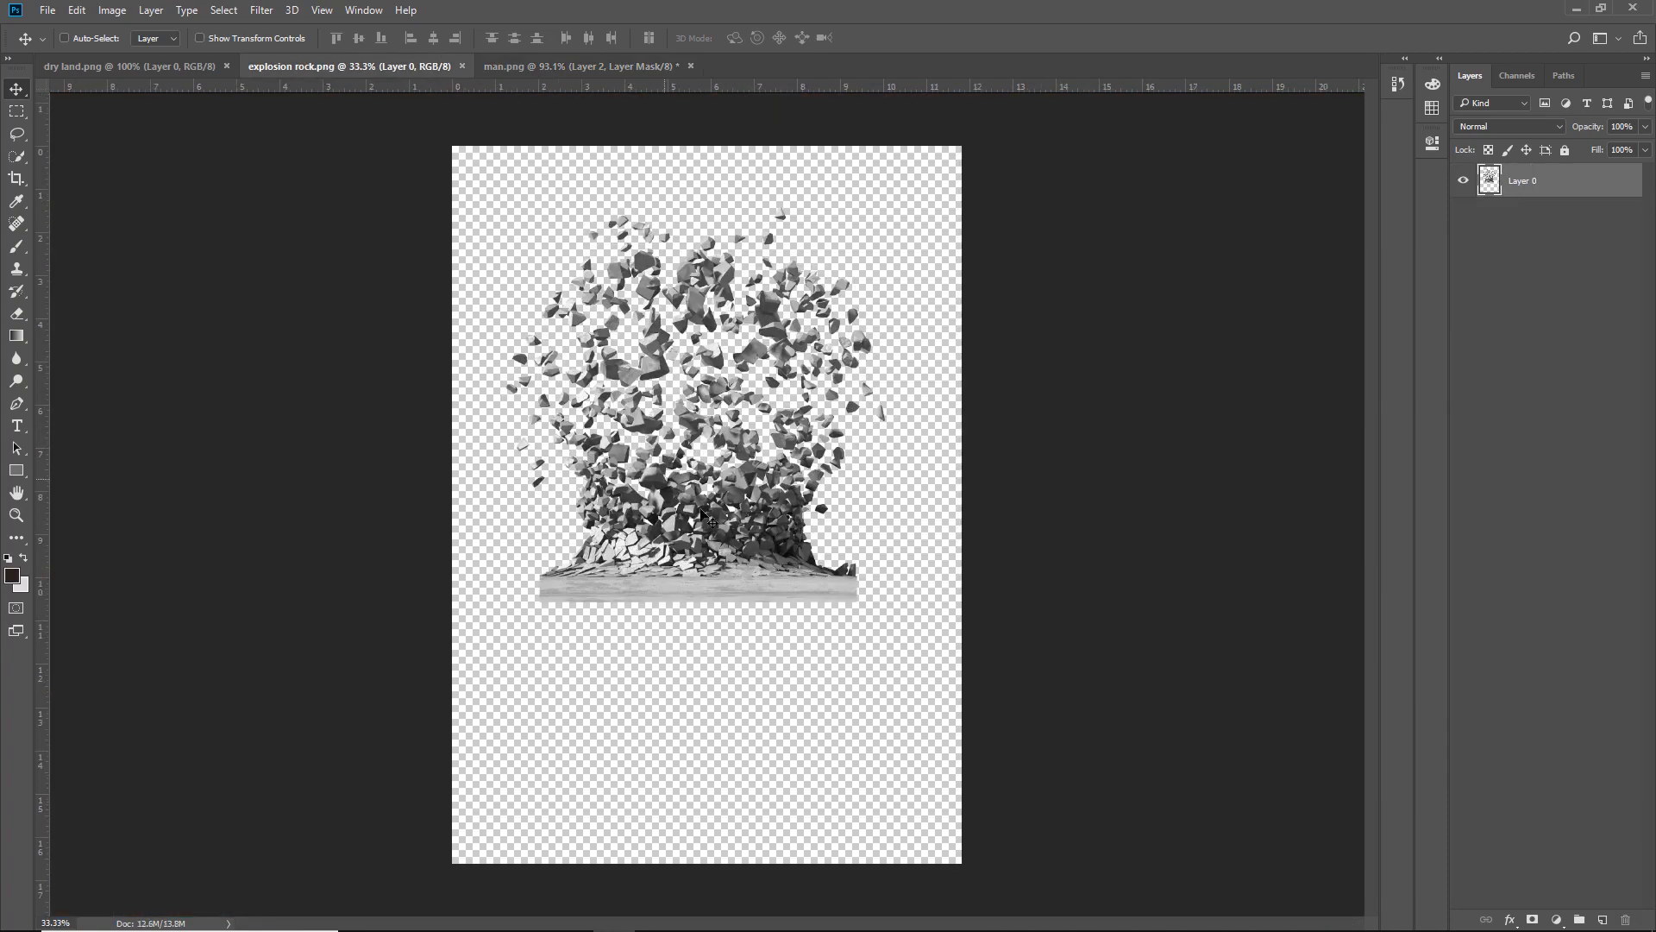
drag(709, 518, 697, 362)
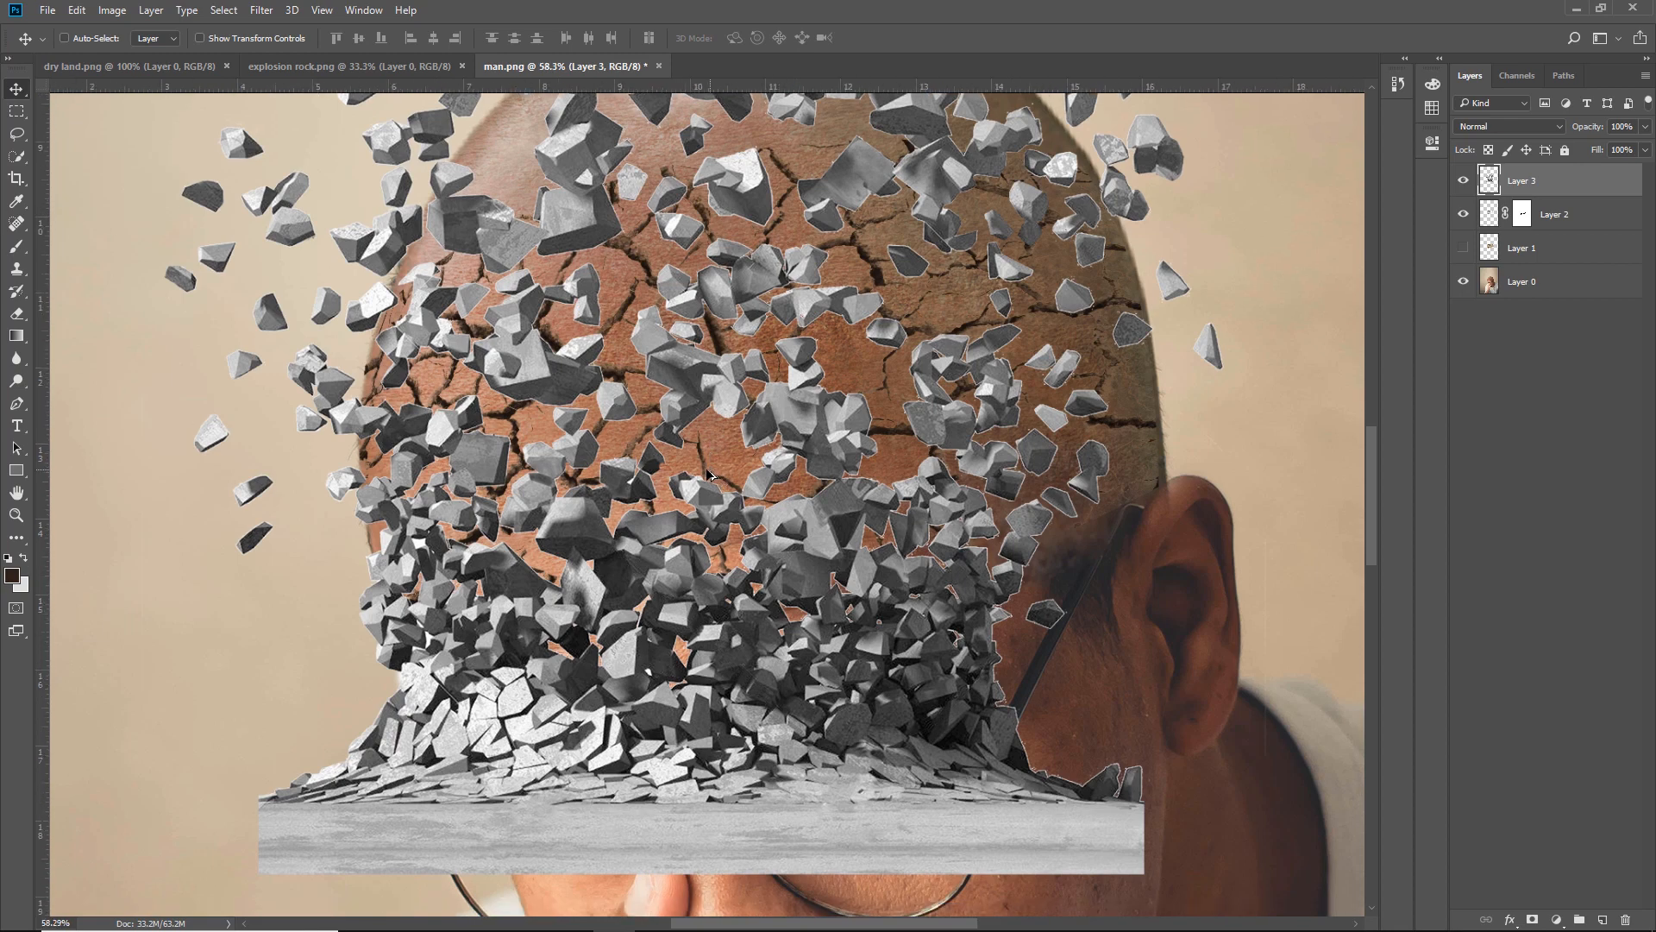
key(ctrl+0)
drag(803, 552, 790, 429)
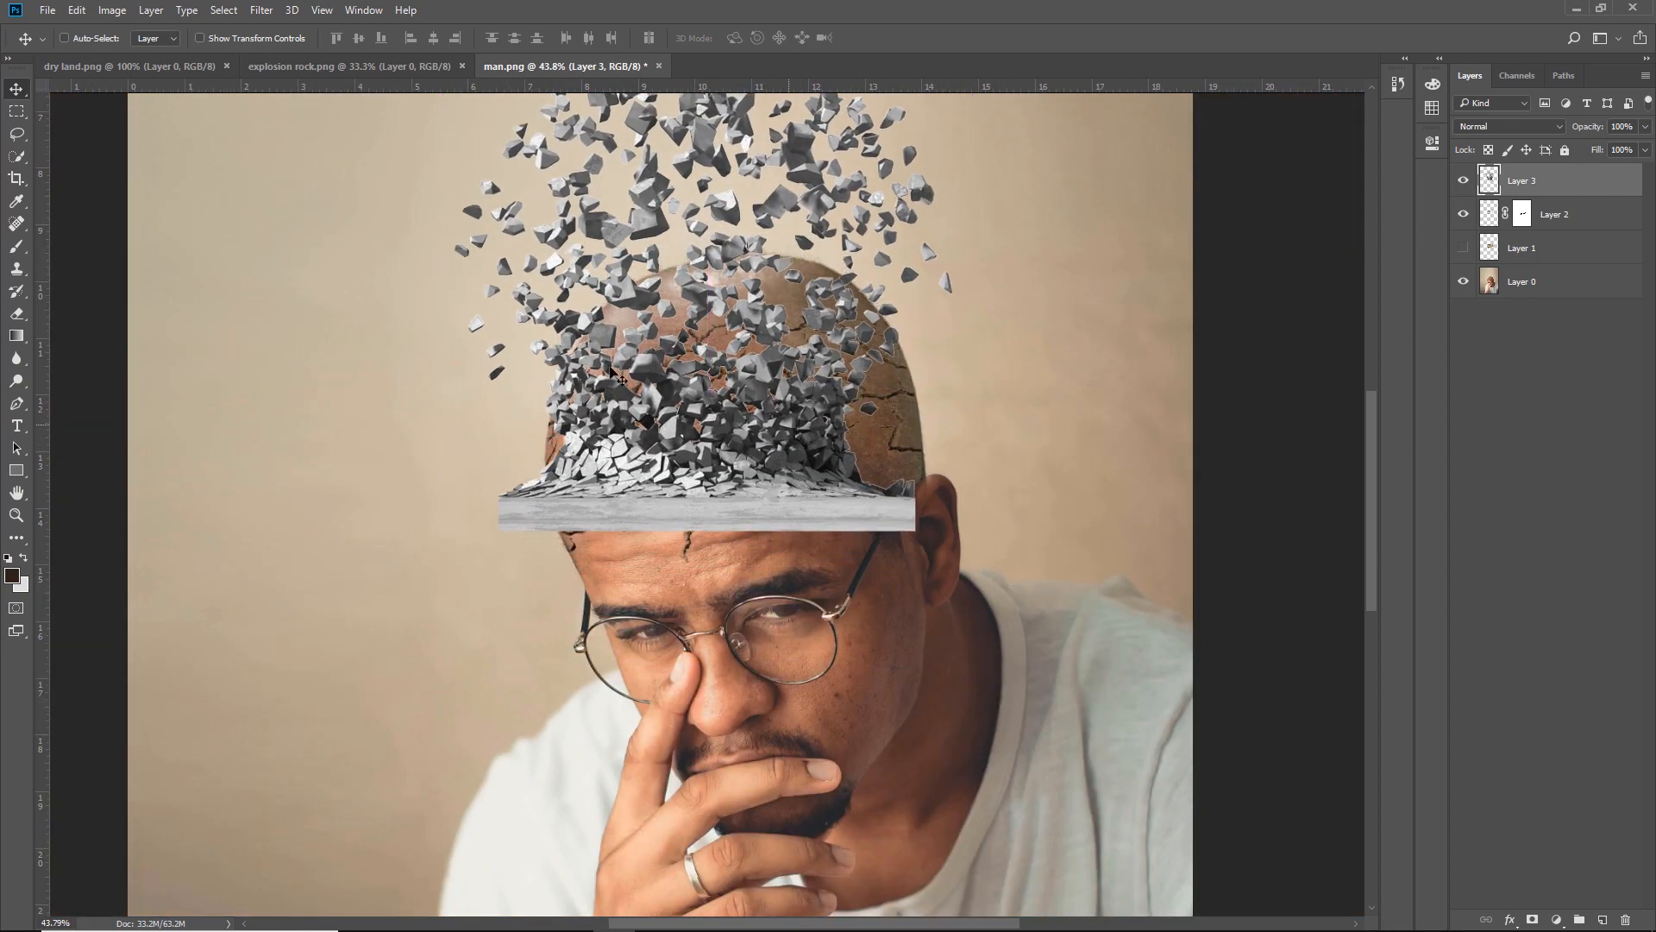
Step: Free-transform the rock explosion layer, rotating it about -17 degrees and scaling it proportionally to about 120%
click(82, 9)
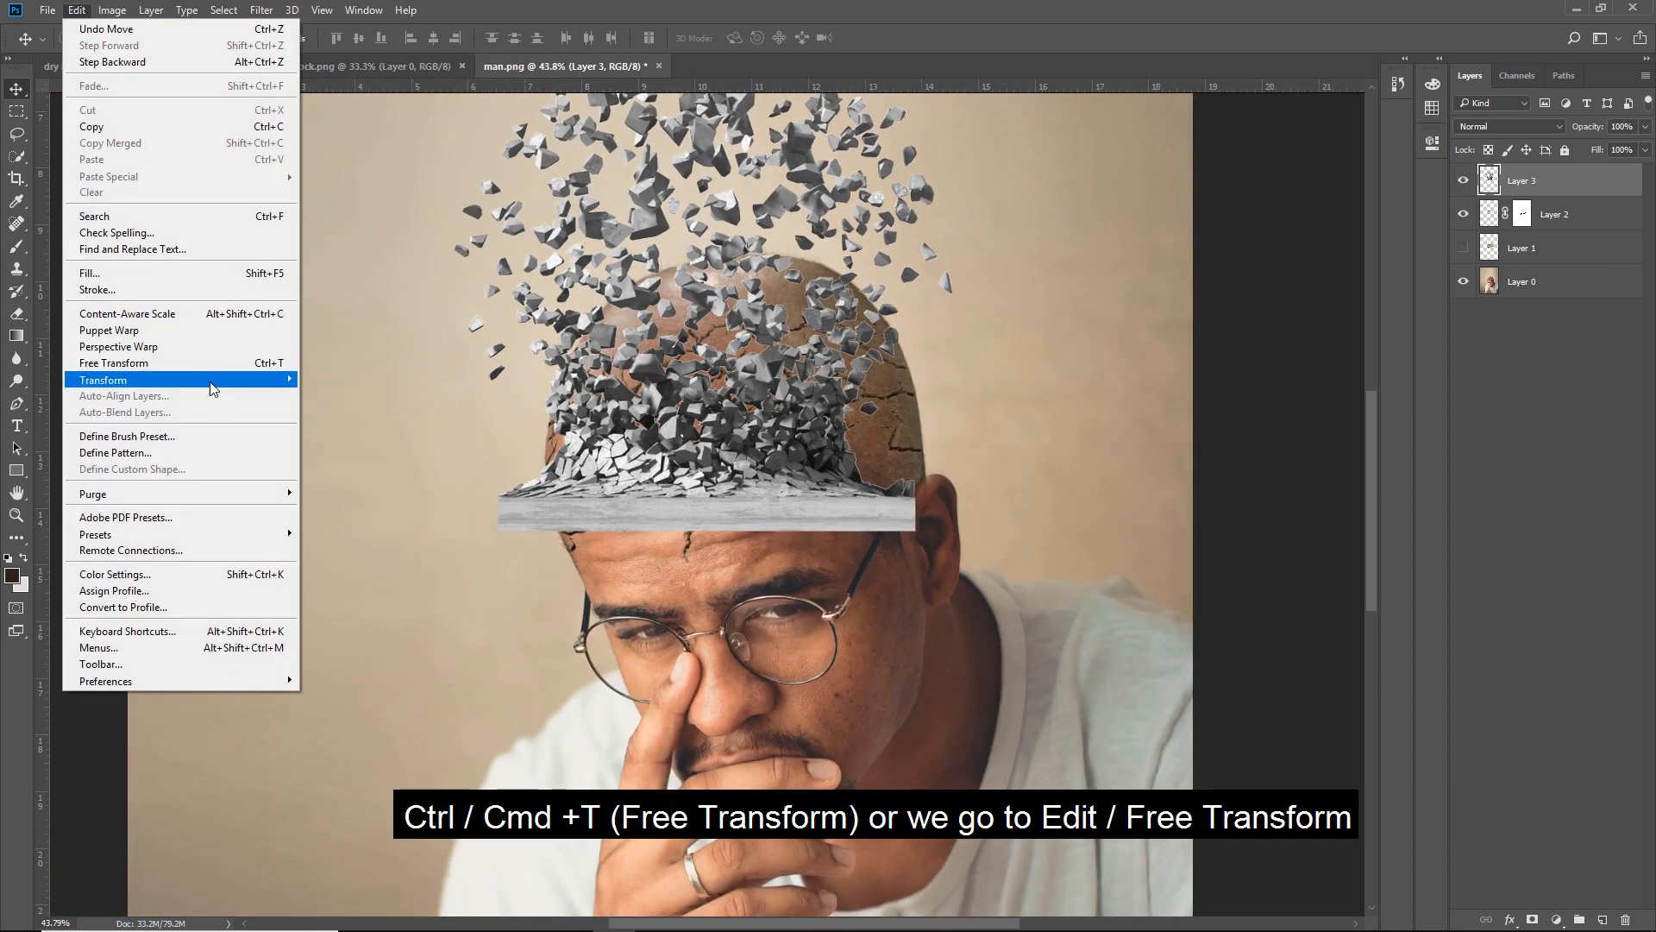
click(204, 367)
drag(1044, 516, 1054, 412)
drag(801, 471, 732, 470)
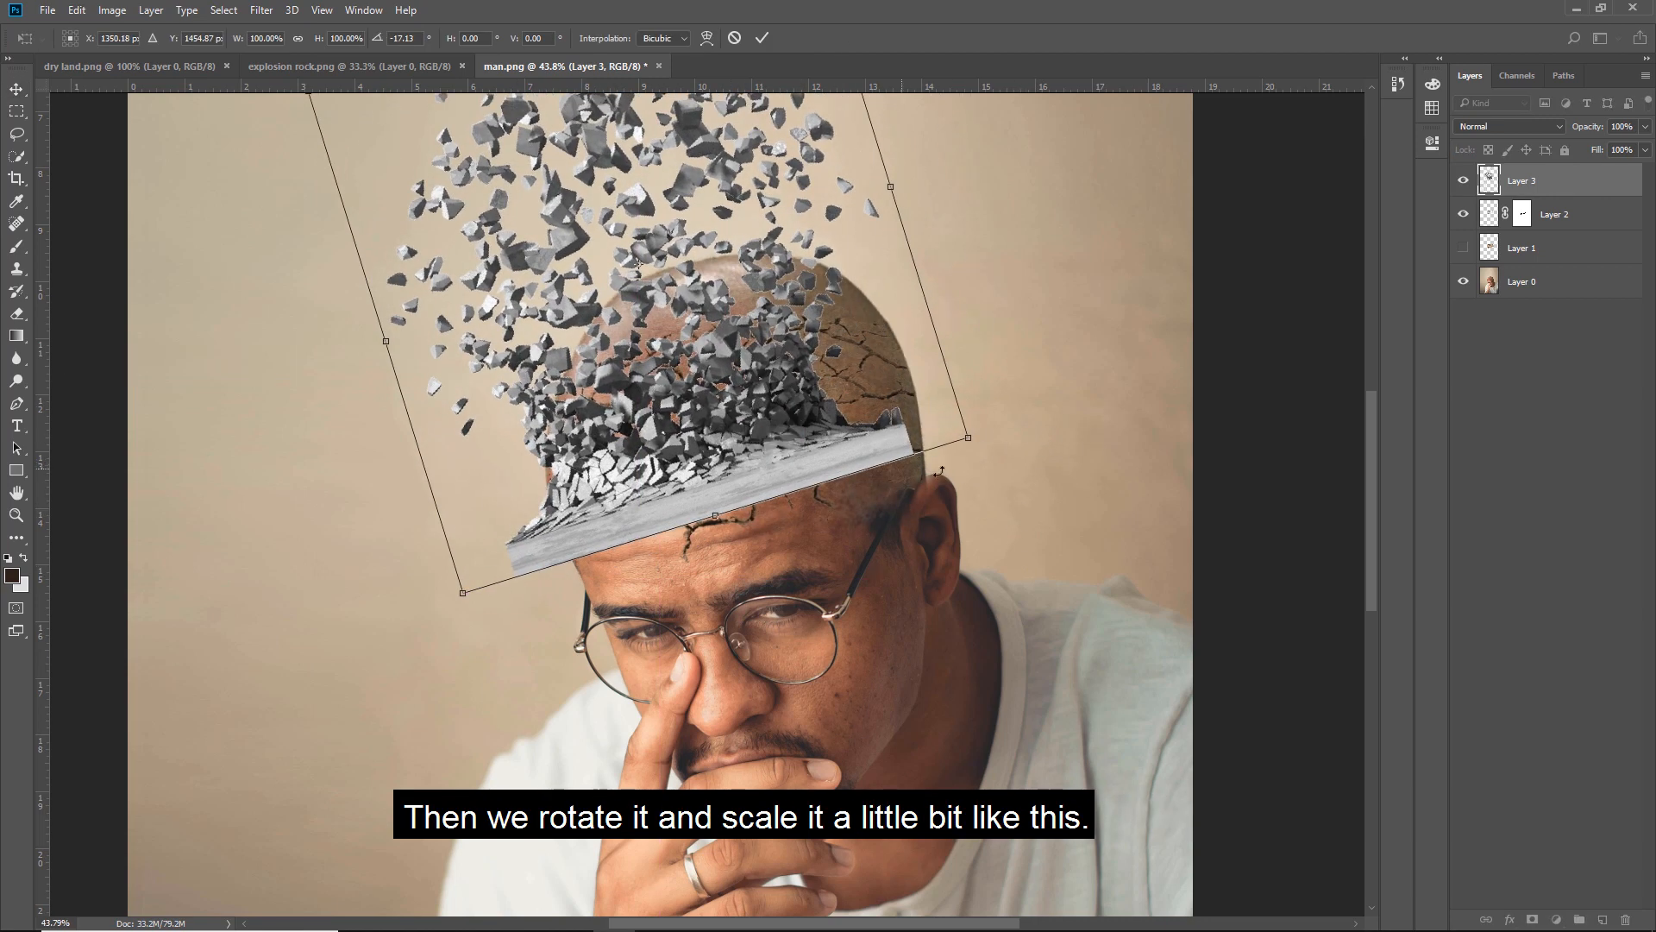
drag(962, 430, 1115, 517)
Step: Move the rock explosion up onto the forehead, rotate it slightly clockwise to match the head's tilt, and apply the transform
scroll(958, 526, down, 3)
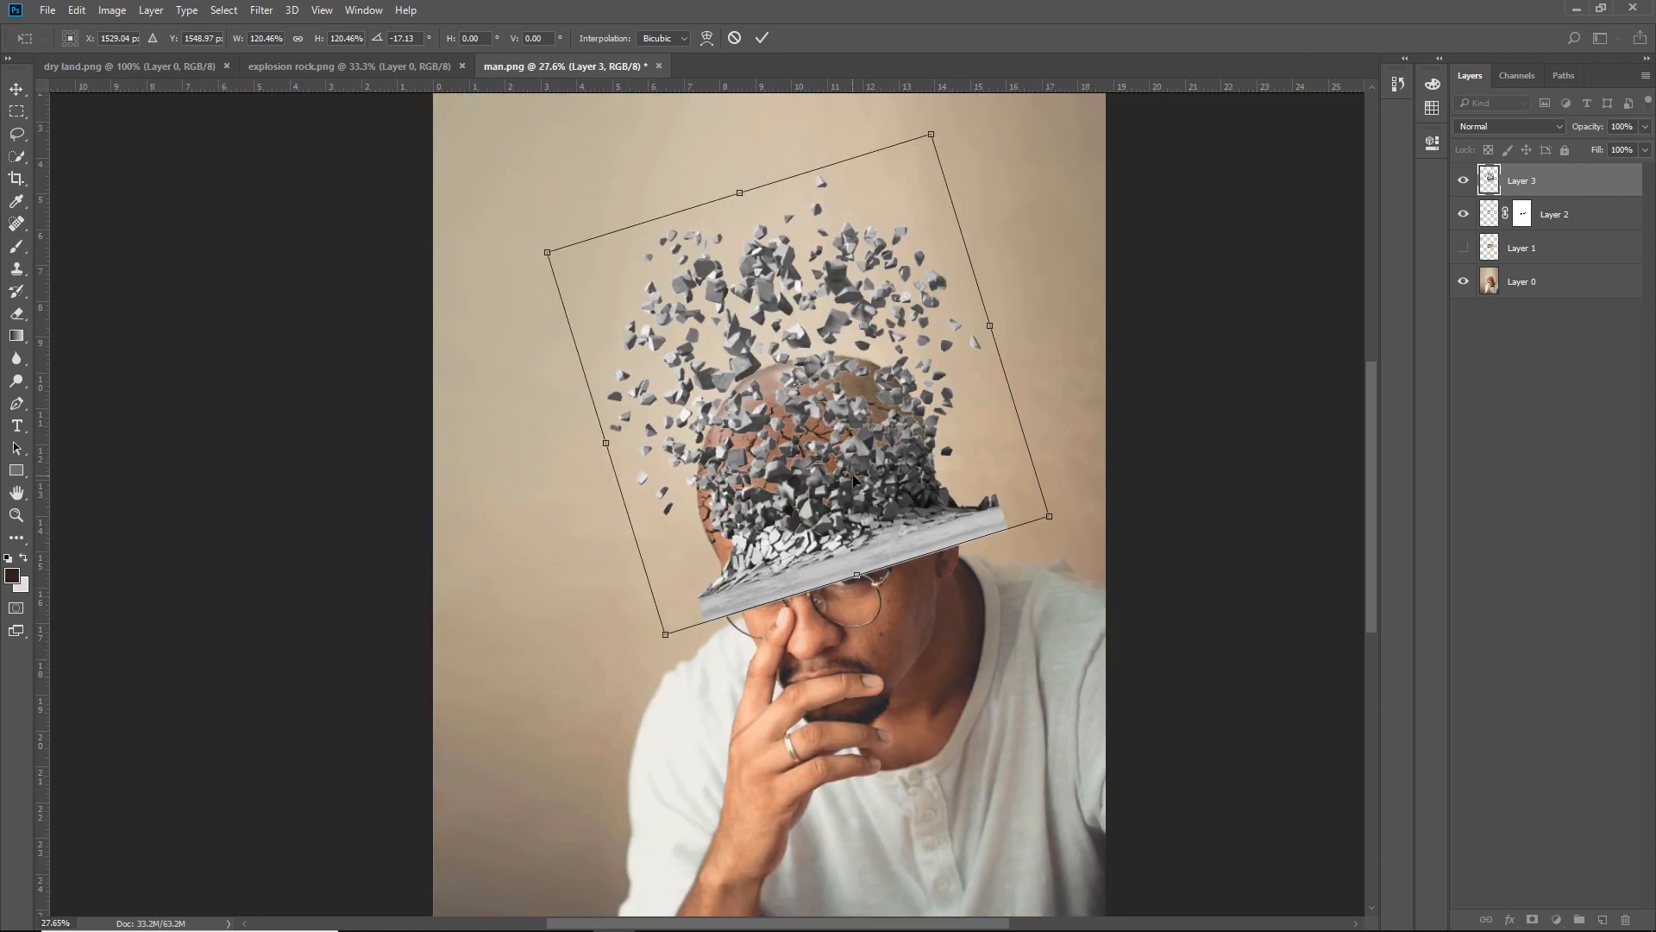
mouse_move(853, 480)
mouse_down()
mouse_move(820, 432)
mouse_move(831, 470)
mouse_up()
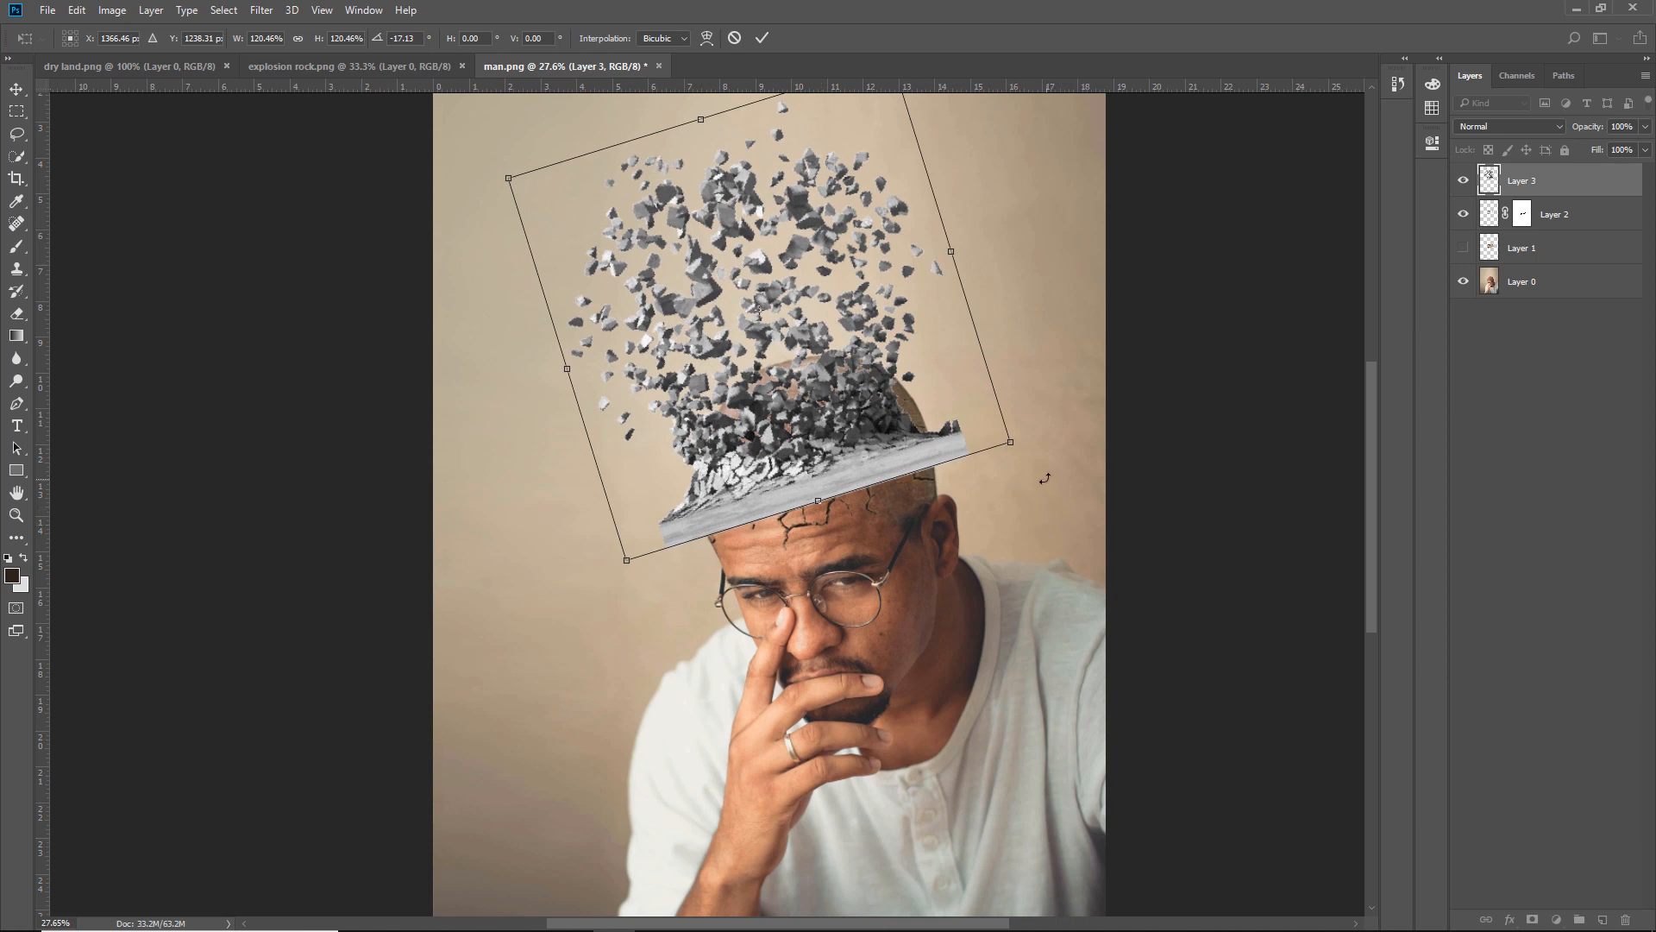
mouse_move(1045, 478)
mouse_down()
mouse_move(1065, 484)
mouse_move(1036, 504)
mouse_up()
drag(893, 465, 921, 481)
key(Return)
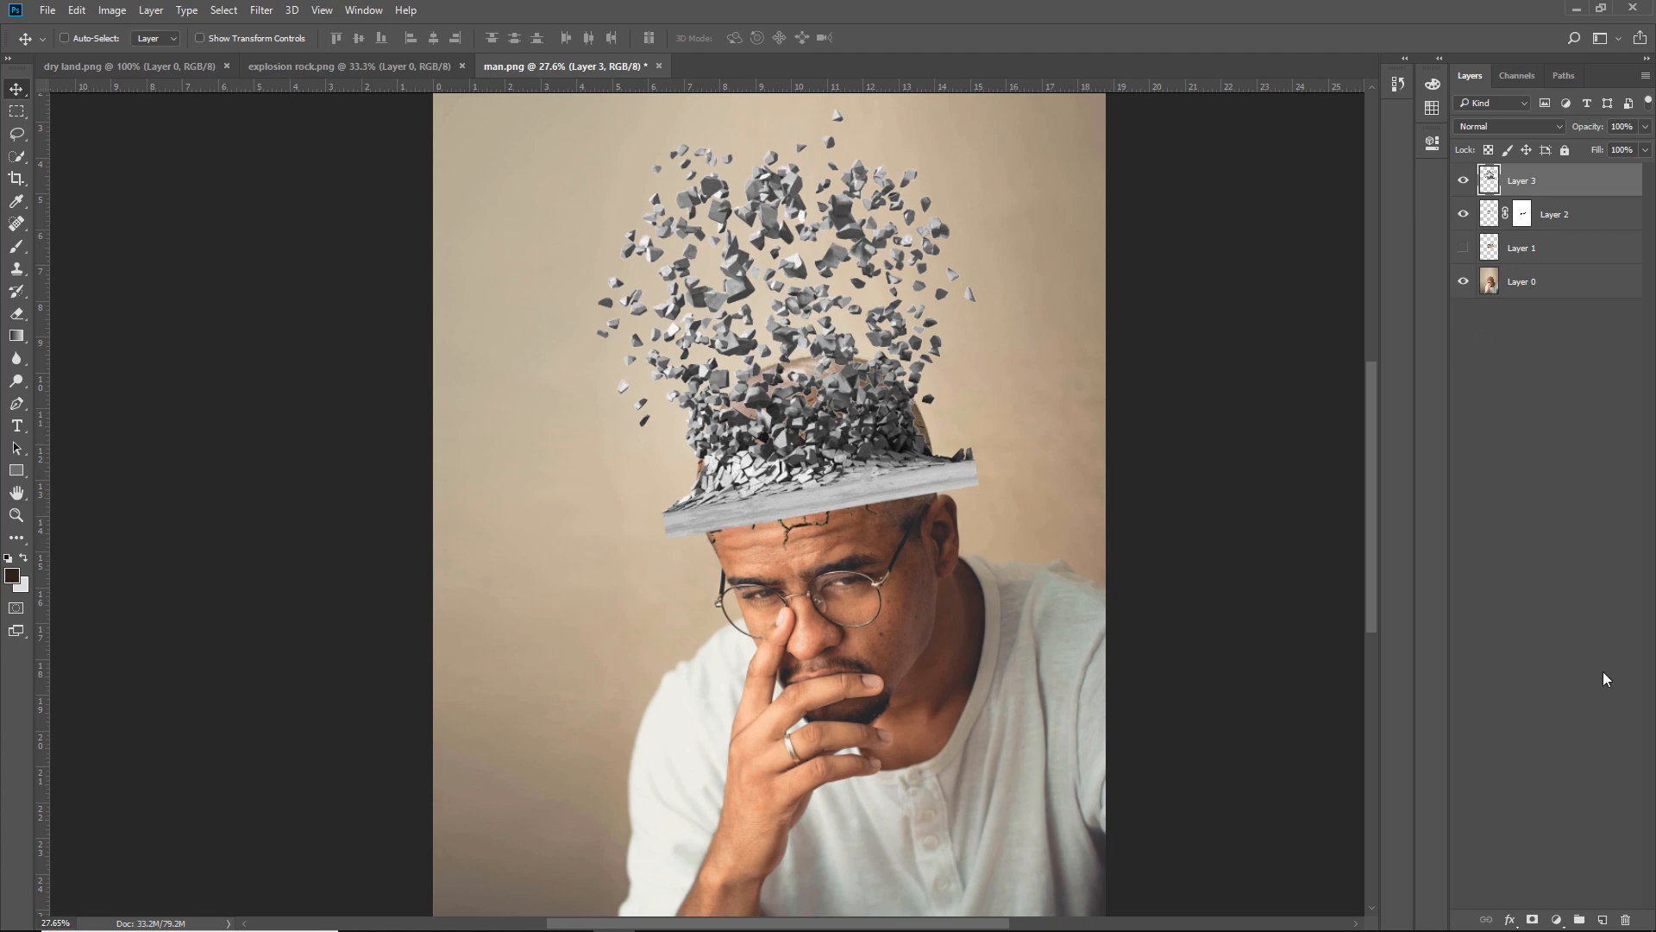
Step: Add a layer mask to Layer 3 and brush black over the stone slab and the rubble extending beyond the head
click(1535, 919)
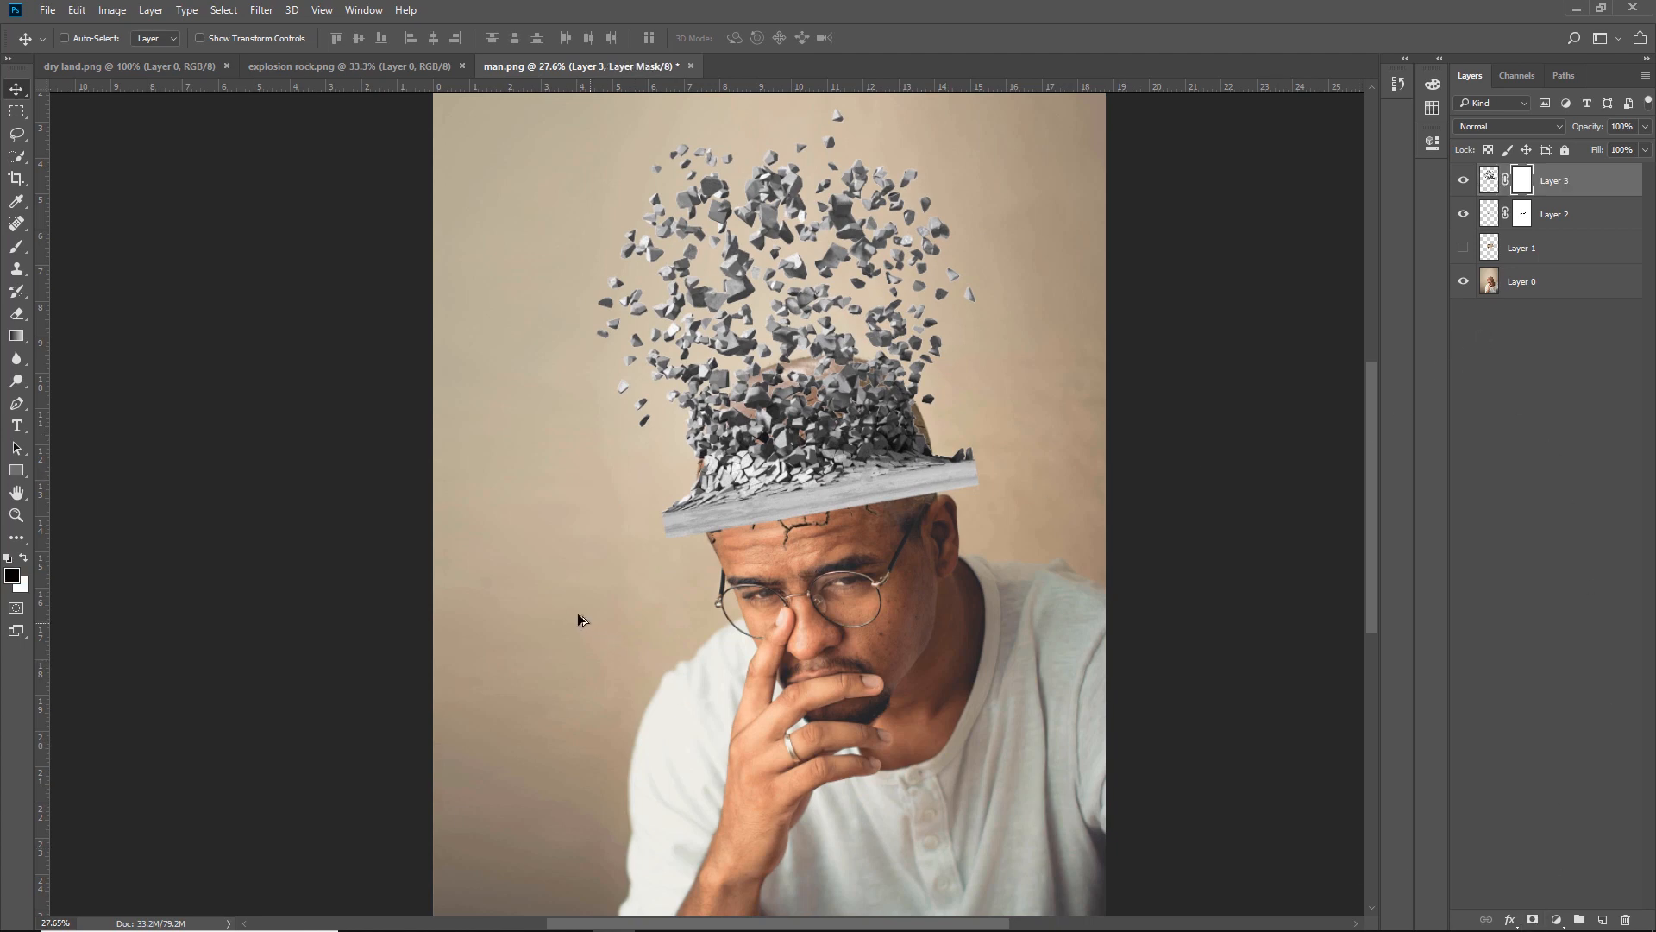
scroll(703, 552, up, 5)
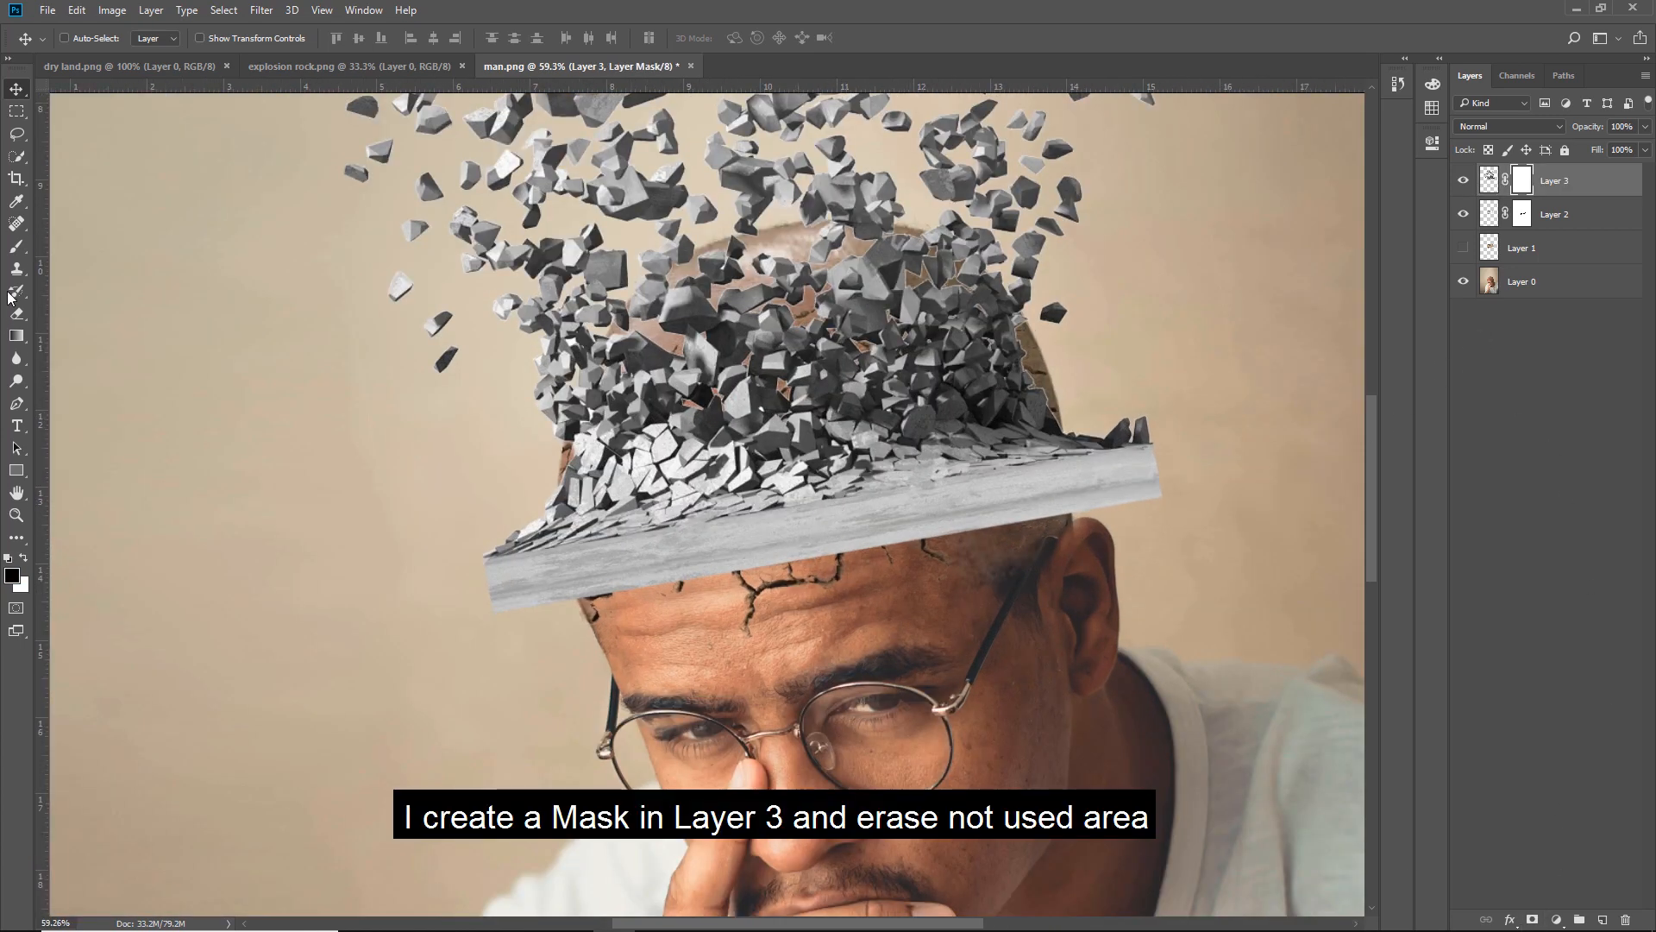
click(16, 314)
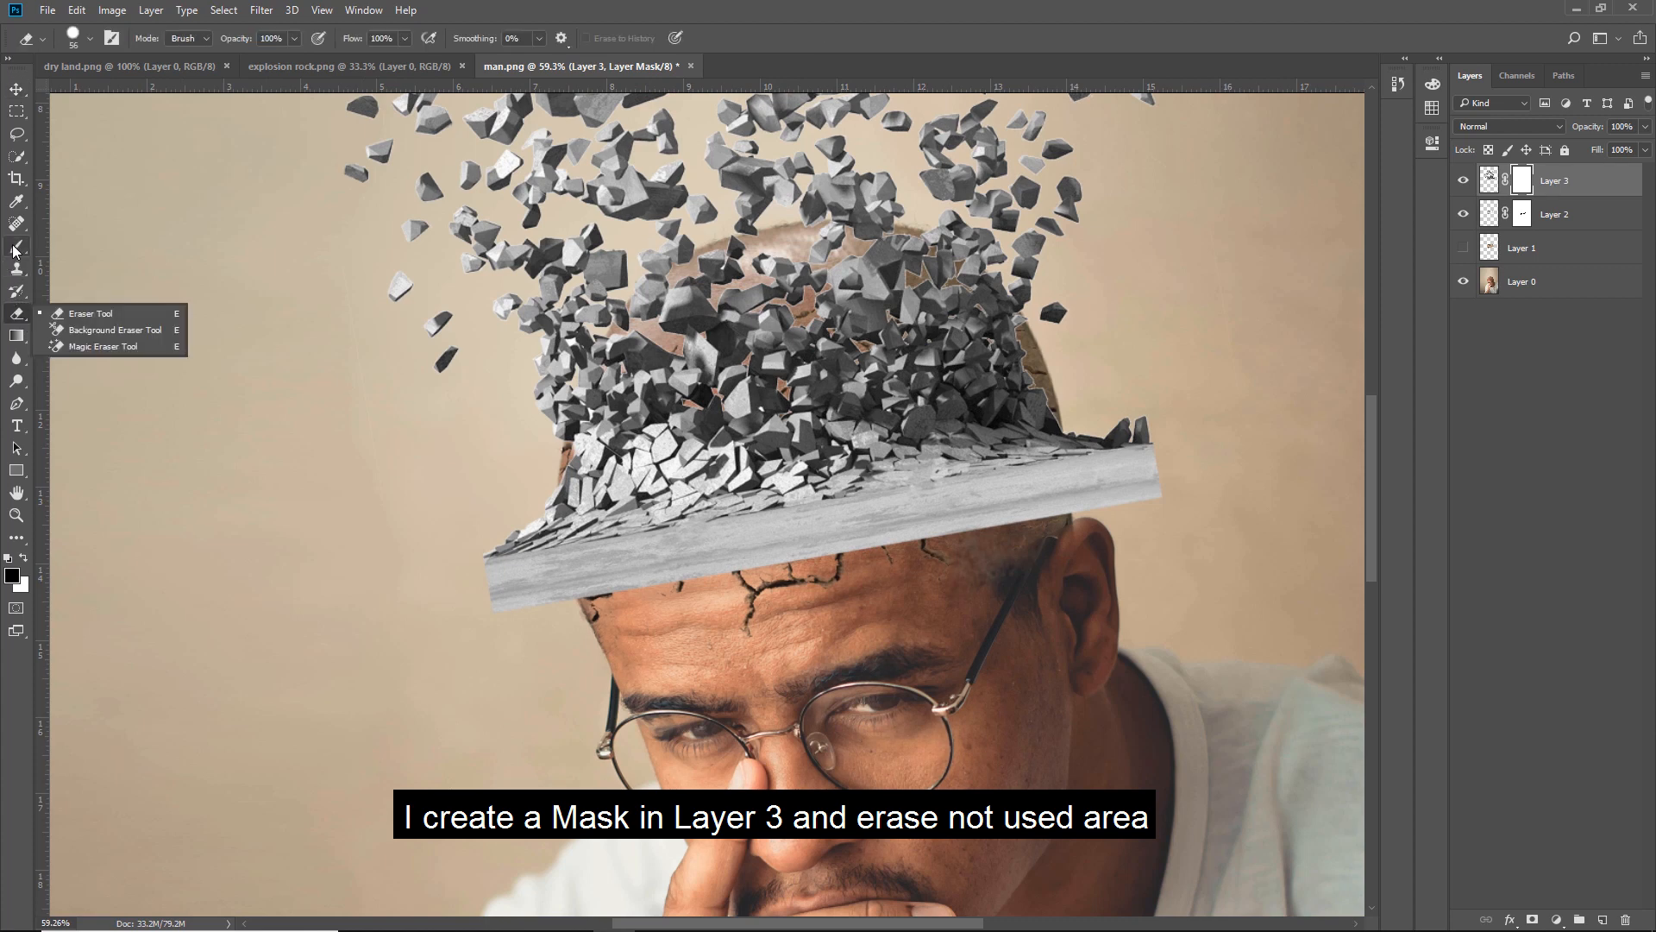
click(16, 248)
click(63, 247)
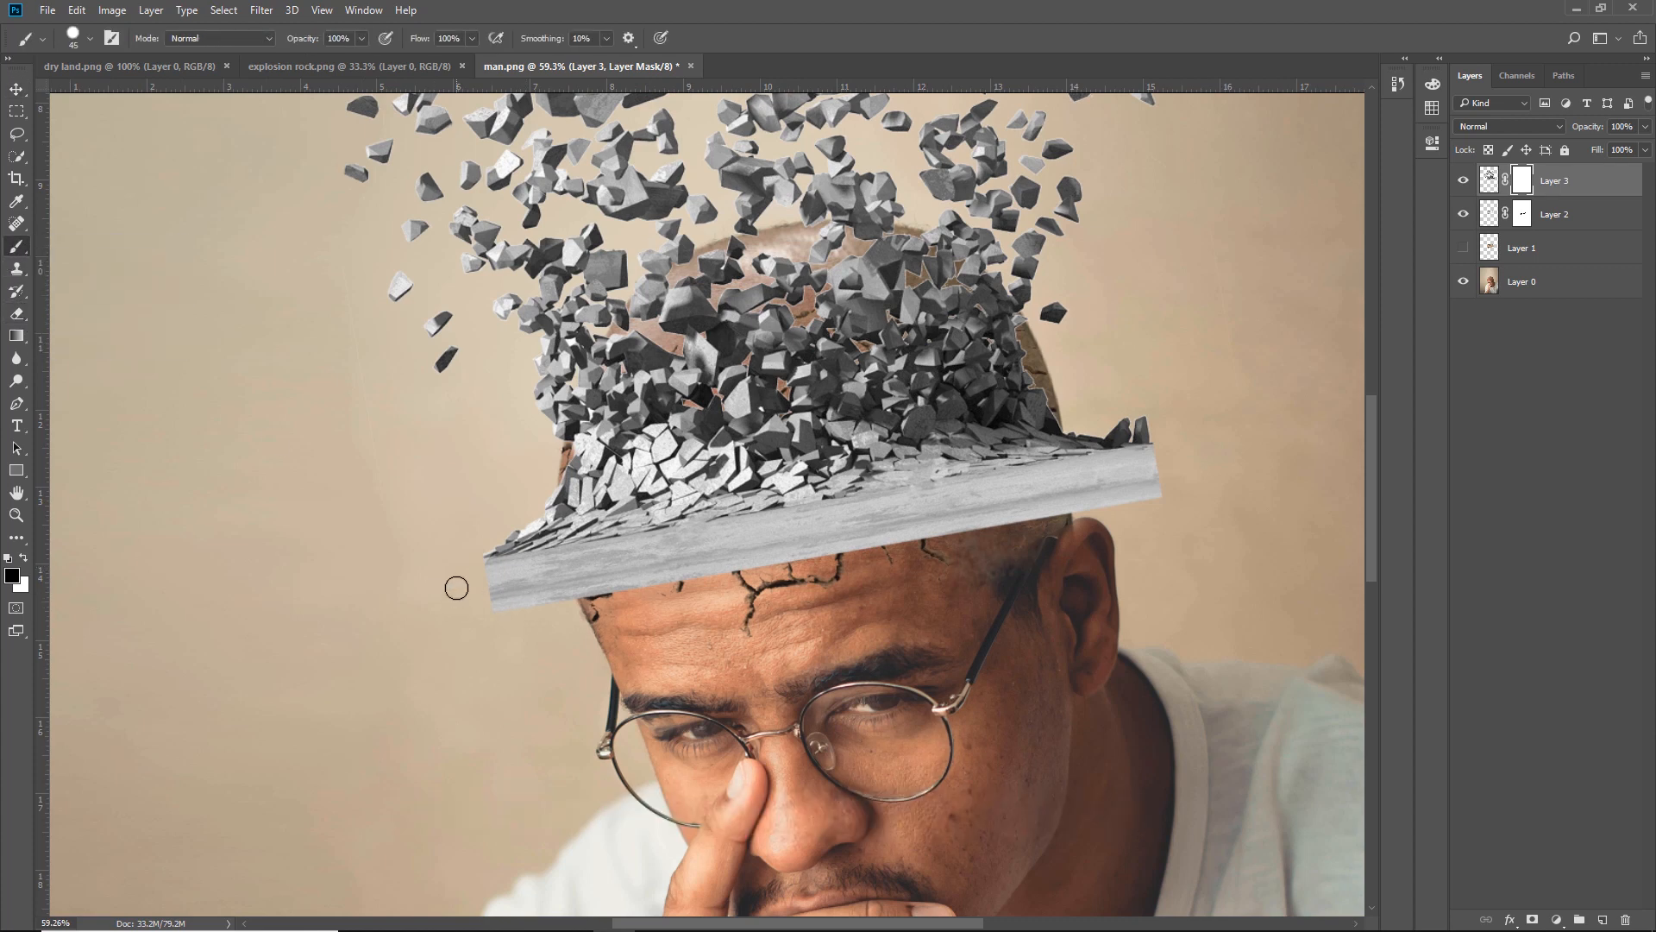
mouse_move(480, 595)
mouse_down()
mouse_move(510, 565)
mouse_move(493, 533)
mouse_move(545, 498)
mouse_move(508, 589)
mouse_move(581, 587)
mouse_move(542, 527)
mouse_move(606, 573)
mouse_move(604, 595)
mouse_move(622, 536)
mouse_move(660, 531)
mouse_move(685, 553)
mouse_move(665, 560)
mouse_move(742, 528)
mouse_move(799, 564)
mouse_move(750, 558)
mouse_move(796, 515)
mouse_move(835, 544)
mouse_move(1177, 480)
mouse_move(1155, 443)
mouse_move(1118, 465)
mouse_move(848, 507)
mouse_move(1029, 506)
mouse_move(1055, 486)
mouse_move(1037, 526)
mouse_move(1092, 473)
mouse_move(1084, 434)
mouse_move(1161, 426)
mouse_up()
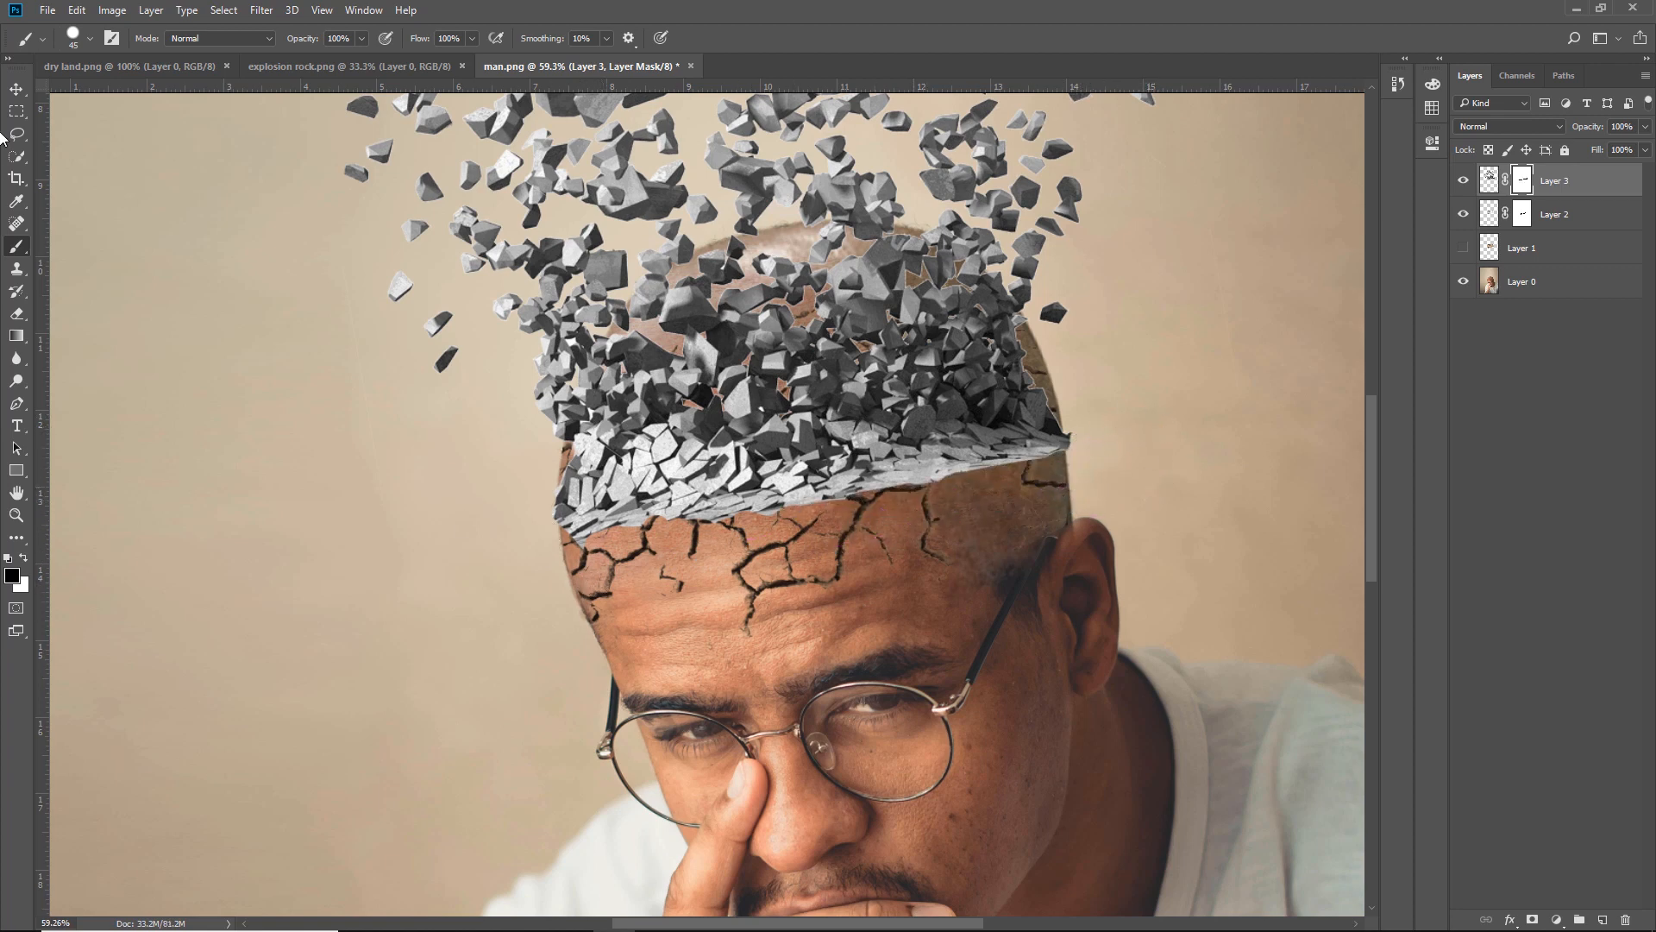
click(7, 89)
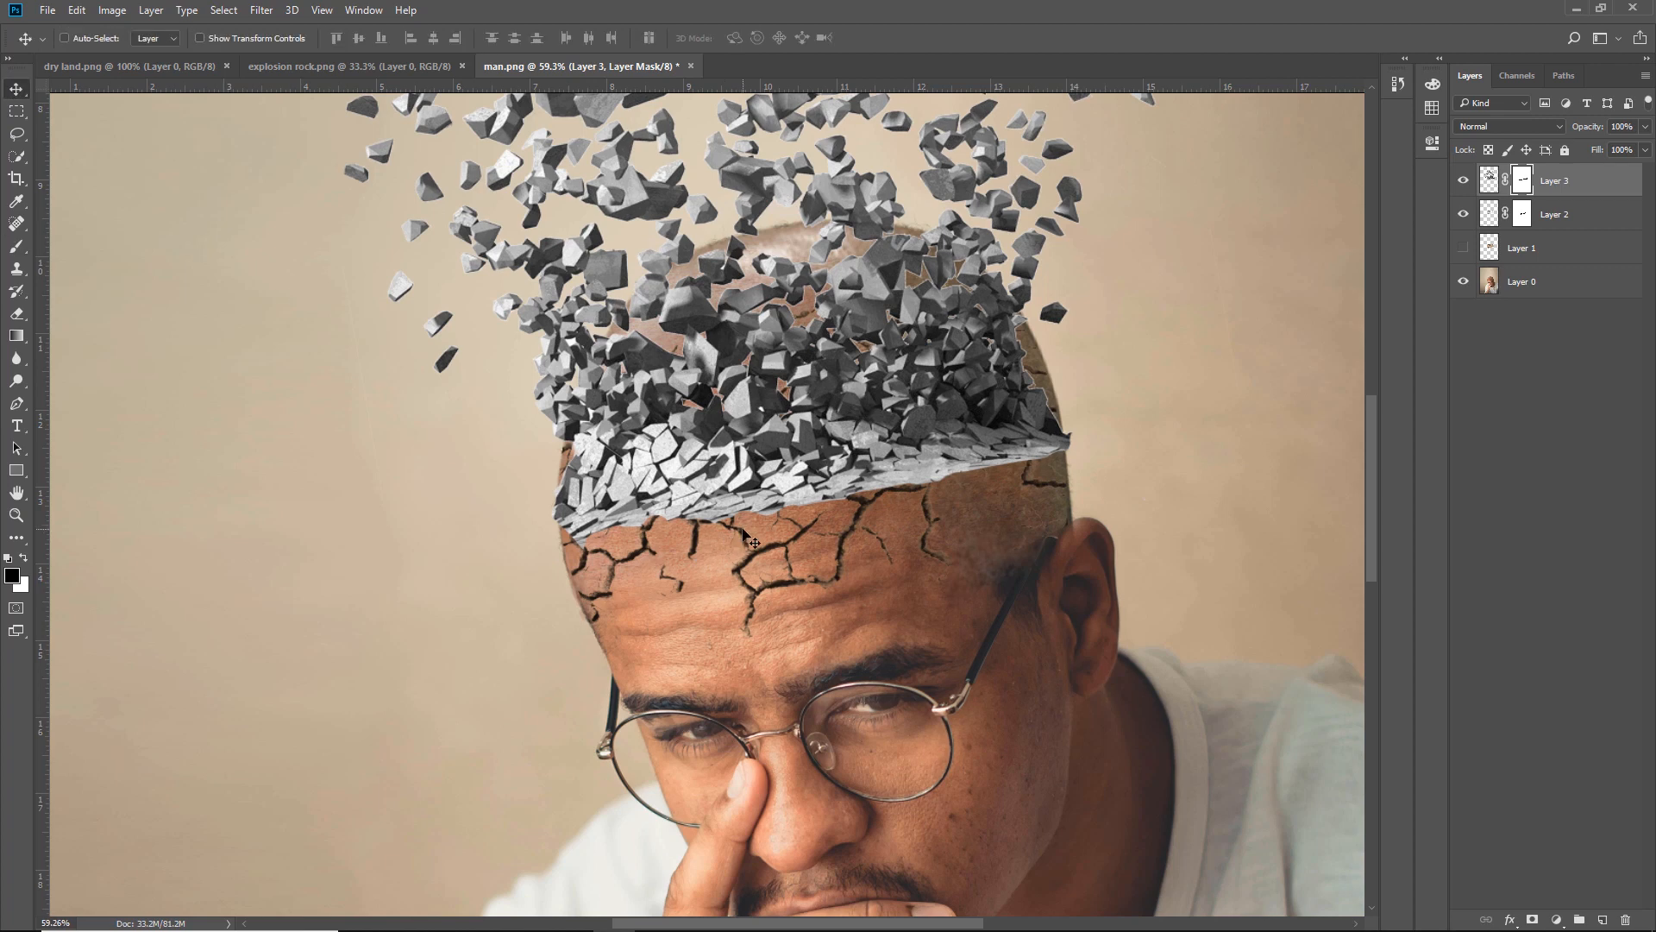
Step: Duplicate Layer 0 as Layer 0 copy in man.png with the rocks hidden, hide the original, and show Layer 3 again
scroll(751, 524, up, 2)
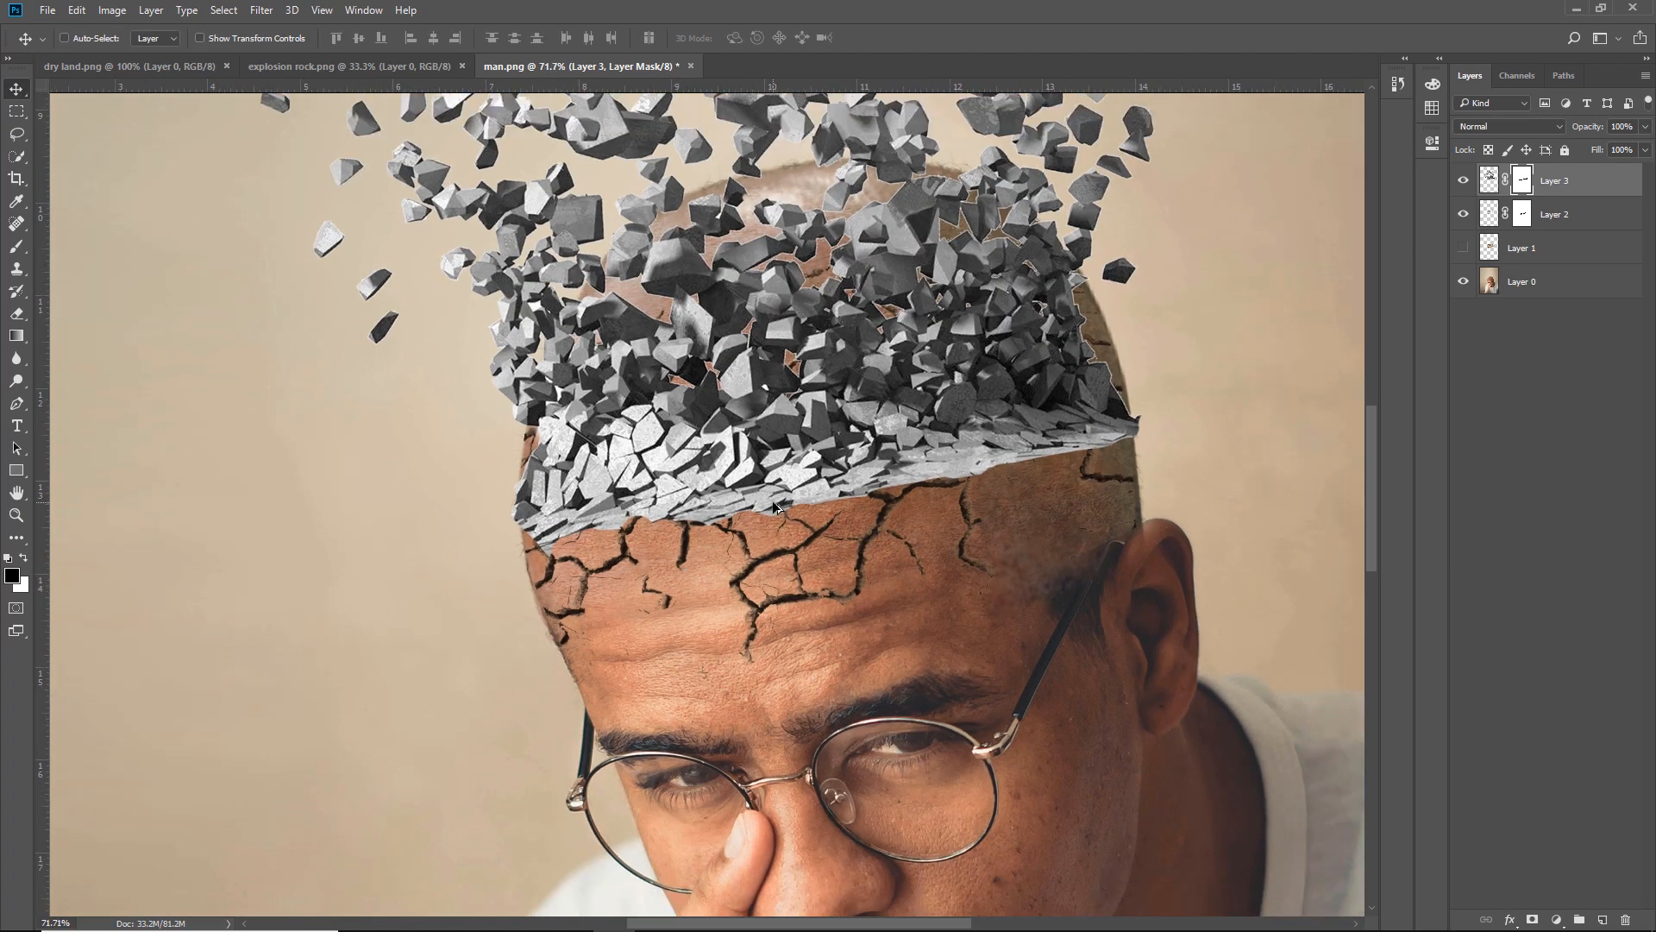
scroll(775, 507, down, 4)
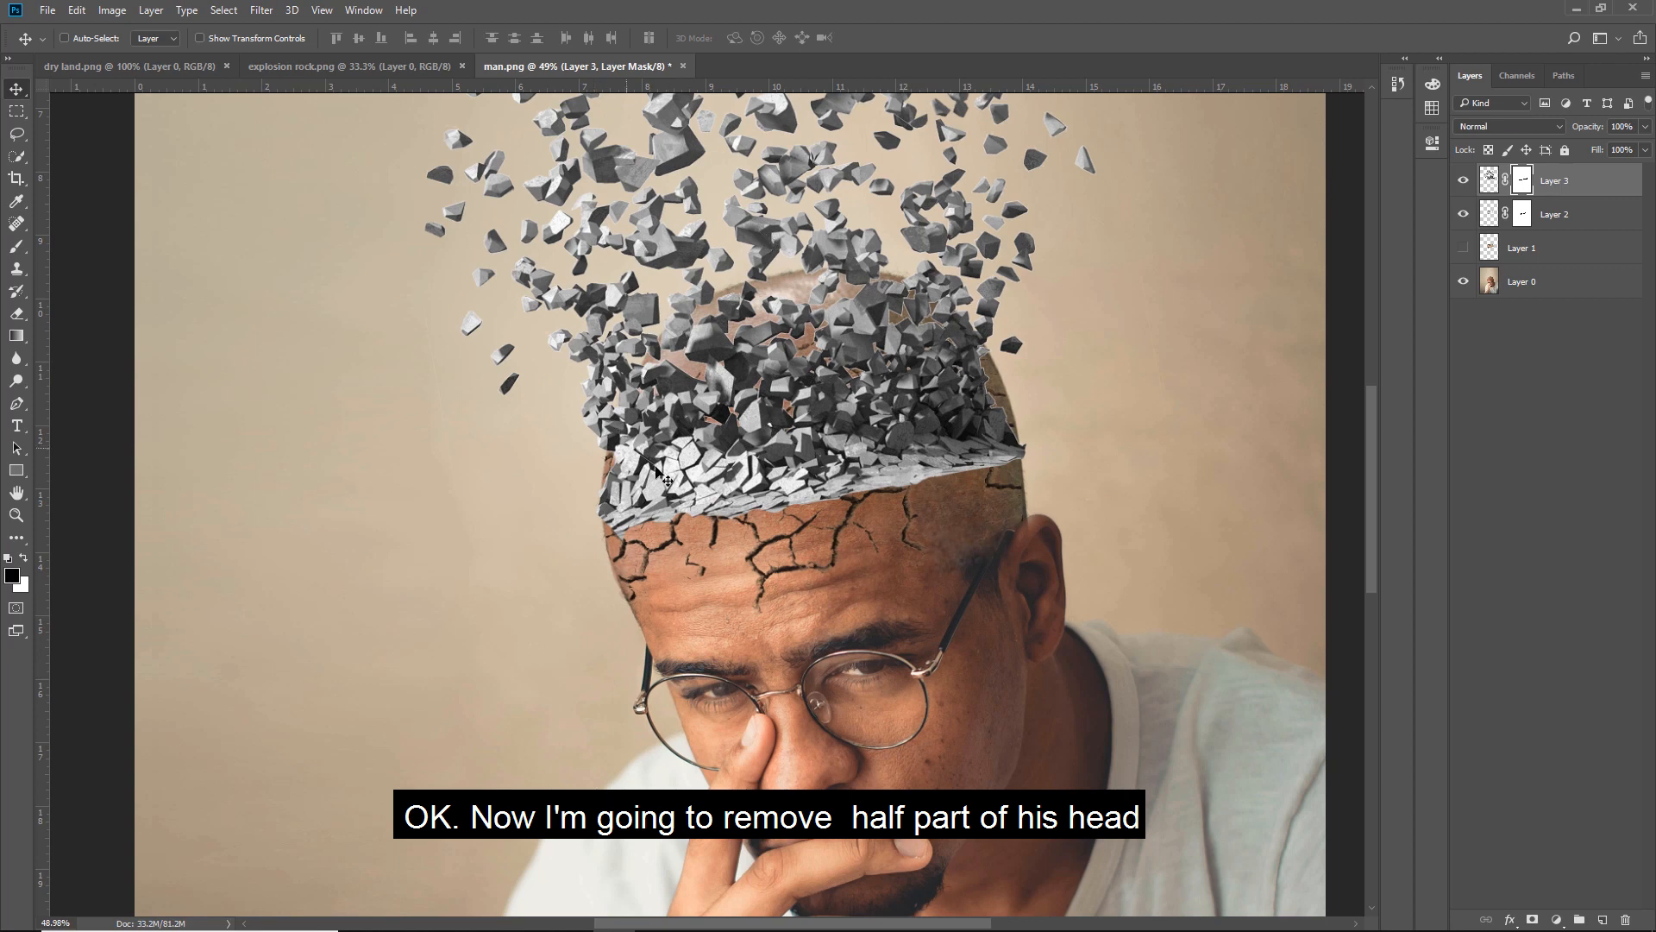
click(1464, 180)
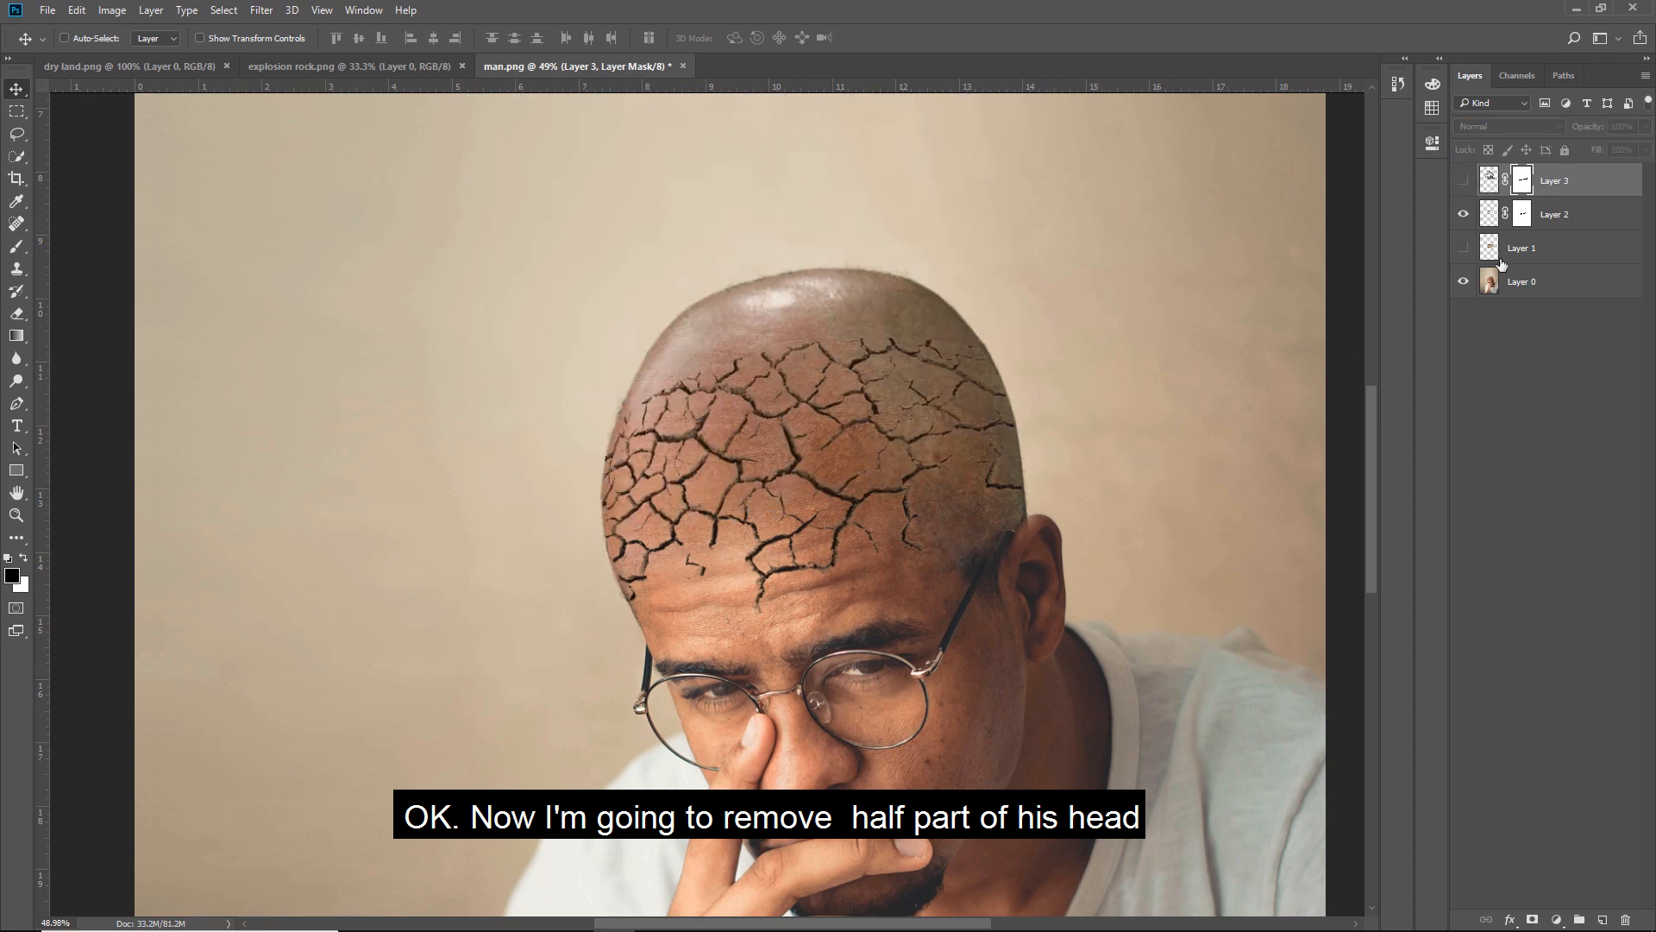
click(1520, 288)
right_click(1520, 288)
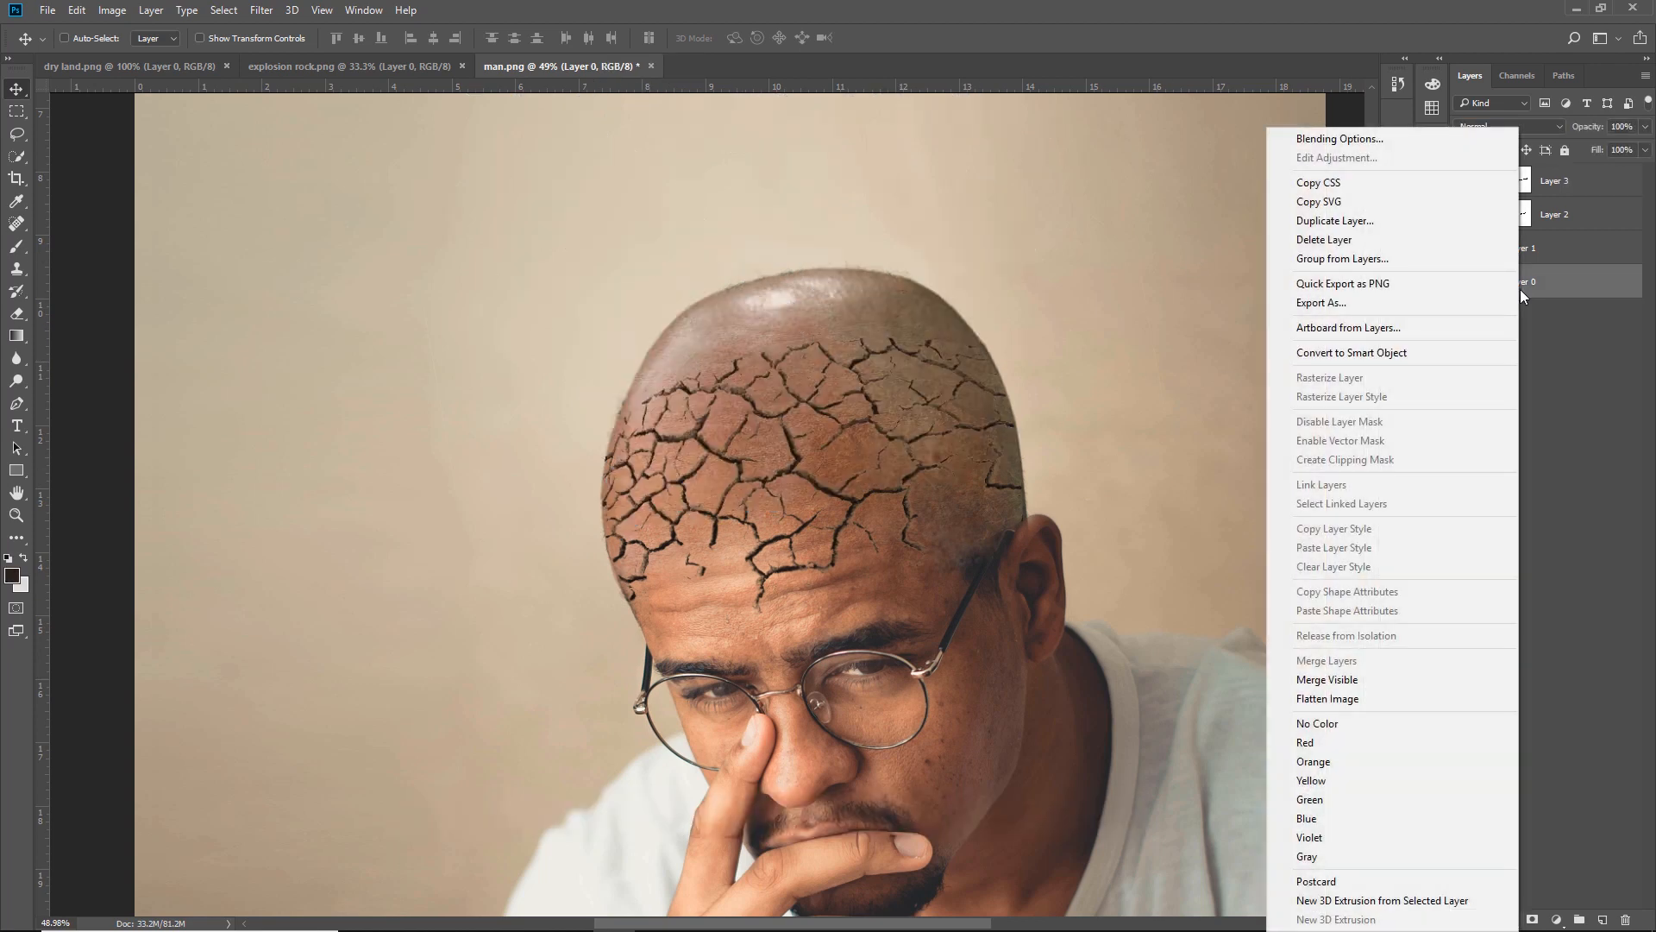
click(1363, 221)
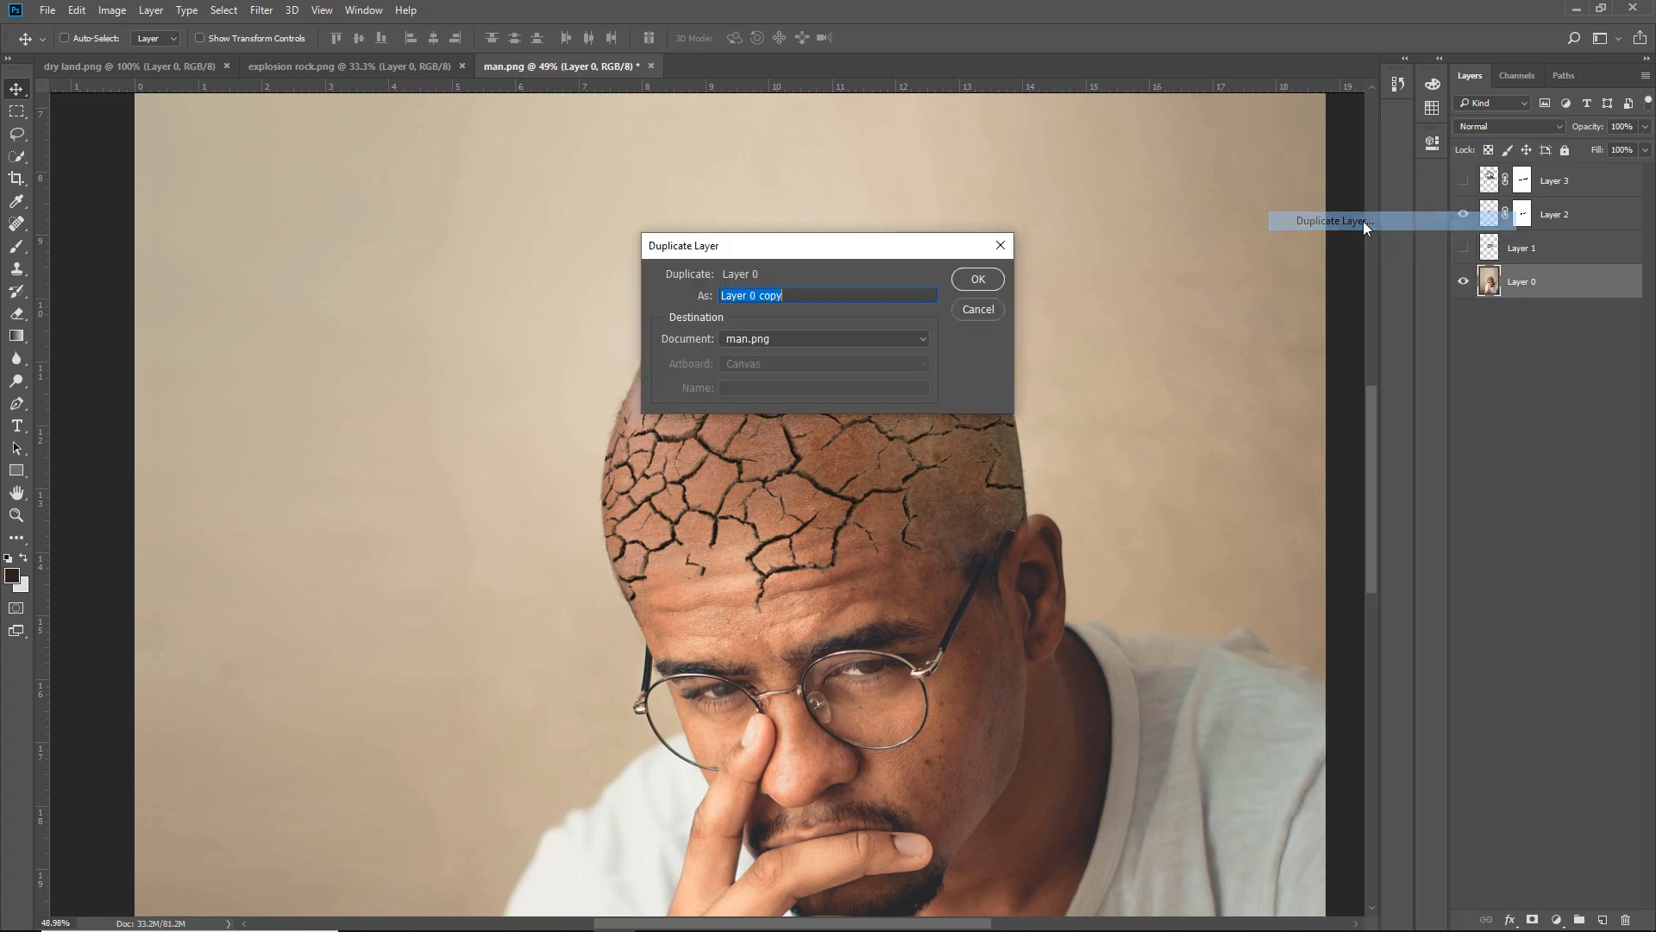
click(979, 280)
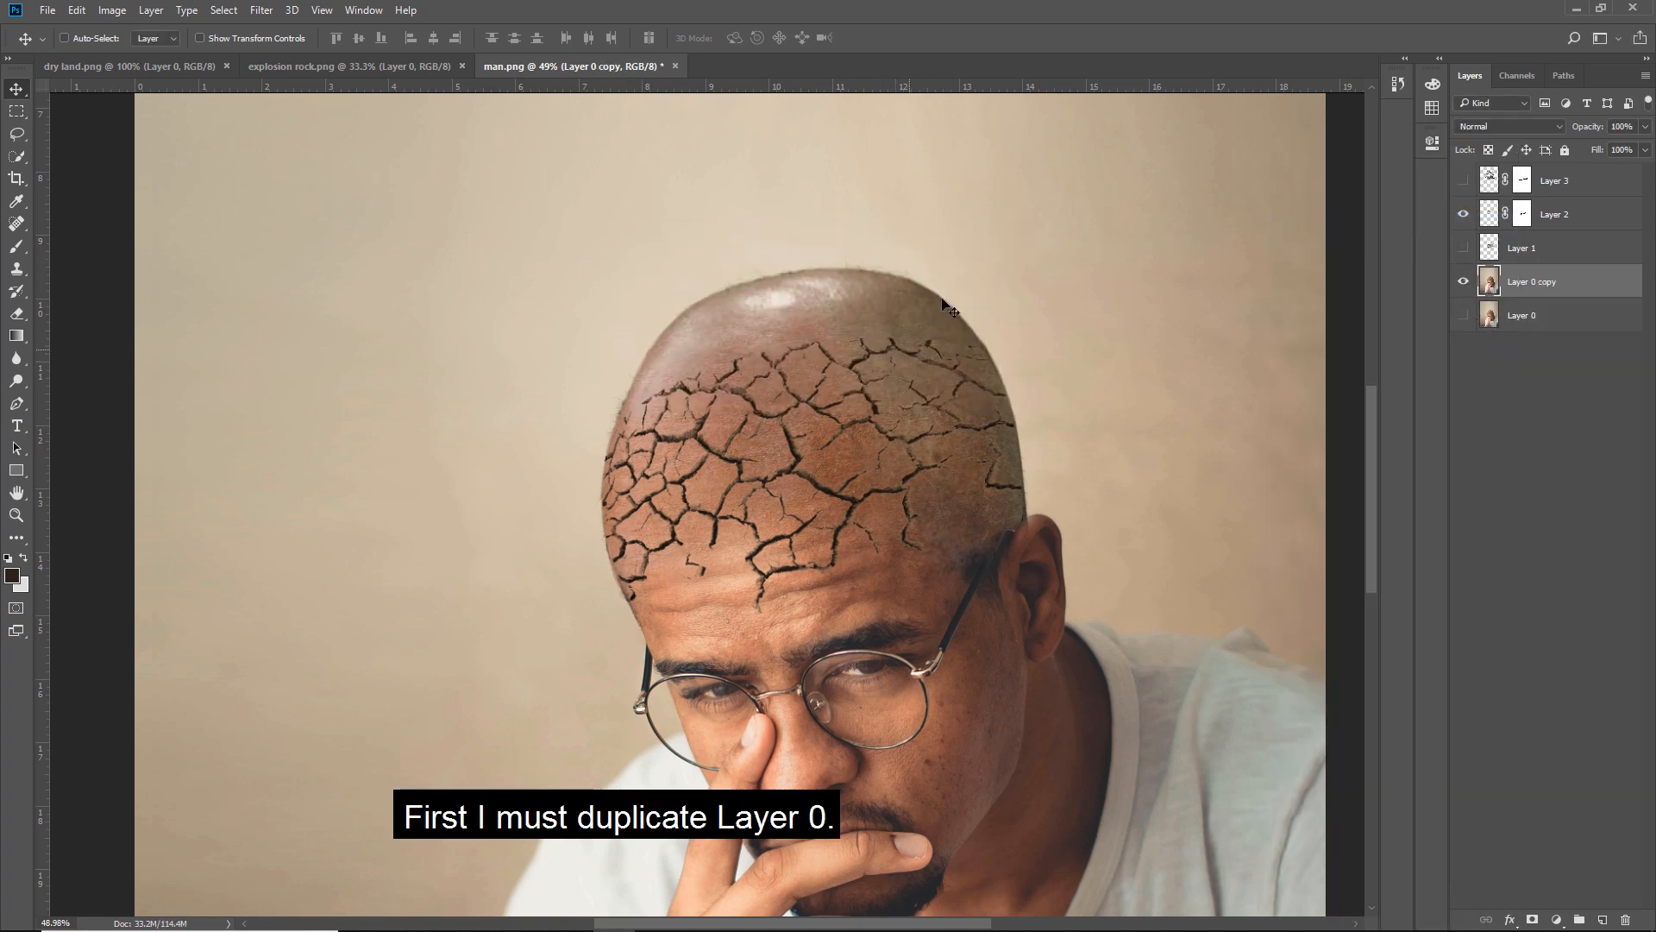
click(1464, 181)
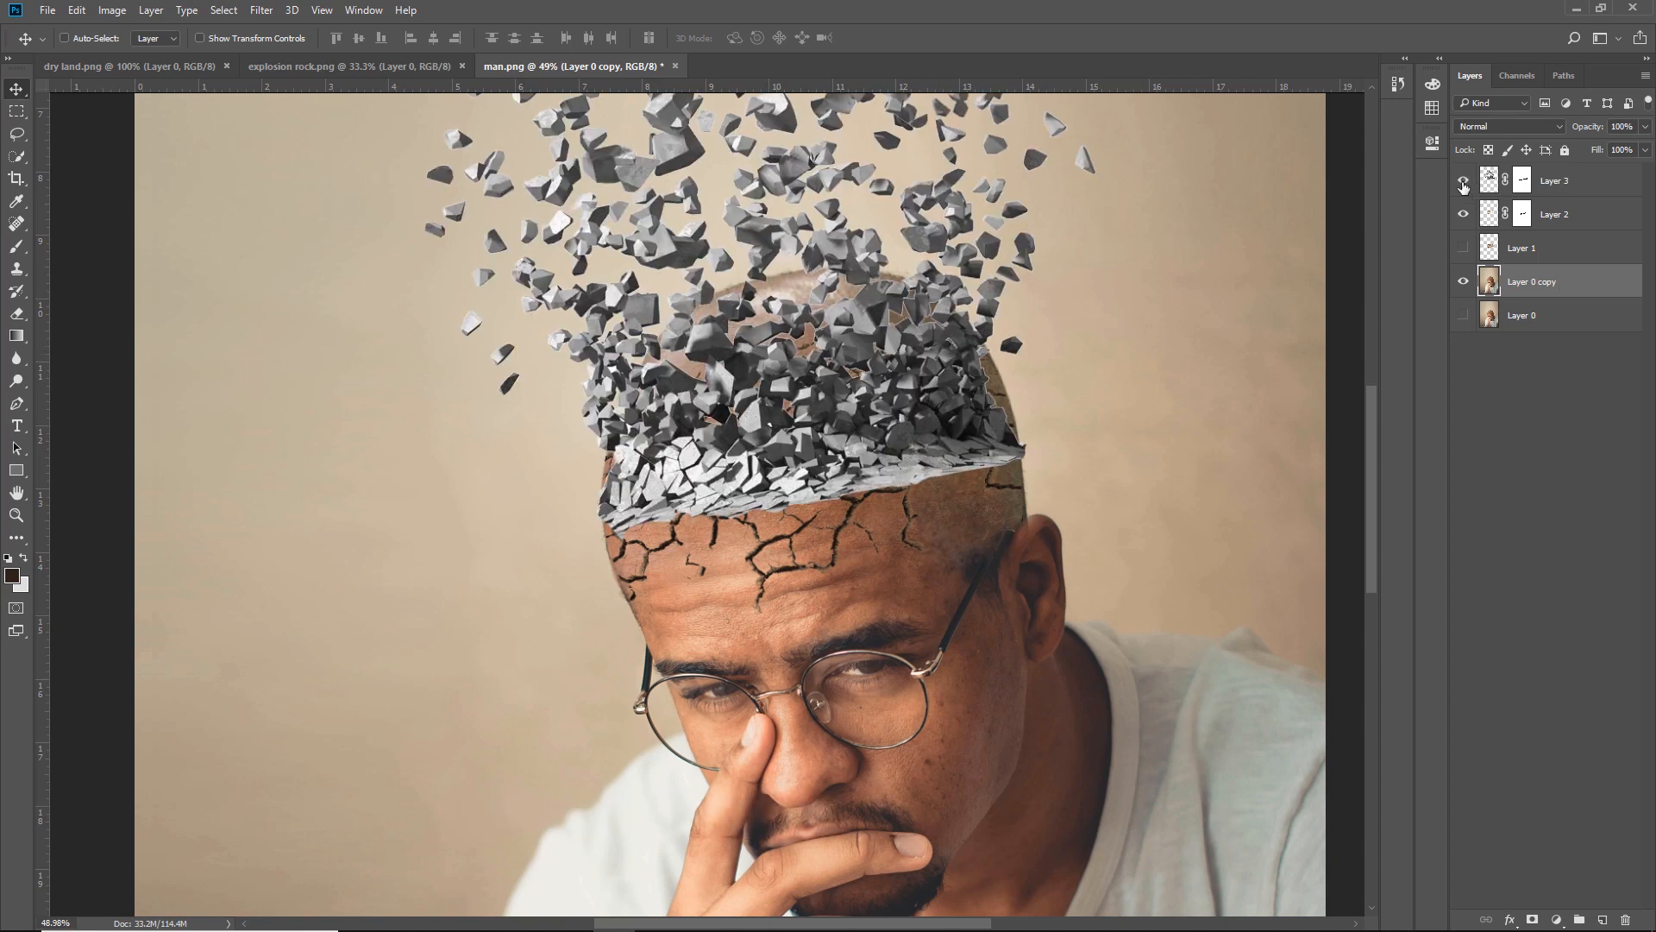
Step: Draw a freehand Lasso selection around the top of the head above the forehead on Layer 0 copy, and hide Layer 3
click(16, 134)
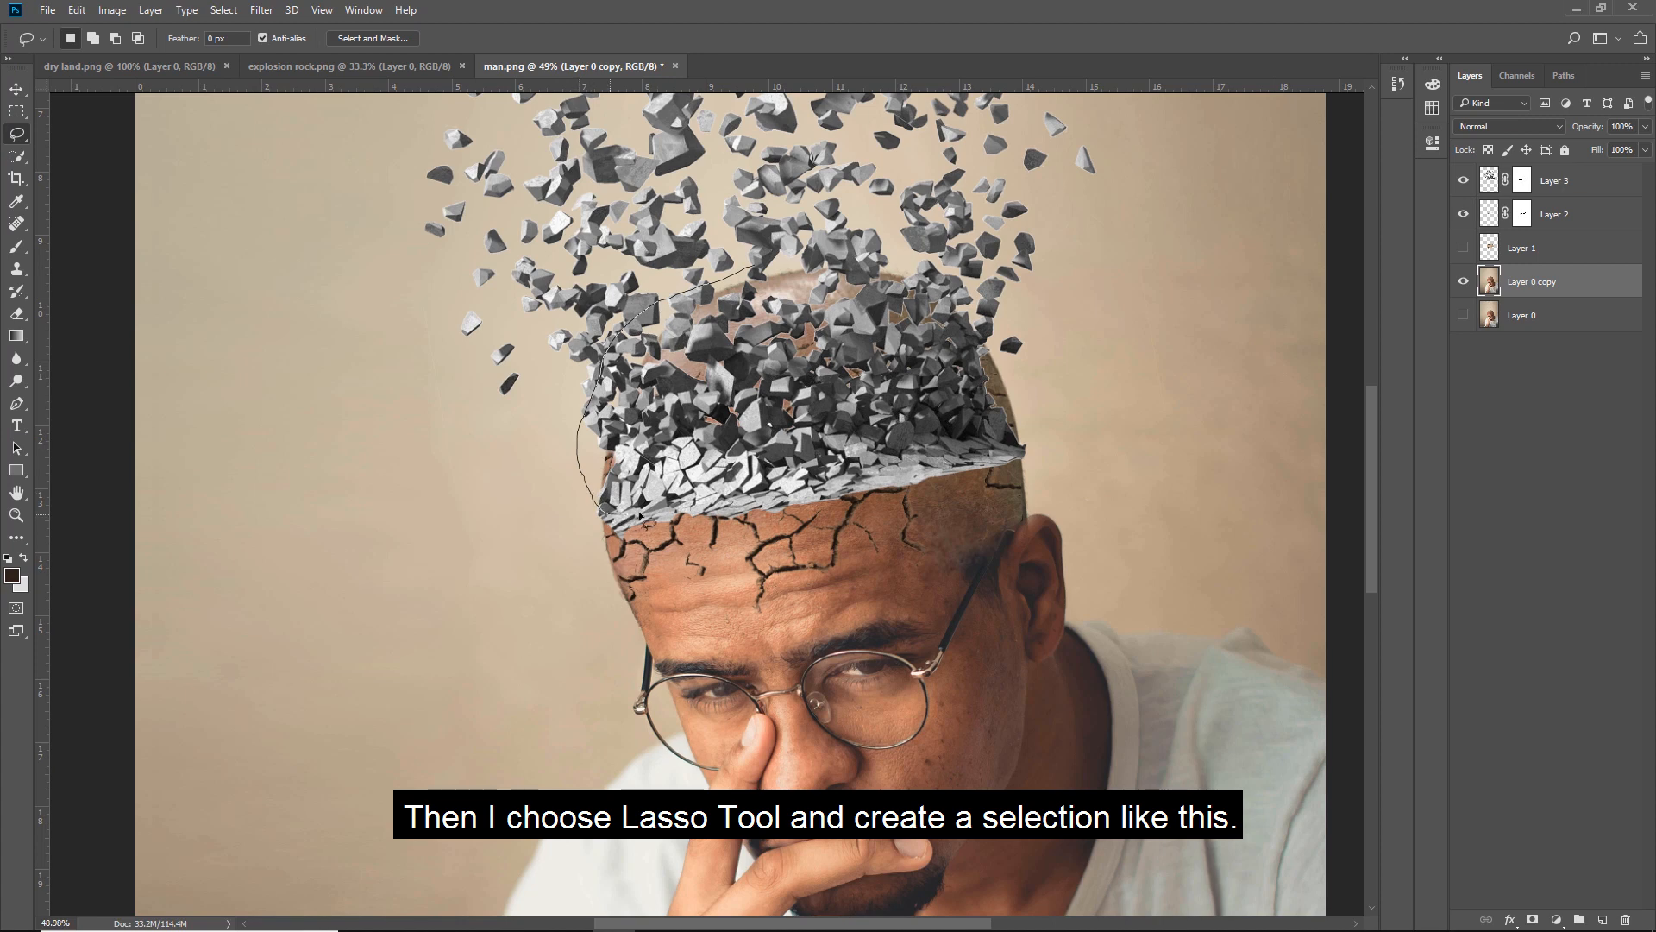
mouse_move(776, 495)
mouse_down()
mouse_move(947, 444)
mouse_move(1031, 463)
mouse_move(1056, 379)
mouse_up()
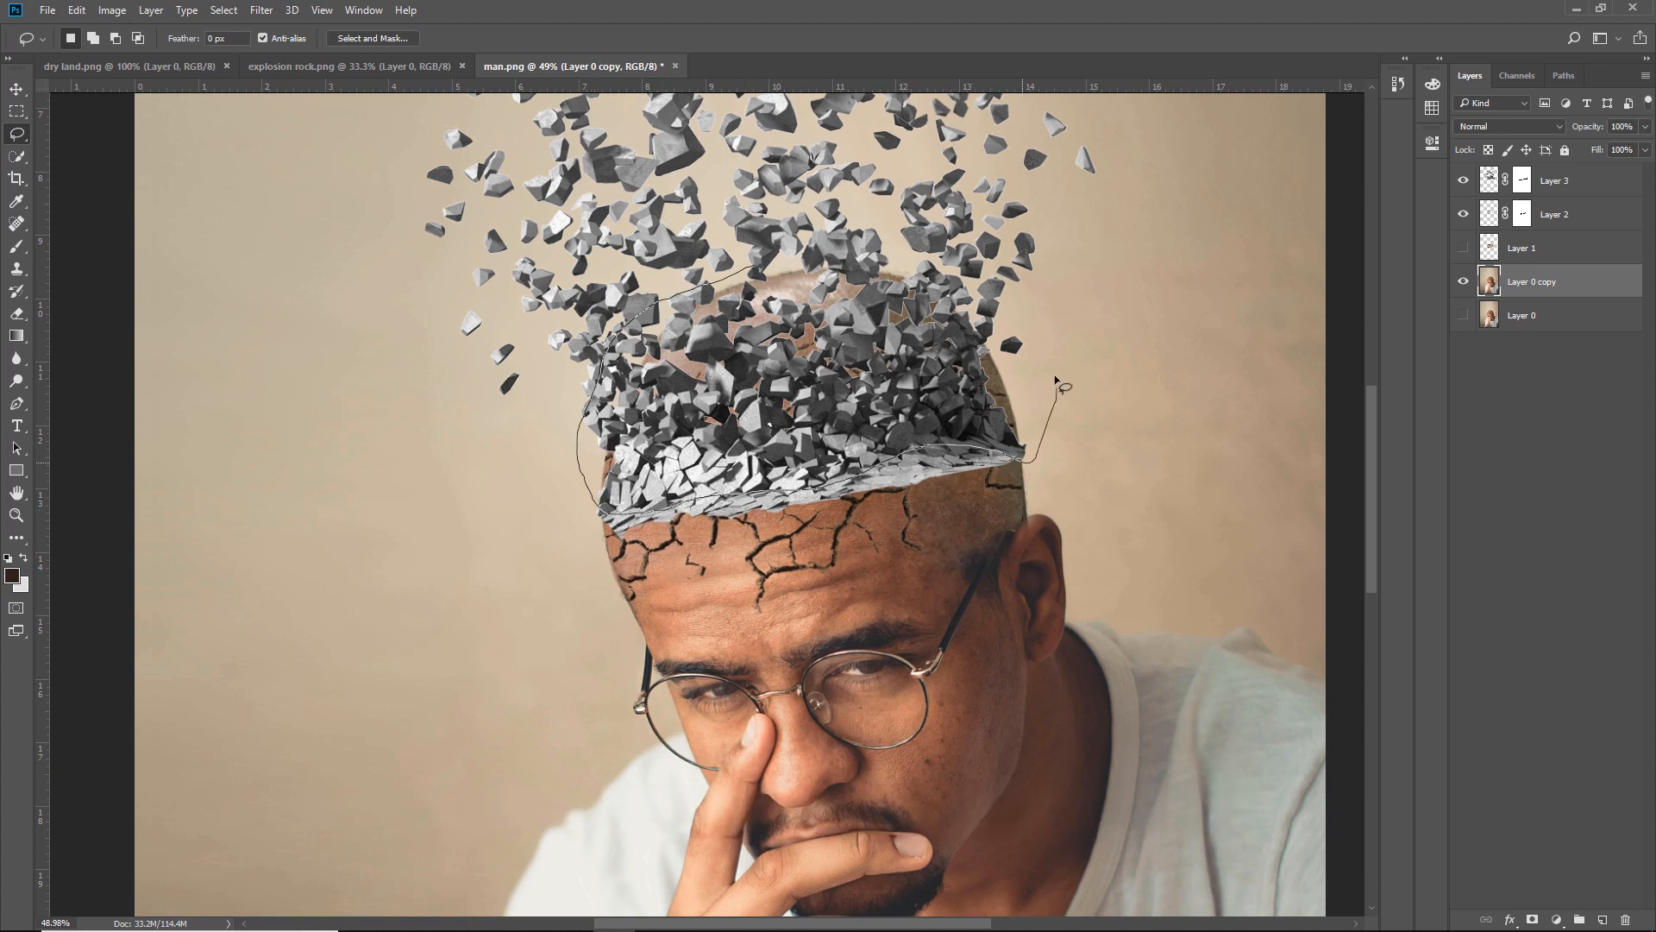
mouse_move(937, 255)
mouse_down()
mouse_move(824, 245)
mouse_move(738, 276)
mouse_up()
click(1463, 183)
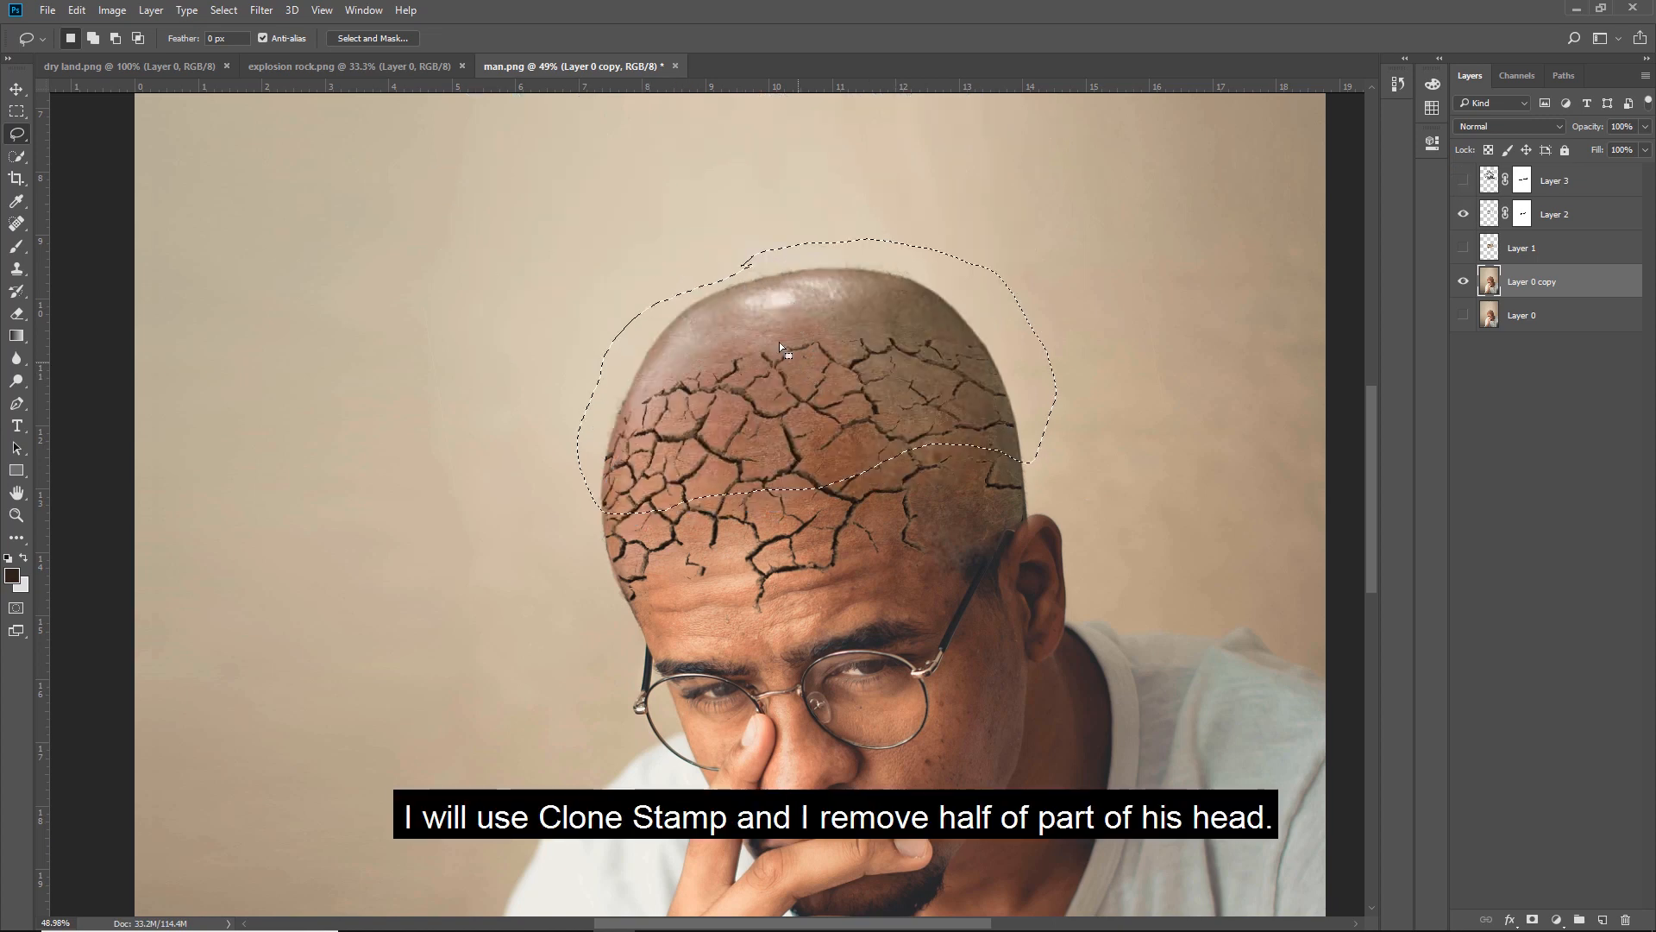
Step: Clone Stamp sampled background over the selected head top with a soft 385 px brush at 0% hardness, then deselect
click(17, 269)
click(73, 274)
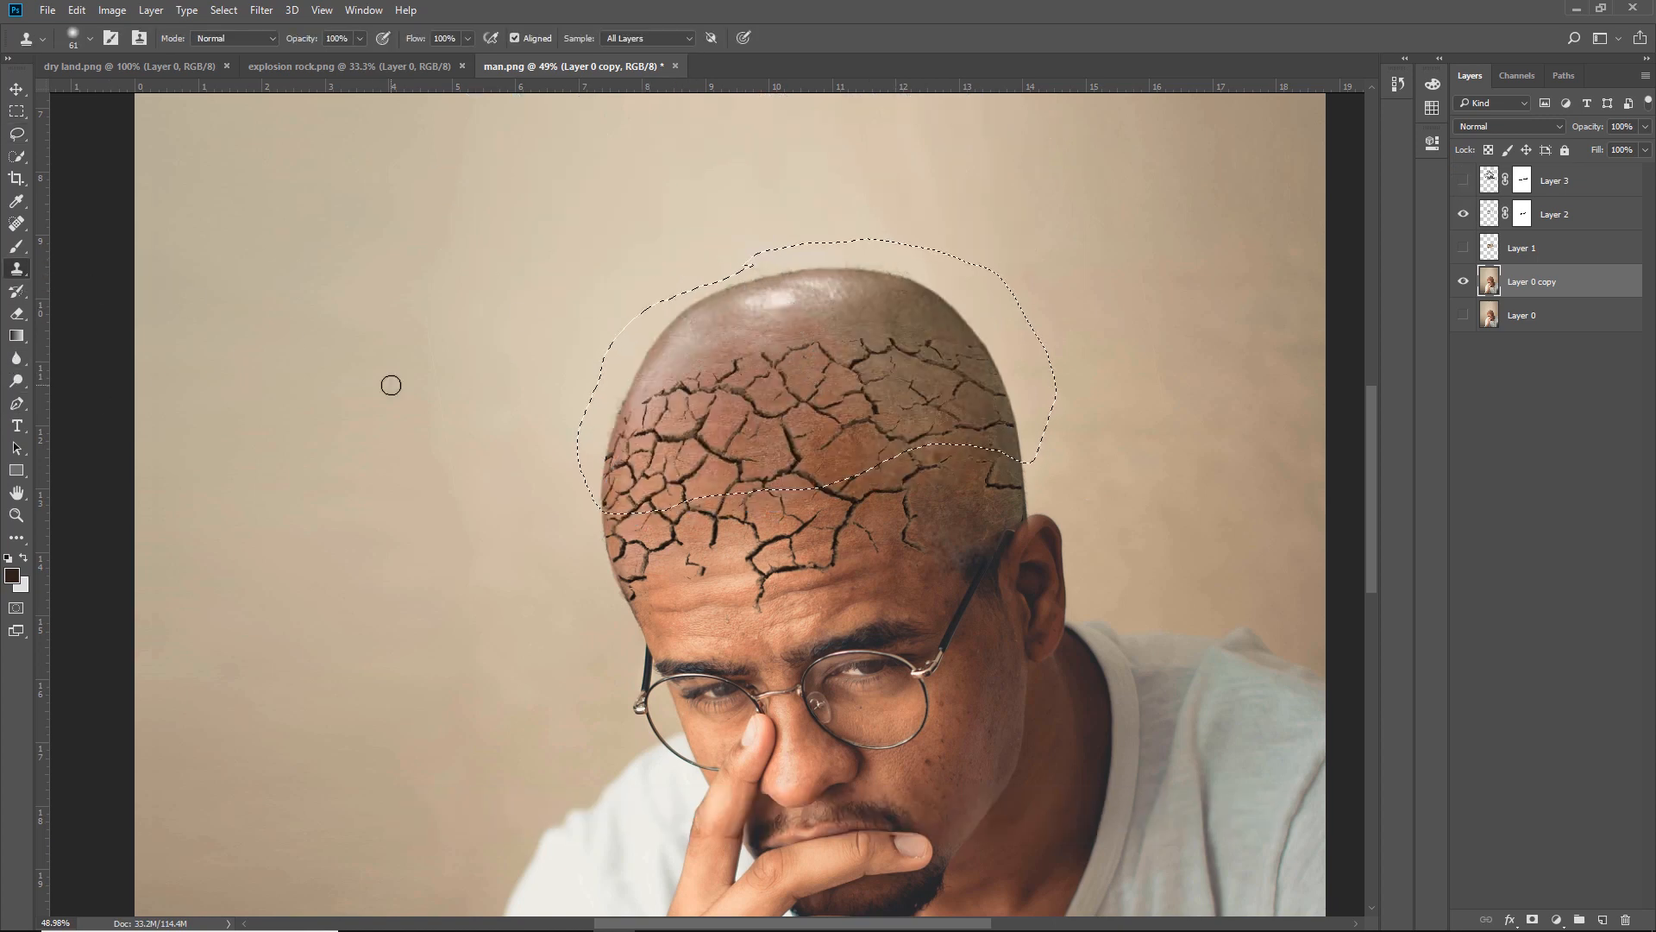
right_click(461, 346)
drag(637, 372, 670, 372)
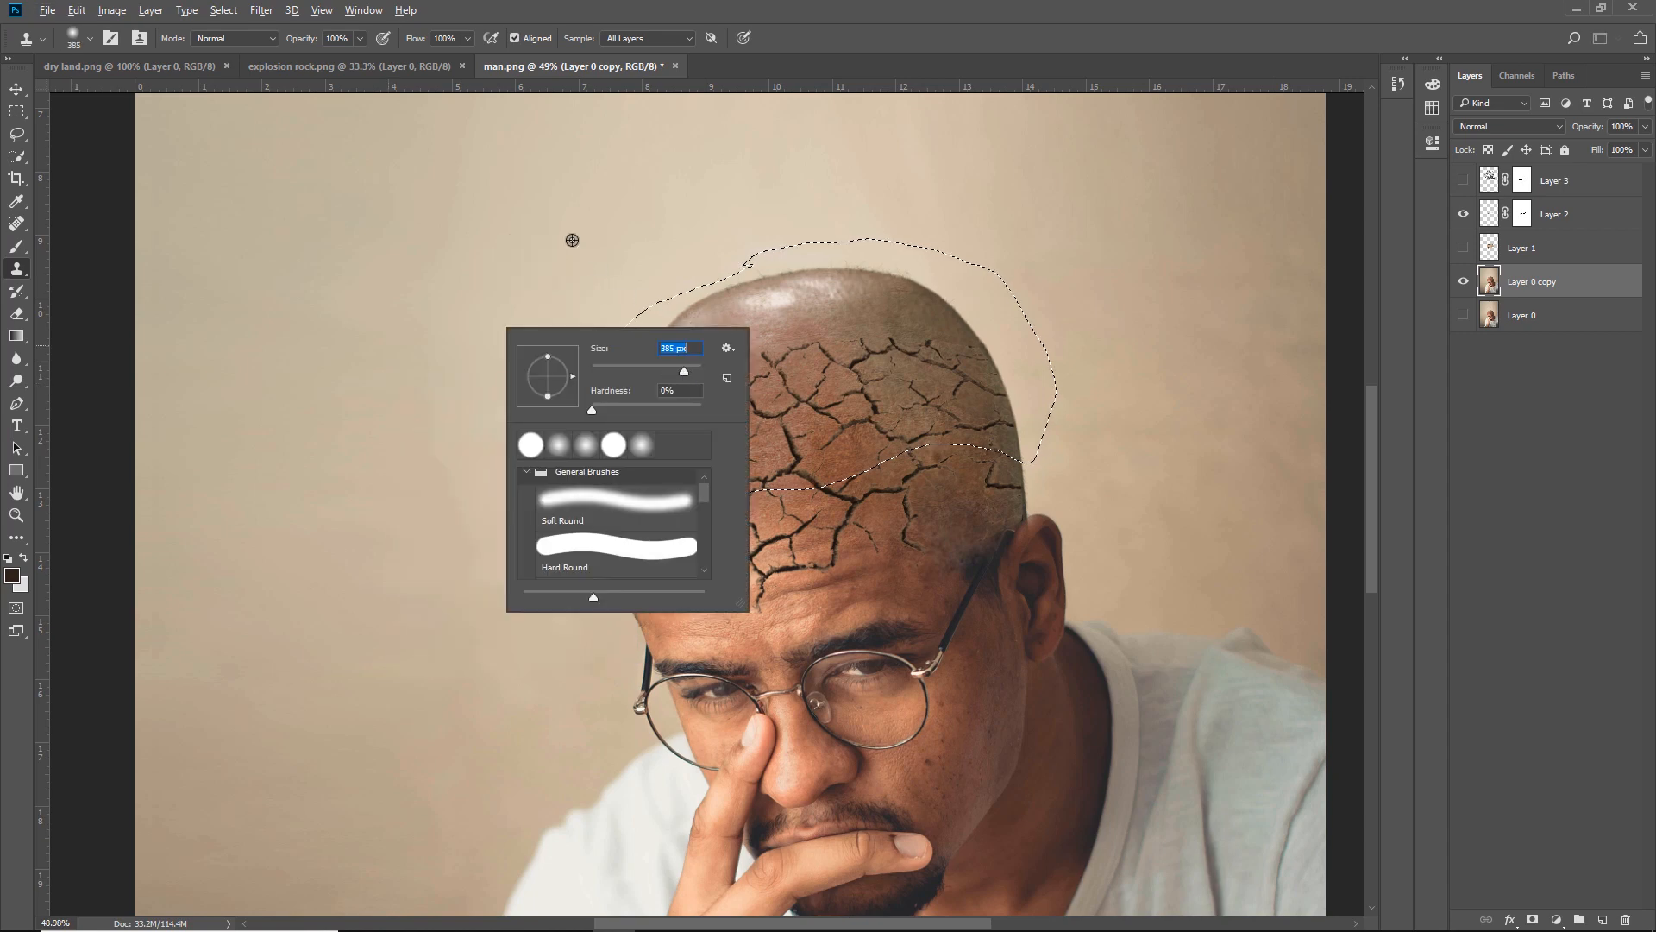
alt+click(550, 219)
mouse_move(722, 305)
mouse_down()
mouse_move(676, 347)
mouse_move(612, 293)
mouse_move(629, 444)
mouse_move(962, 362)
mouse_move(643, 392)
mouse_move(664, 334)
mouse_move(628, 277)
mouse_move(1075, 311)
mouse_up()
key(ctrl+d)
alt+click(533, 222)
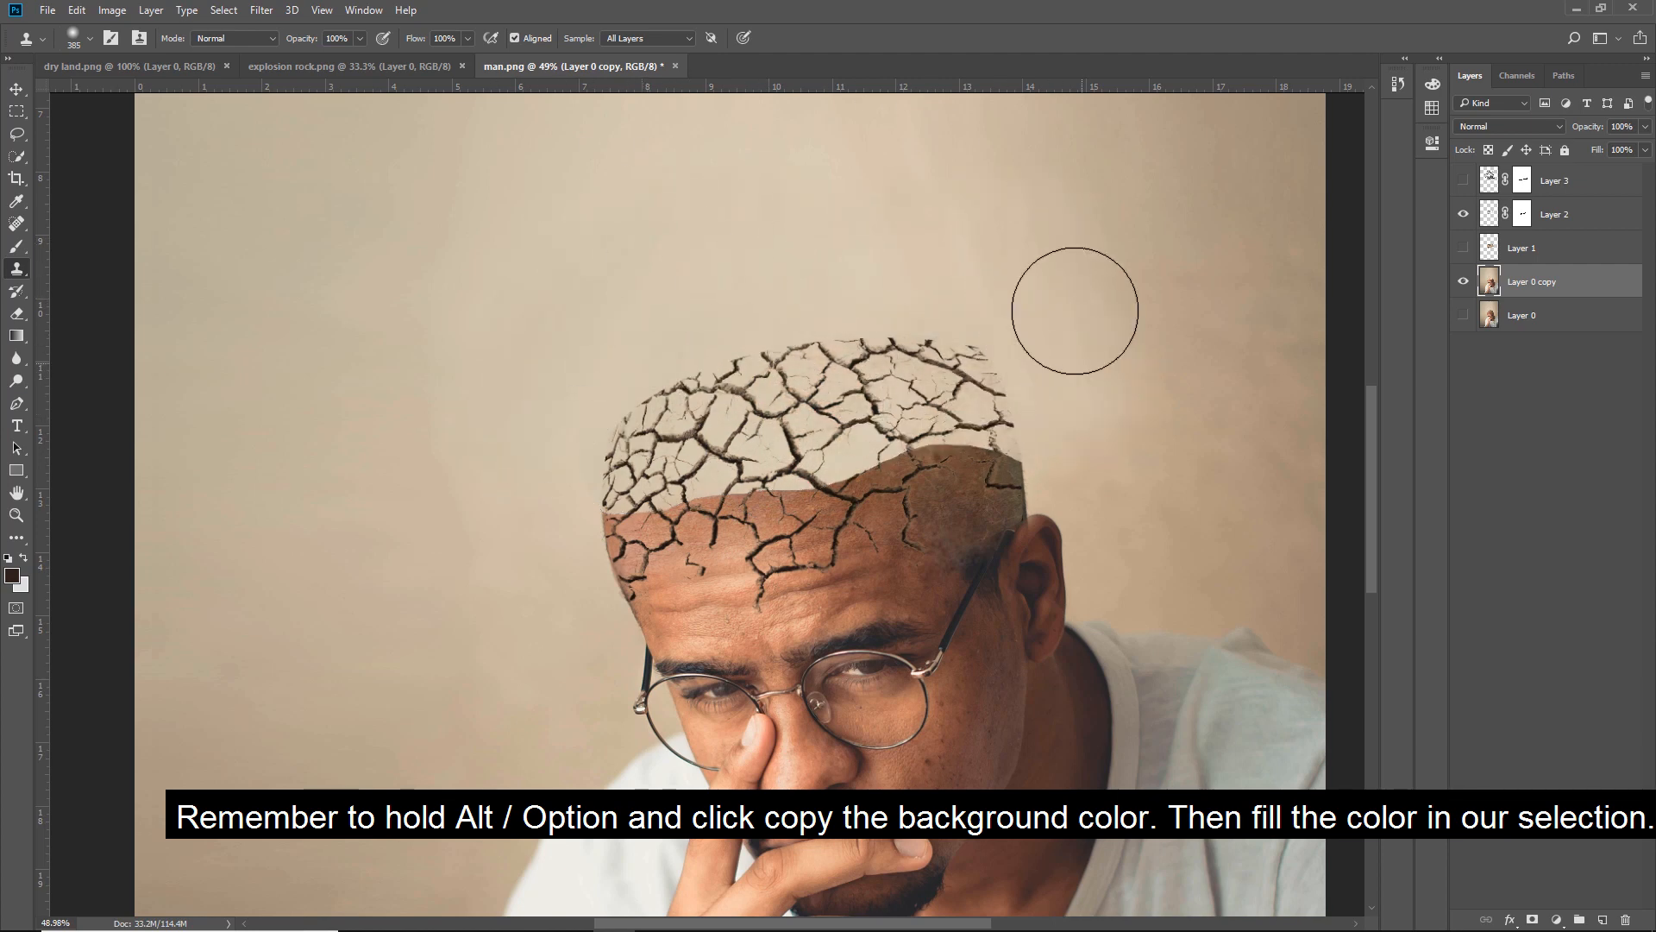
key(v)
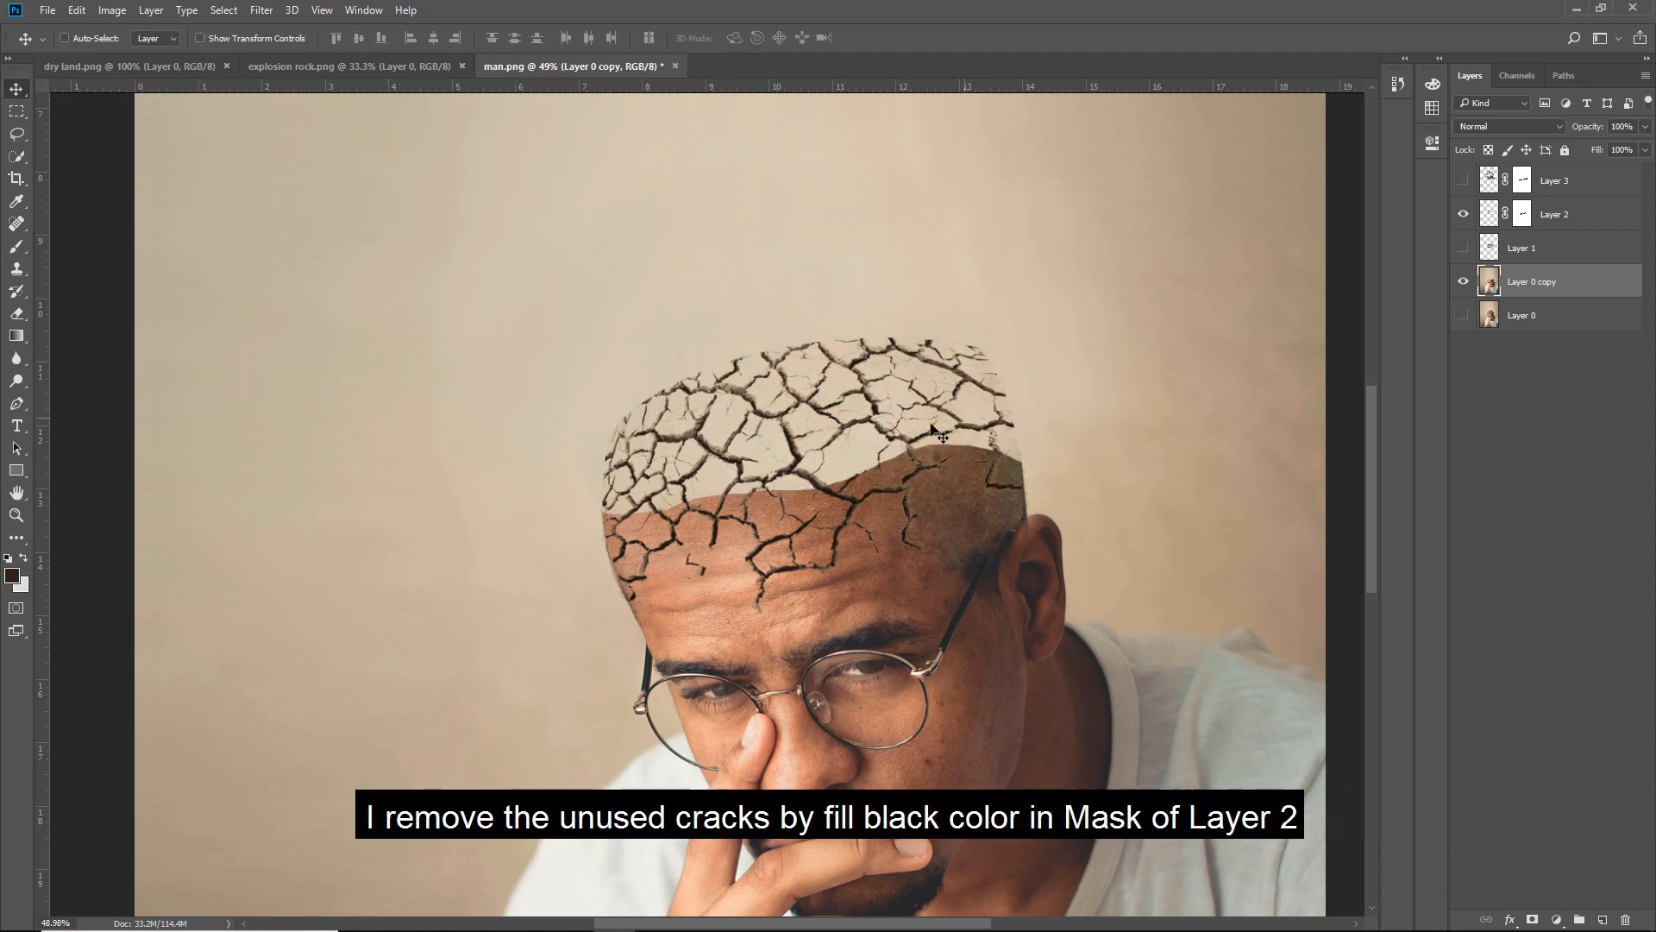
Step: Paint black on Layer 2's mask with a hard 161 px brush over the cracks above the cut edge of the head
click(1523, 214)
click(17, 246)
right_click(775, 435)
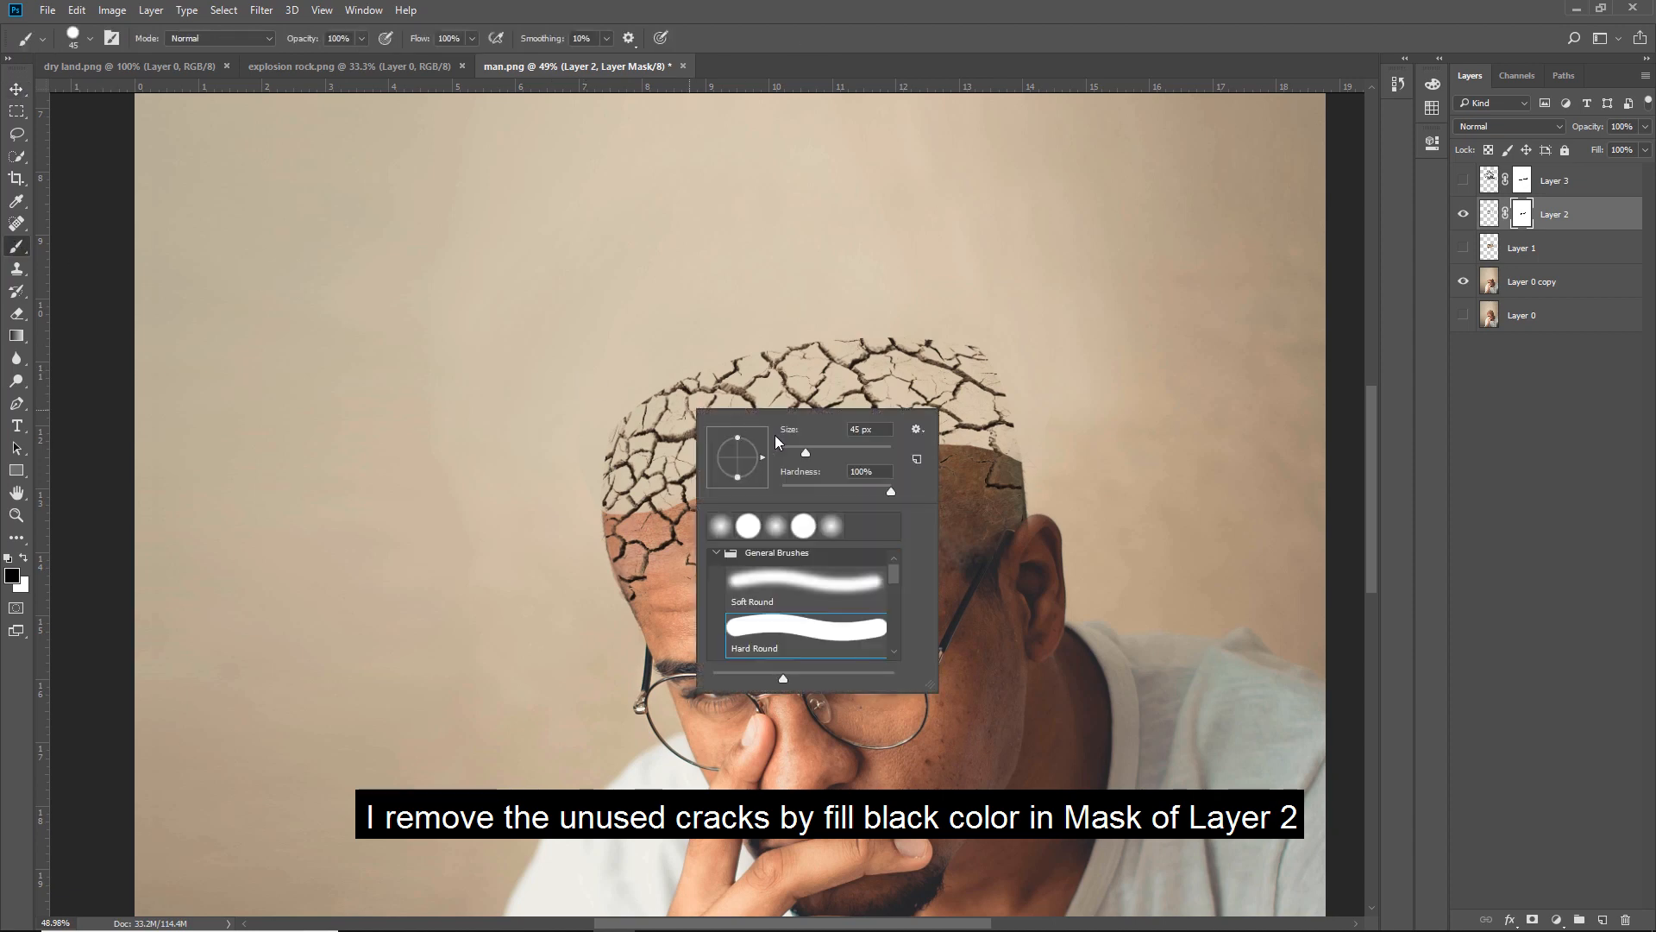
click(852, 449)
mouse_move(622, 424)
mouse_down()
mouse_move(668, 432)
mouse_move(670, 385)
mouse_move(955, 346)
mouse_move(875, 370)
mouse_move(1024, 399)
mouse_move(898, 385)
mouse_move(597, 437)
mouse_move(992, 406)
mouse_up()
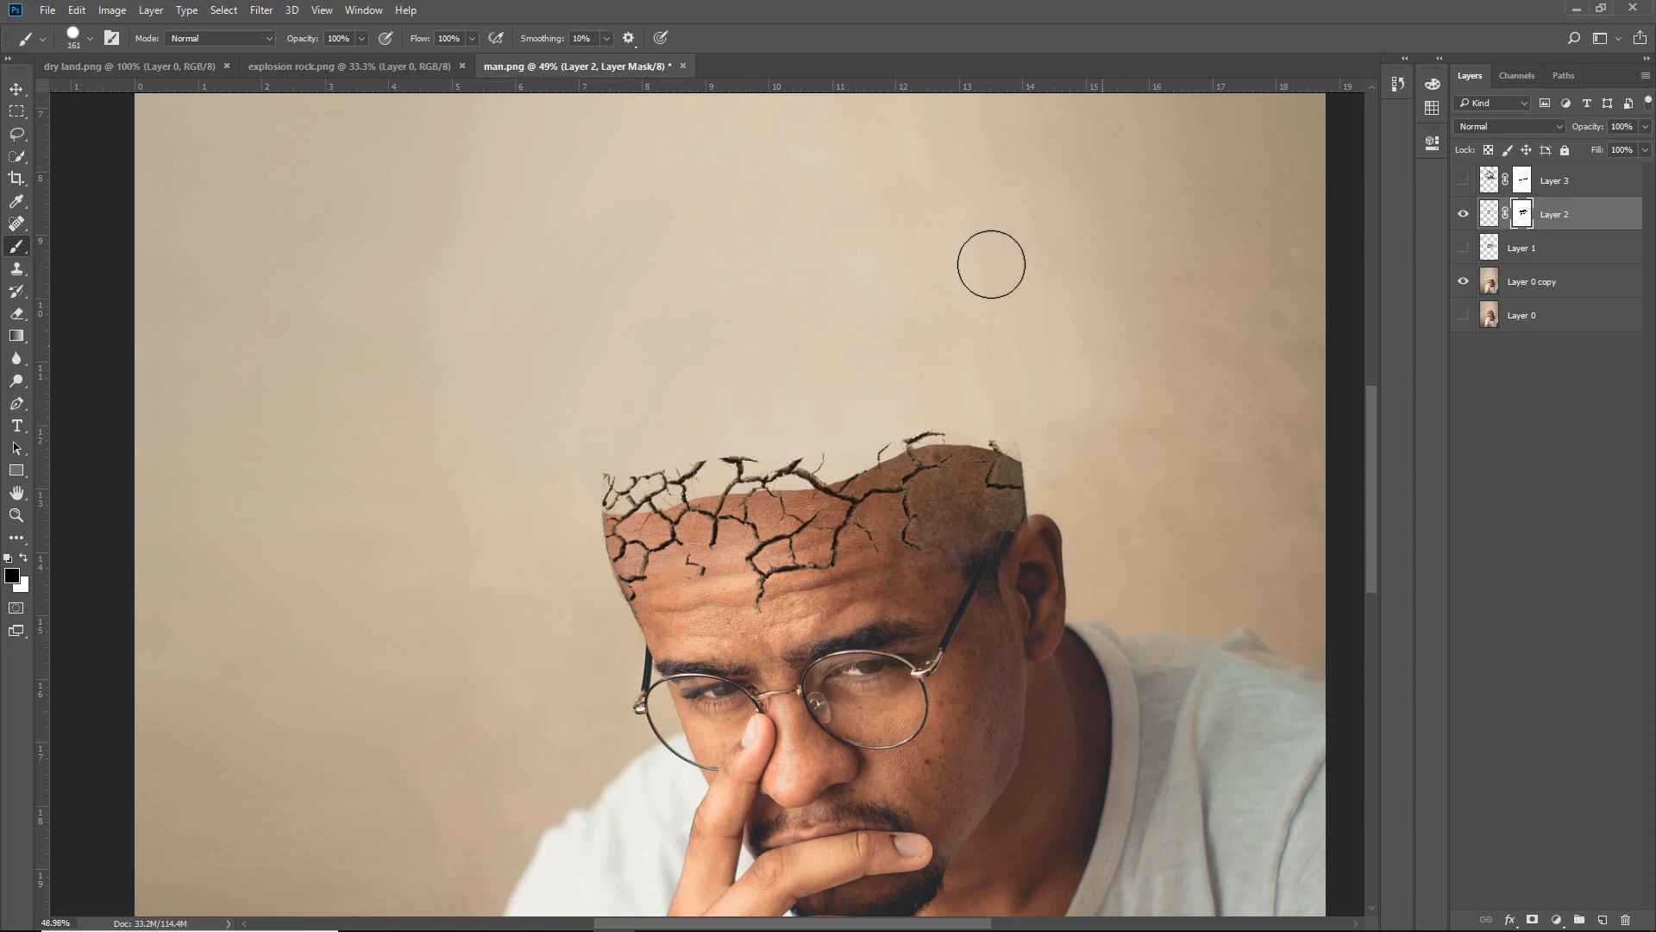
click(15, 90)
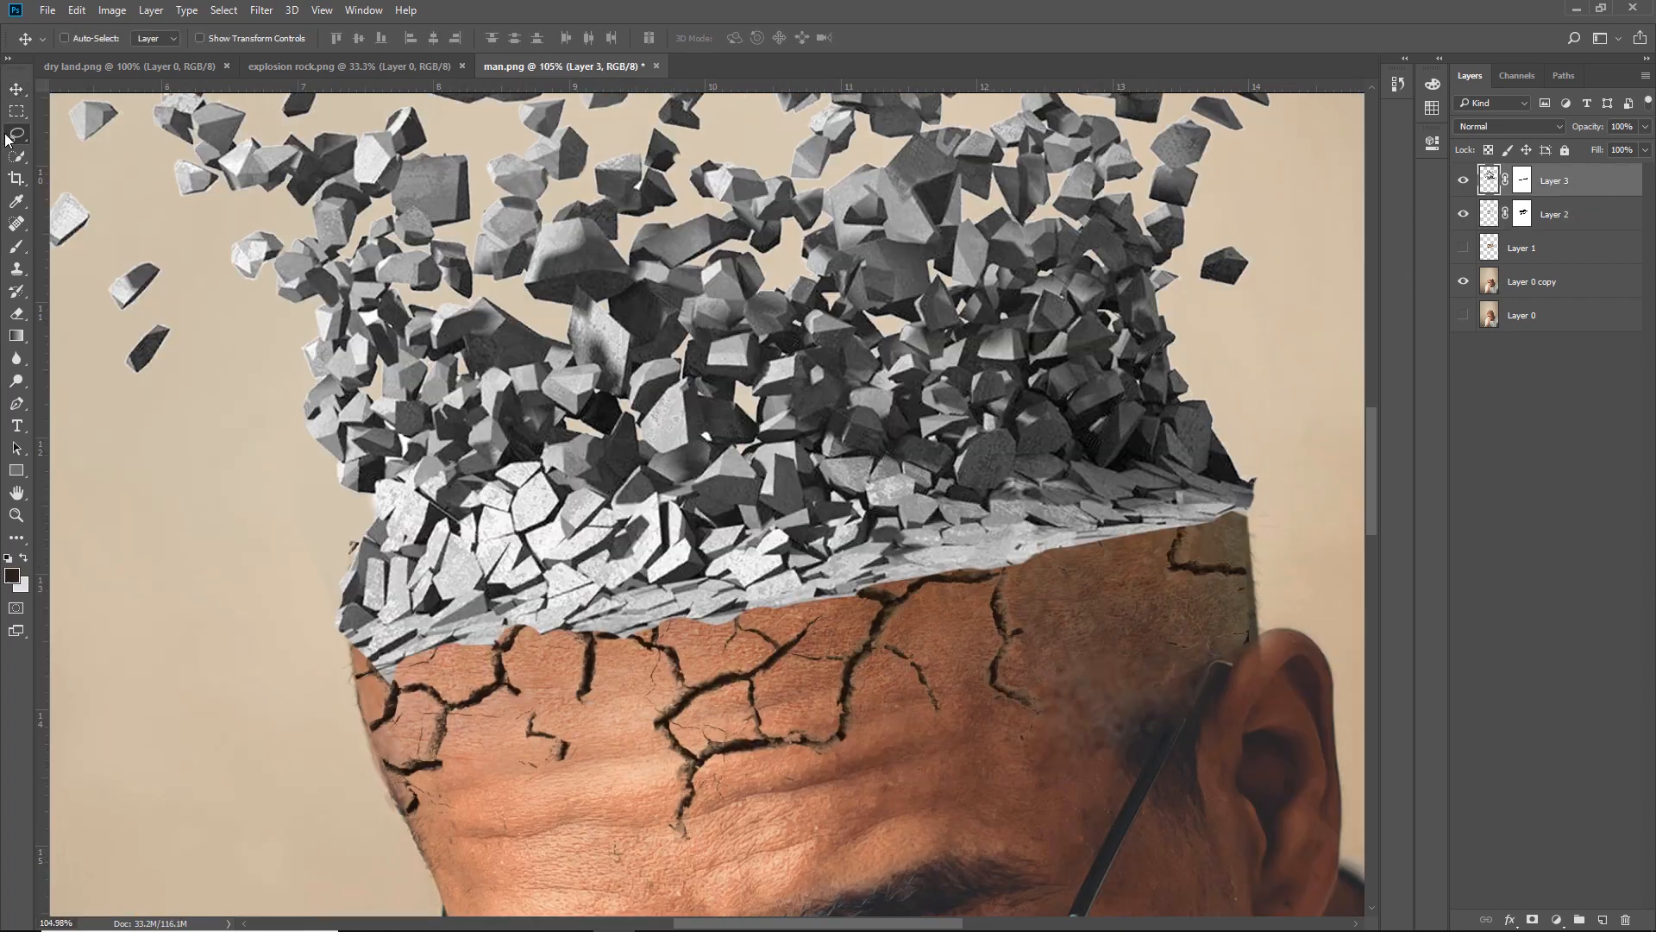
Step: Lasso a jagged area along the slab's lower edge, fill it with black on Layer 3's mask, and deselect
click(18, 135)
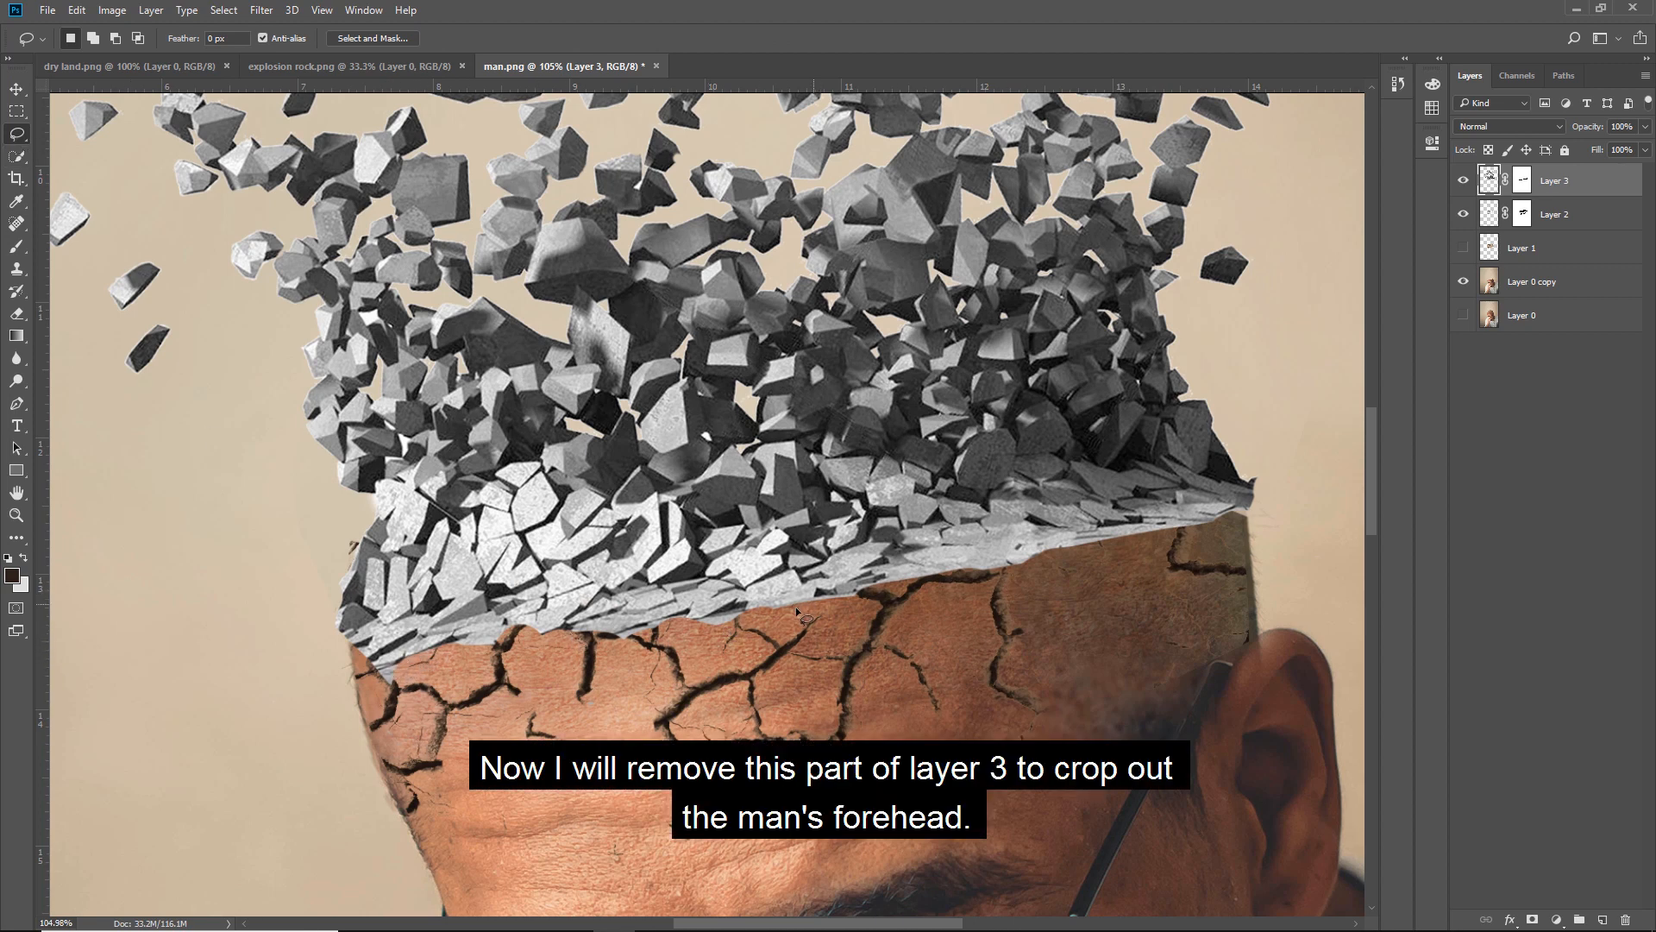
mouse_move(1019, 566)
mouse_down()
mouse_move(1189, 528)
mouse_move(908, 695)
mouse_move(827, 600)
mouse_up()
click(1523, 181)
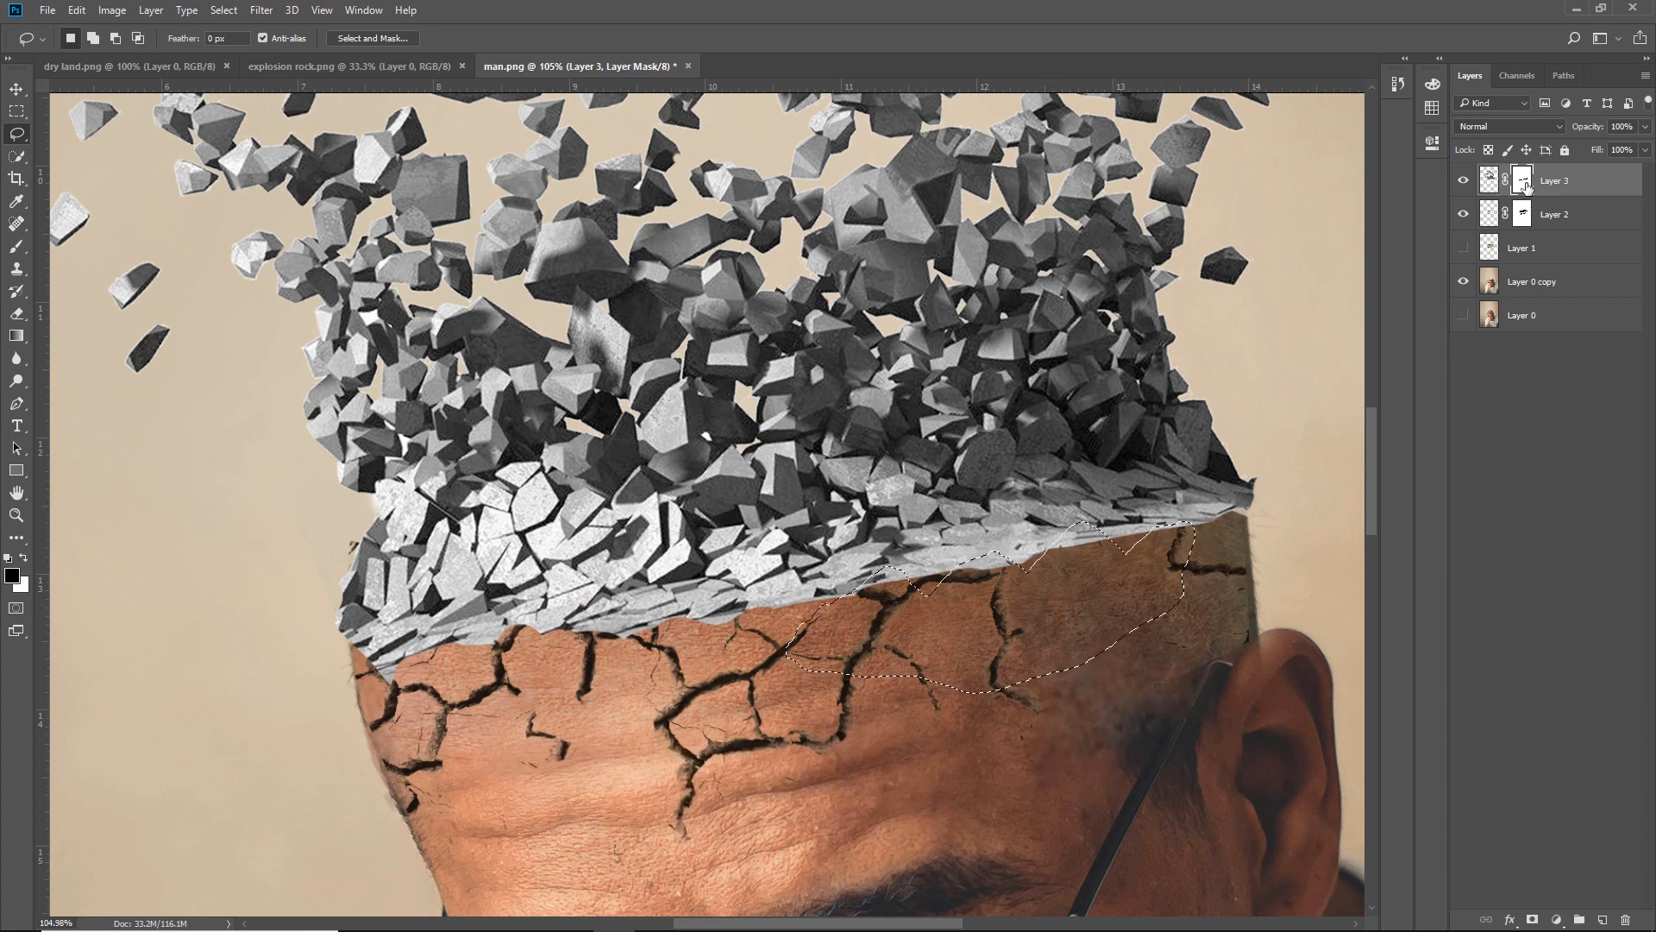
key(alt+BackSpace)
key(ctrl+d)
key(v)
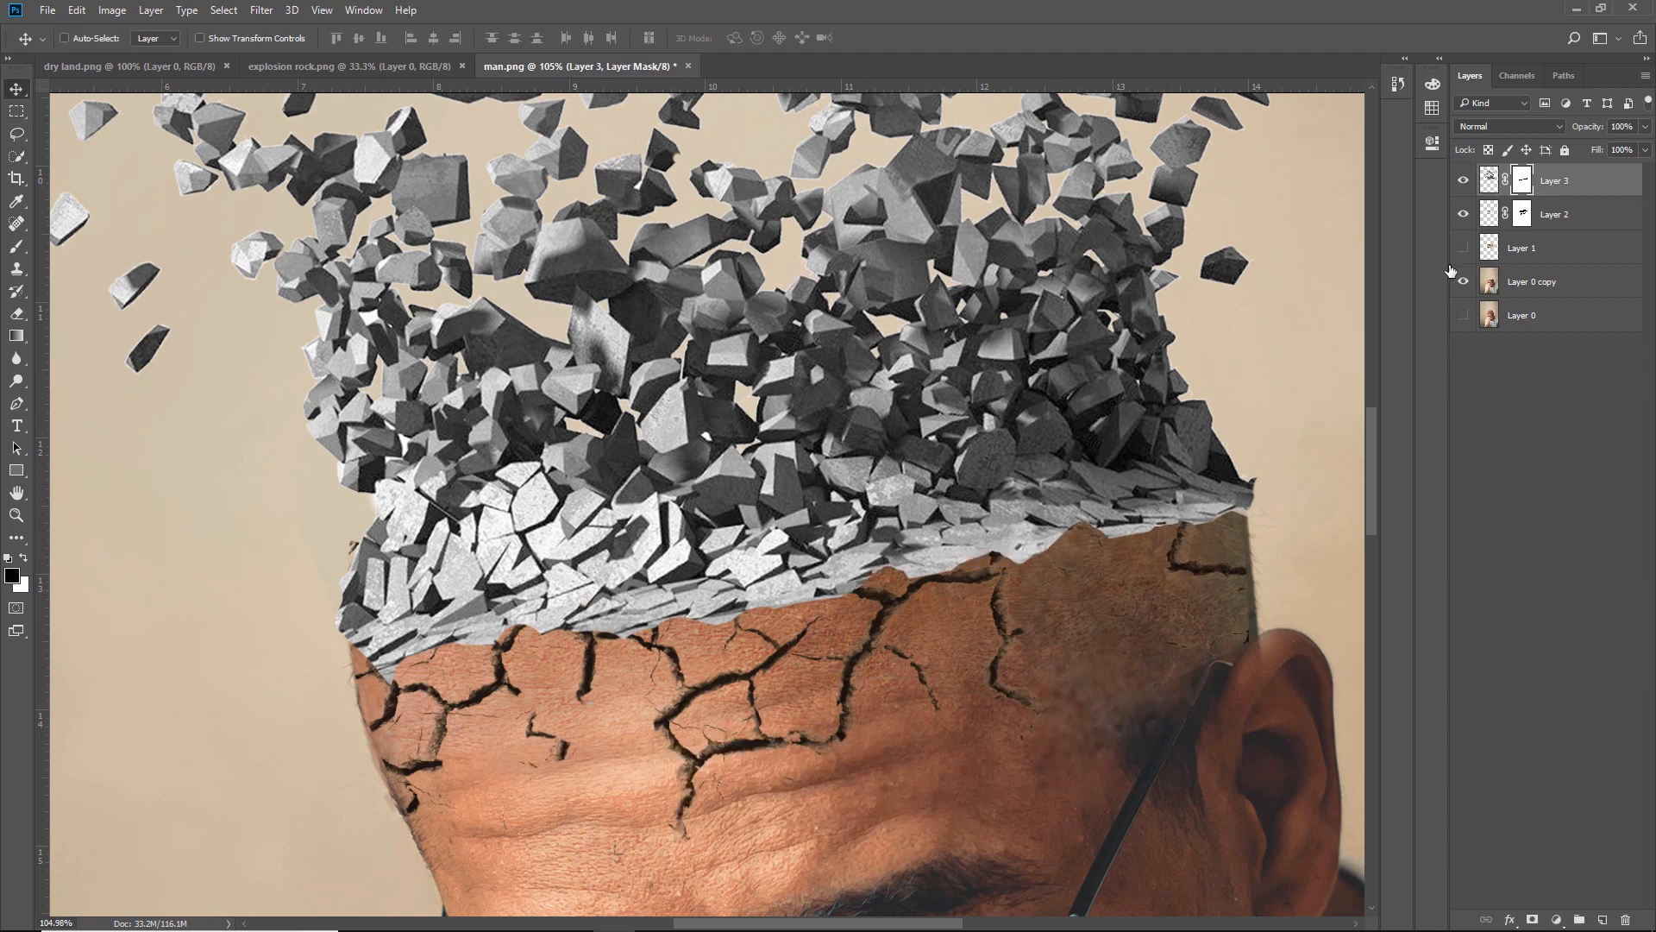
Step: Rename Layer 3 as broken and apply its layer mask
scroll(935, 613, down, 6)
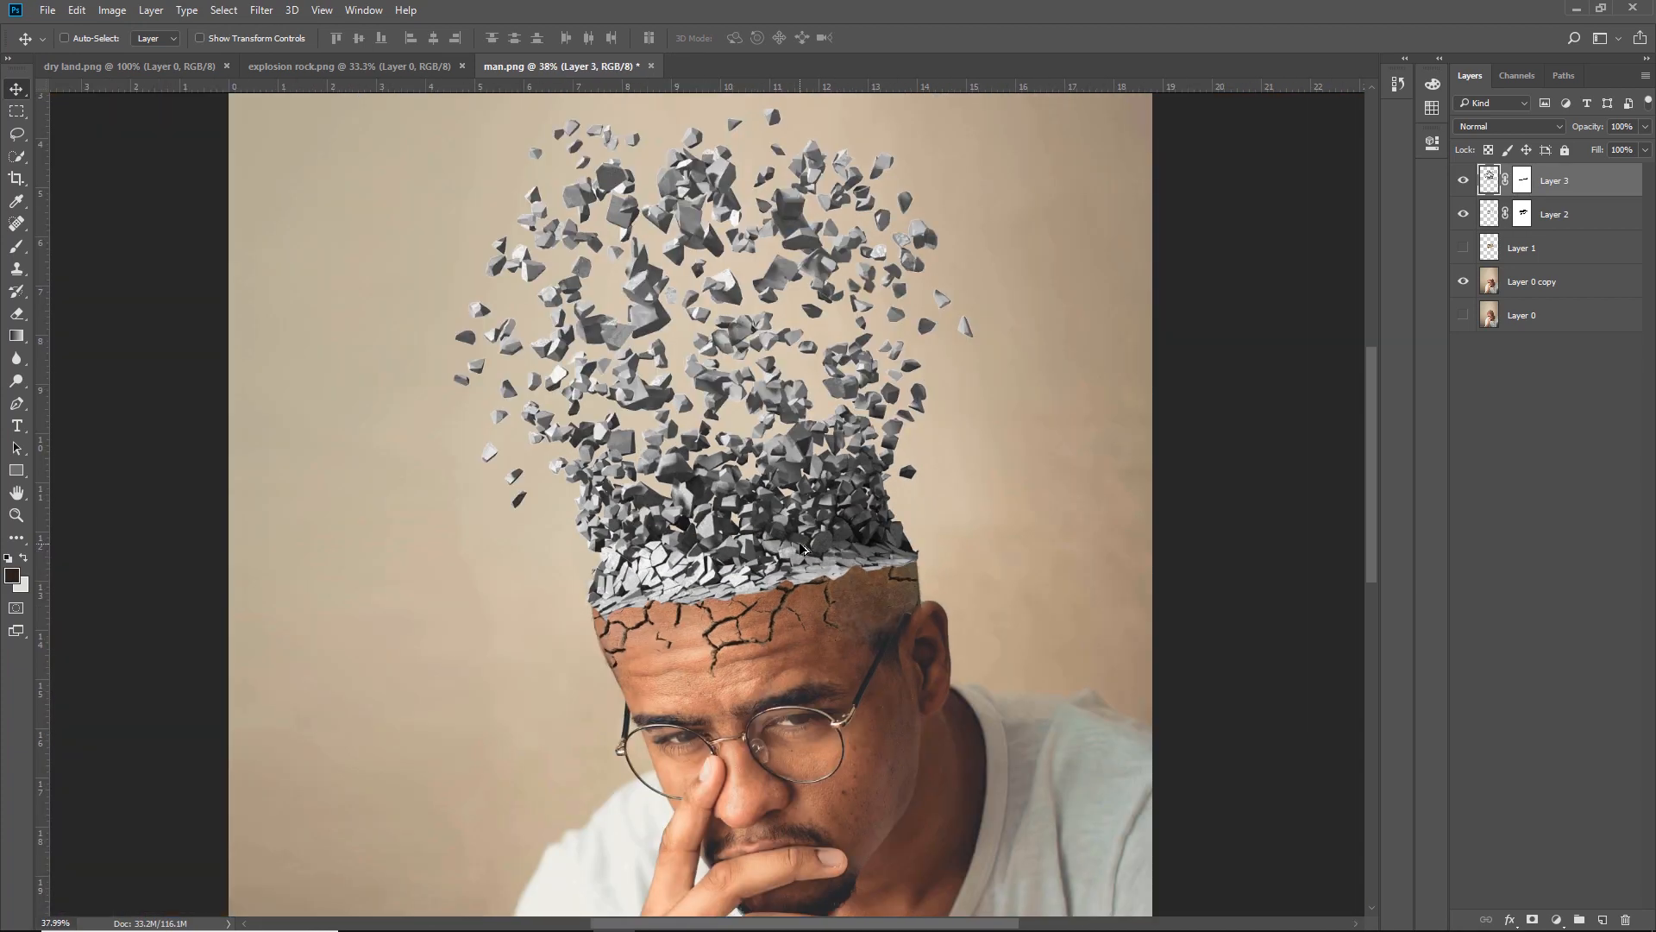
scroll(802, 548, up, 3)
scroll(802, 549, down, 2)
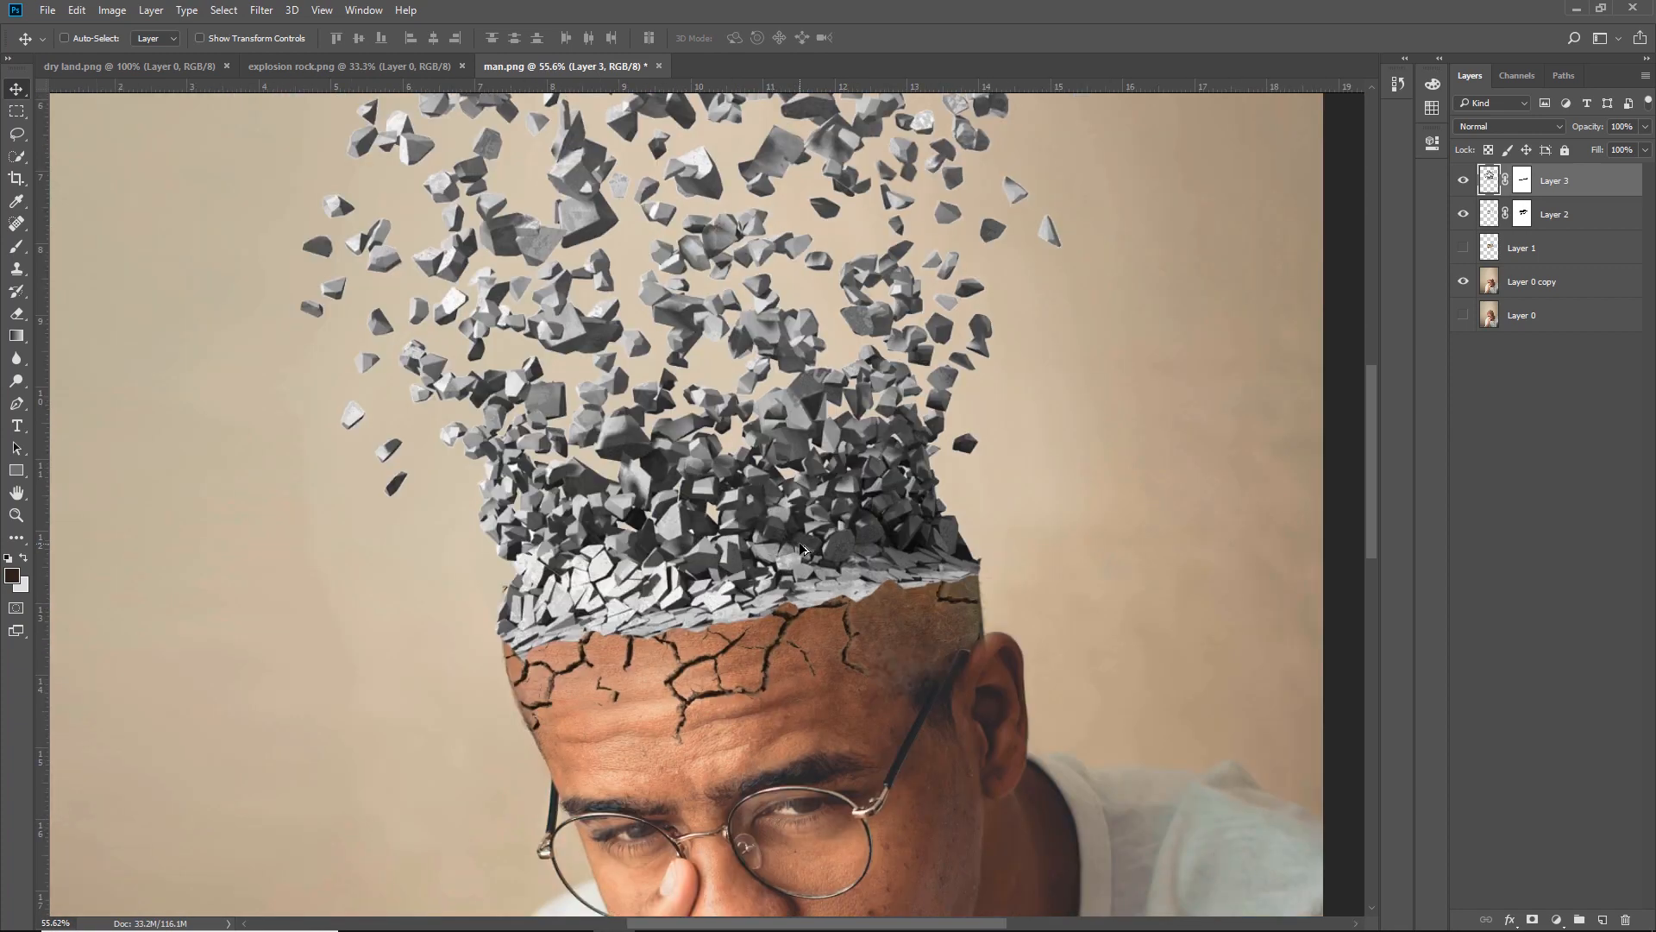
scroll(884, 616, up, 3)
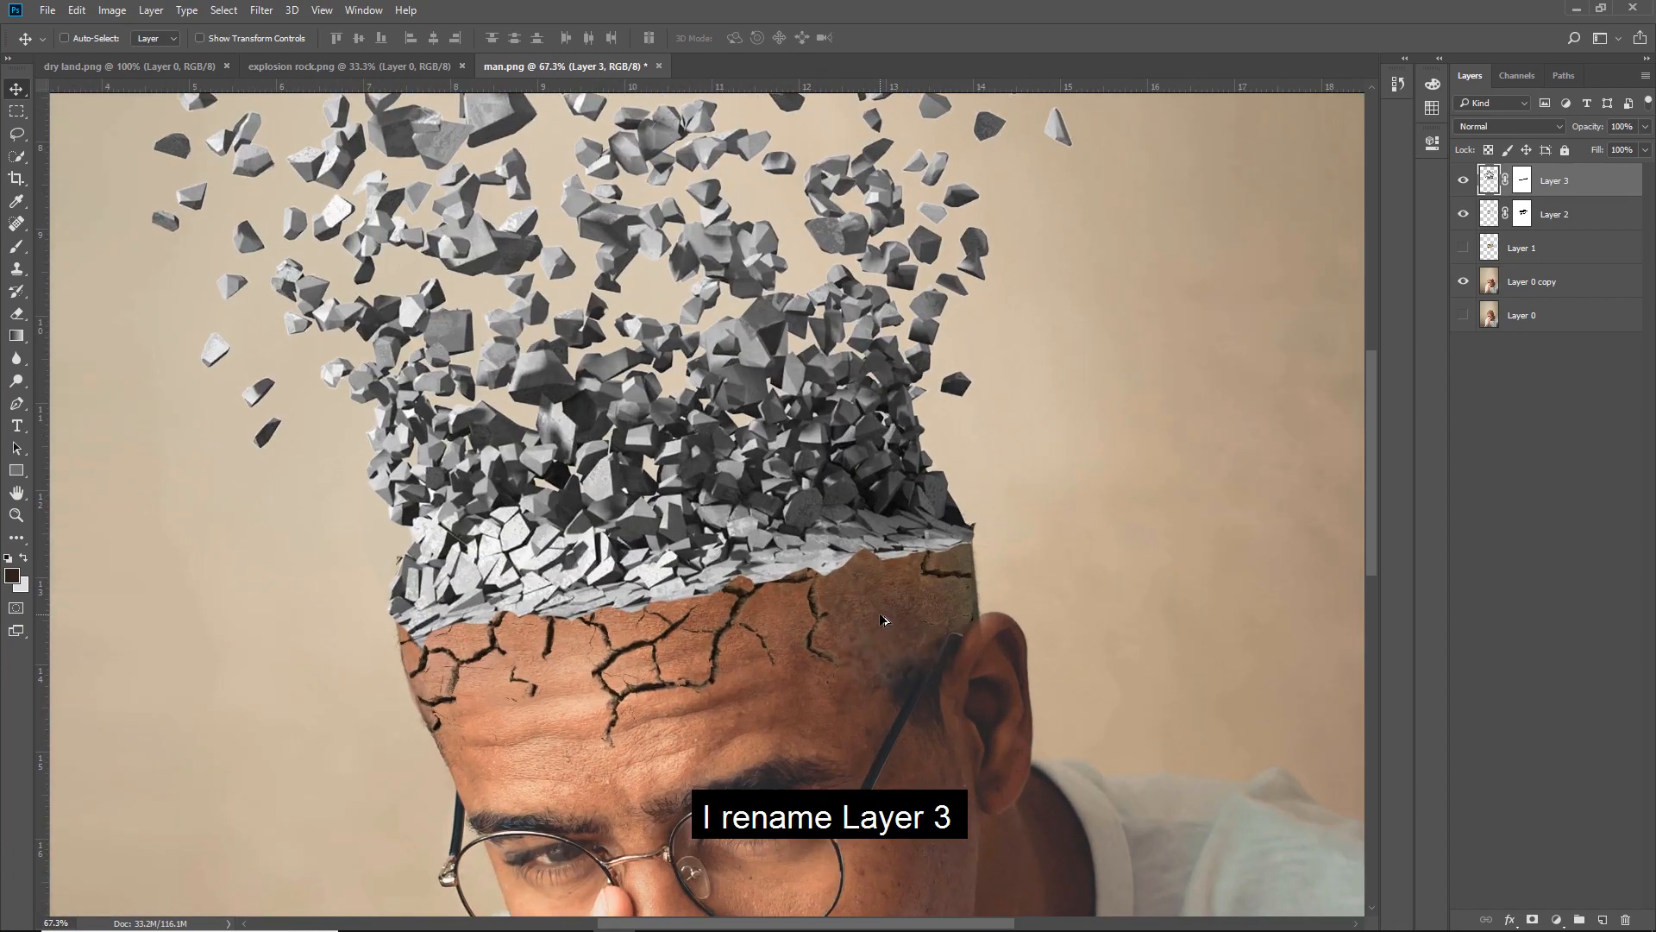
double_click(1554, 183)
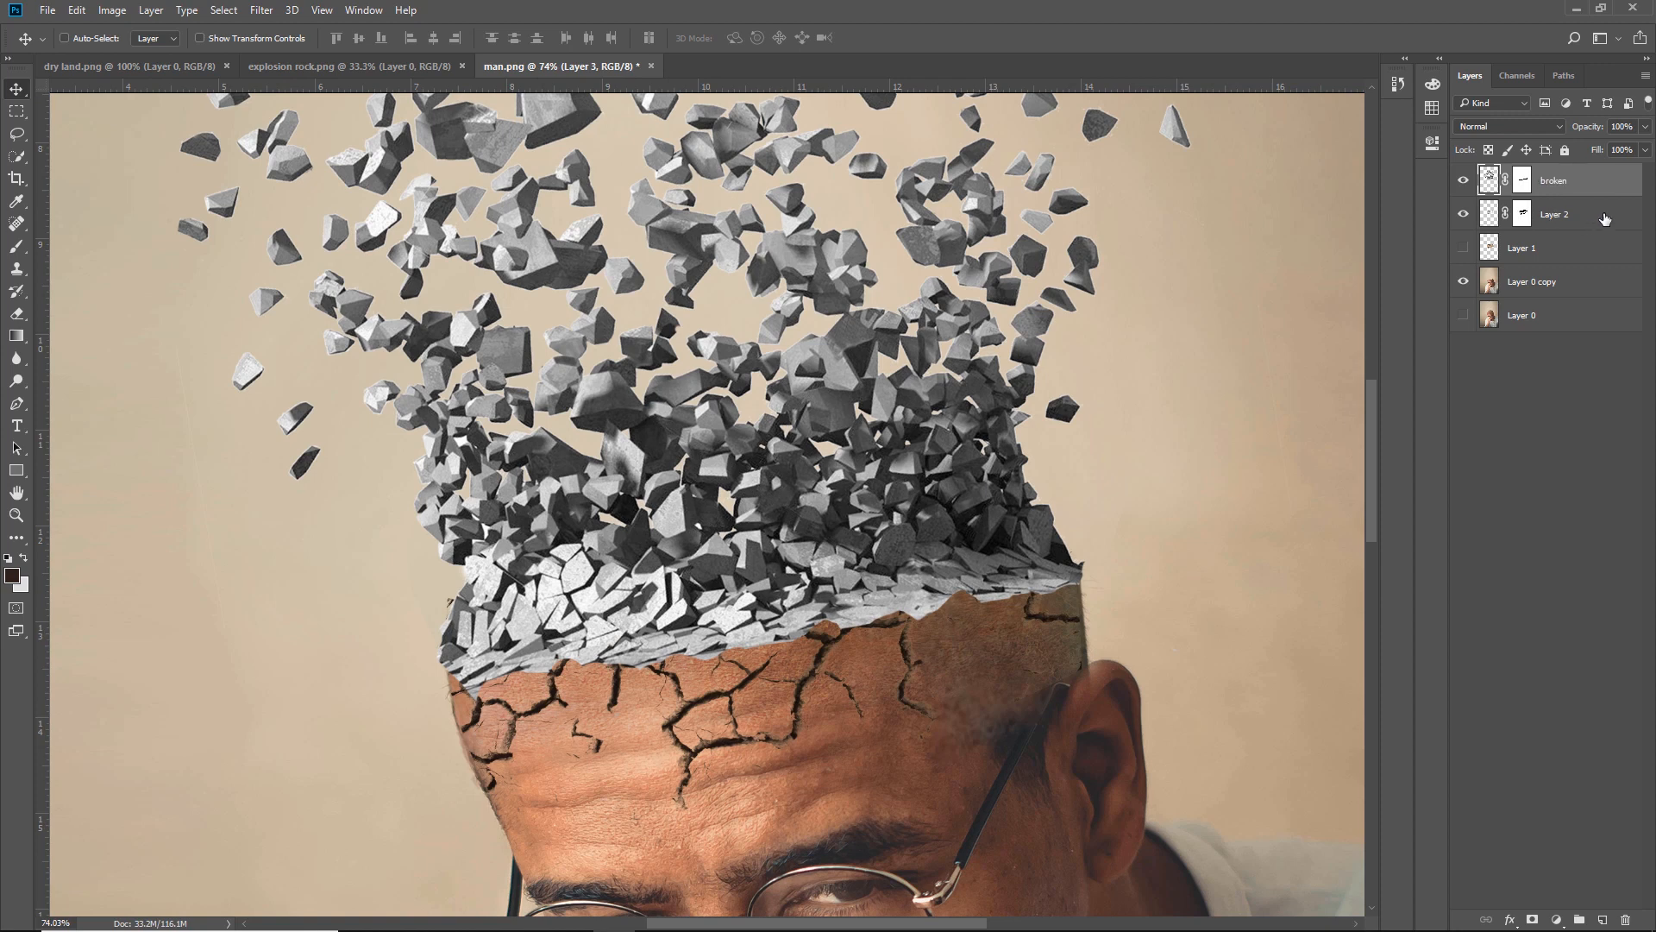
key(Return)
right_click(1523, 179)
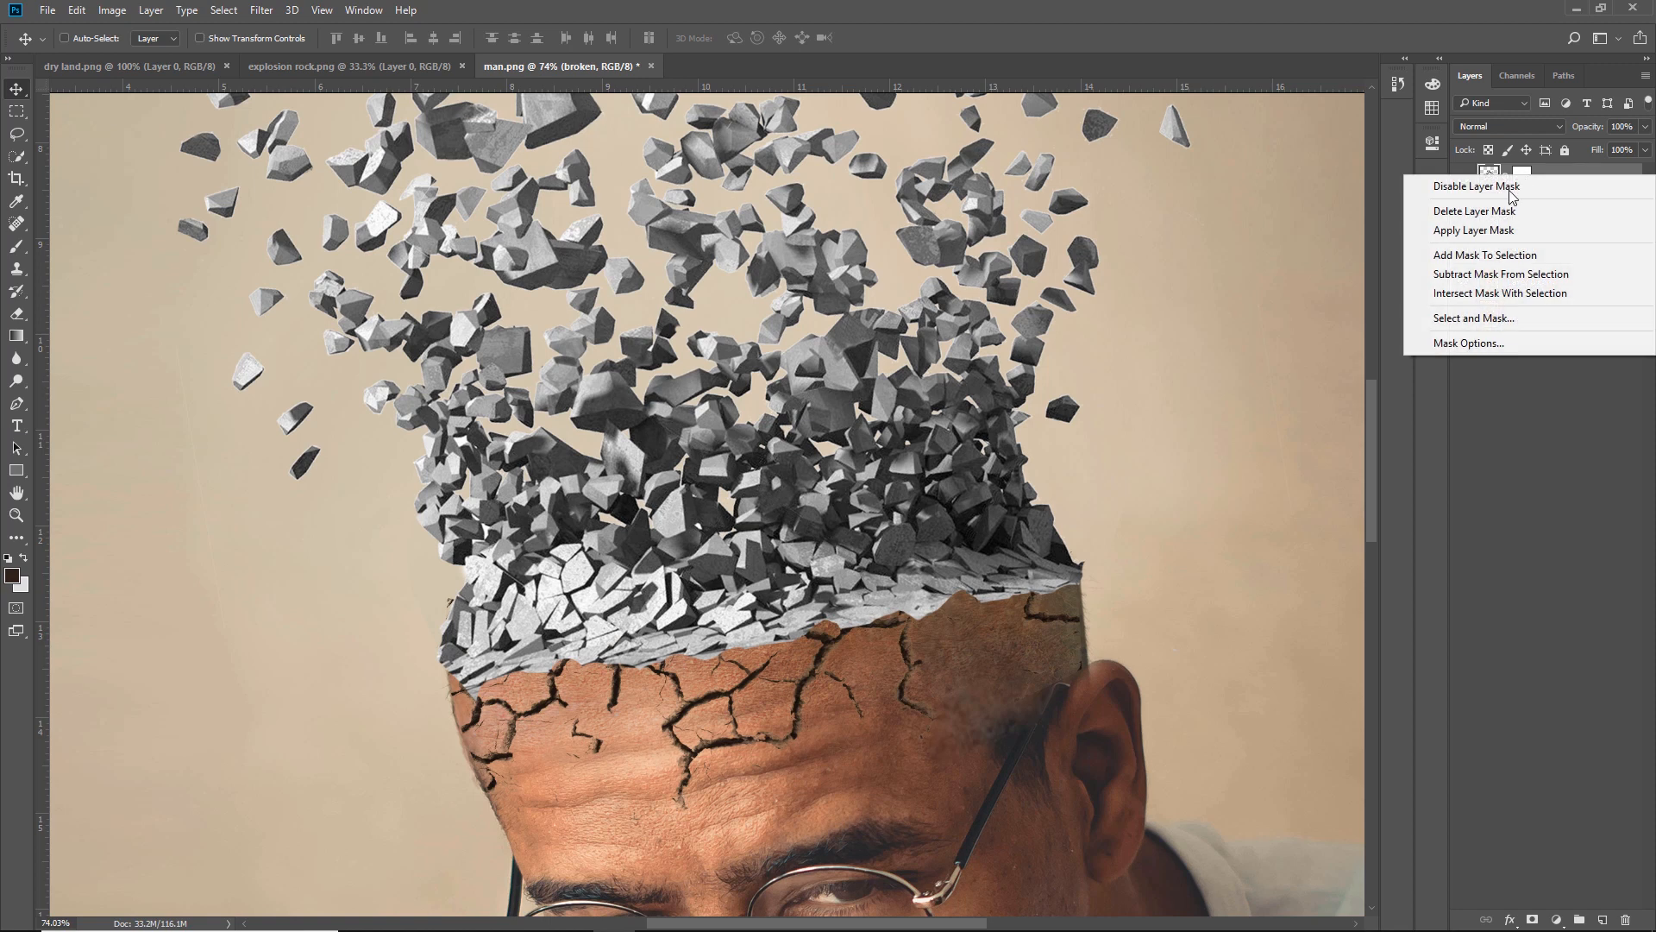
click(1514, 233)
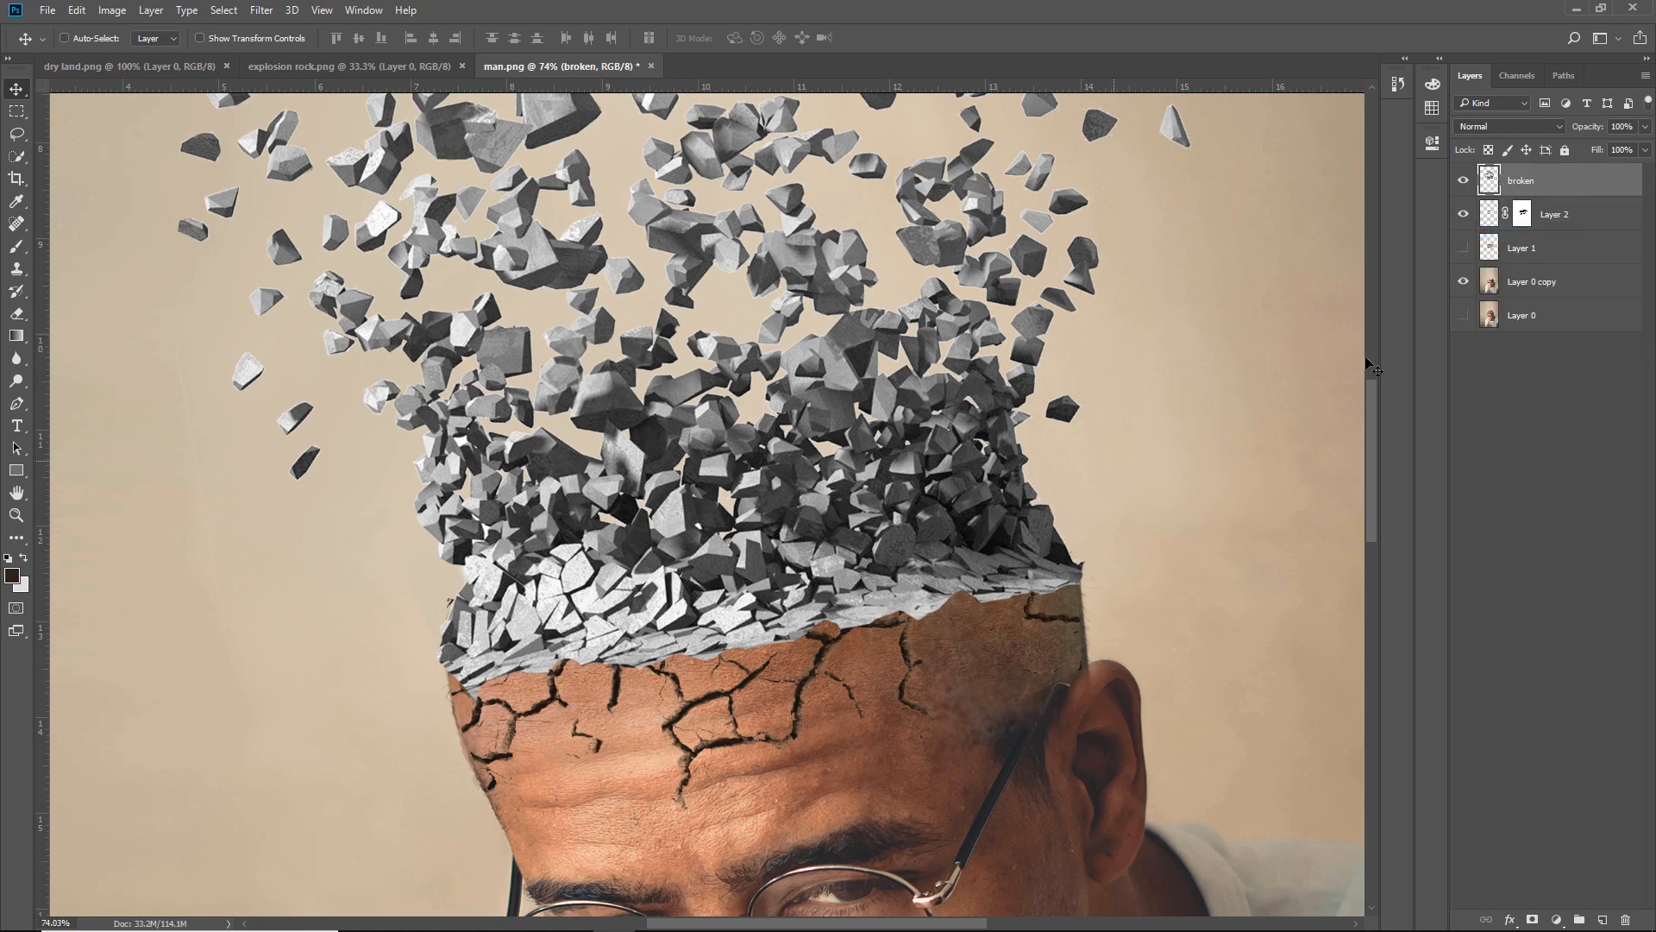
Step: Select the broken layer's pixels and add a Solid Color fill layer over them in a brown sampled from the man's skin
right_click(1475, 183)
click(1467, 236)
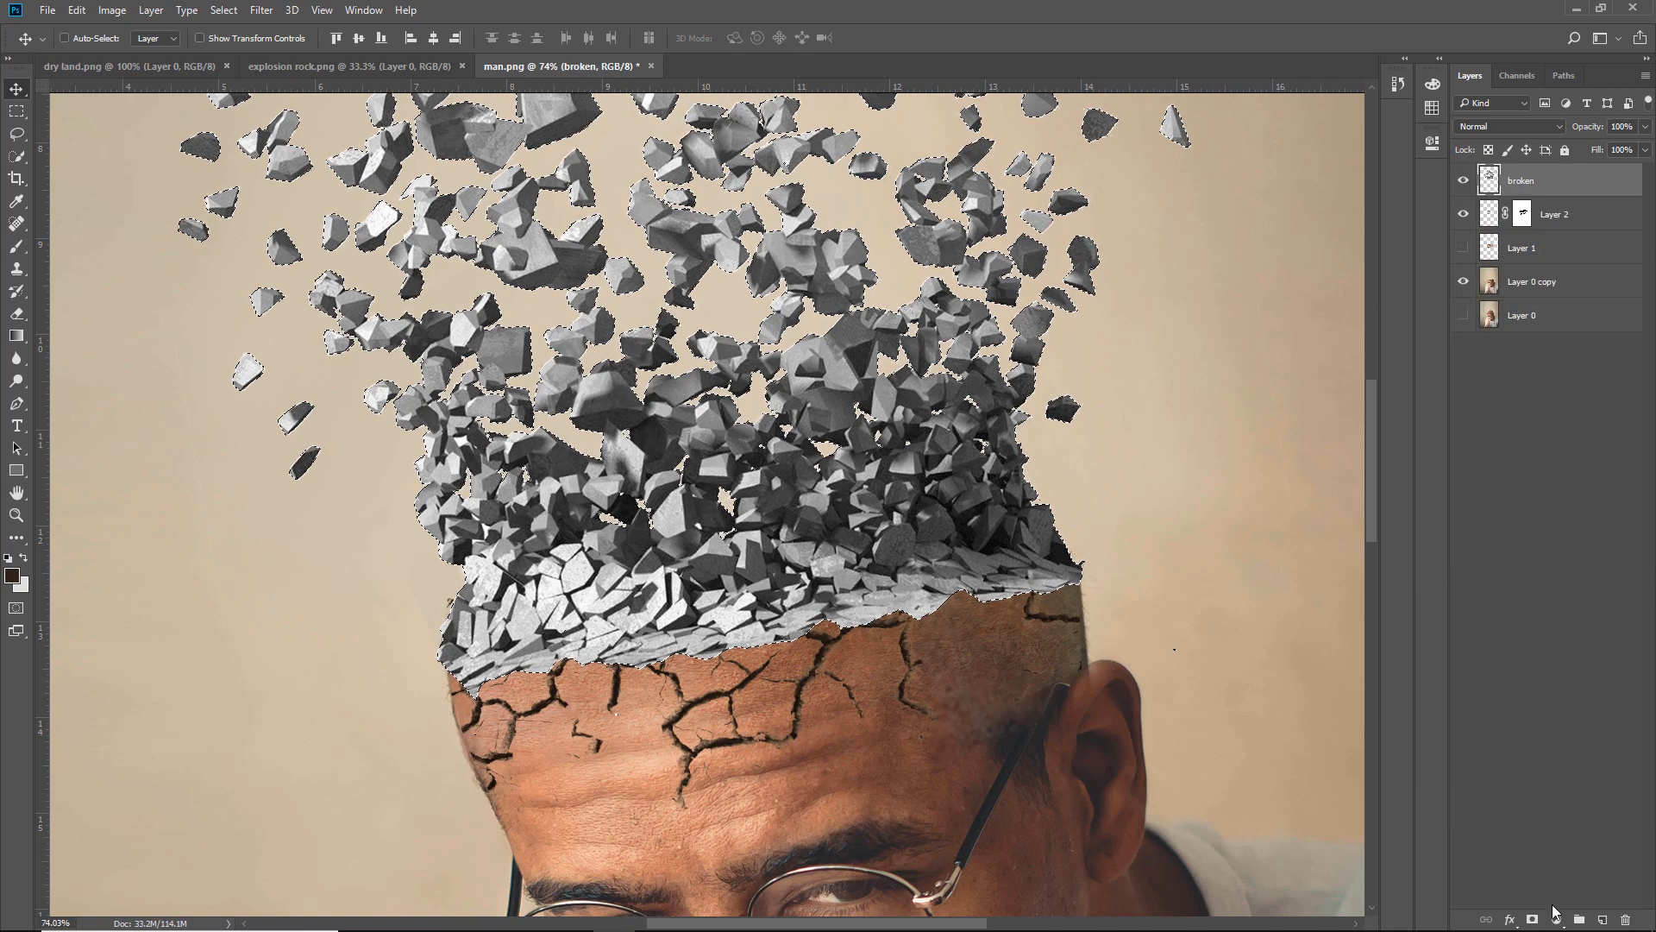
click(1555, 916)
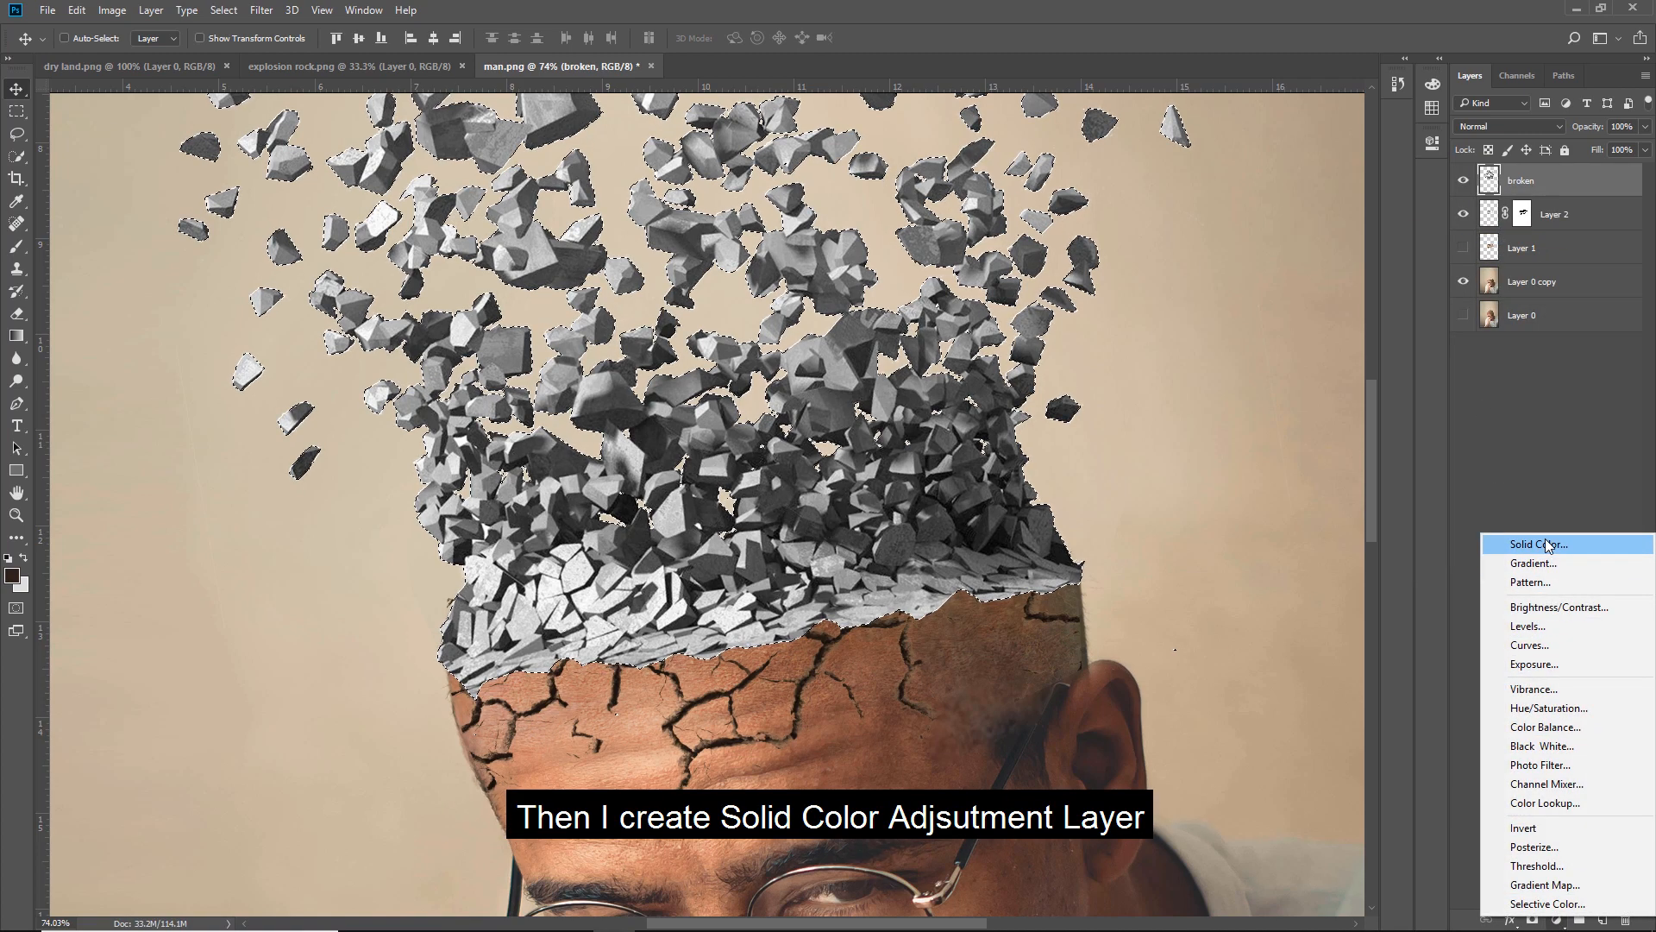
click(1548, 545)
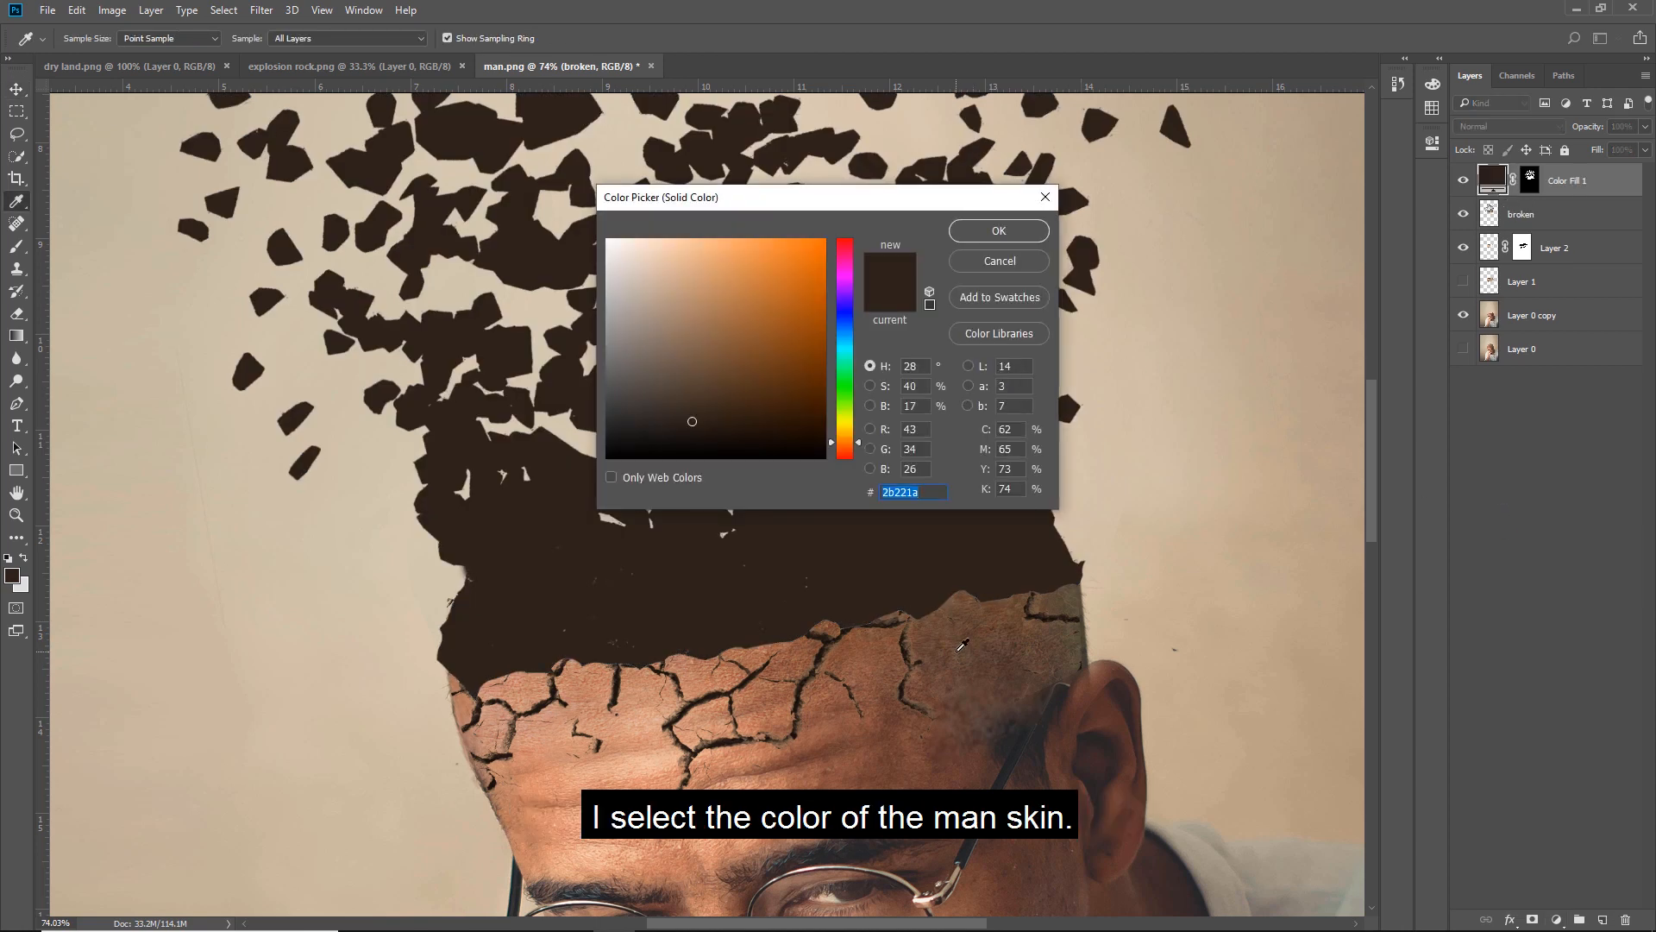
click(960, 776)
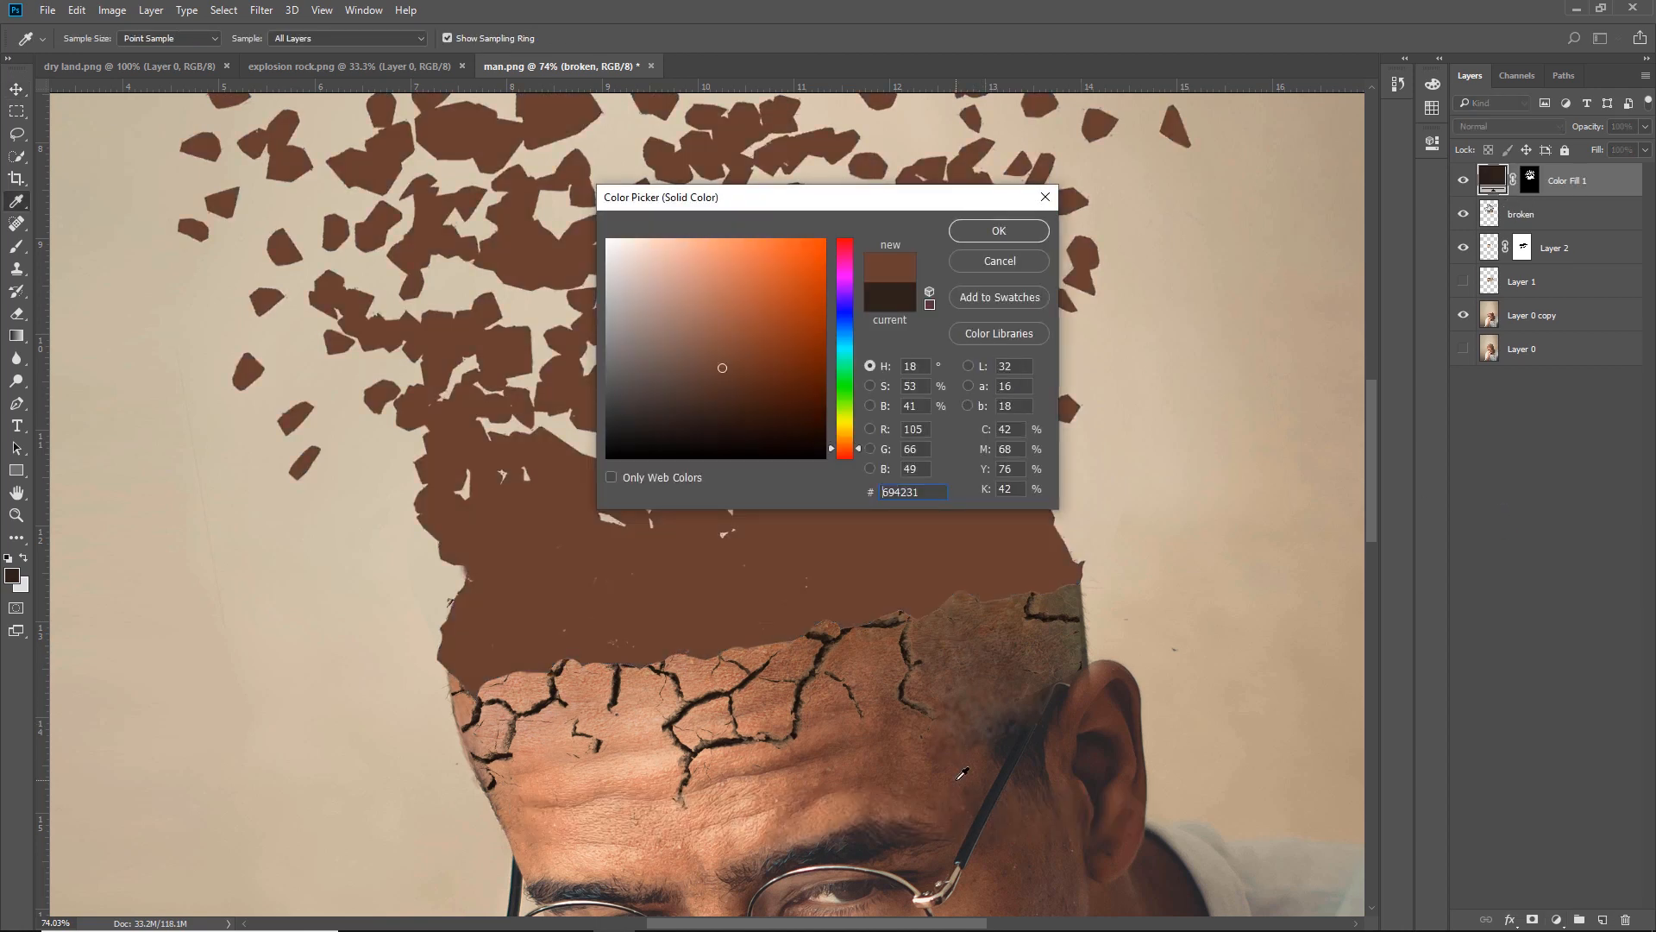
click(1022, 231)
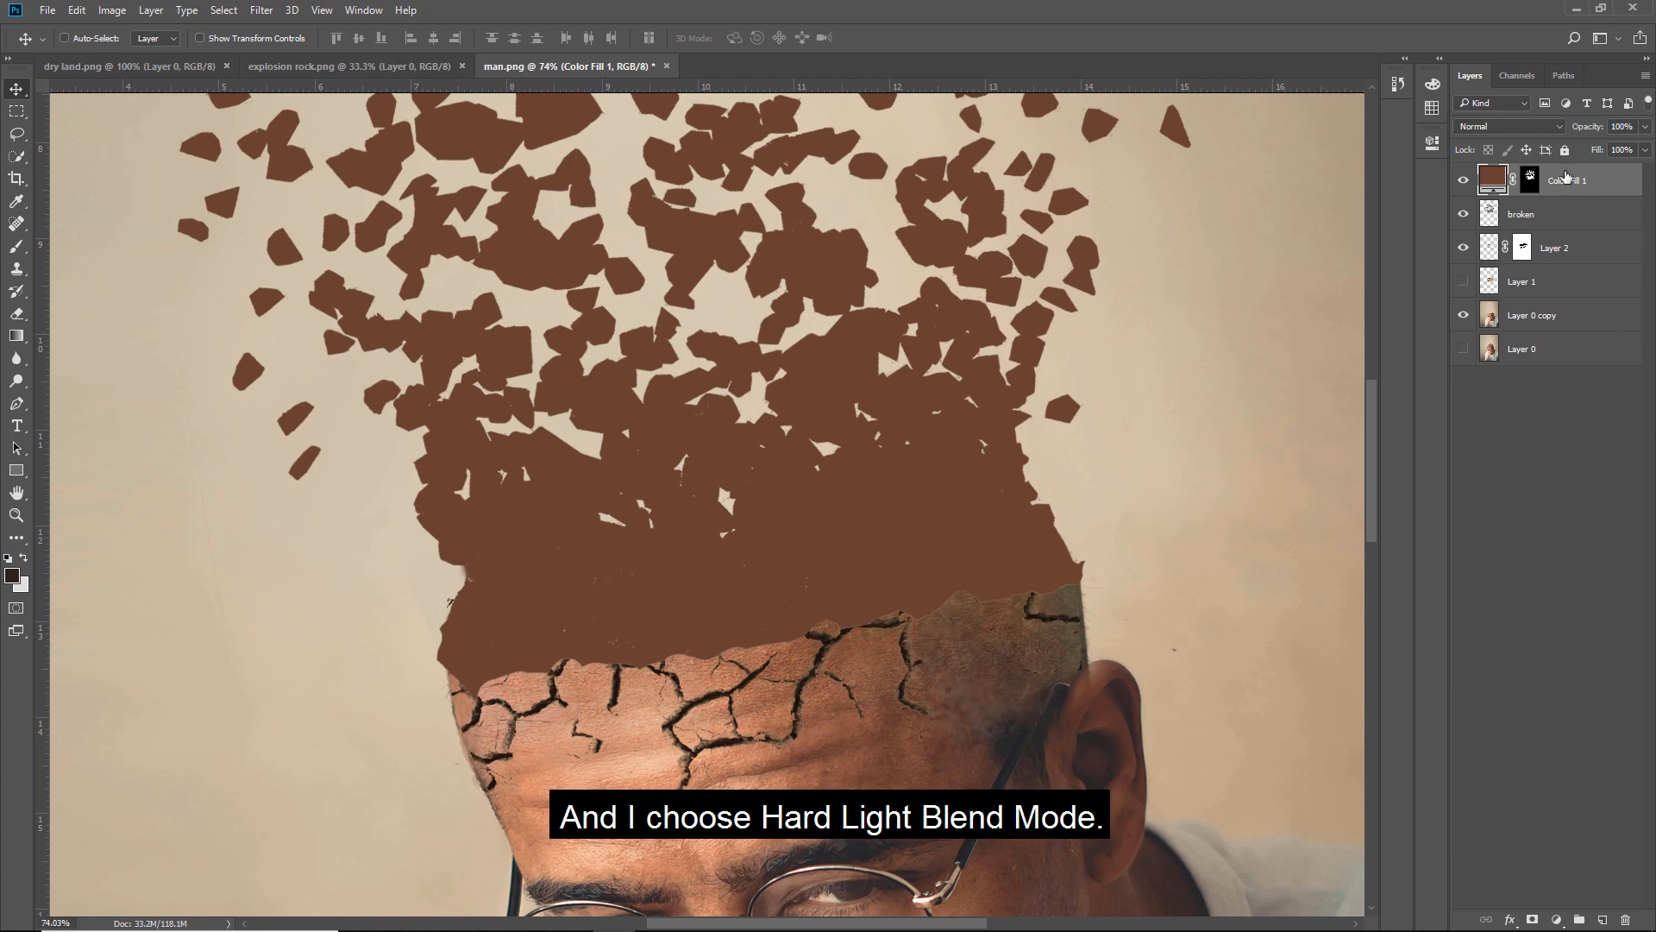
Step: Set Color Fill 1's blend mode to Hard Light and confirm its fill colour as 6c4236
click(1512, 129)
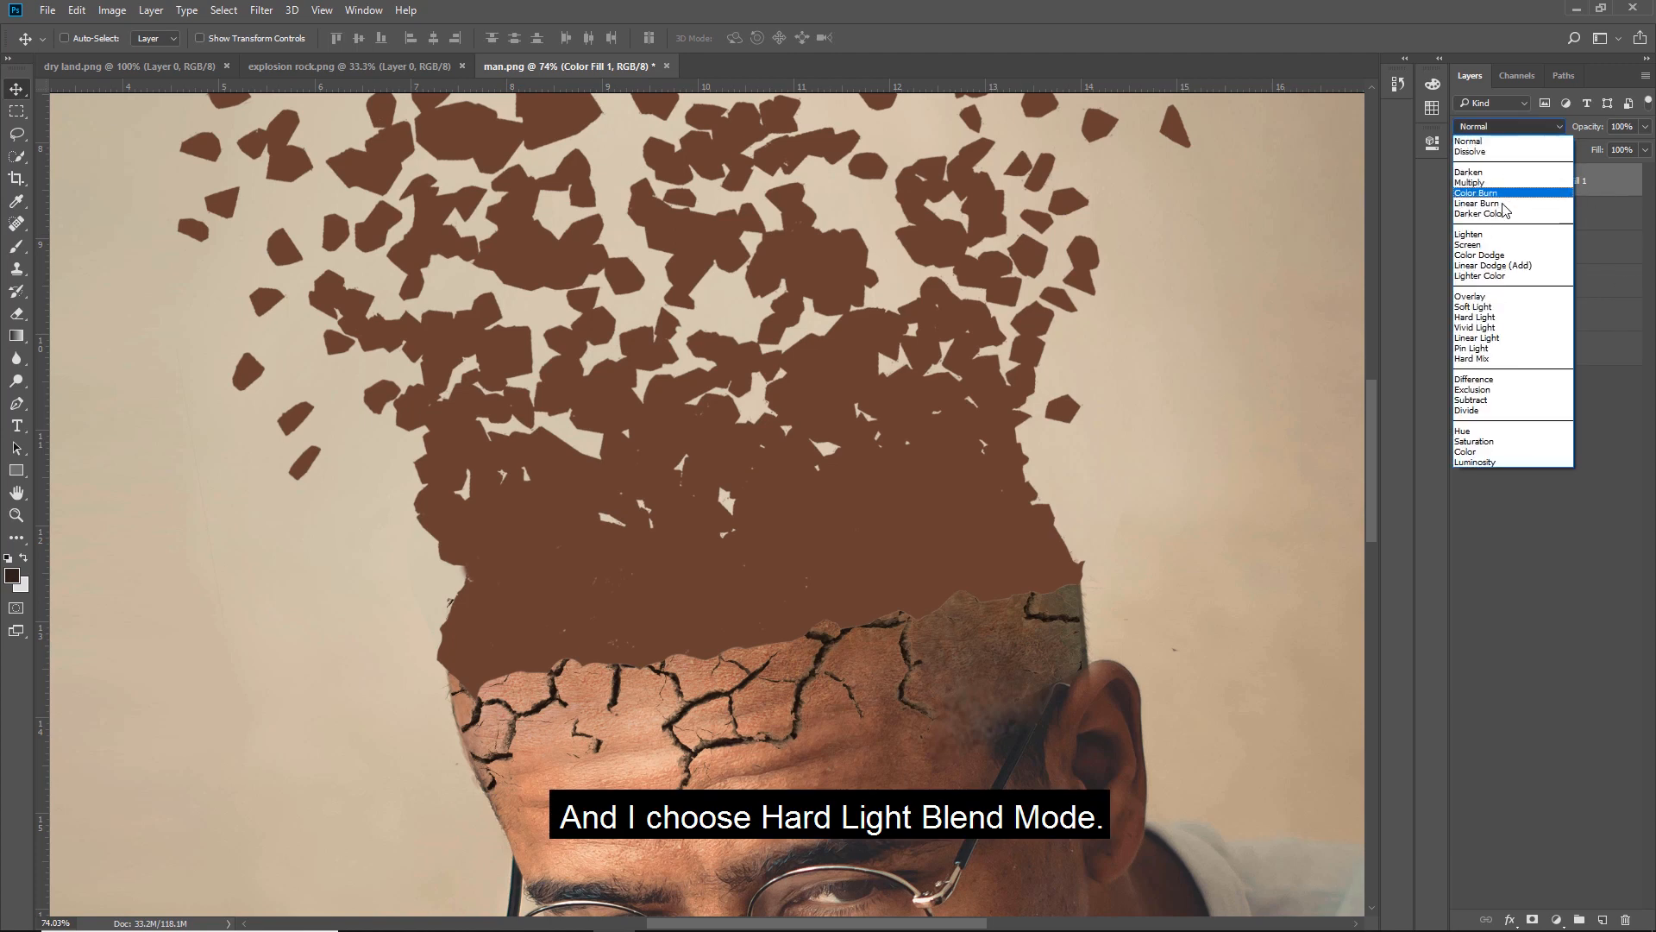
click(1512, 318)
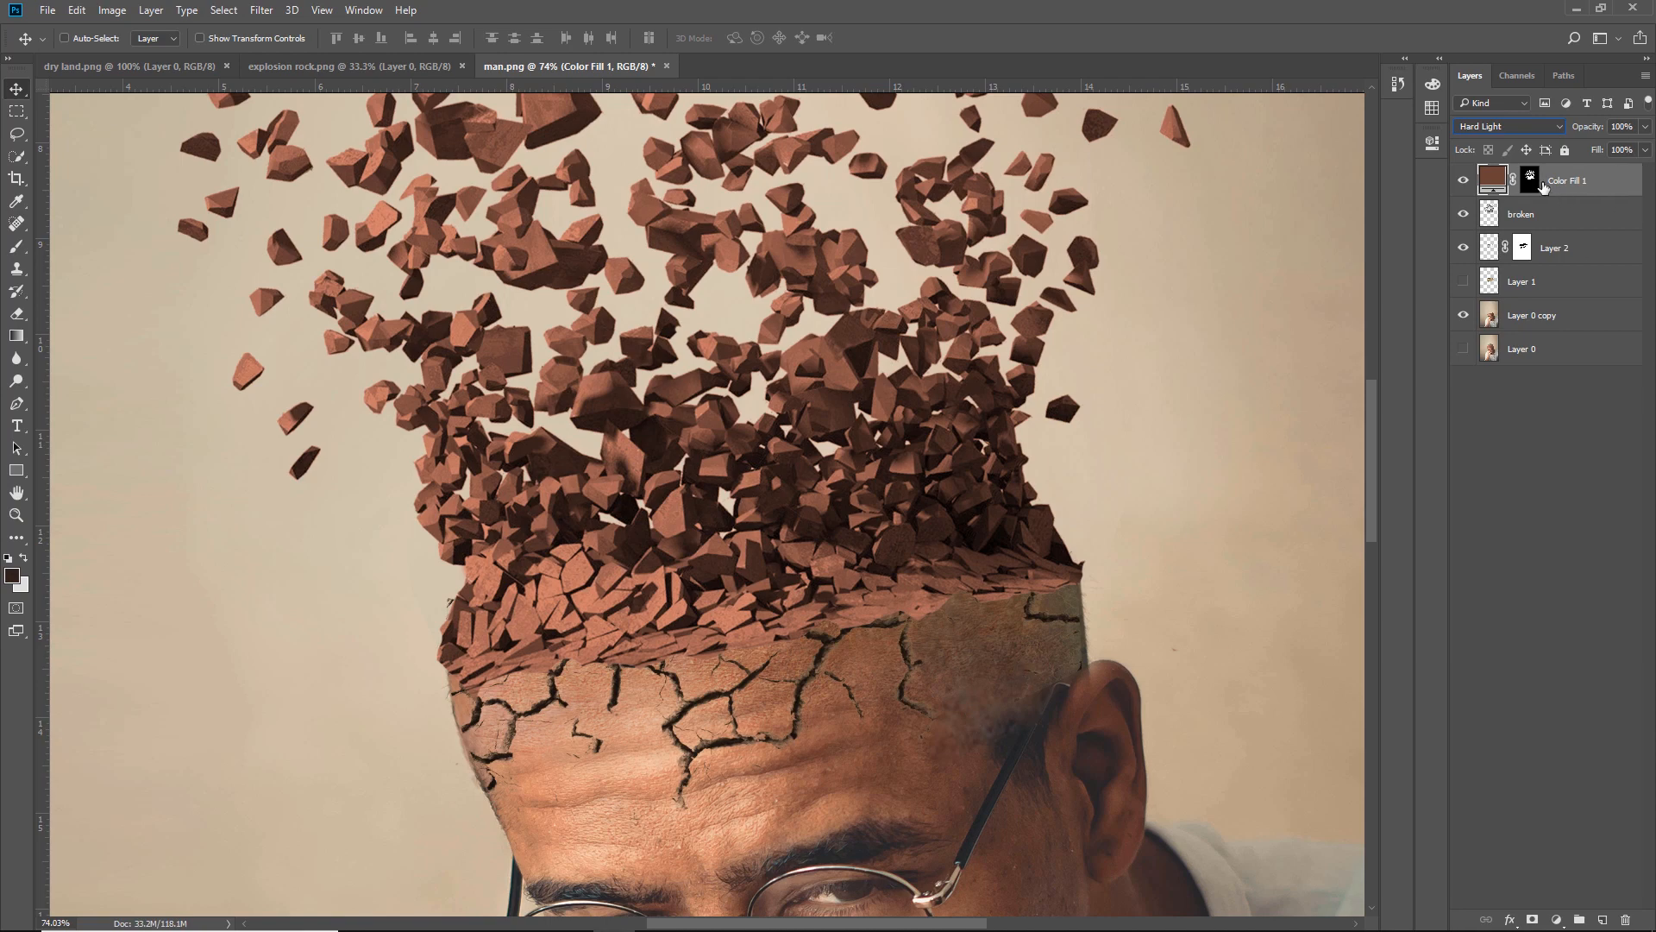
double_click(1494, 181)
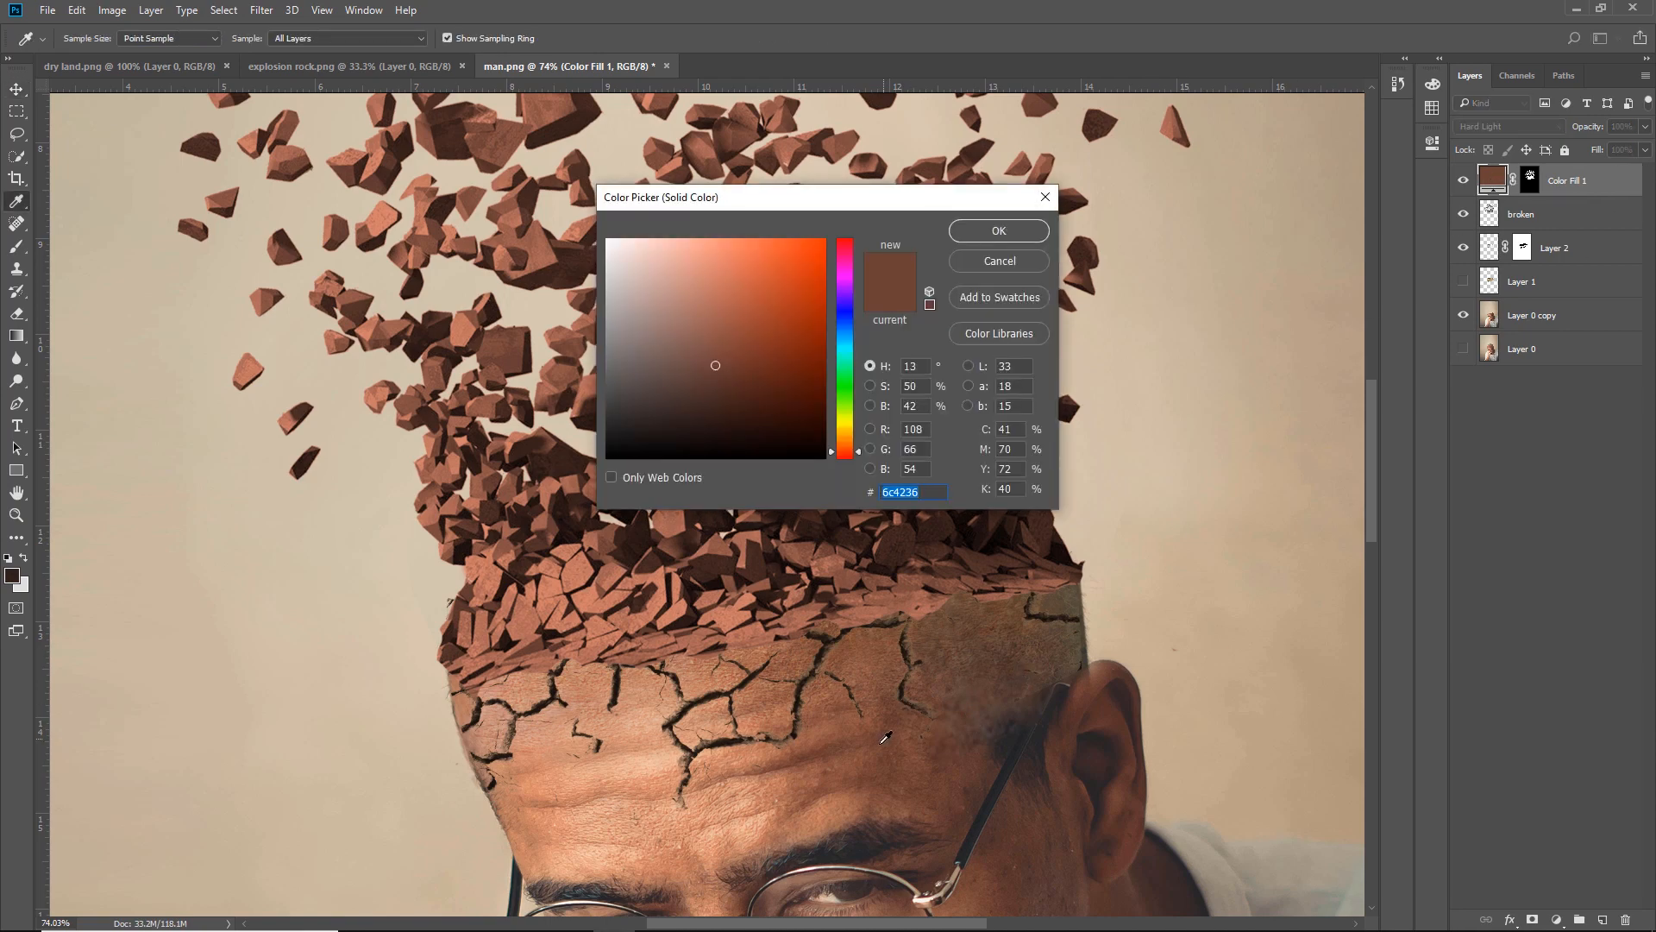
click(999, 230)
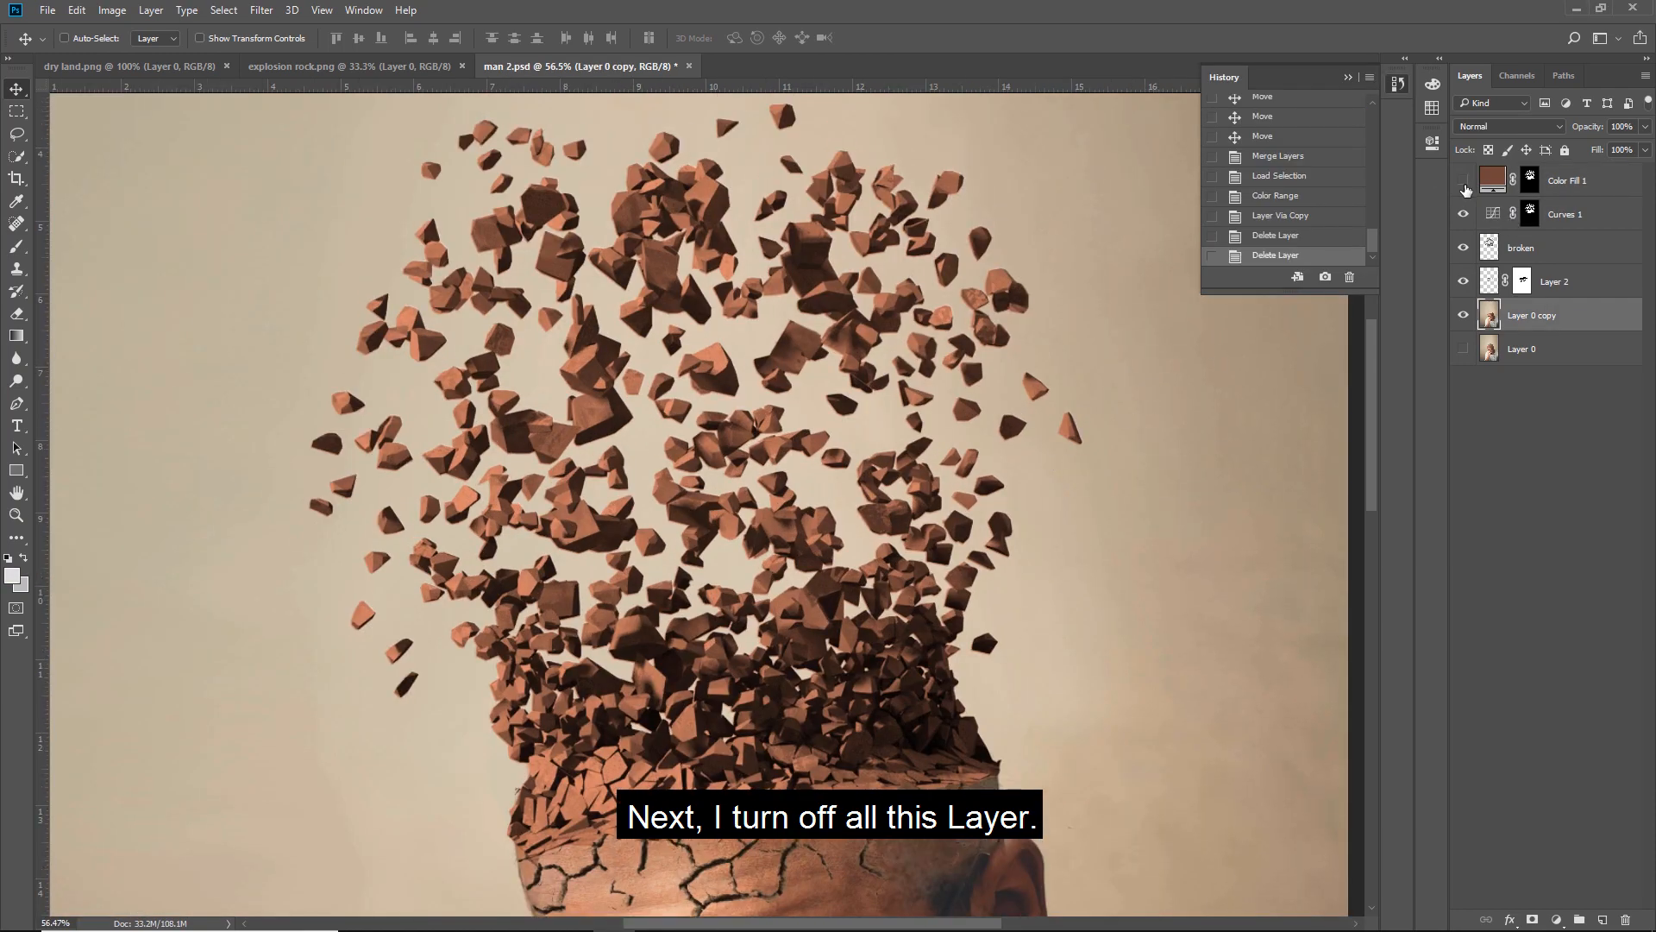
Step: Hide all layers in man 2.psd except Layer 0, and select Layer 0
drag(1465, 188, 1472, 364)
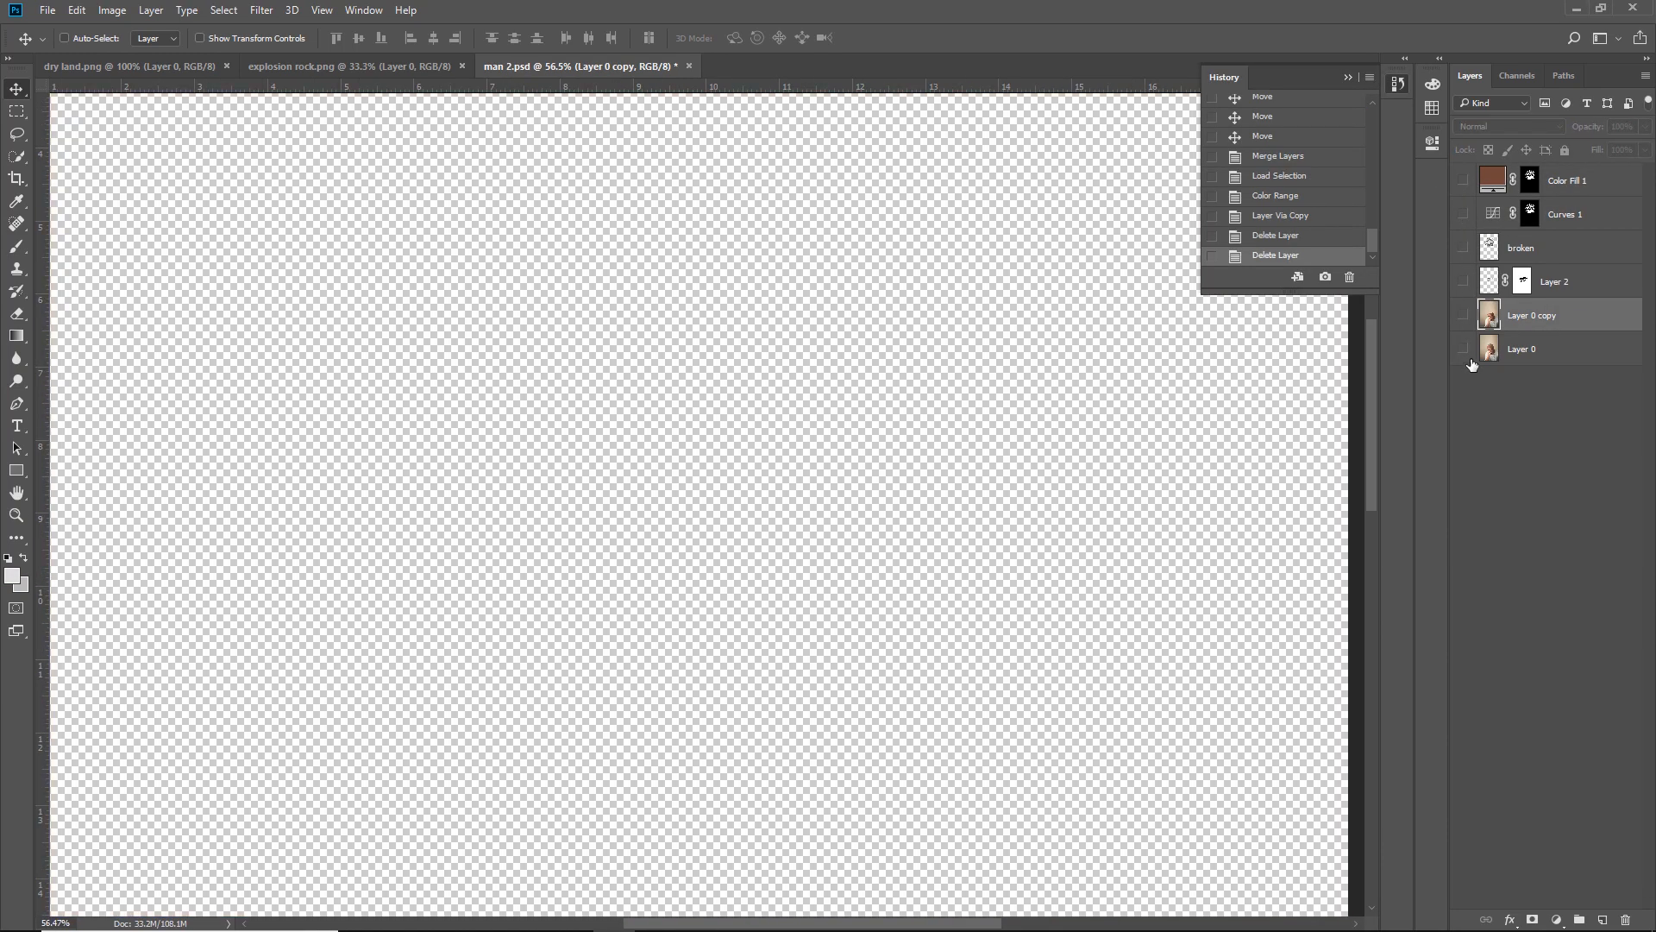
click(1464, 349)
click(1522, 349)
Step: Draw a rounded freehand Lasso selection around the man's forehead on Layer 0
scroll(884, 621, down, 3)
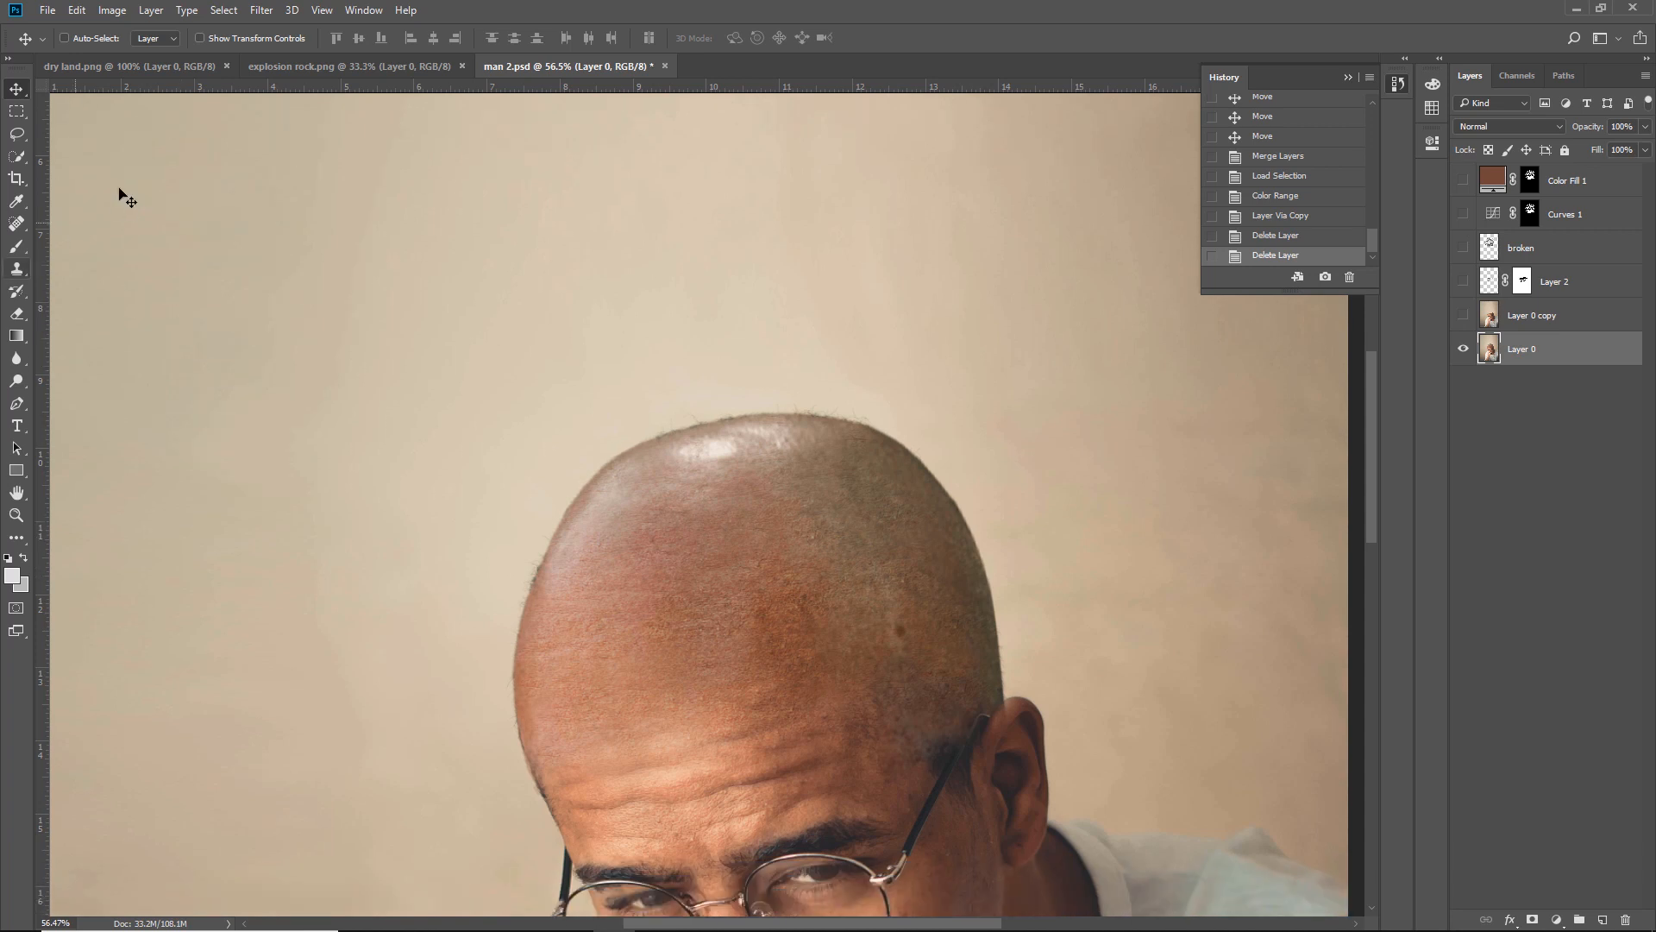
click(17, 135)
drag(727, 517, 582, 556)
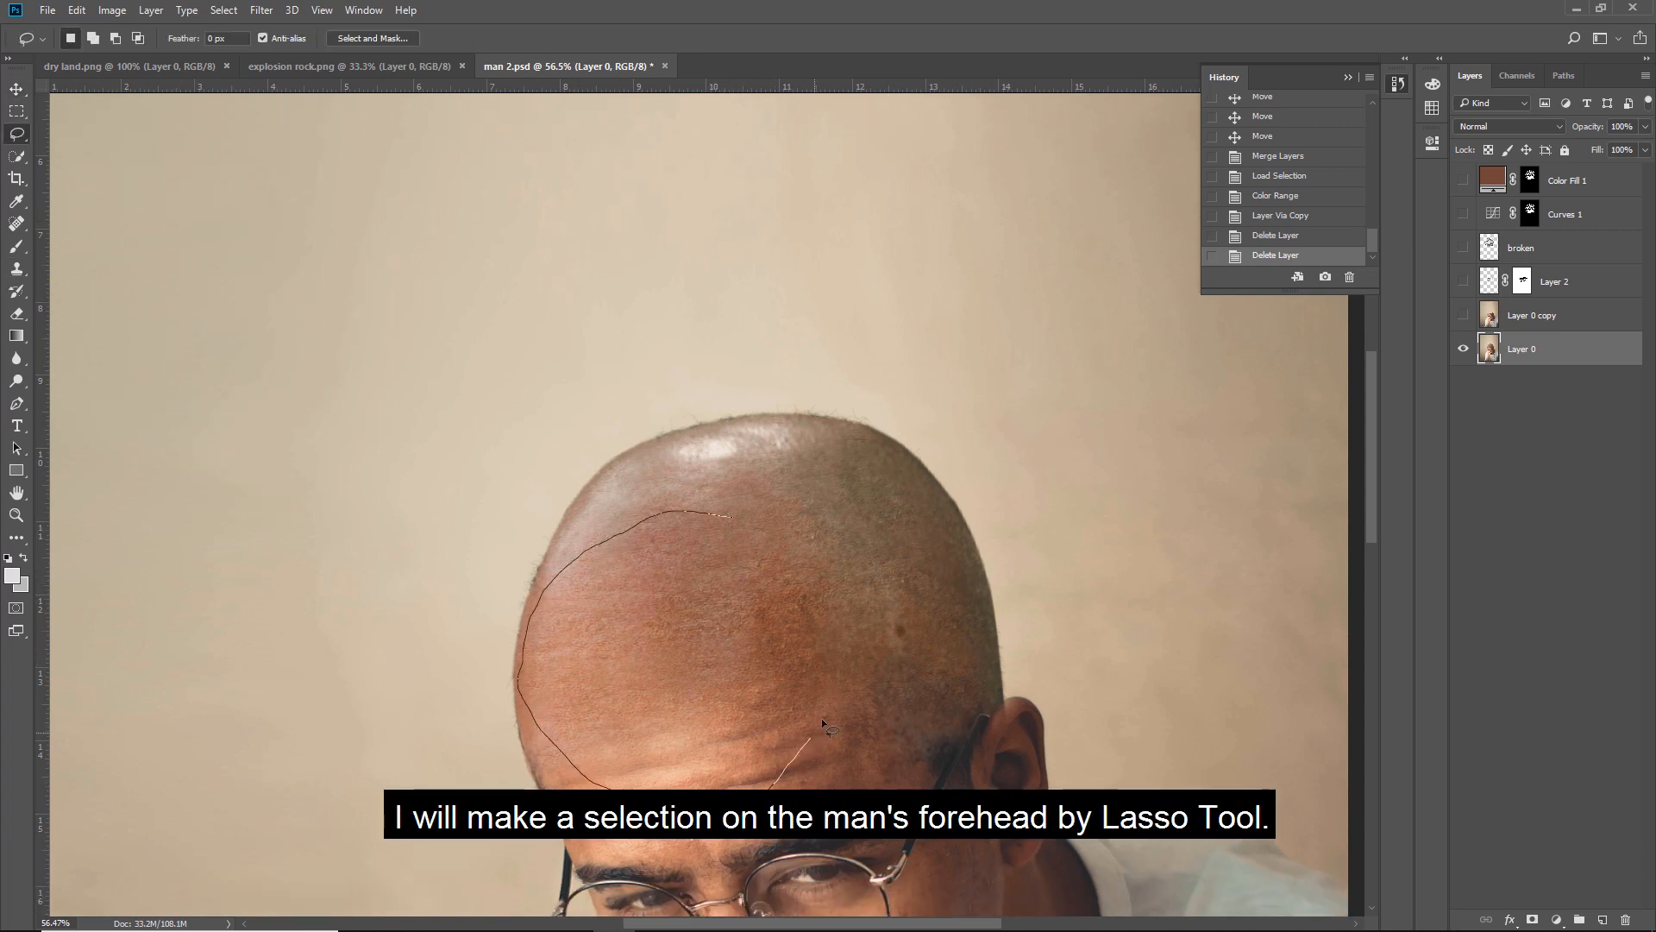
drag(812, 555, 725, 493)
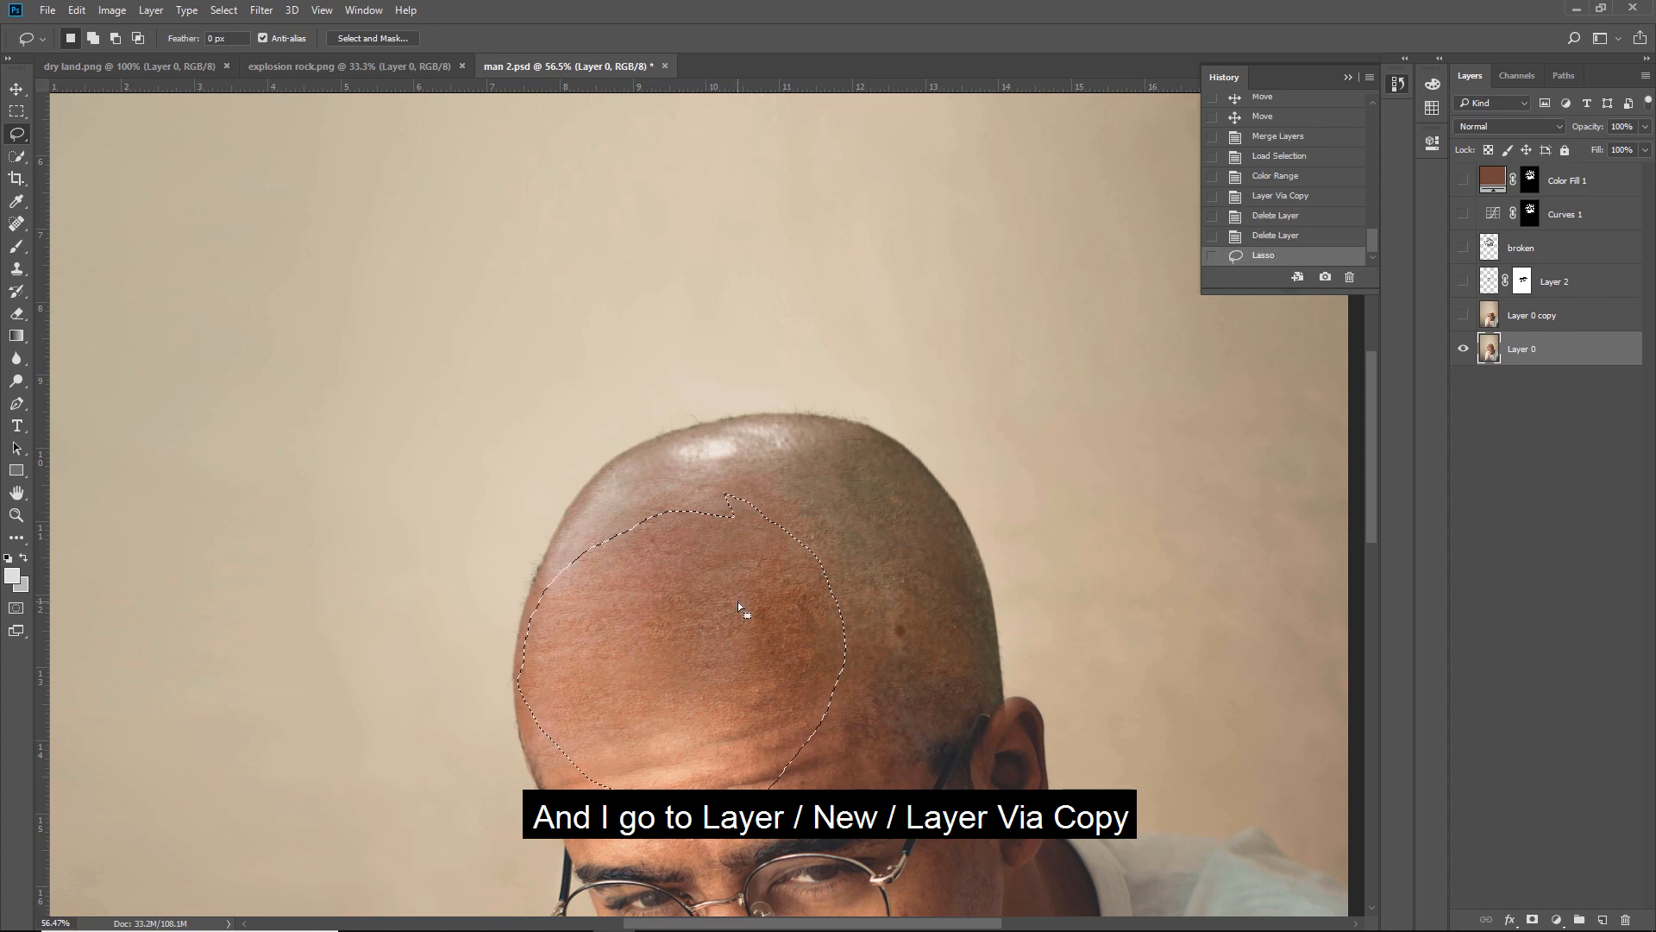
Step: Copy the selected forehead skin to a new layer with Layer Via Copy and move that layer to the top of the stack
click(152, 10)
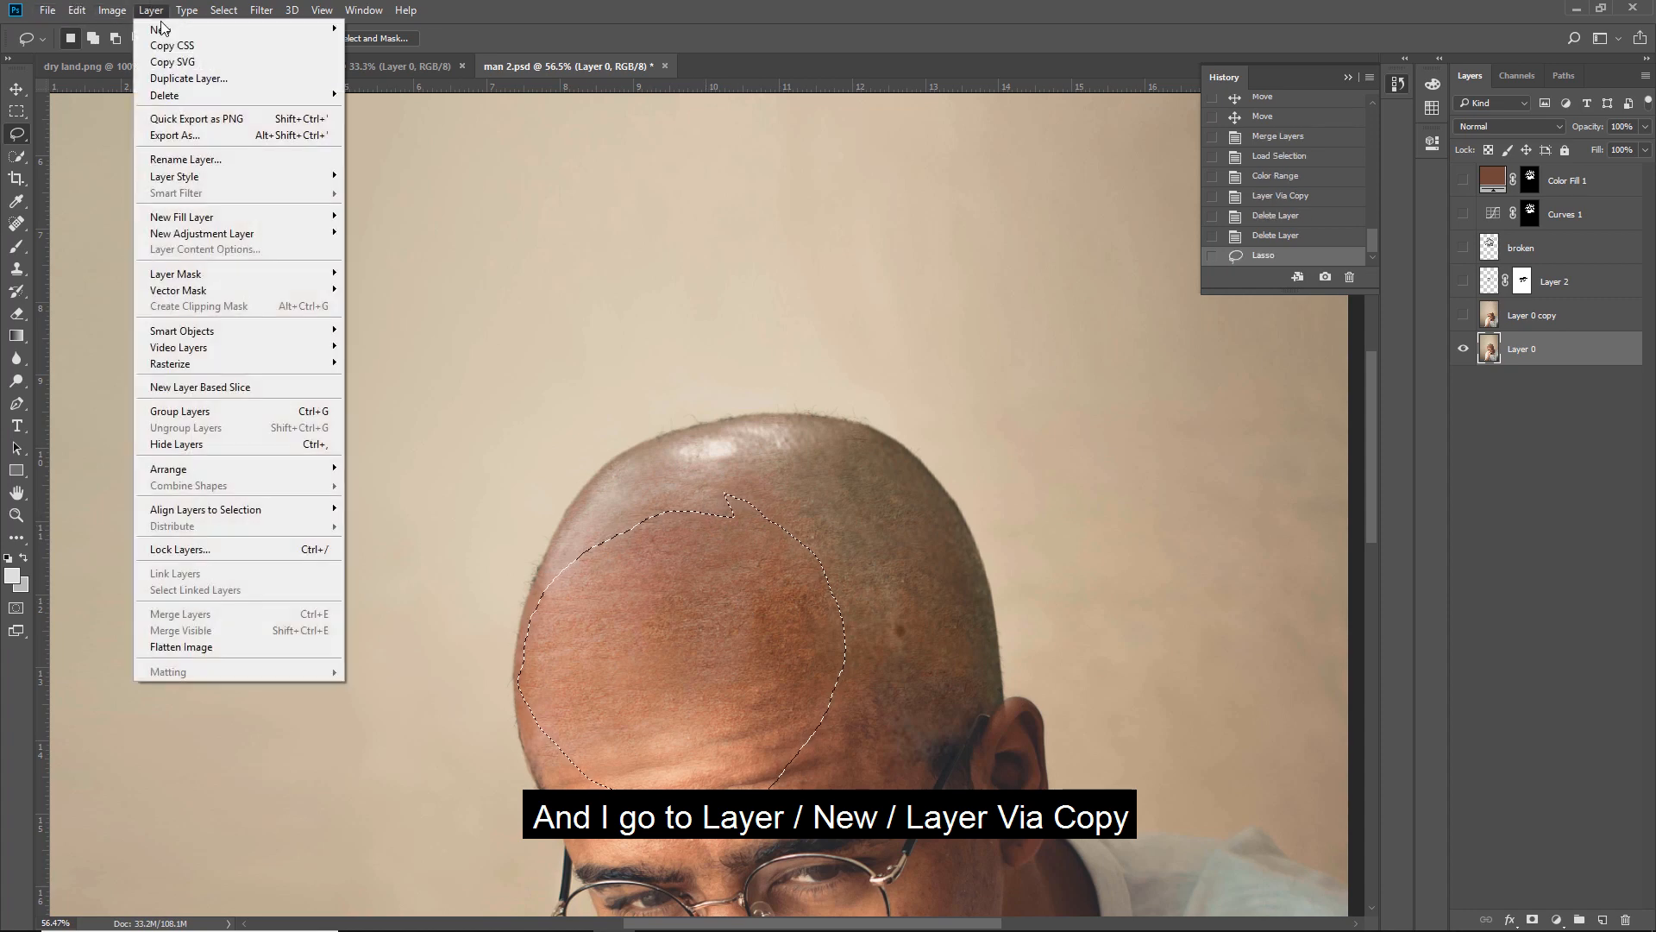
mouse_move(172, 37)
click(400, 151)
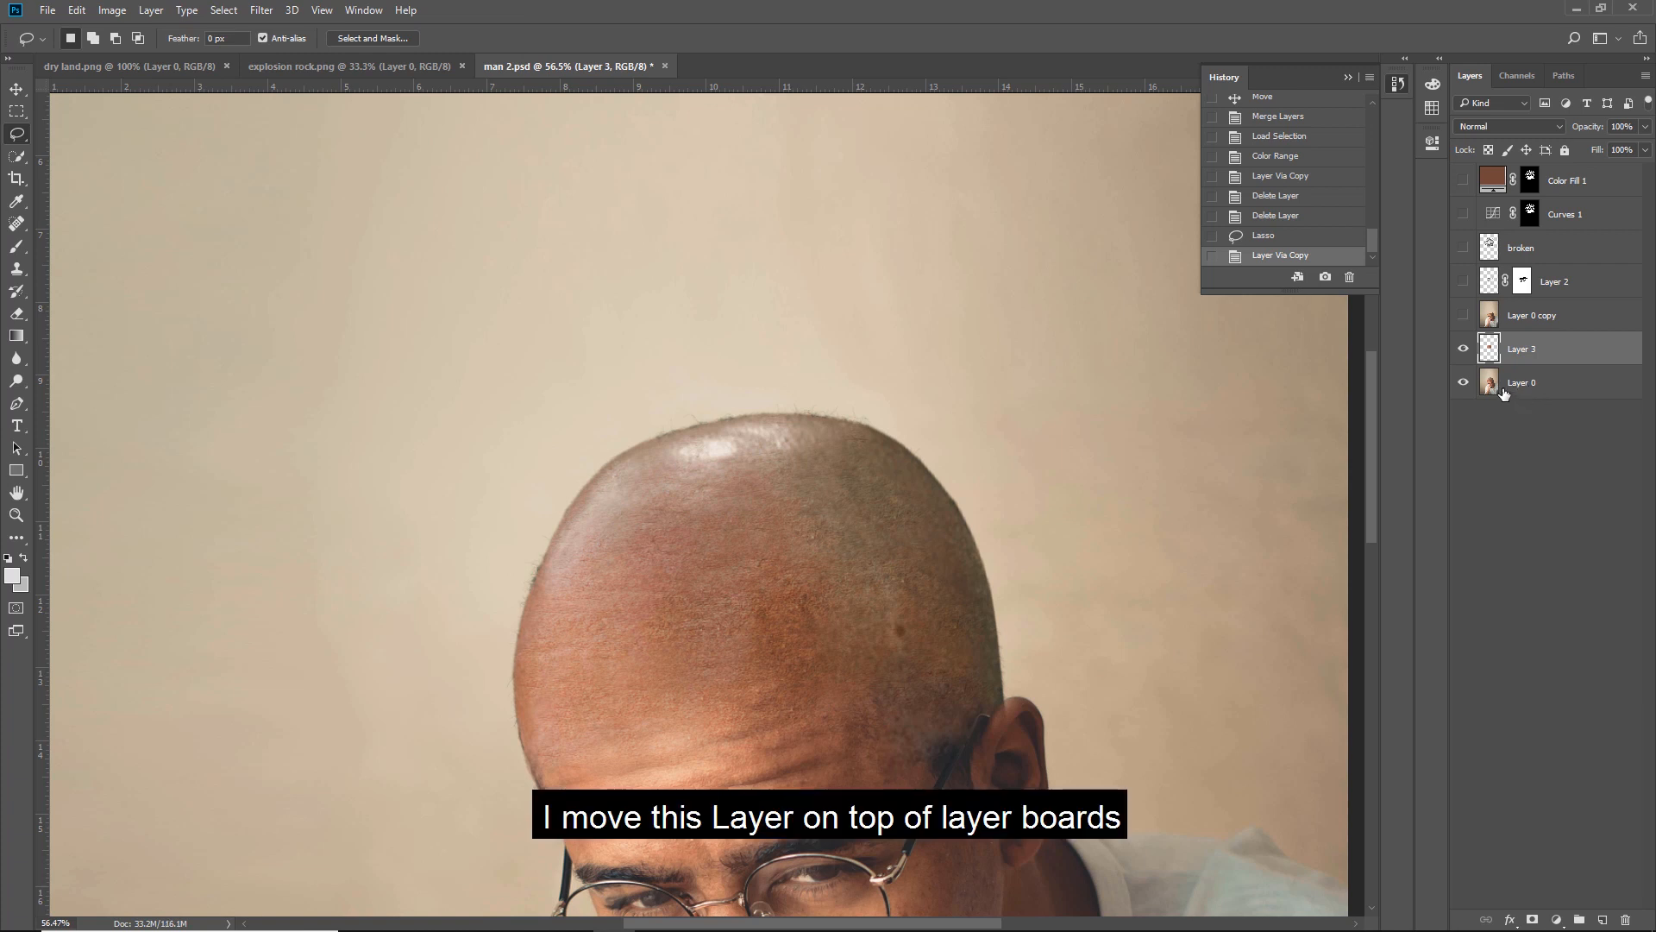
key(v)
drag(1521, 350, 1549, 172)
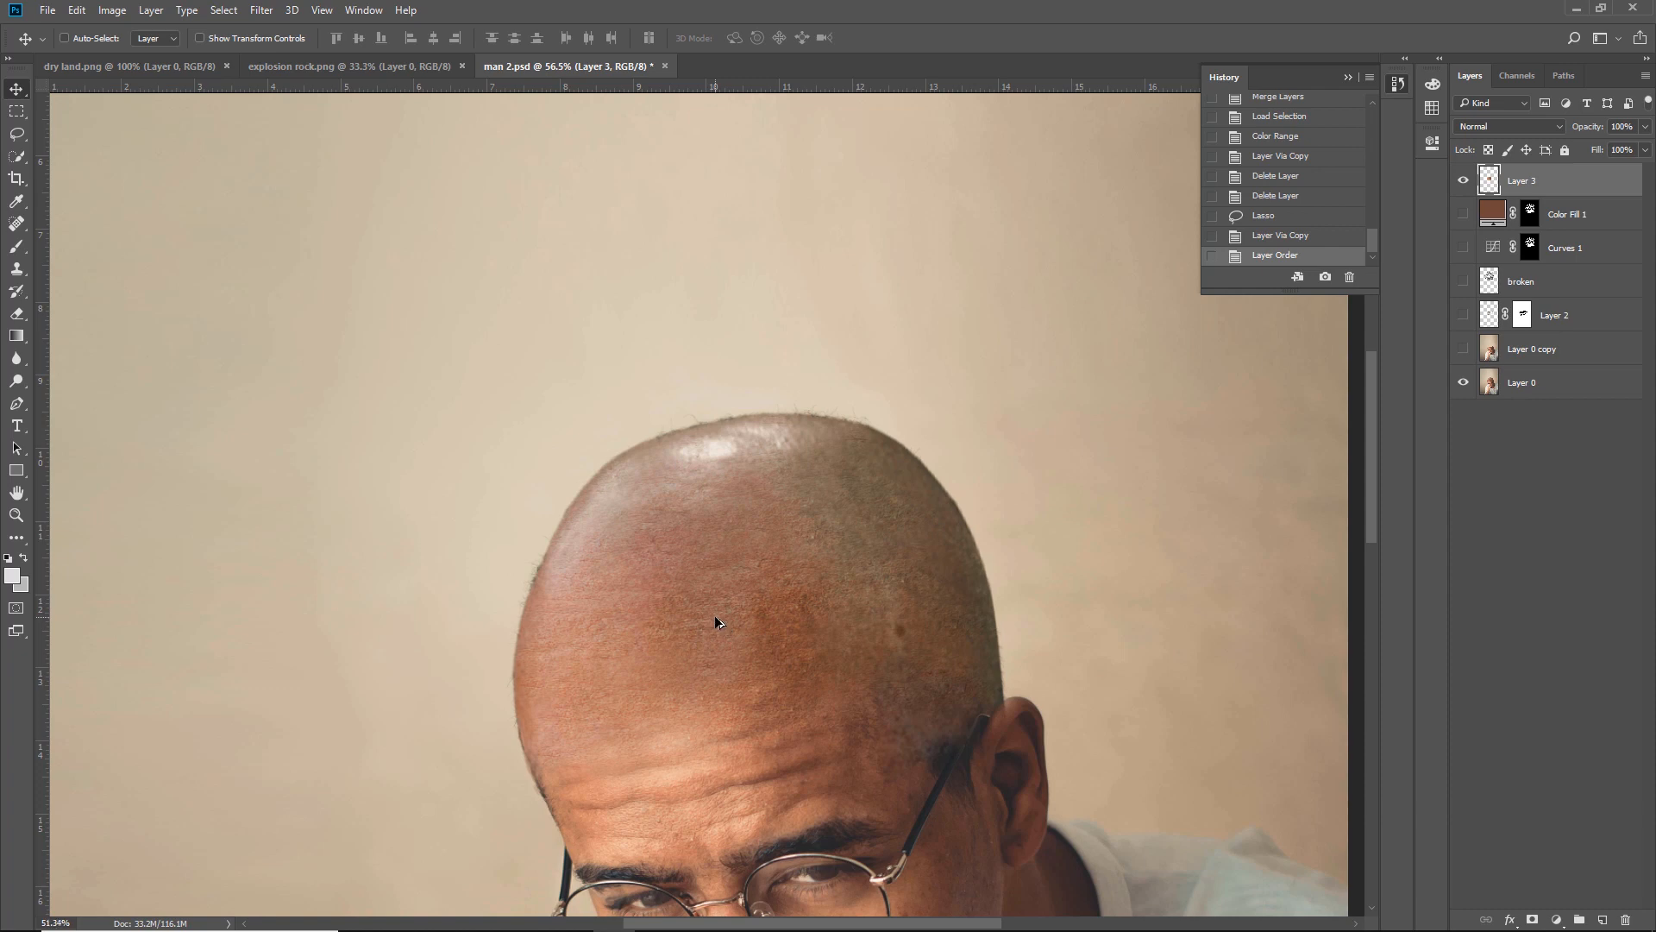
Step: Show the broken layer and place Layer 3's forehead skin patch plus an overlapping duplicate over the floating rocks above the head
scroll(716, 617, down, 2)
drag(720, 624, 619, 438)
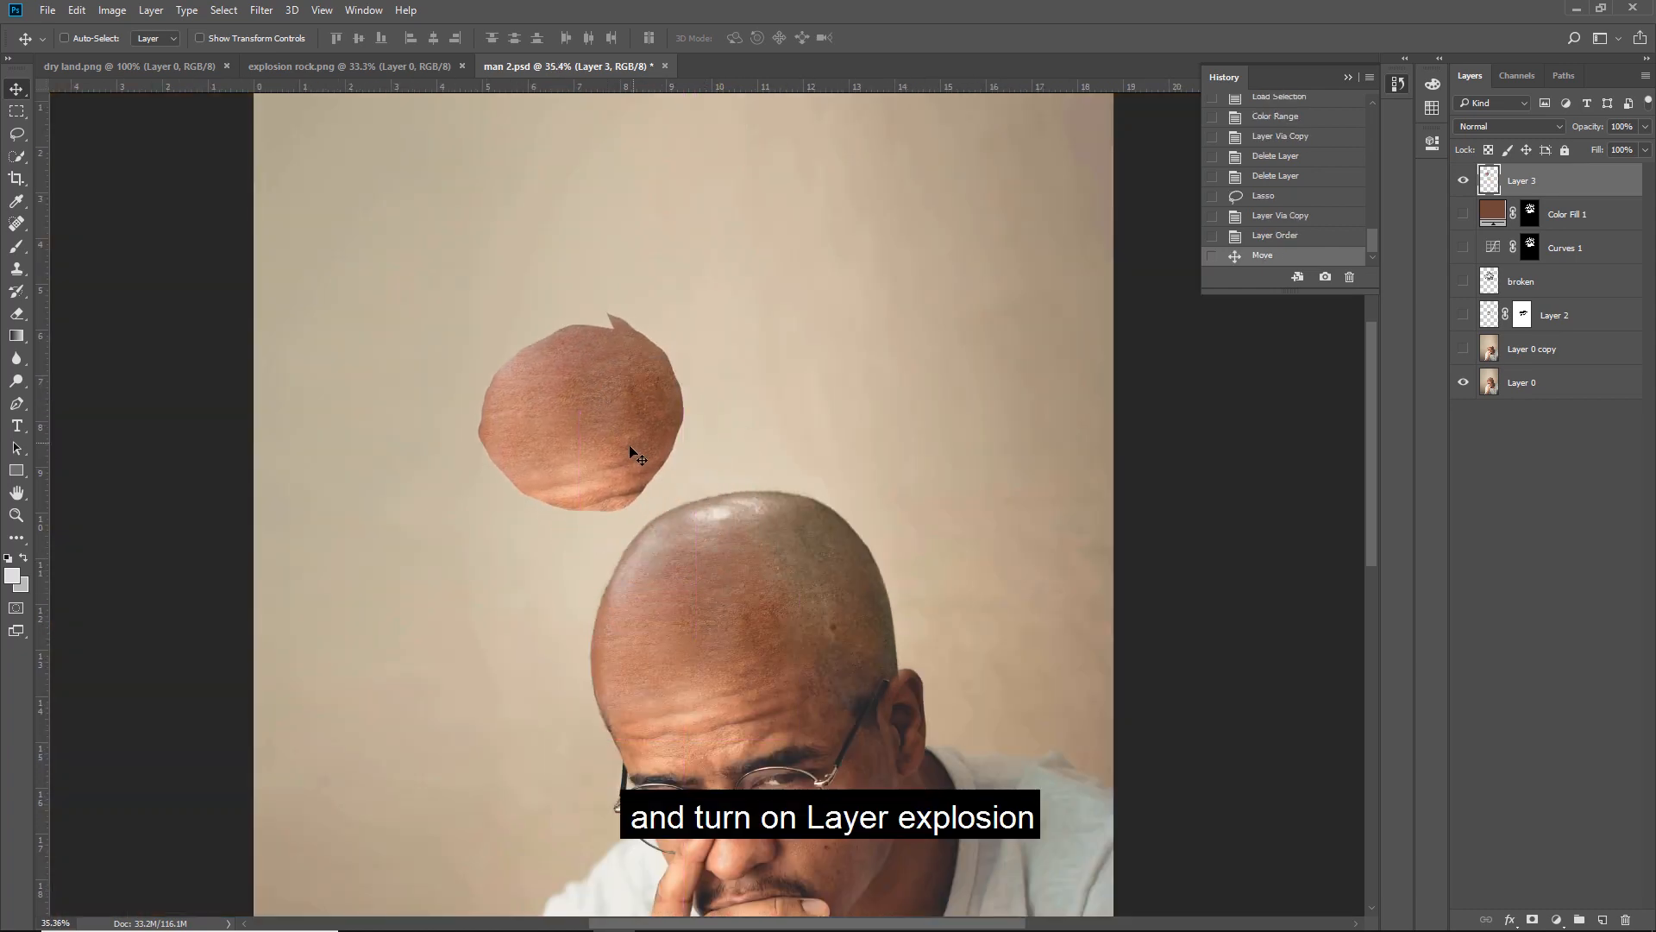
click(1463, 285)
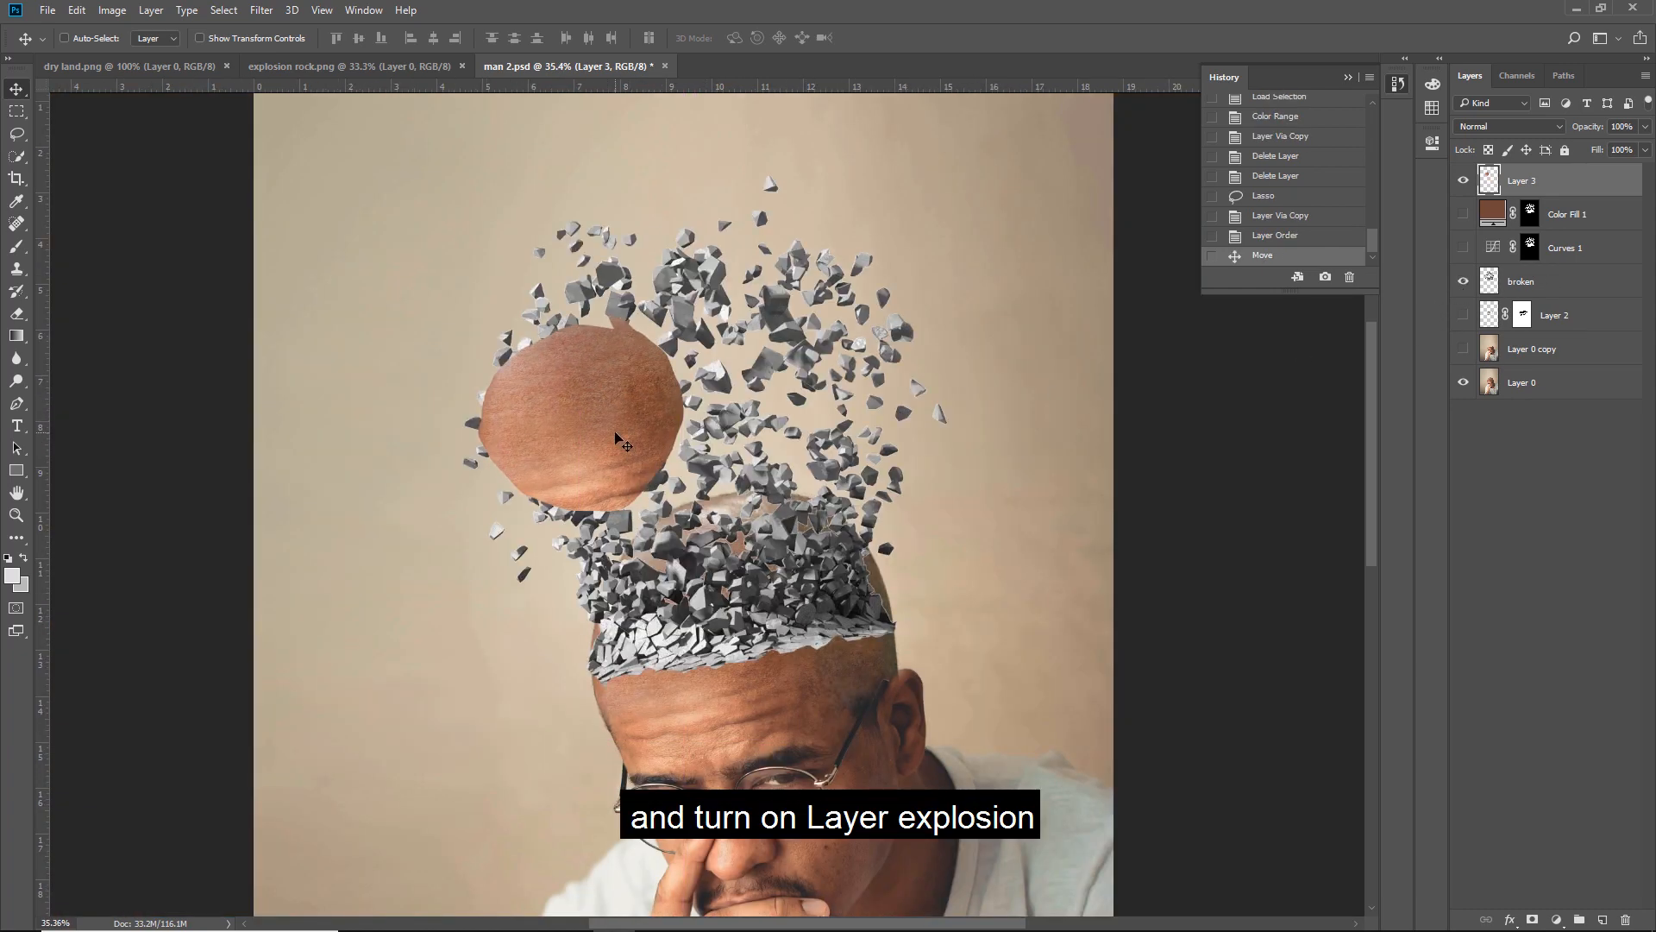
drag(619, 398, 723, 328)
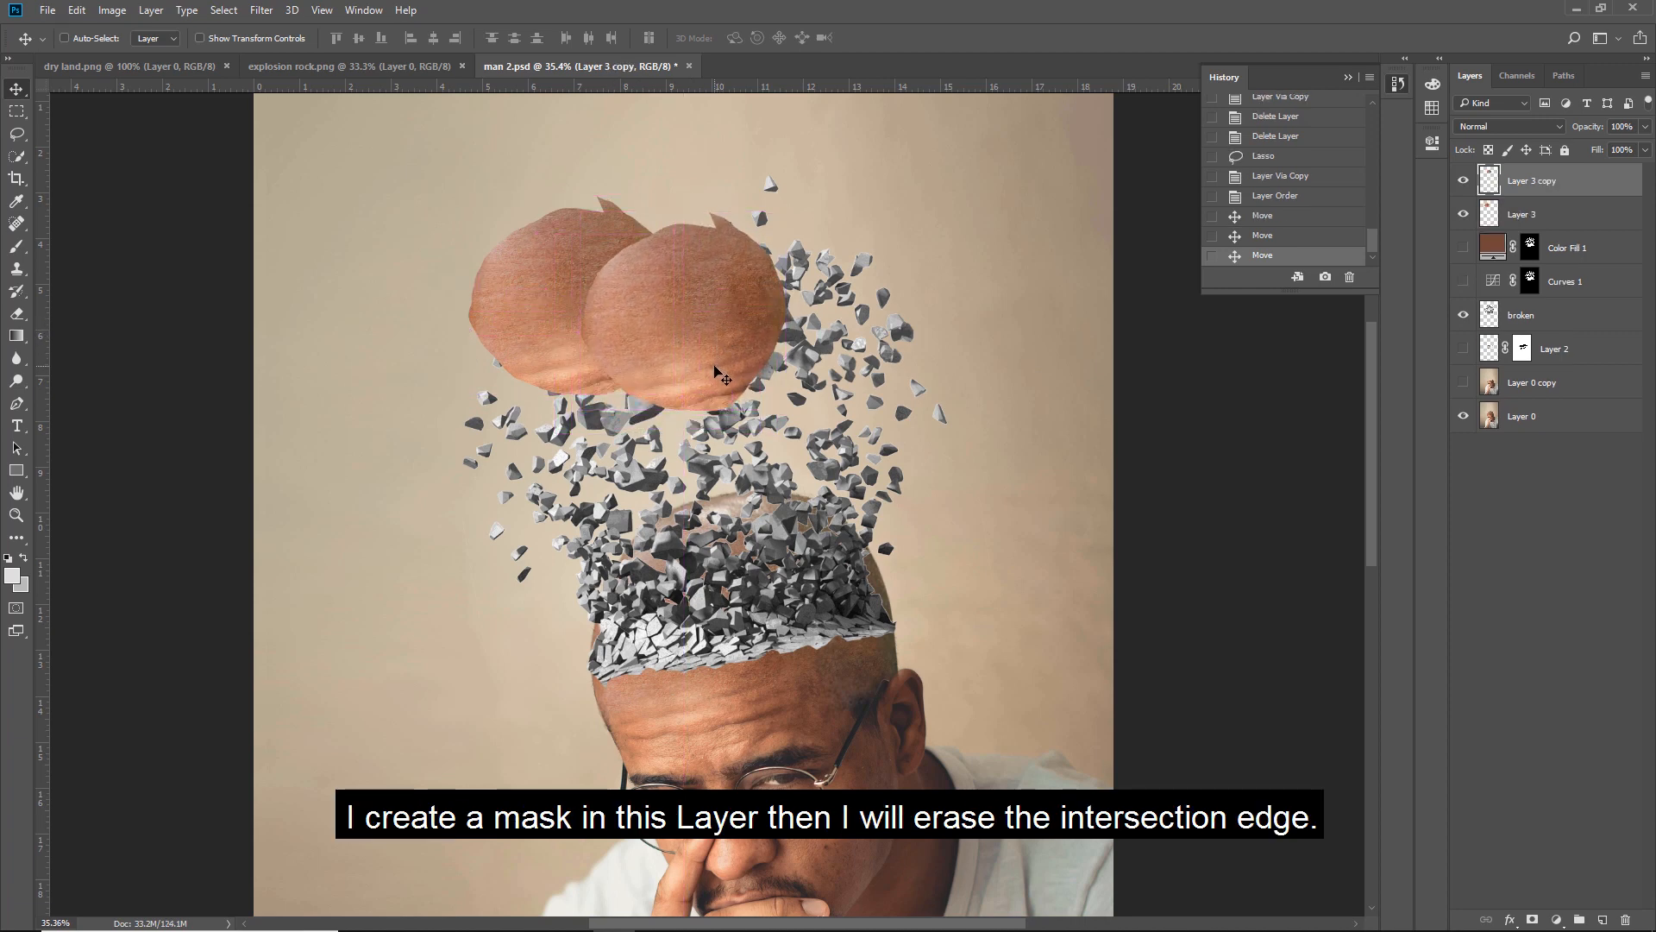
Step: Add a layer mask to Layer 3 copy and paint out the seam between both skin patches in black, finishing at 38% brush opacity
scroll(715, 371, up, 1)
click(1533, 920)
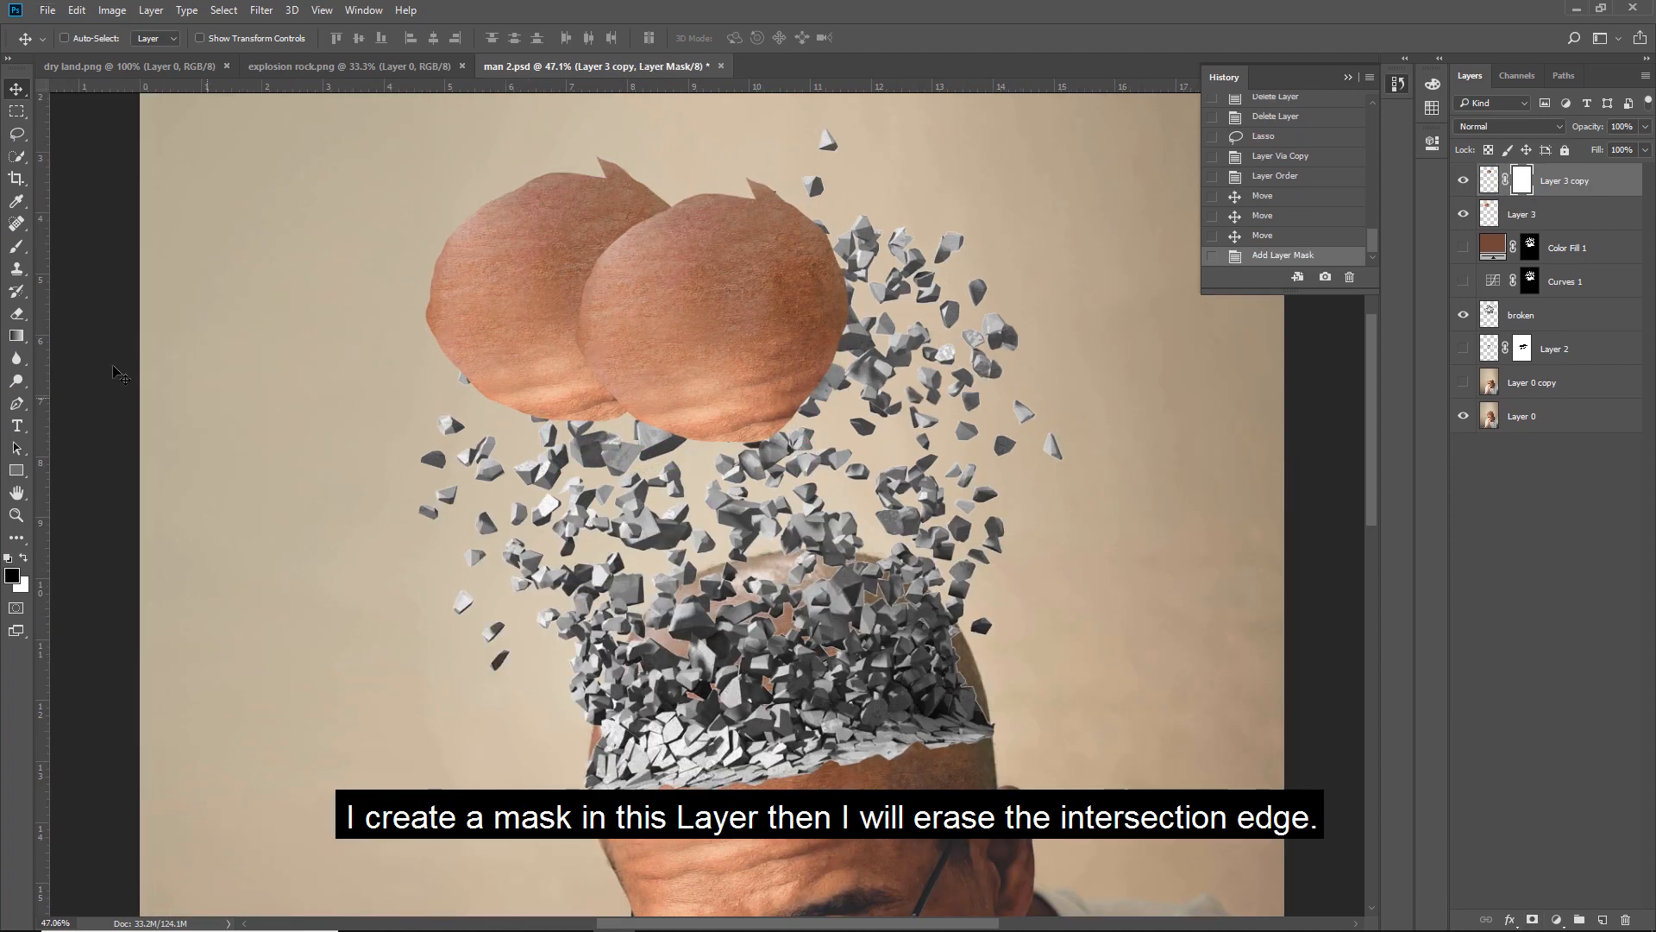
click(16, 247)
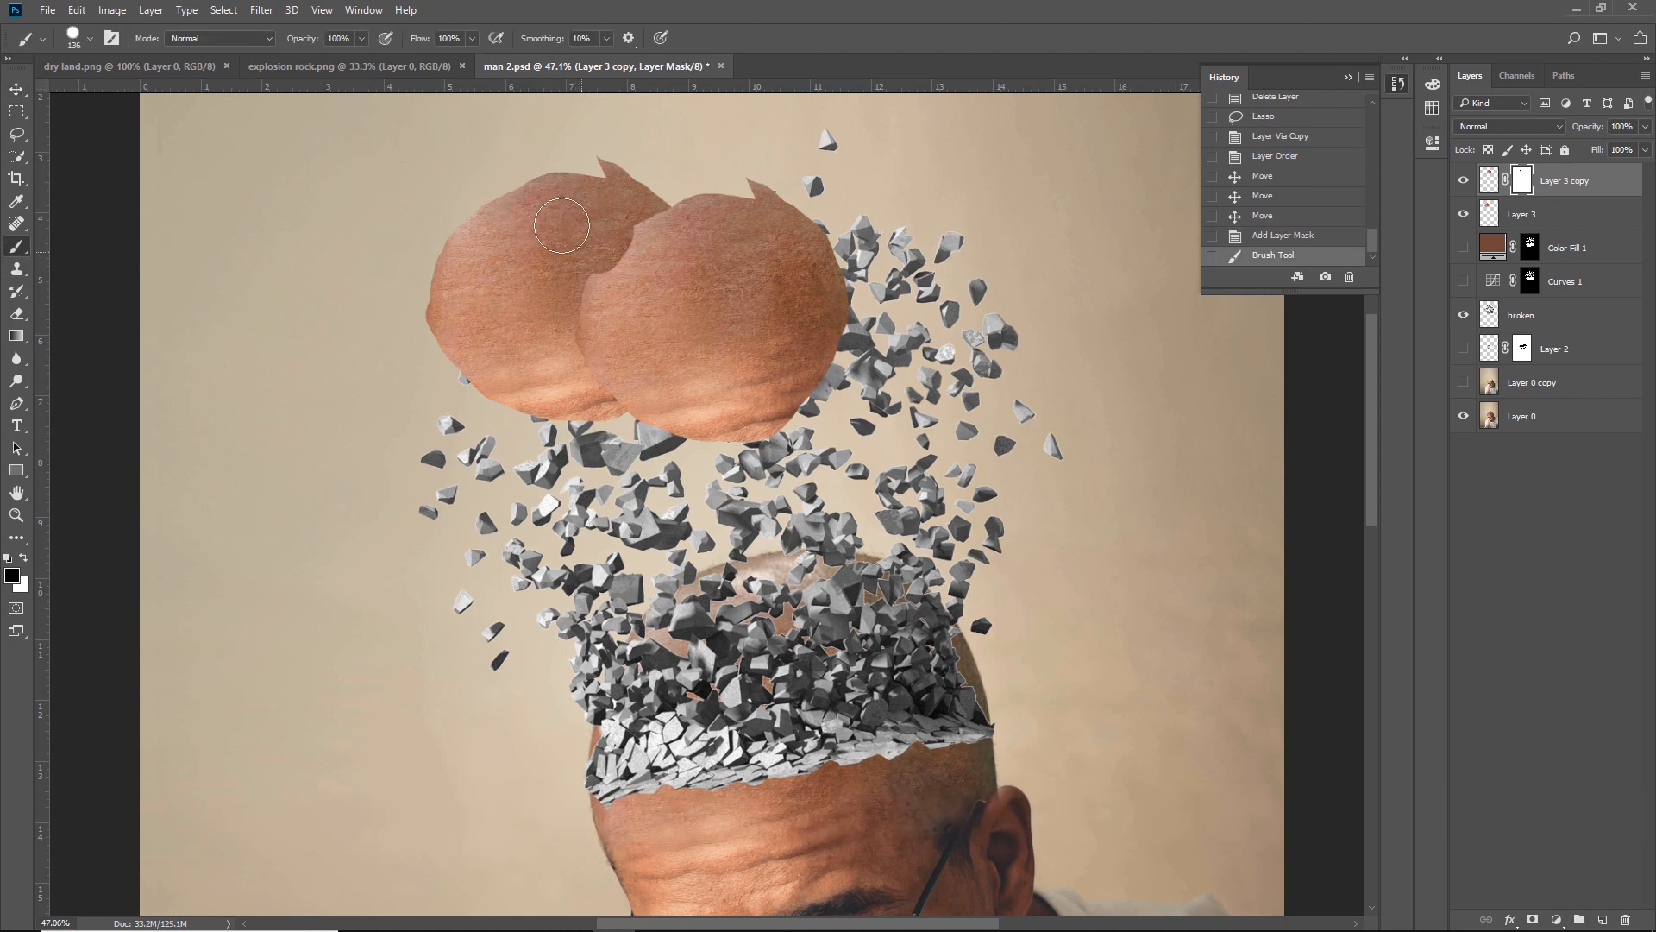
right_click(578, 274)
click(648, 445)
drag(602, 233, 623, 224)
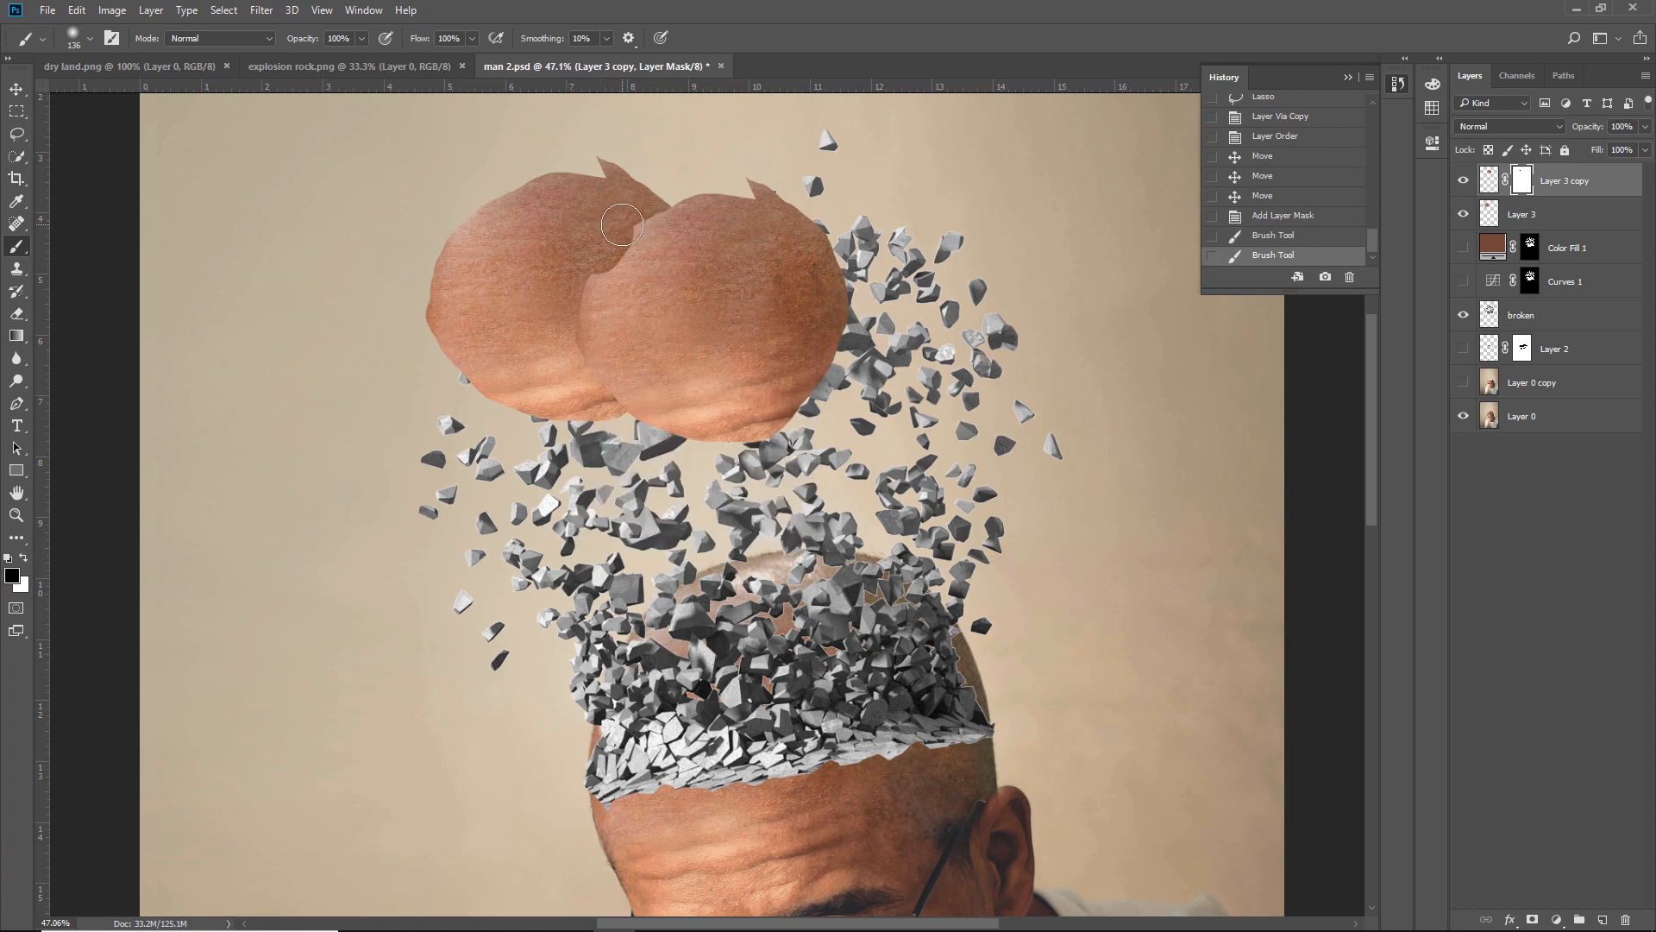
click(630, 220)
click(606, 258)
click(589, 279)
click(590, 283)
click(594, 274)
click(606, 257)
click(618, 239)
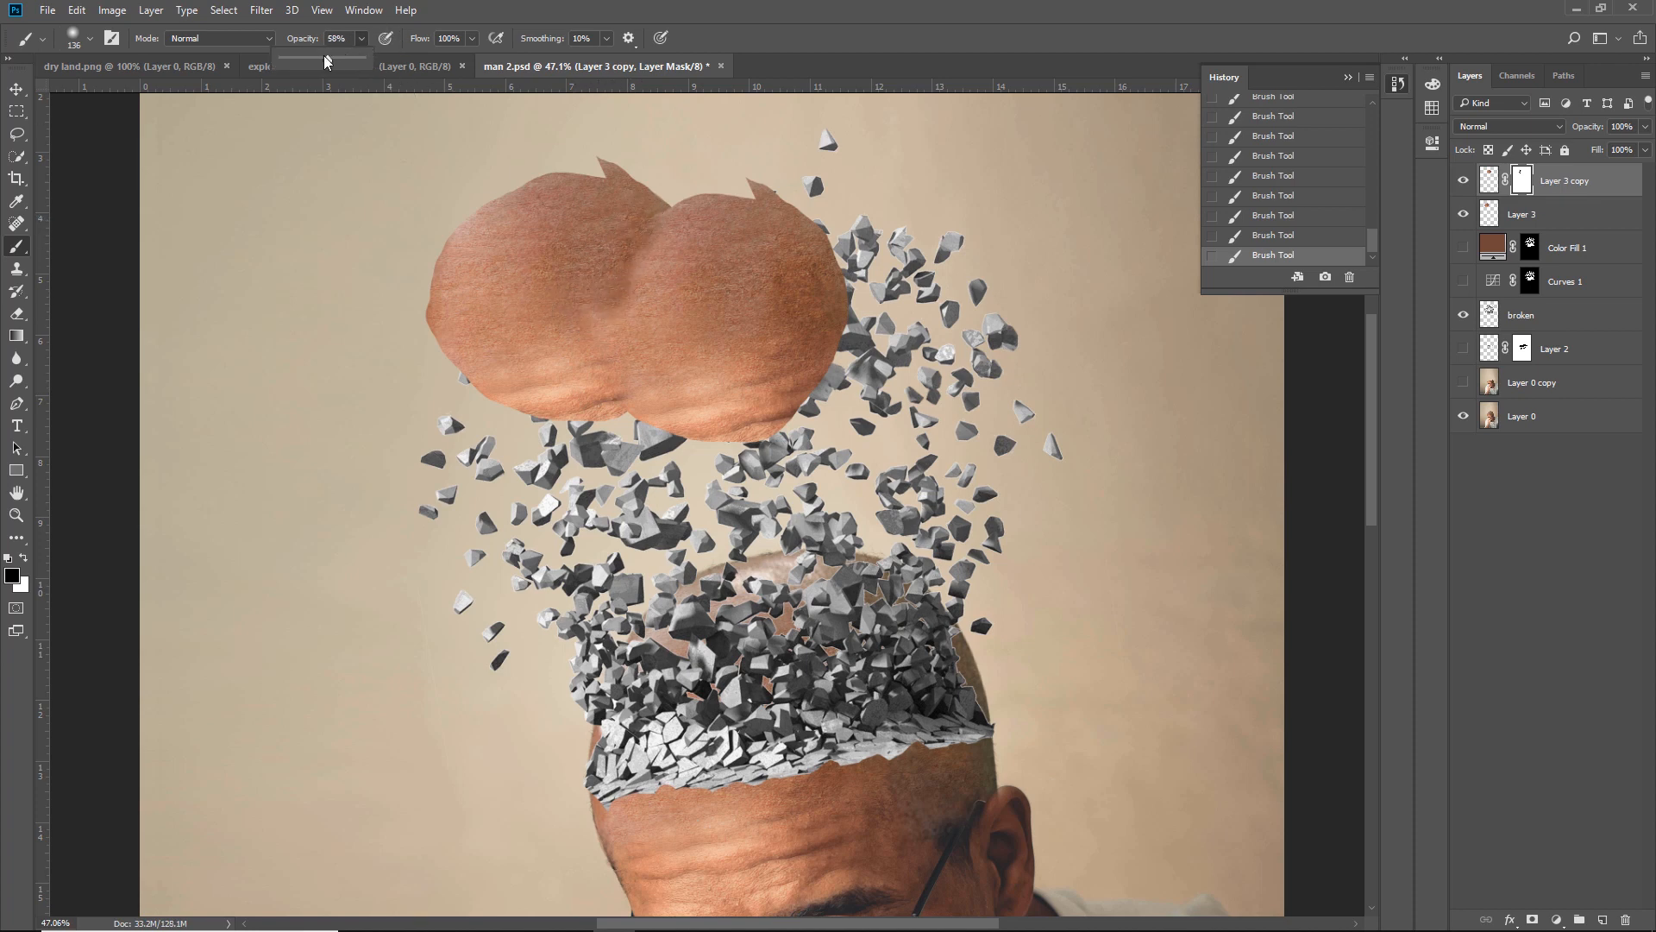
click(577, 326)
click(17, 89)
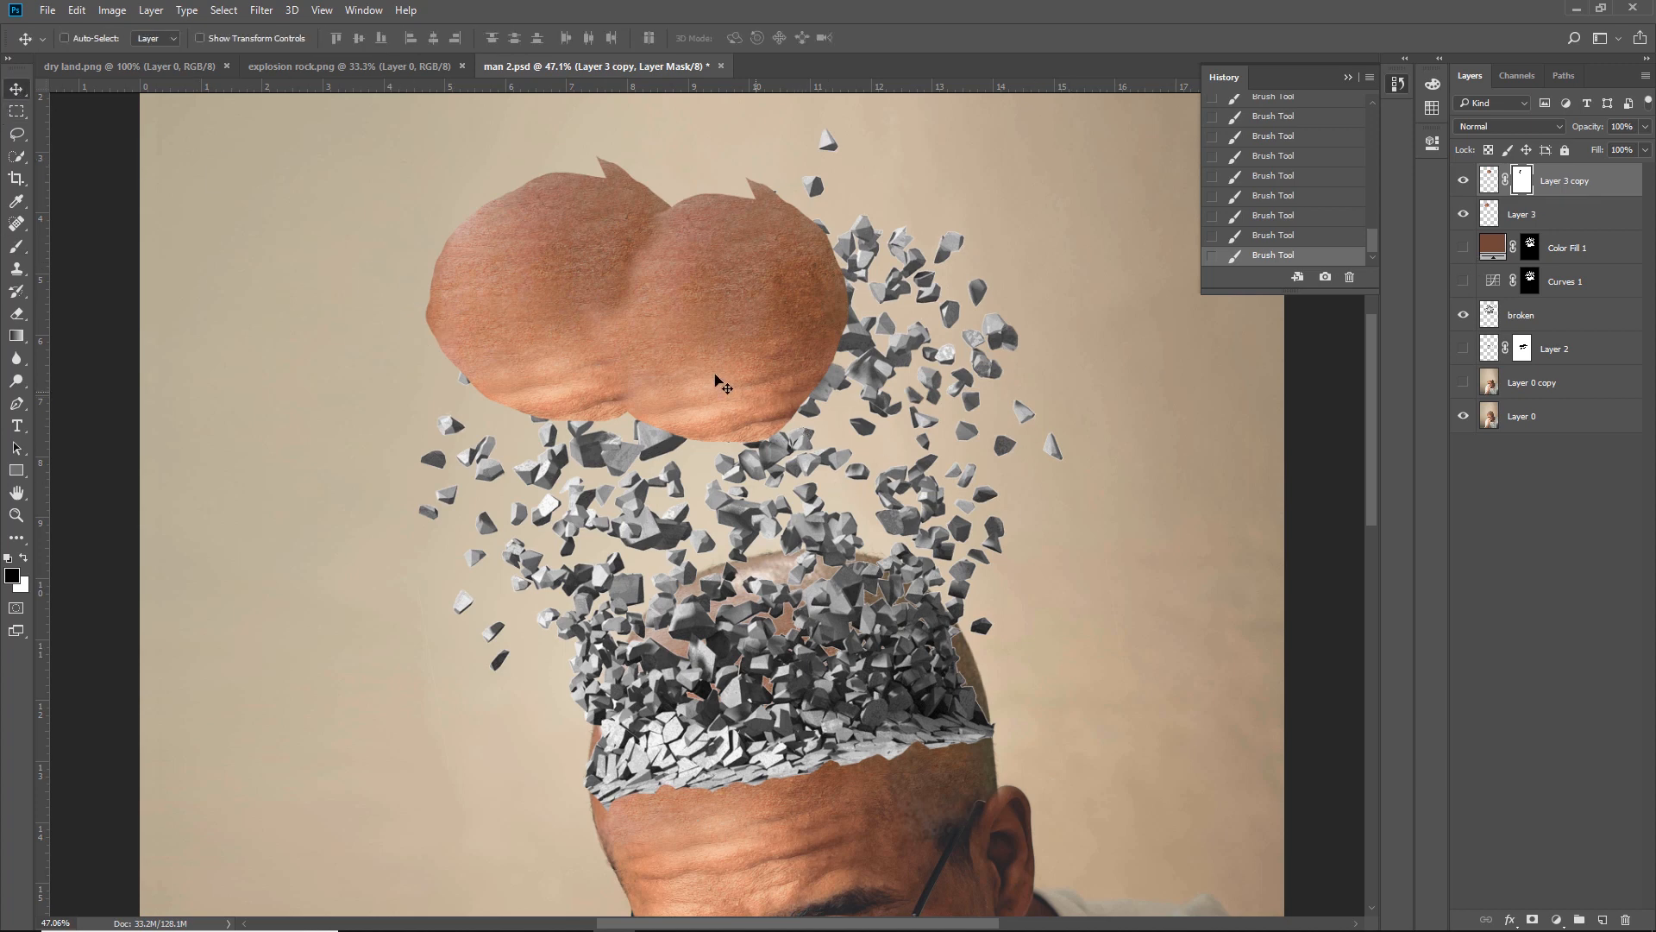
click(1583, 215)
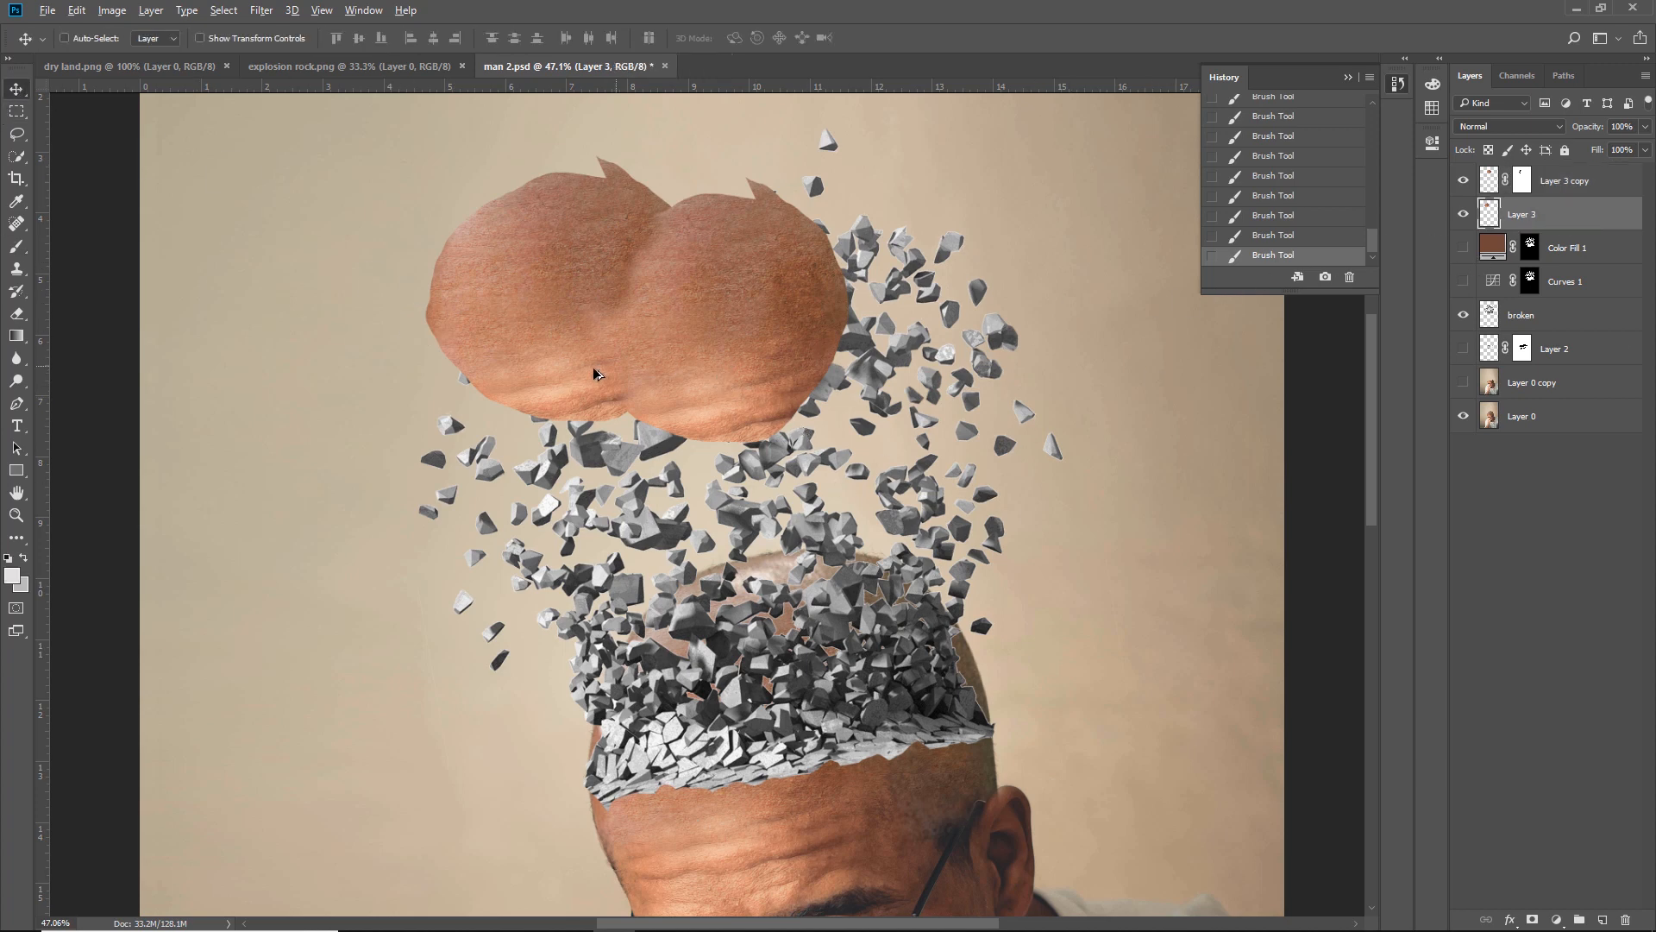
drag(595, 373, 859, 384)
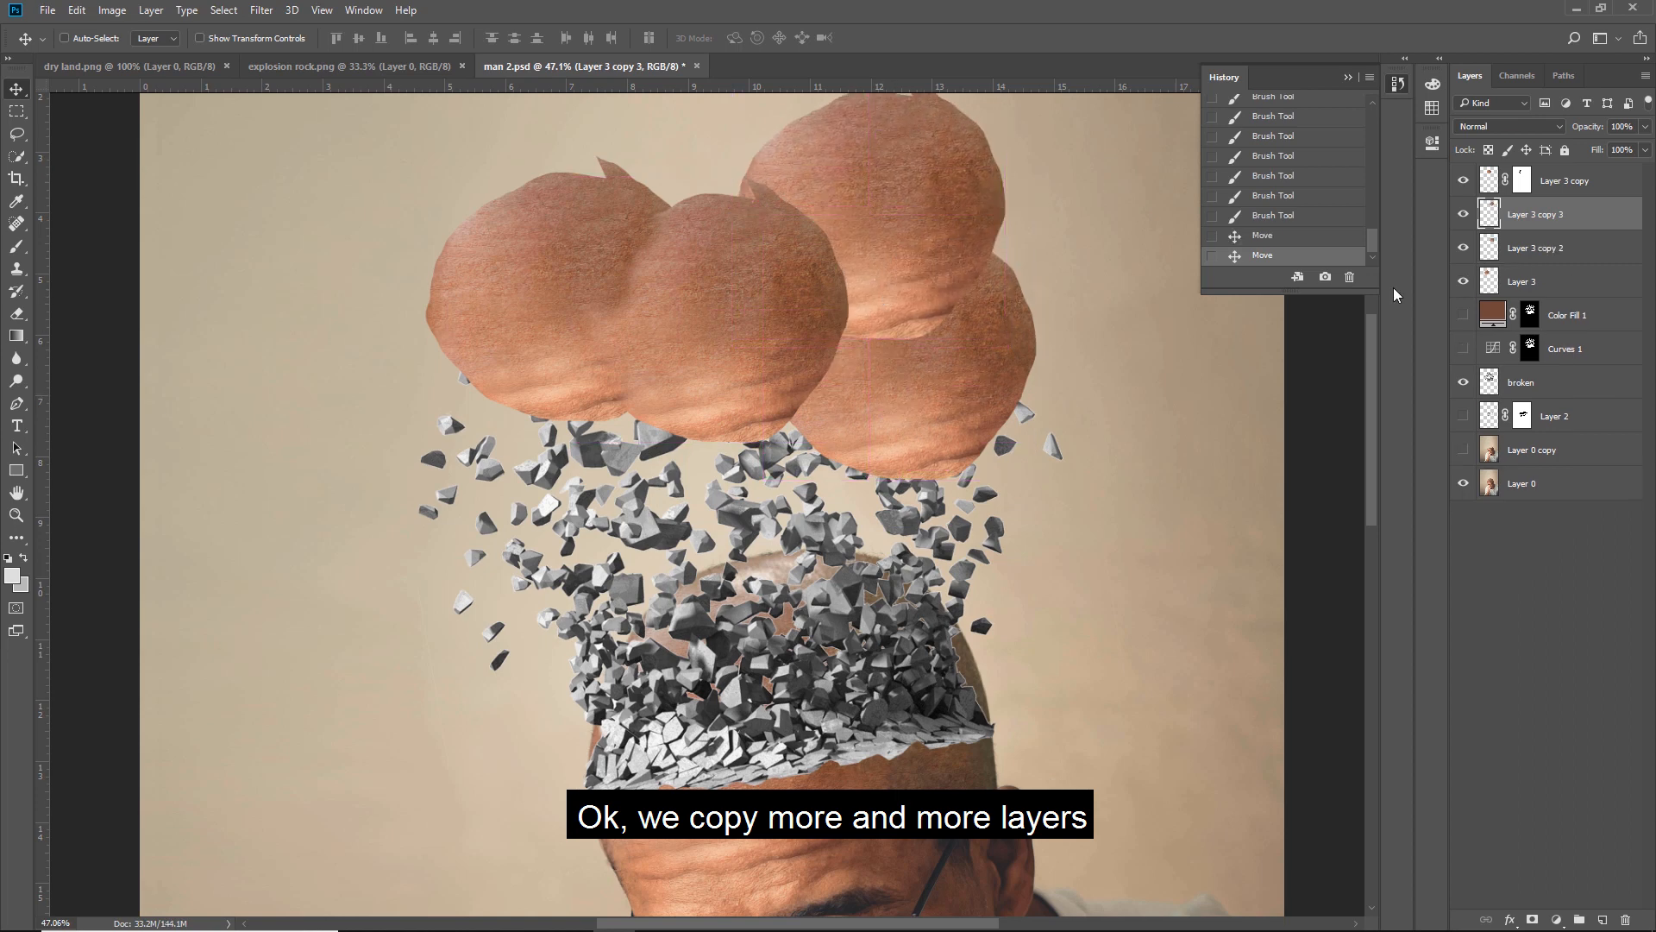
right_click(830, 309)
click(862, 321)
click(17, 247)
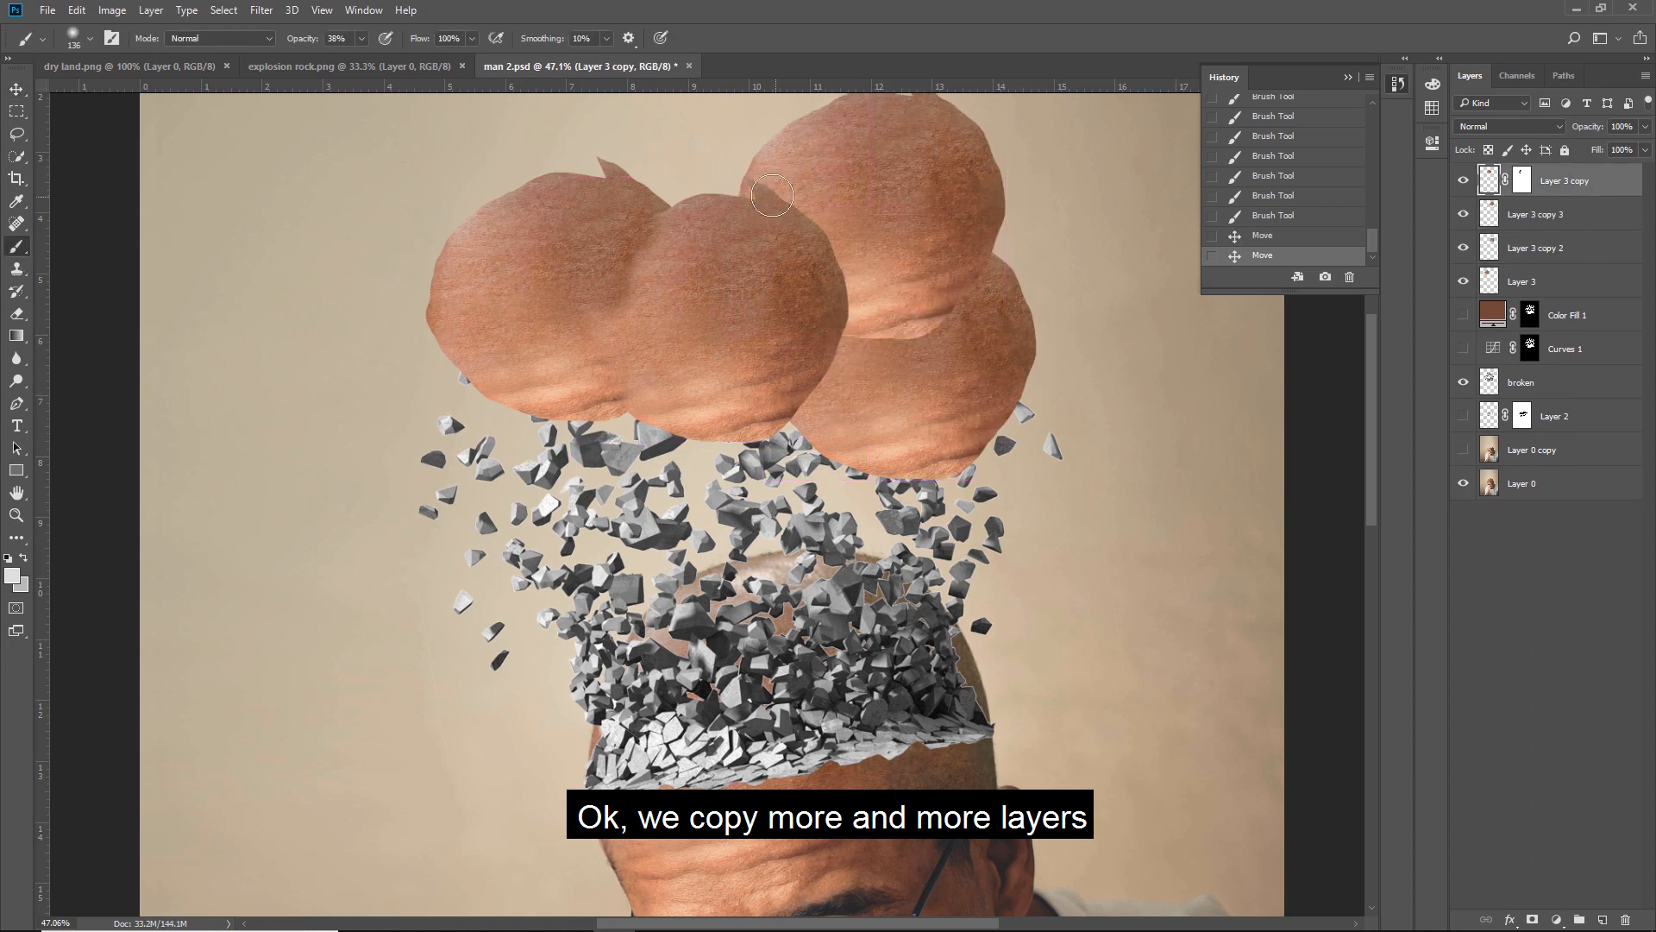
click(770, 195)
click(770, 198)
key(ctrl+z)
key(ctrl+alt+z)
key(ctrl+alt+z)
click(16, 90)
key(Delete)
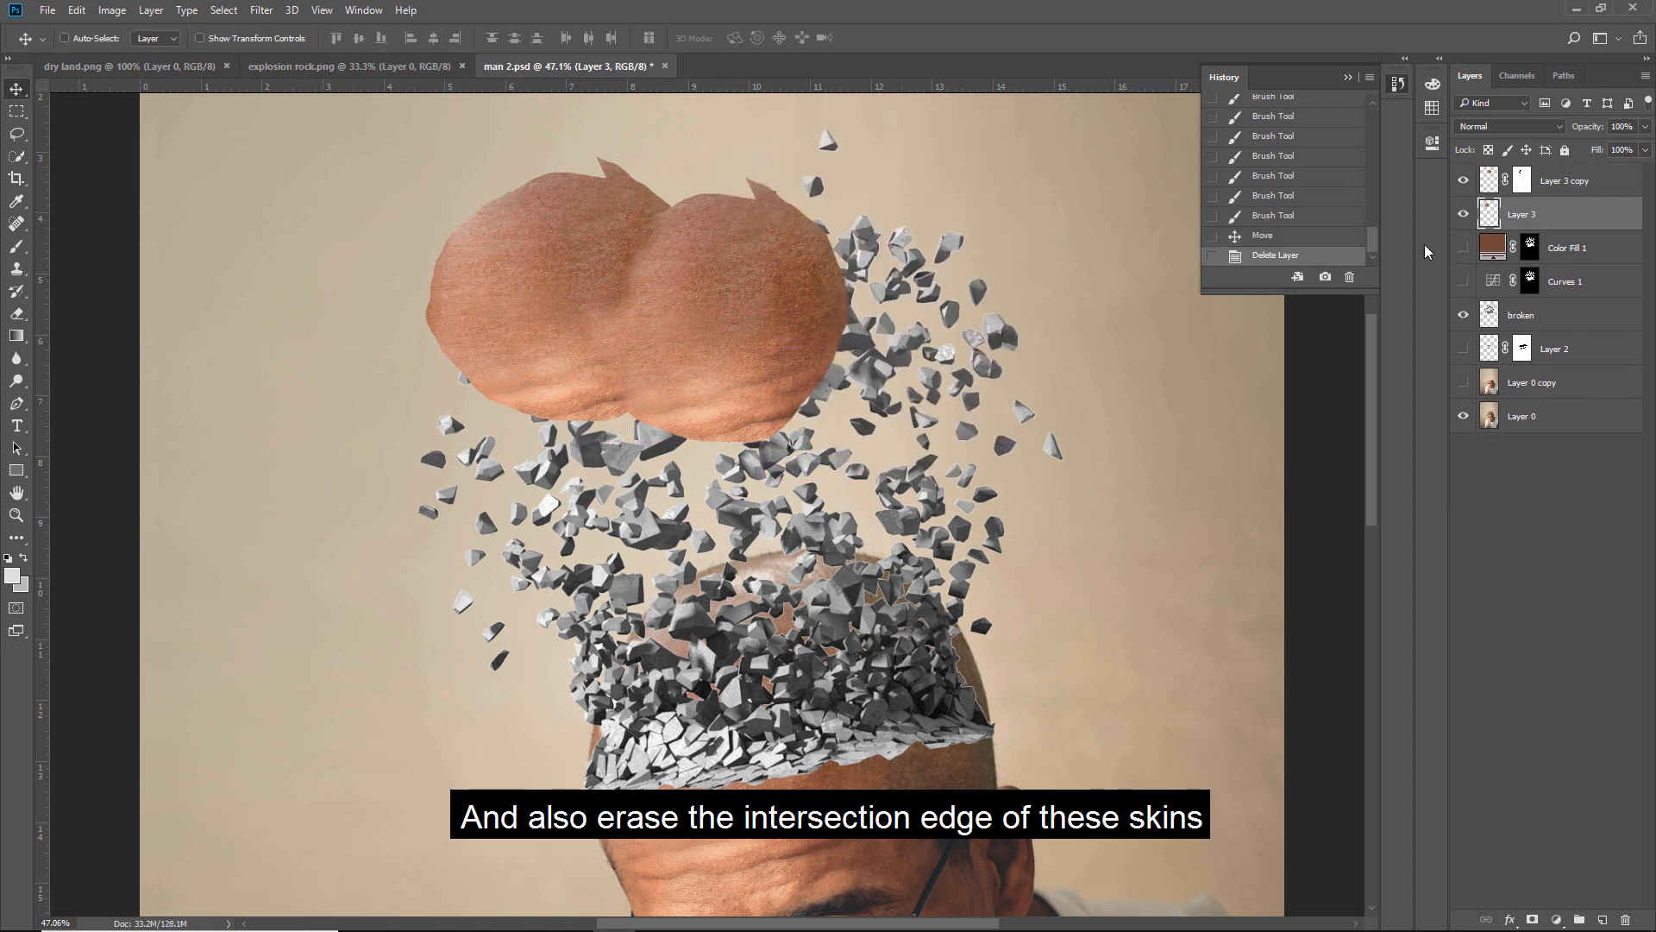
Step: Merge Layer 3 copy with Layer 3 and duplicate the merged skin patch twice to cover the remaining rocks beside it
ctrl+click(1574, 187)
click(151, 12)
click(977, 17)
right_click(1593, 184)
click(1446, 661)
drag(743, 361, 982, 362)
mouse_move(941, 364)
mouse_down()
mouse_move(941, 281)
mouse_move(949, 448)
mouse_up()
Step: Add layer masks to Layer 3 copy 3 and Layer 3 copy 2, and brush away the upper edge of Layer 3 copy 3
click(1532, 920)
click(1561, 214)
click(1532, 920)
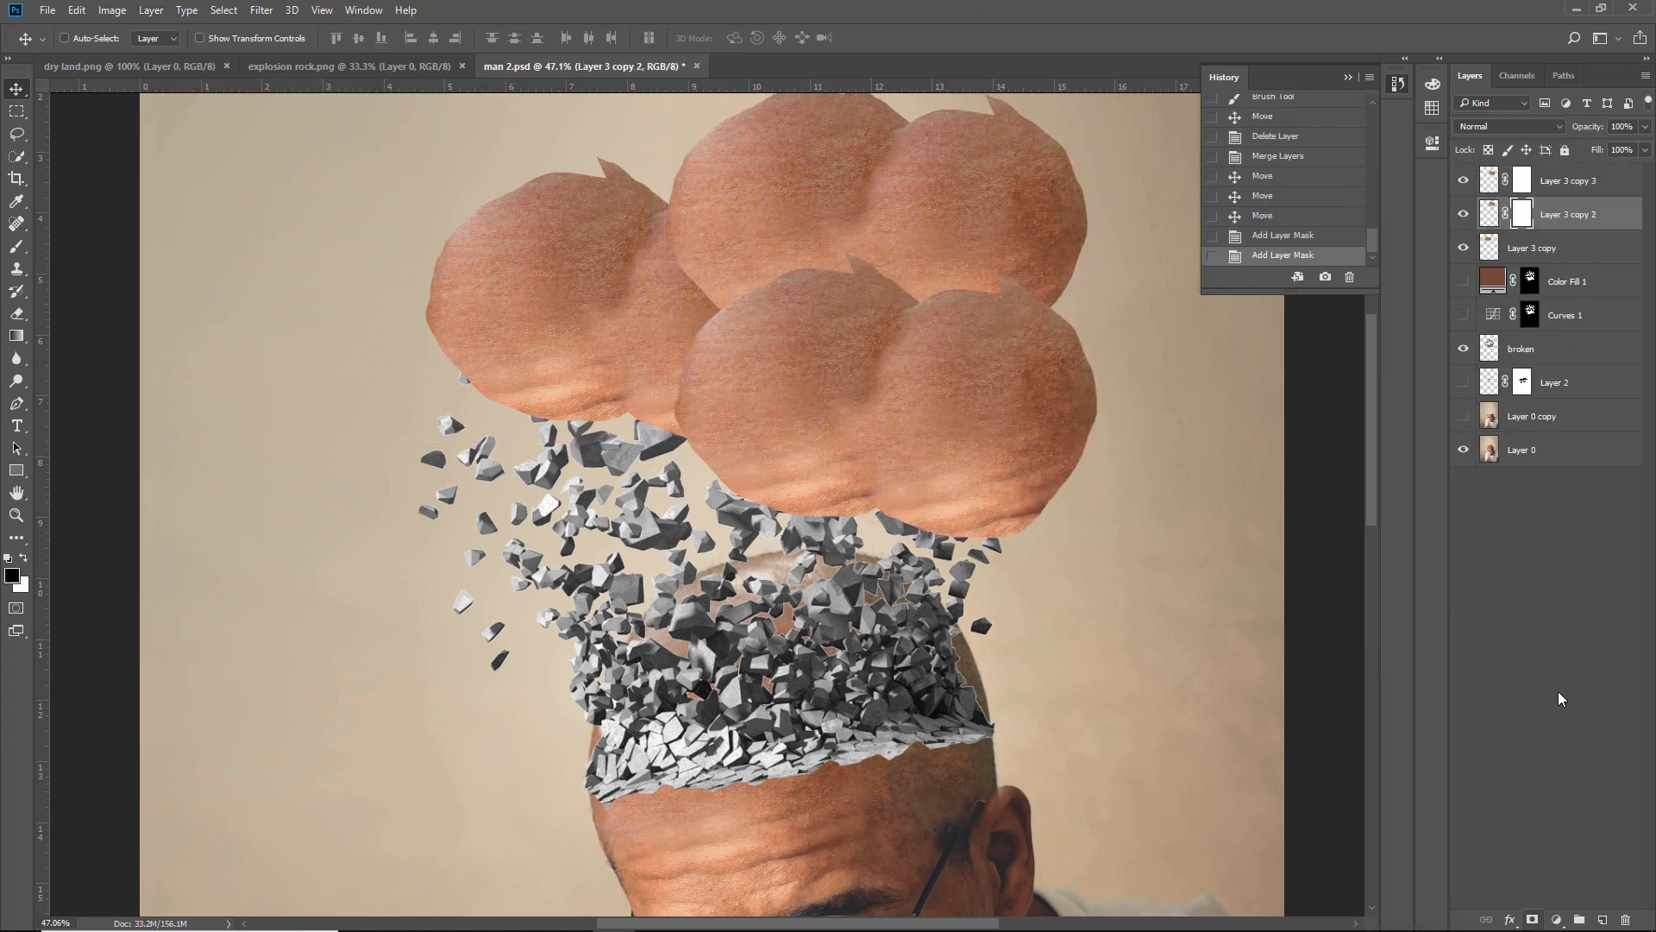
click(1562, 180)
key(b)
drag(748, 297, 785, 283)
drag(781, 289, 819, 278)
drag(820, 277, 922, 288)
drag(922, 288, 970, 290)
mouse_move(971, 290)
mouse_down()
mouse_move(1014, 287)
mouse_move(973, 292)
mouse_up()
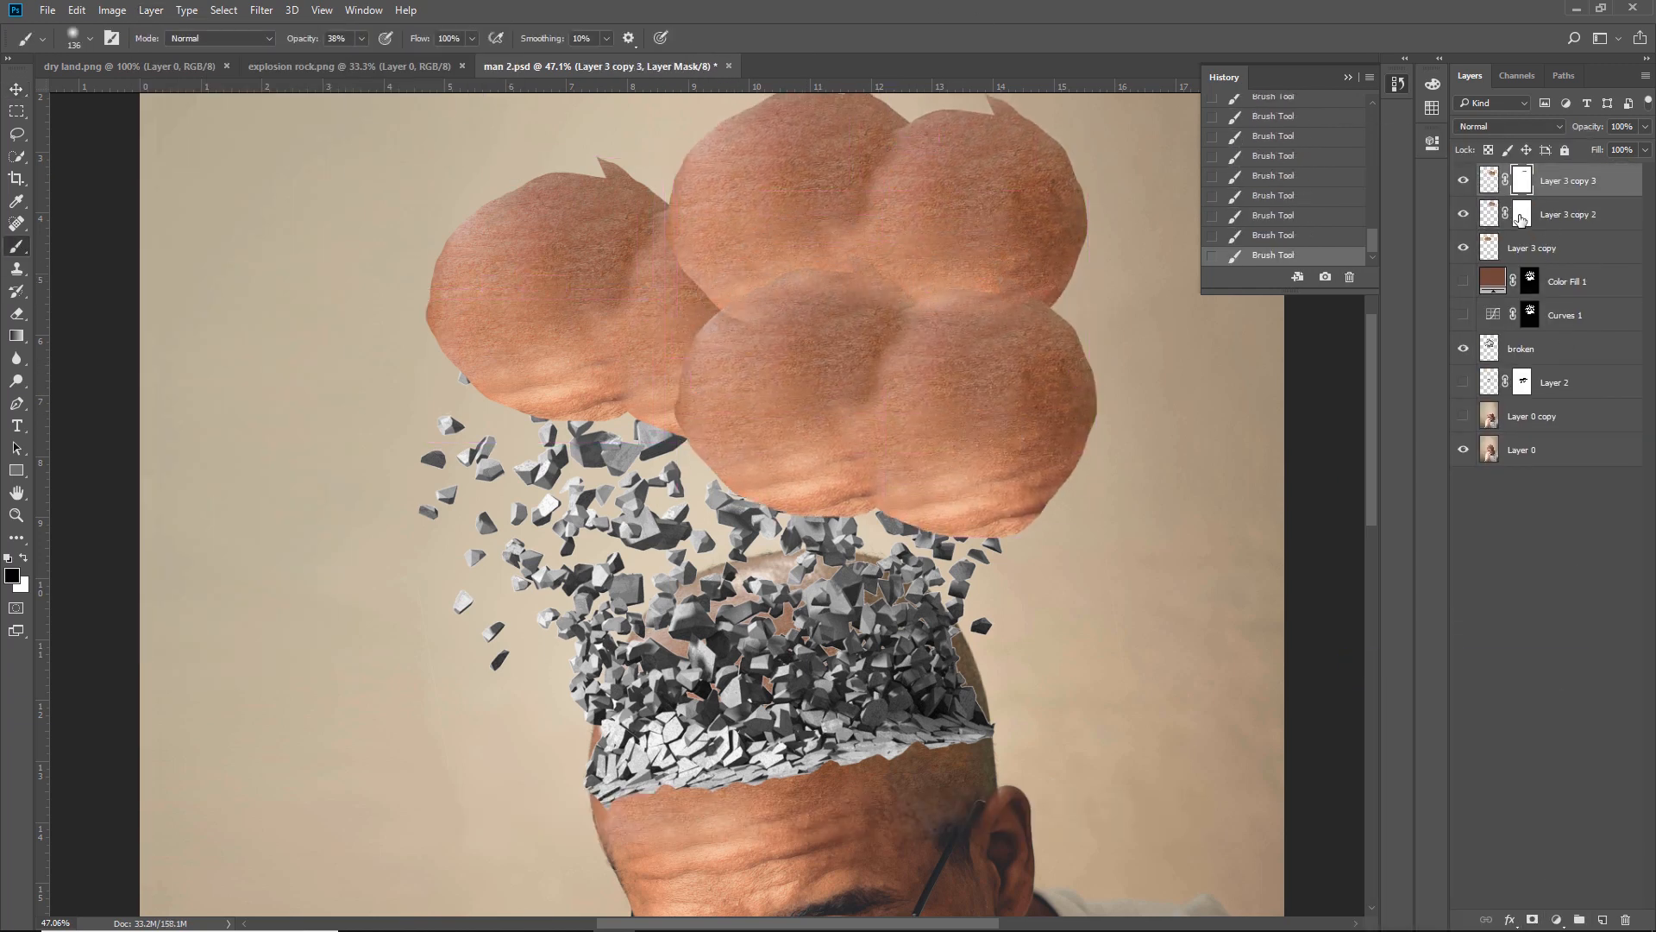
Step: Paint on the masks of Layer 3 copy 2 and Layer 3 copy 3 to blend their edges into the first skin patch
click(1522, 215)
drag(706, 294, 697, 273)
click(1522, 181)
mouse_move(772, 319)
mouse_down()
mouse_move(724, 303)
mouse_move(675, 403)
mouse_move(747, 291)
mouse_move(674, 401)
mouse_up()
Step: Merge Layer 3 copy 3, Layer 3 copy 2 and Layer 3 copy, and duplicate the merged skin lower over the rocks
click(1568, 221)
key(v)
shift+click(1568, 248)
shift+click(1571, 183)
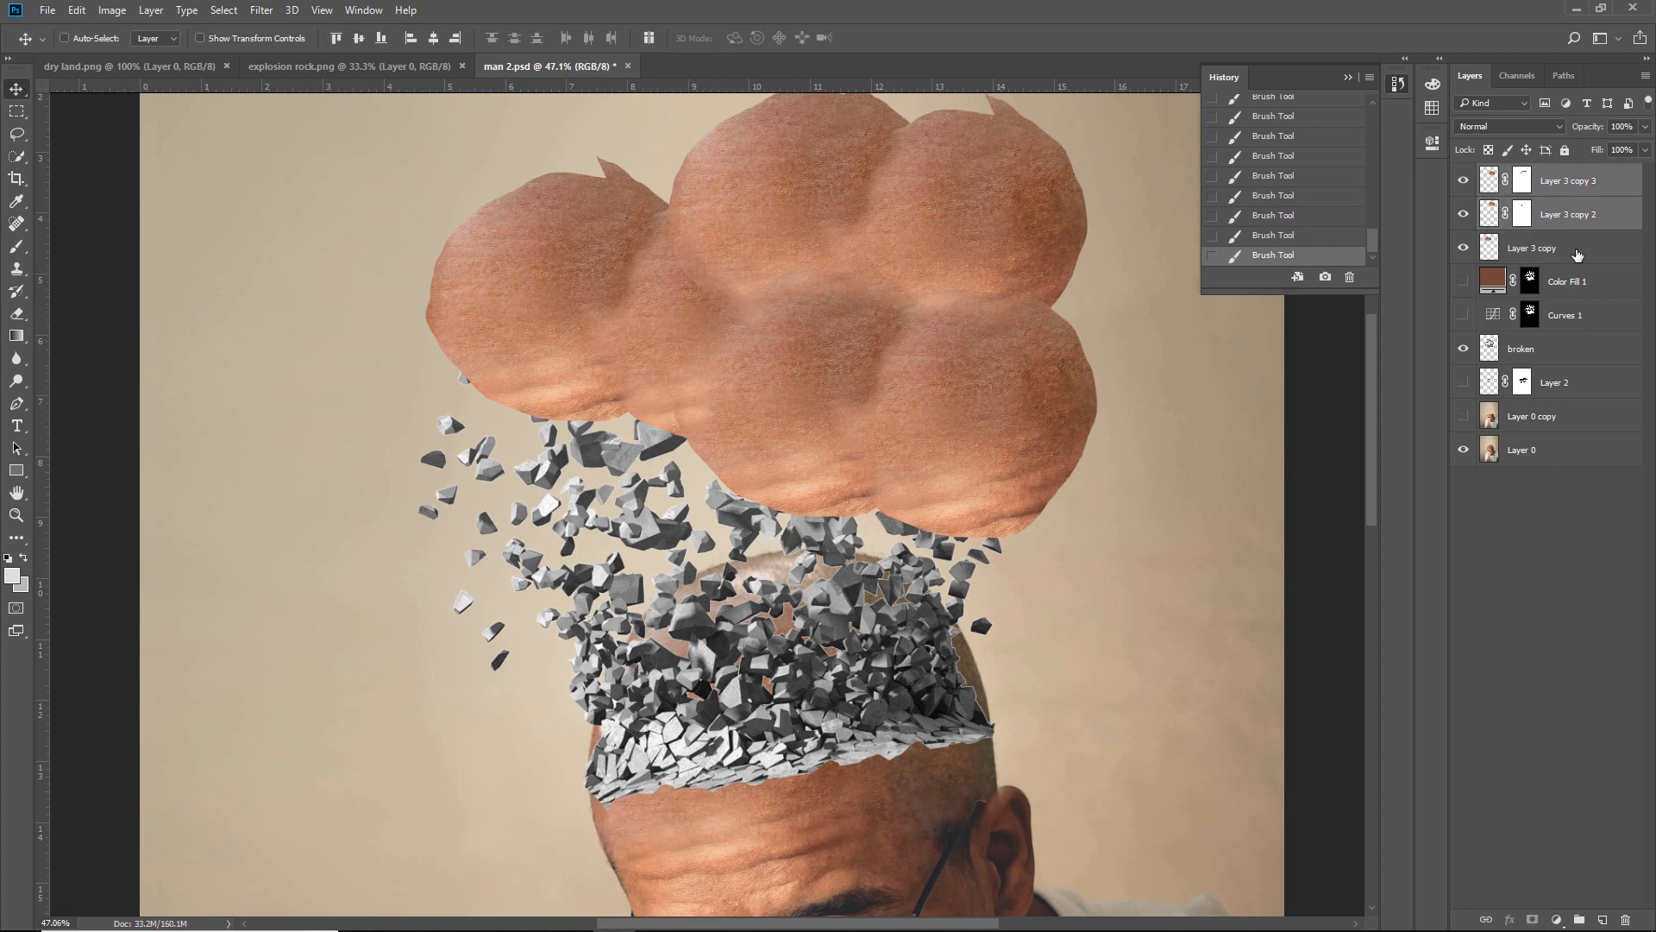
ctrl+click(1578, 251)
key(ctrl+e)
drag(873, 477, 809, 679)
Step: Add a layer mask to Layer 3 copy 4 and brush away its upper edges where it overlaps the skin beneath
click(1532, 920)
key(b)
drag(599, 396, 561, 378)
mouse_move(560, 378)
mouse_down()
mouse_move(529, 362)
mouse_move(558, 382)
mouse_up()
mouse_move(933, 319)
mouse_down()
mouse_move(990, 521)
mouse_move(984, 331)
mouse_up()
Step: Merge the two skin layers and place a duplicate lower so that skin covers the rocks down to the forehead
click(17, 90)
shift+click(1559, 219)
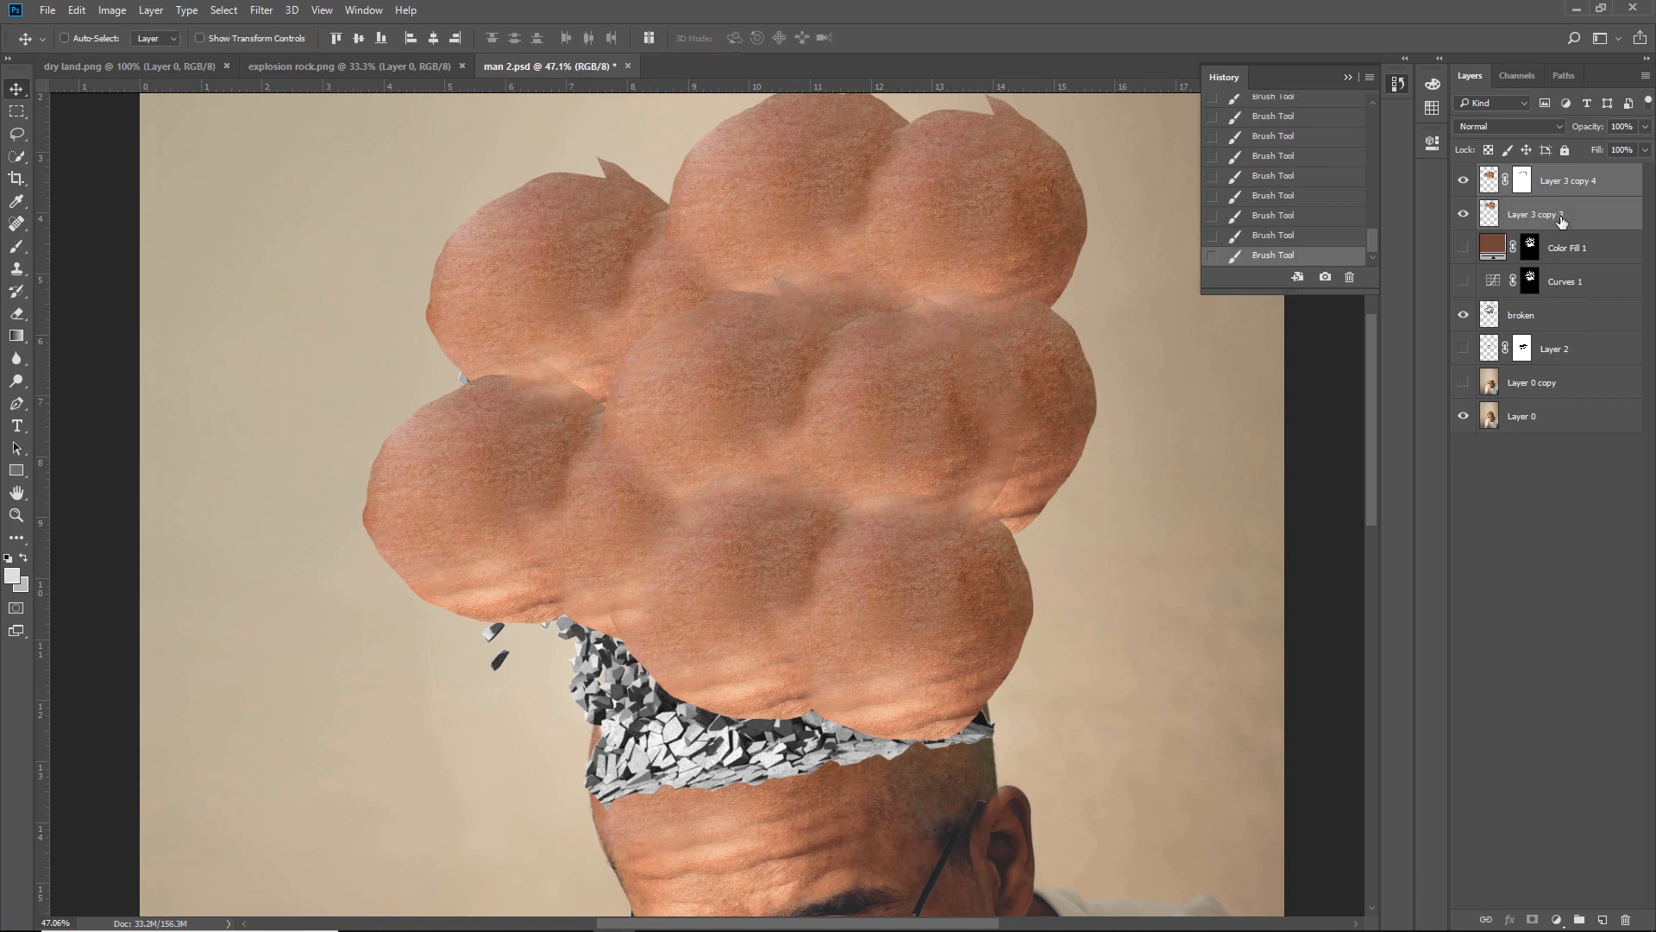
key(ctrl+e)
mouse_move(825, 609)
mouse_down()
mouse_move(725, 674)
mouse_move(806, 824)
mouse_up()
Step: Mask and brush away the upper edge of Layer 3 copy 5, and merge it with Layer 3 copy 4
click(1532, 919)
key(b)
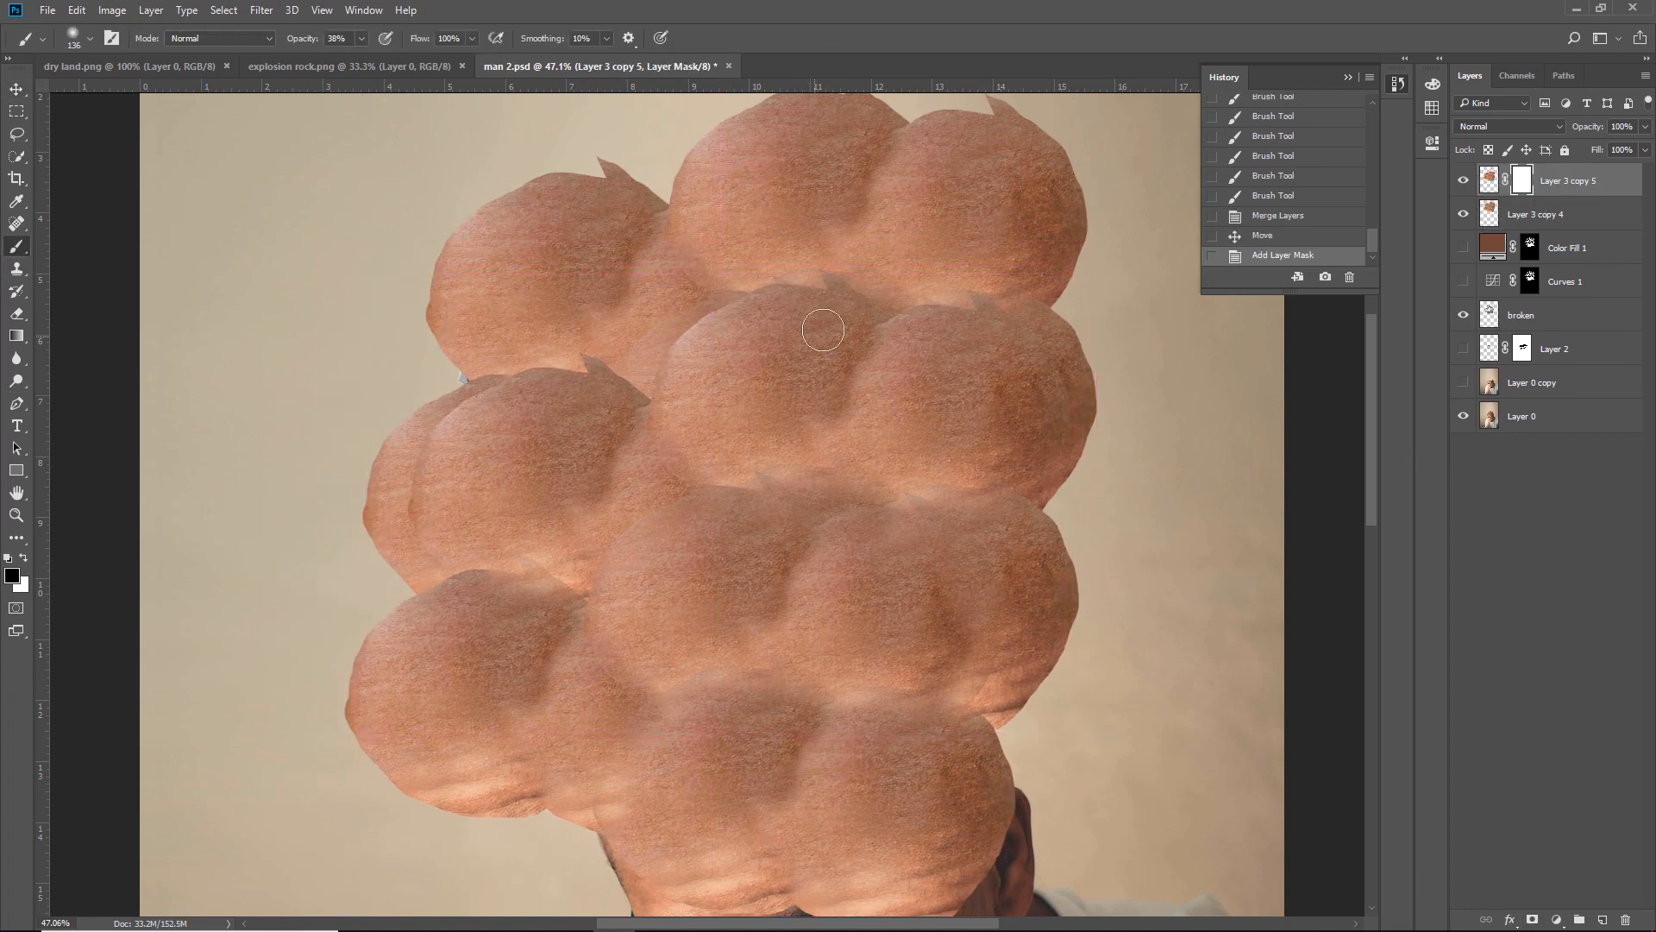
mouse_move(957, 317)
mouse_down()
mouse_move(777, 302)
mouse_move(705, 330)
mouse_move(614, 404)
mouse_move(558, 362)
mouse_move(523, 380)
mouse_move(611, 385)
mouse_move(751, 350)
mouse_move(748, 296)
mouse_up()
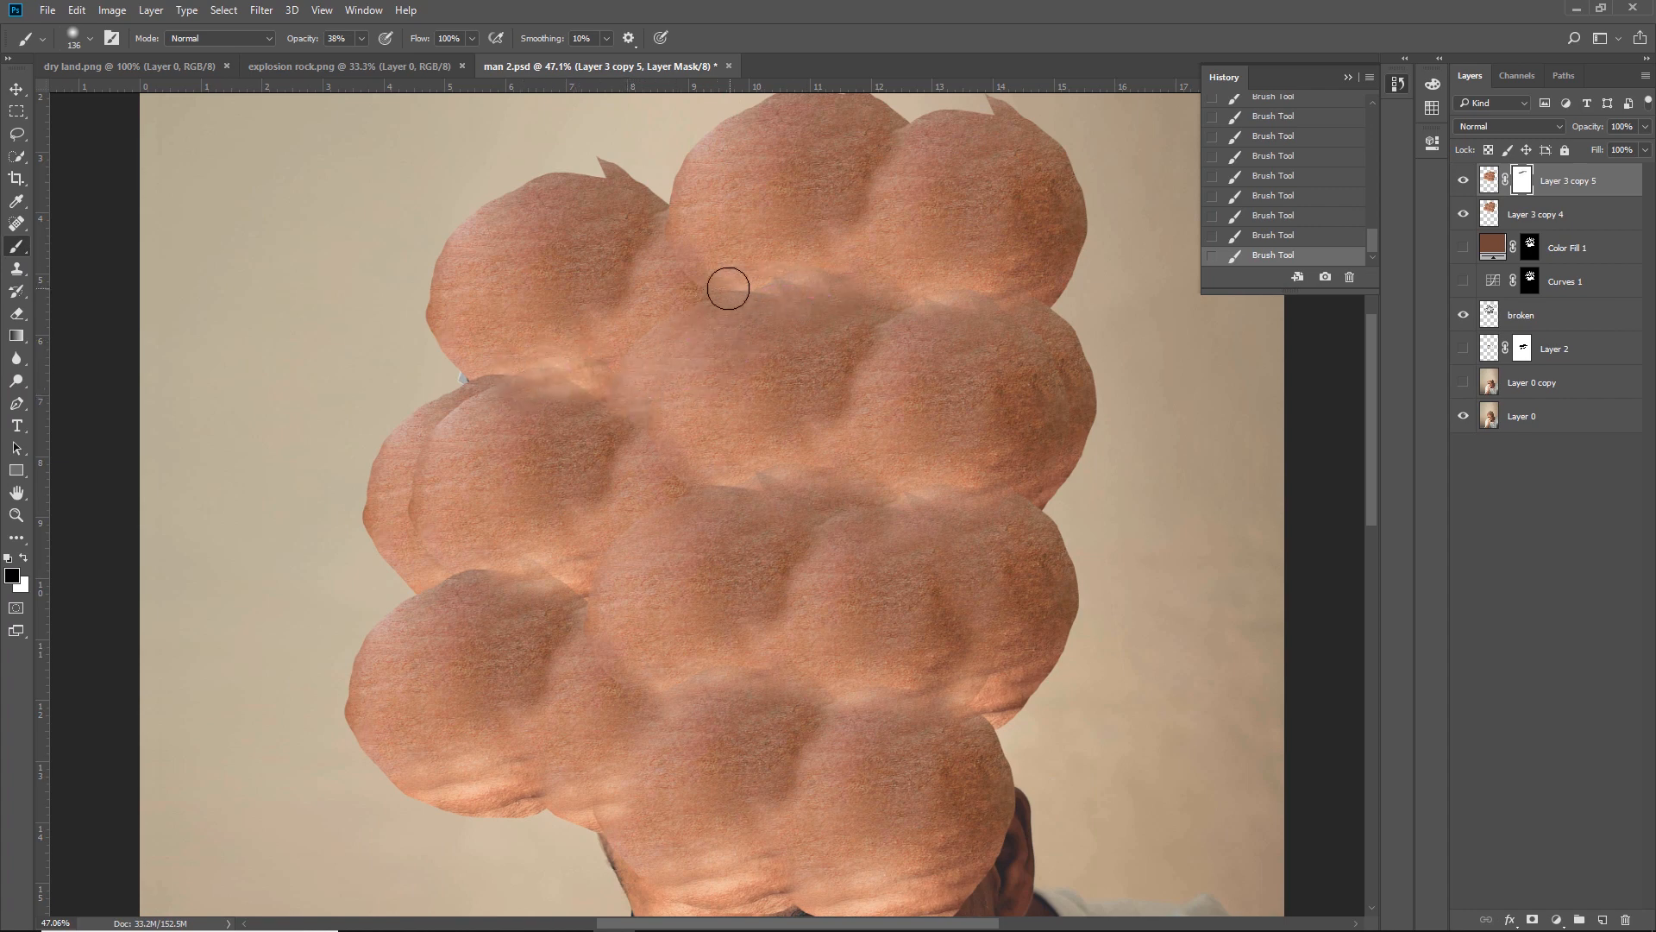
click(15, 89)
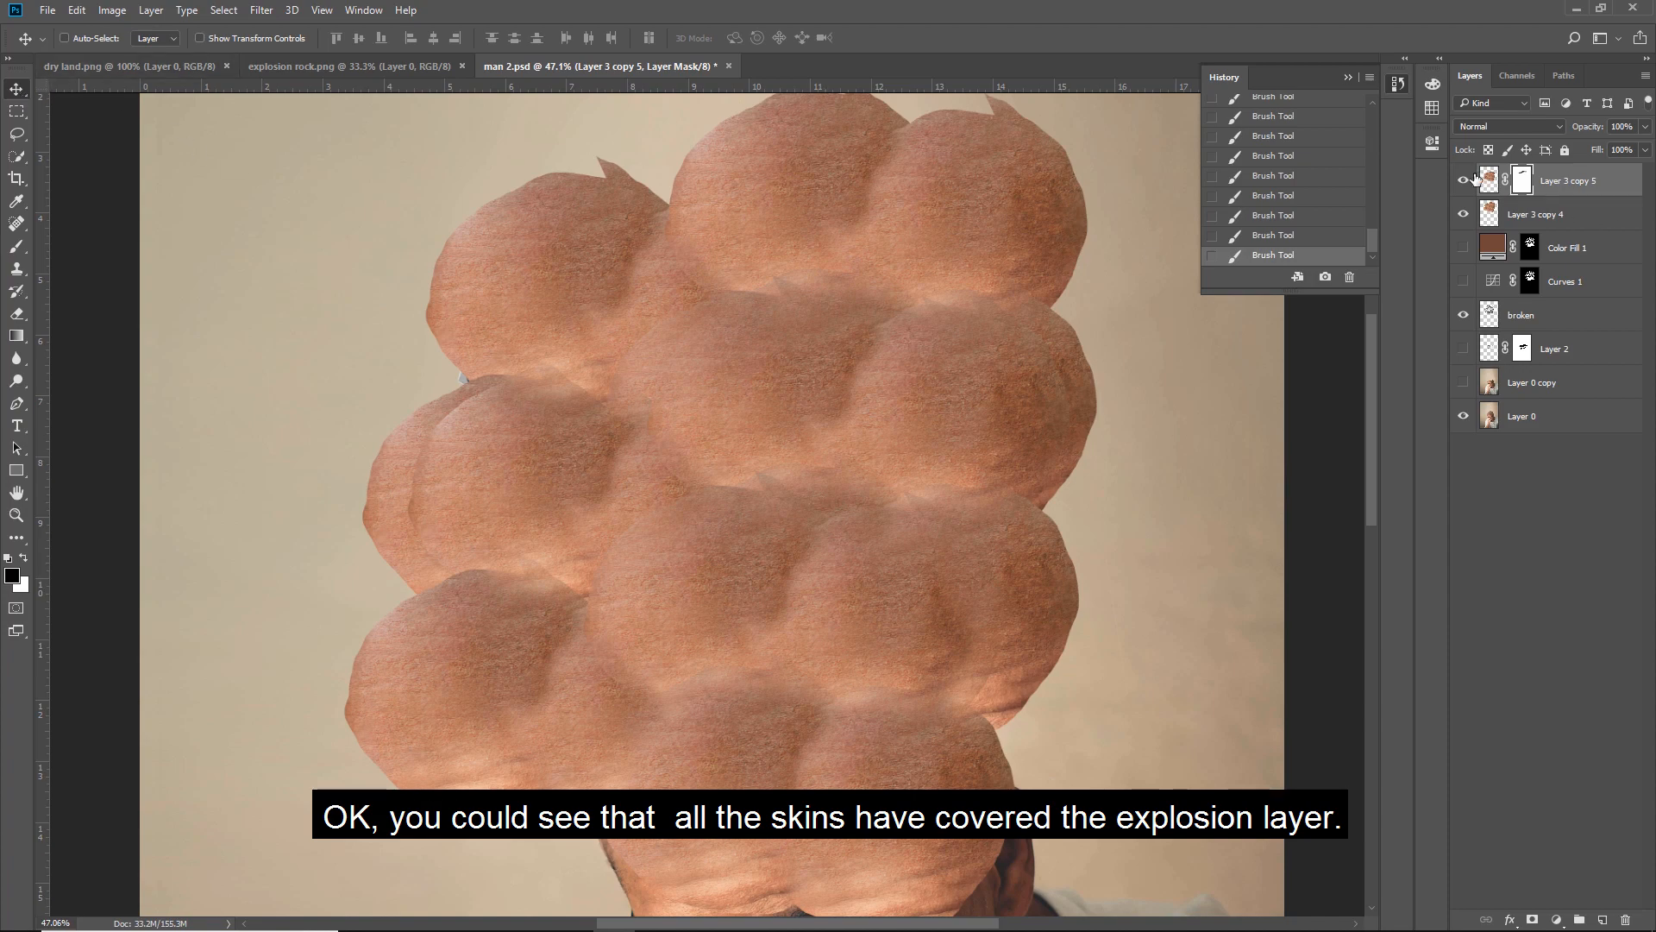
shift+click(1533, 213)
key(ctrl+e)
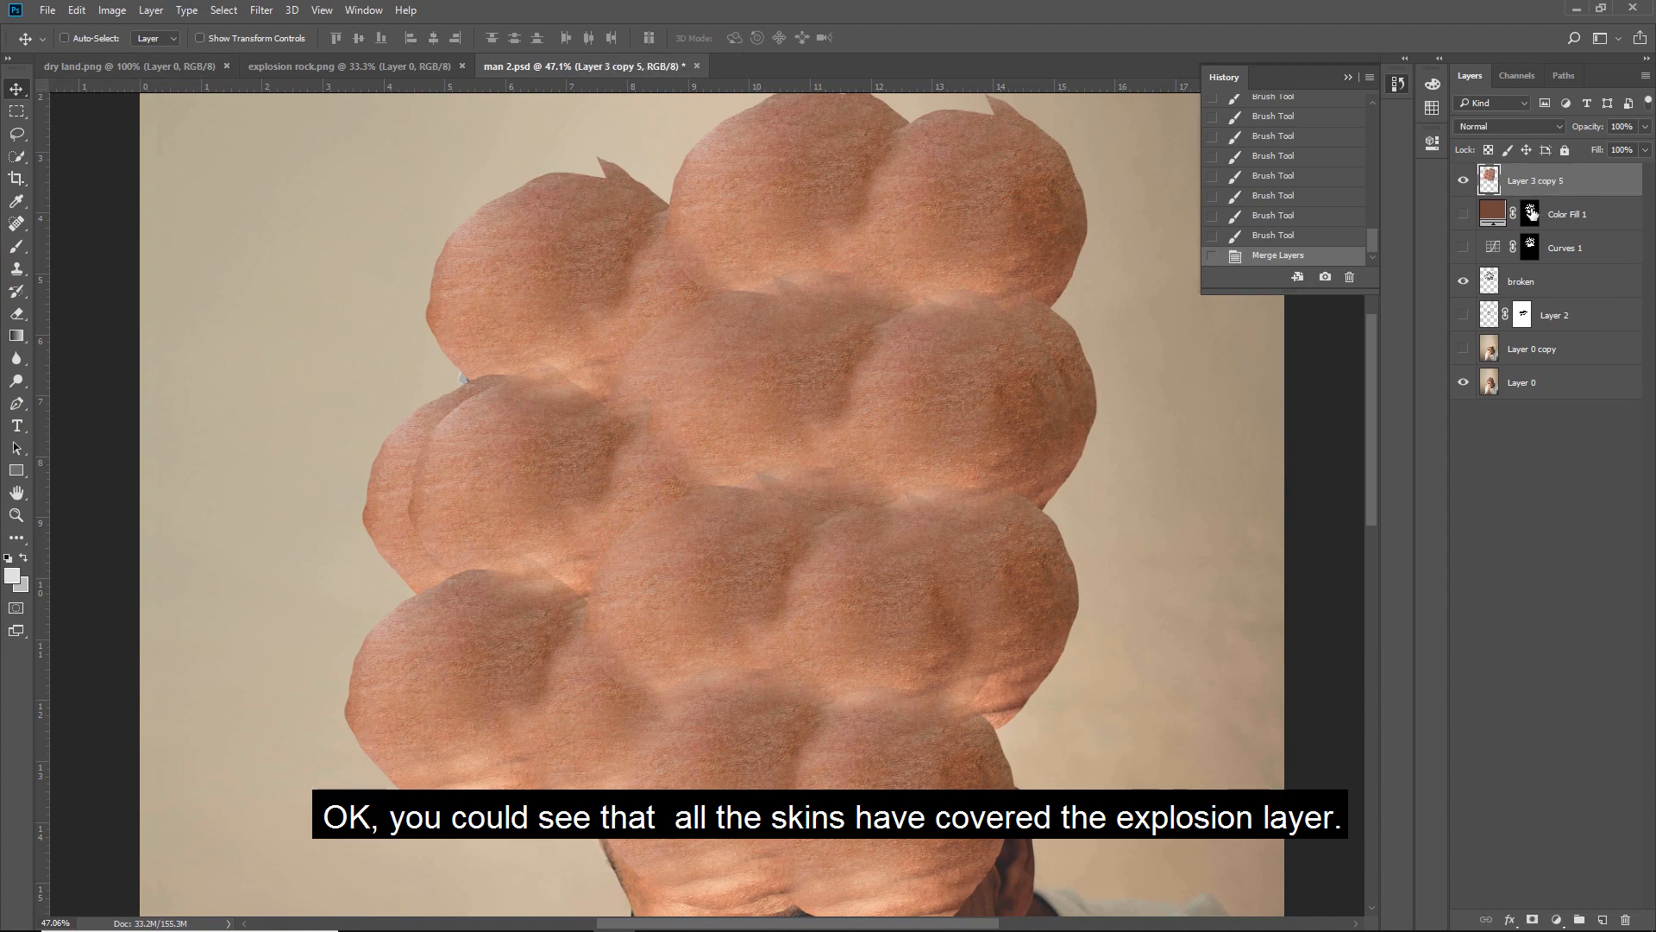
Step: Hide Layer 3 copy 5 and load the pixels of the broken layer as a selection
click(1463, 180)
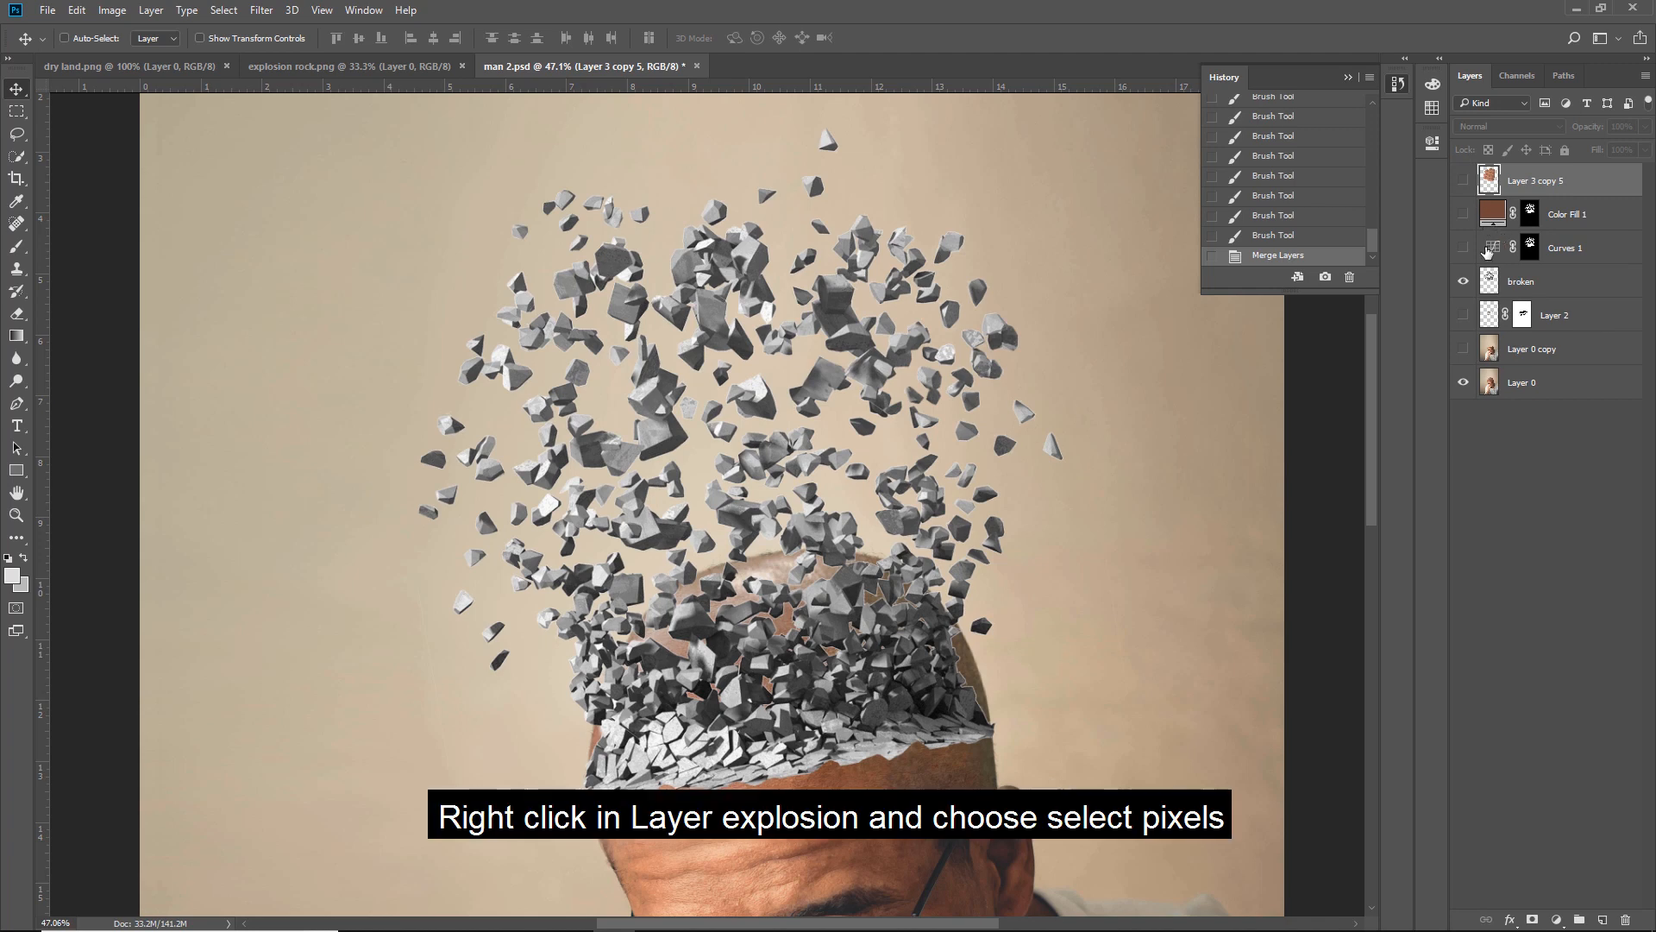
click(1506, 278)
right_click(1501, 276)
click(1504, 333)
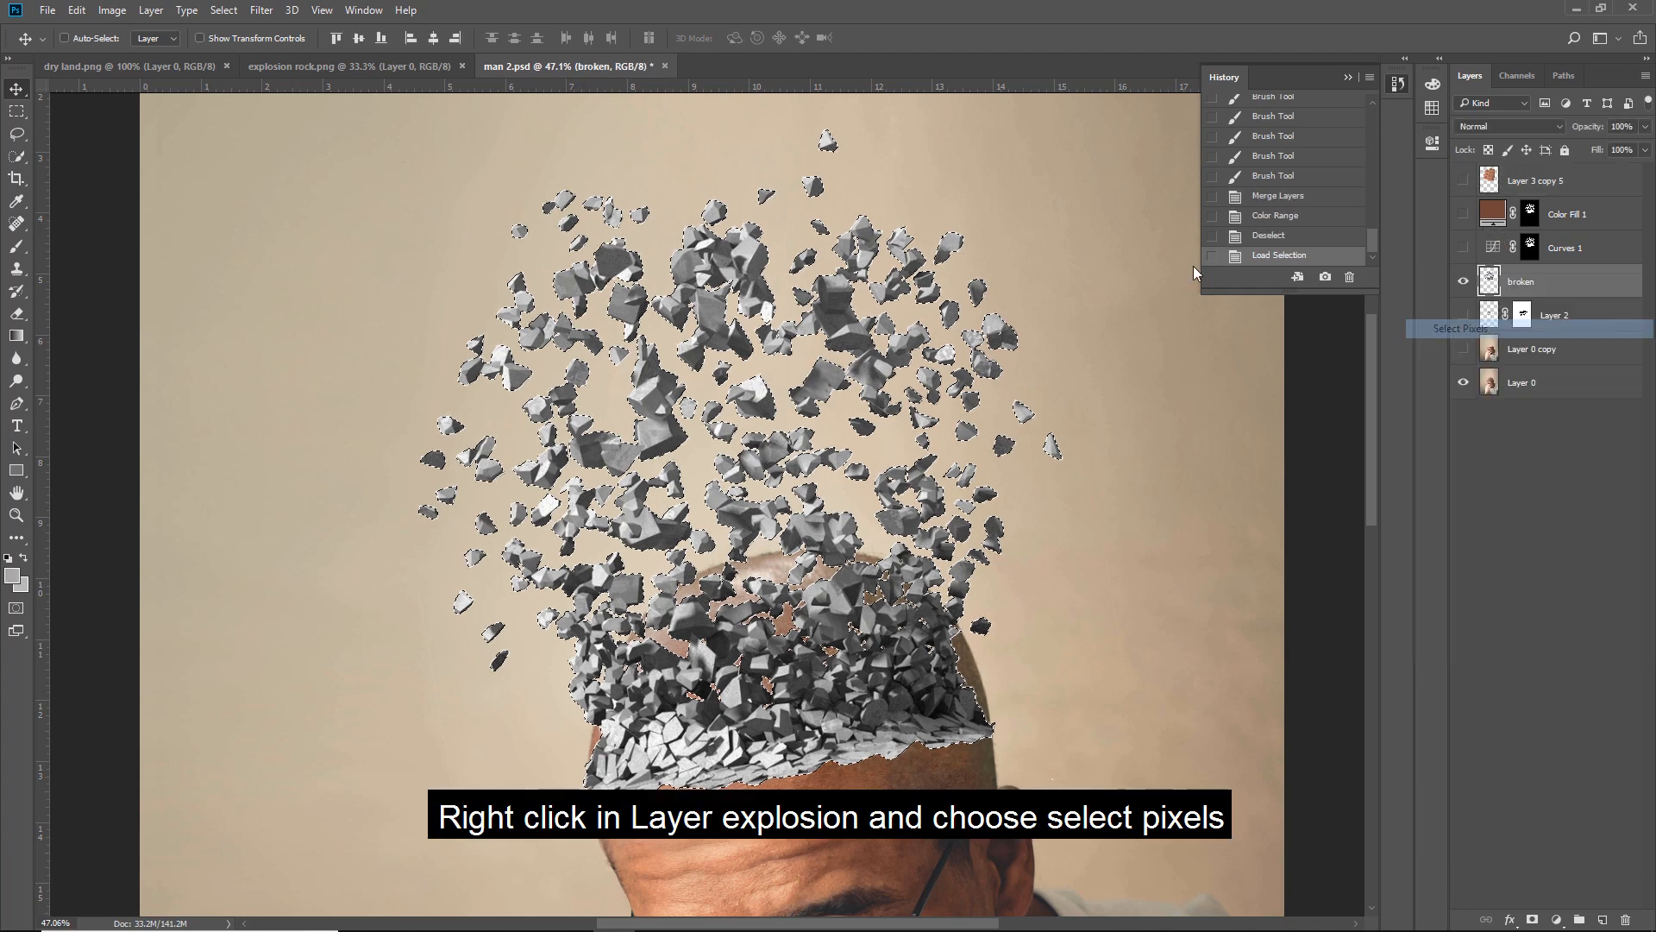
Step: Restrict the selection to the light parts of the stones using Color Range with Sampled Colors and Fuzziness 176
click(223, 10)
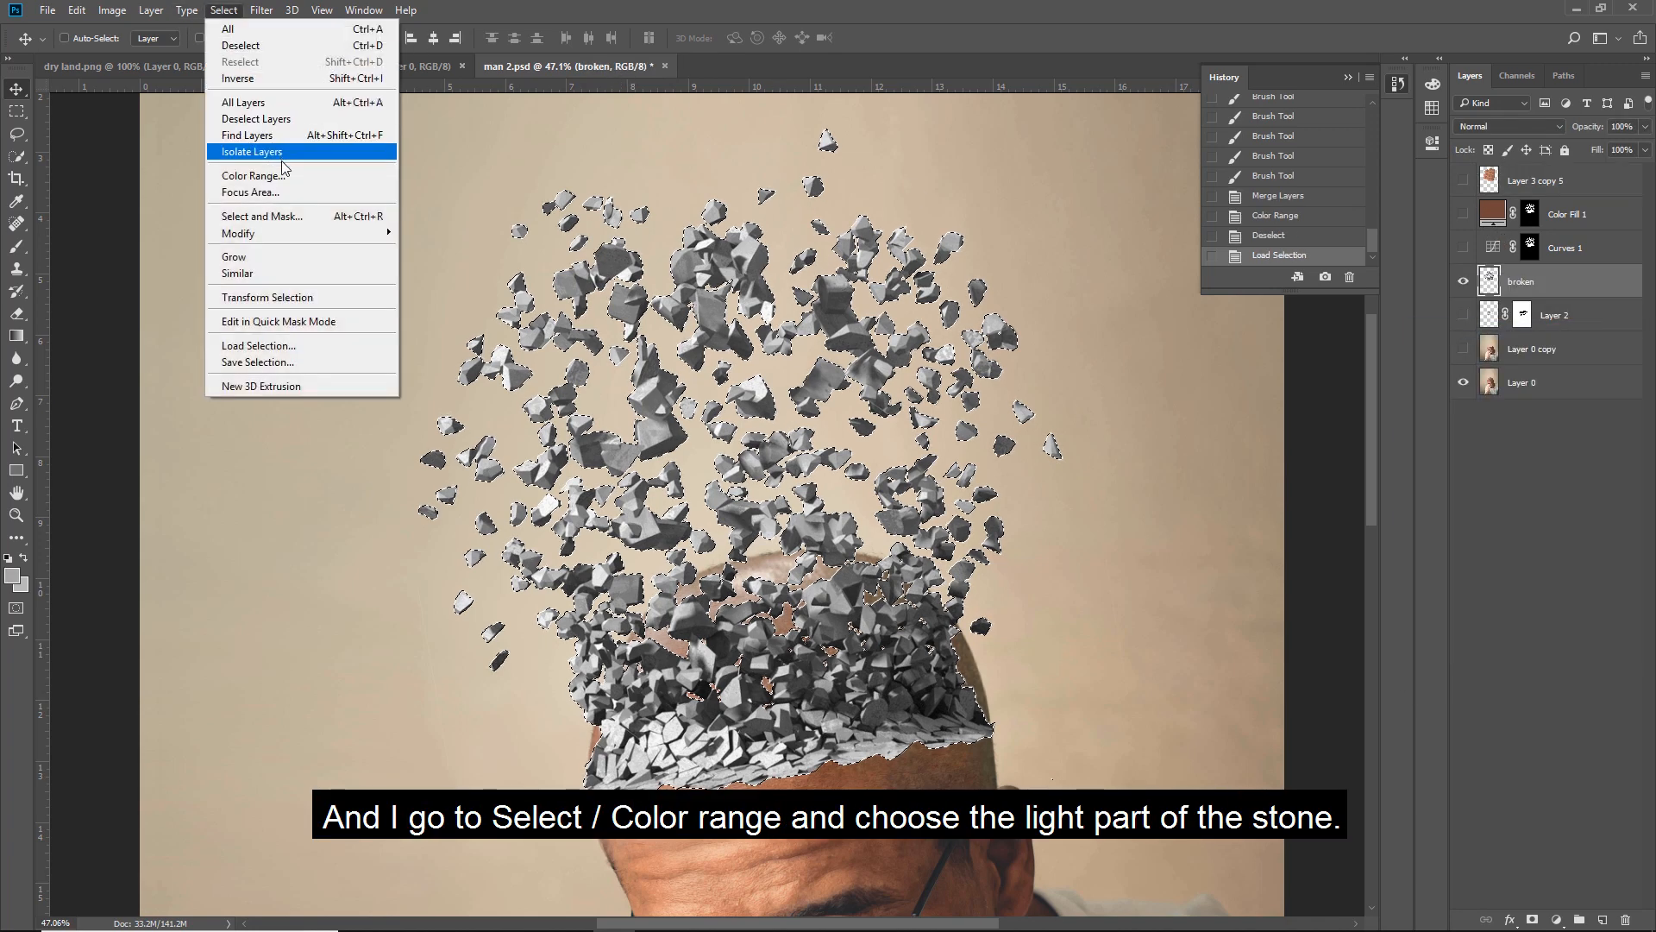
click(311, 177)
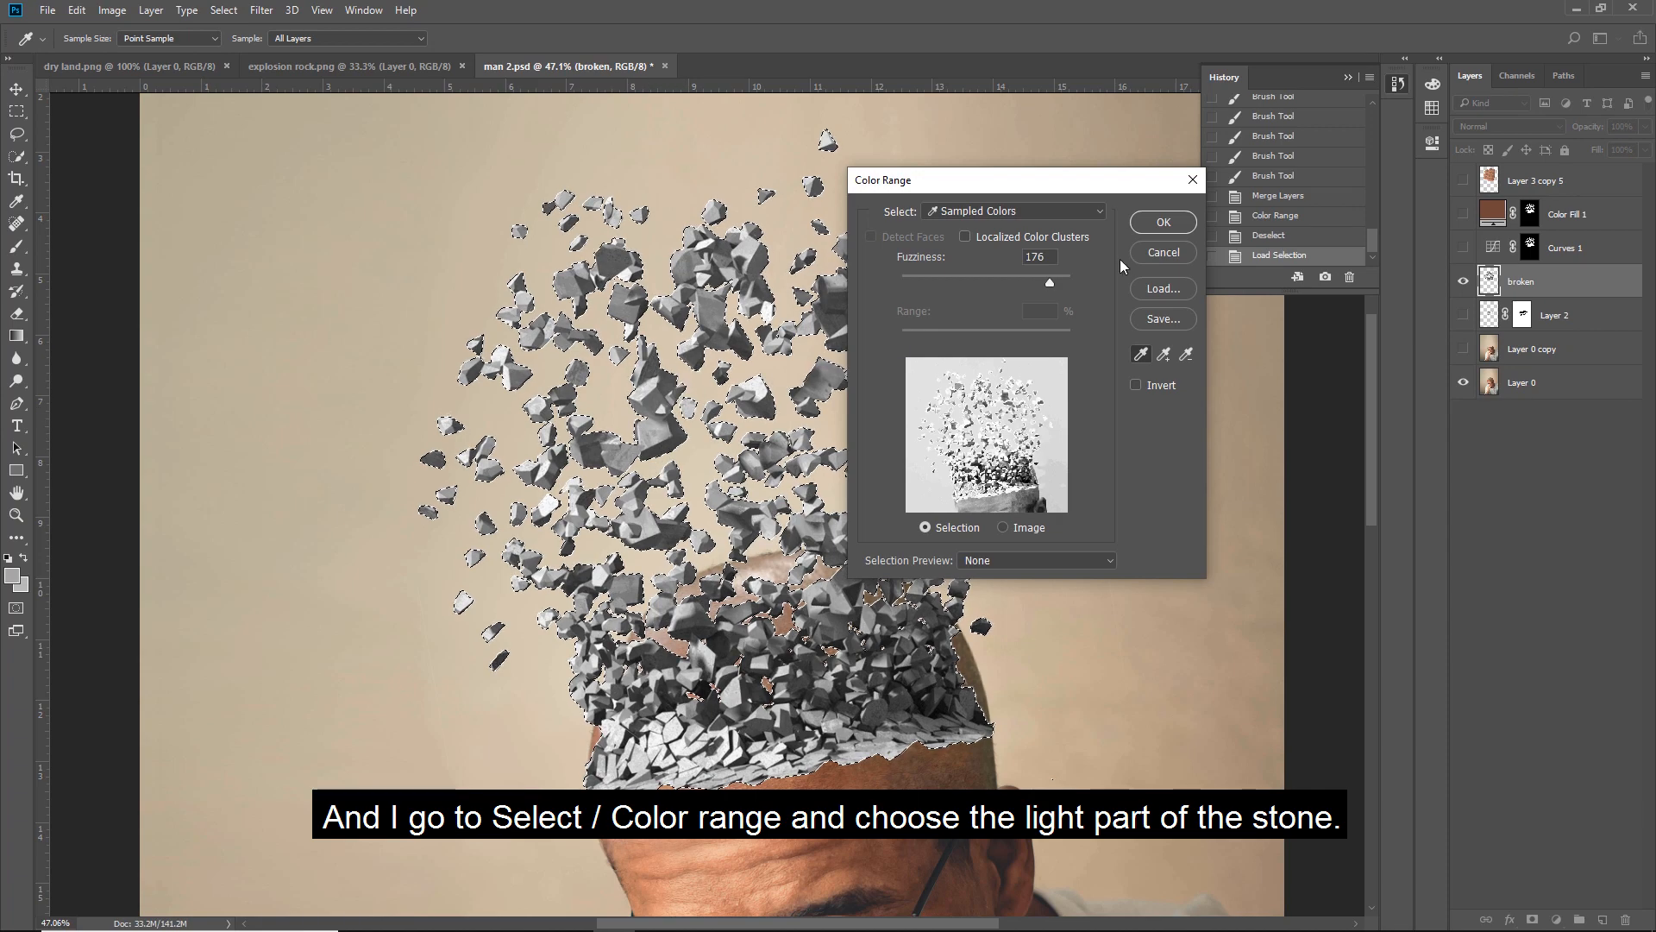
click(1165, 215)
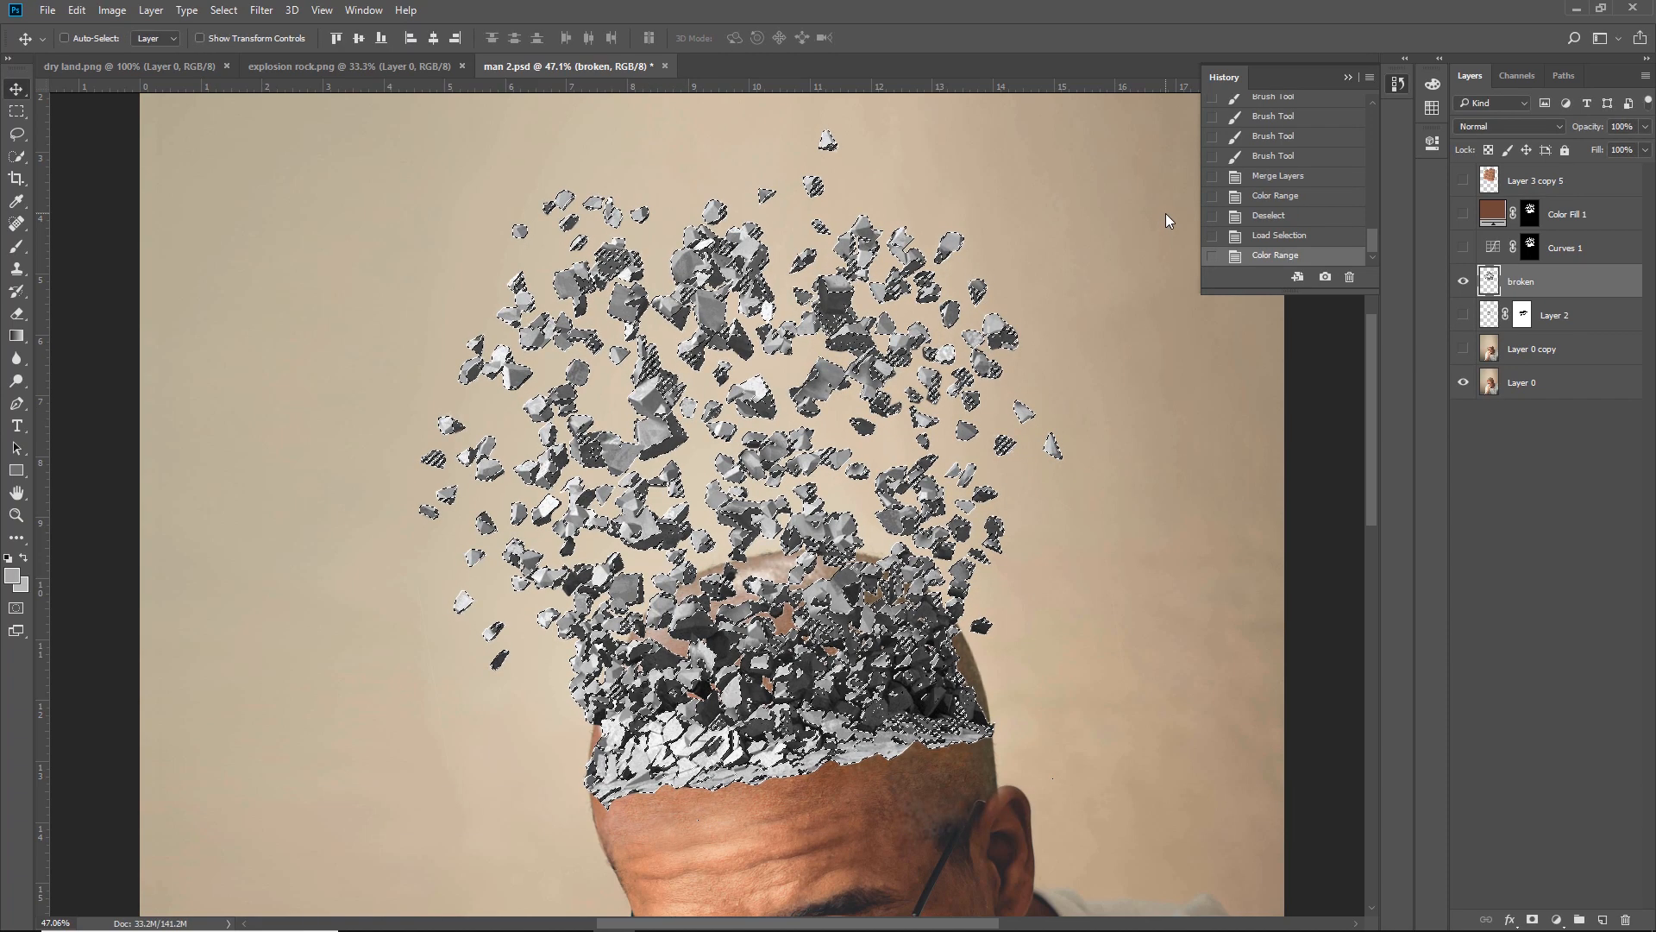
Step: Show Layer 3 copy 5 and copy its selected skin areas to a new layer with Layer Via Copy
click(1464, 180)
click(1492, 183)
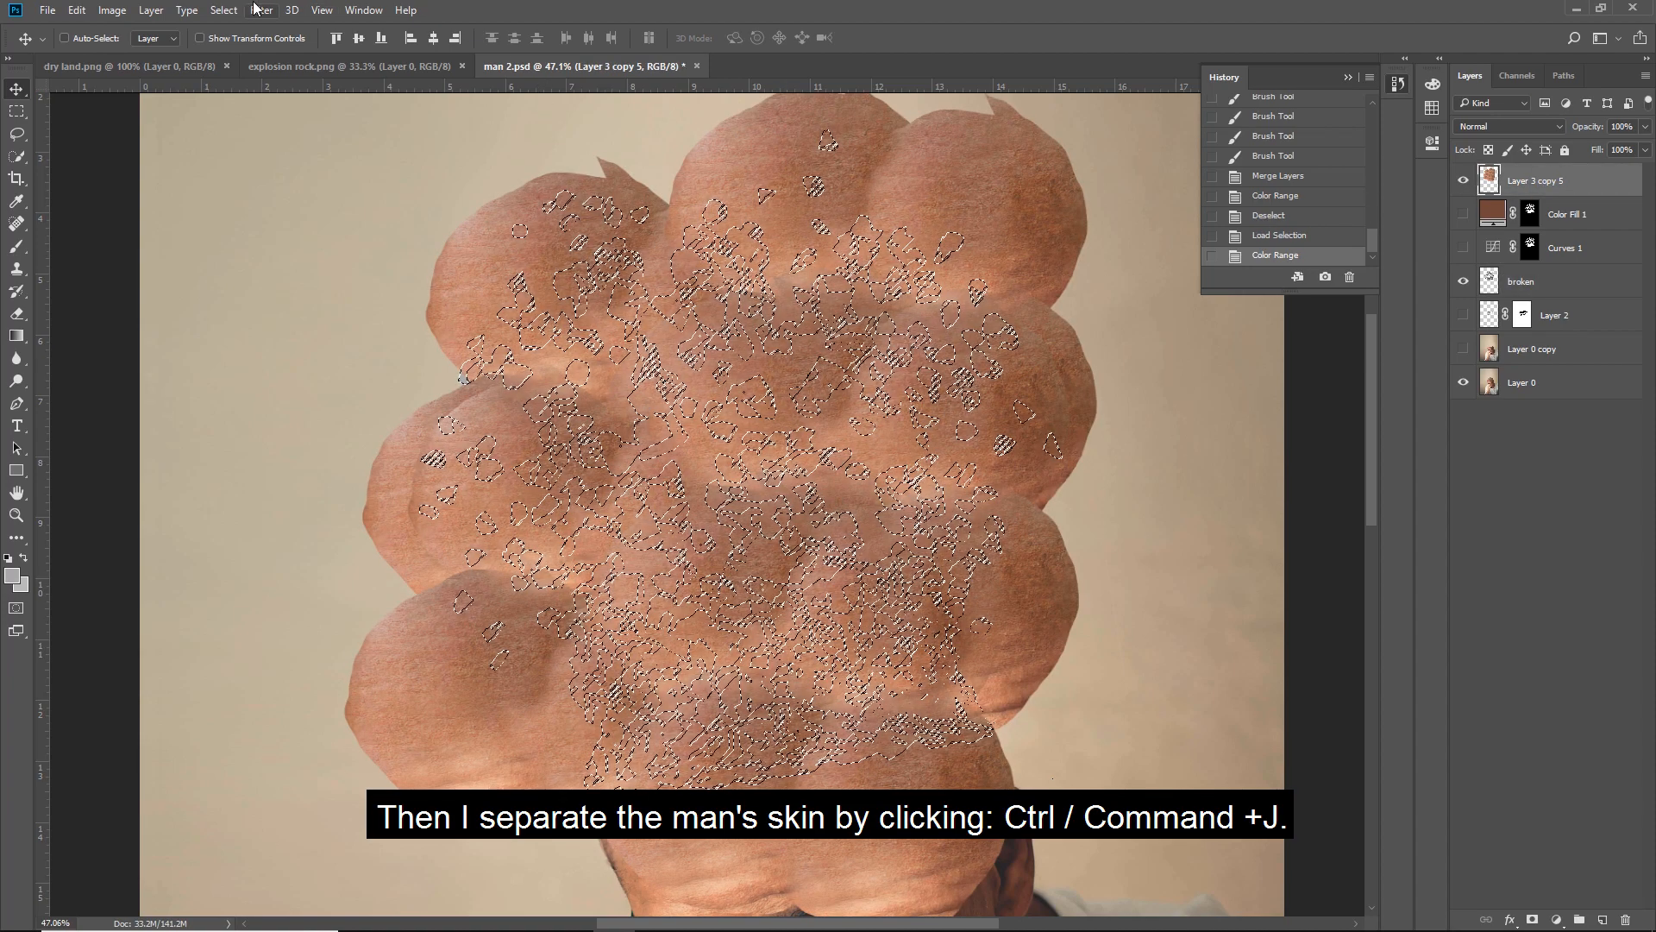
click(151, 10)
mouse_move(159, 31)
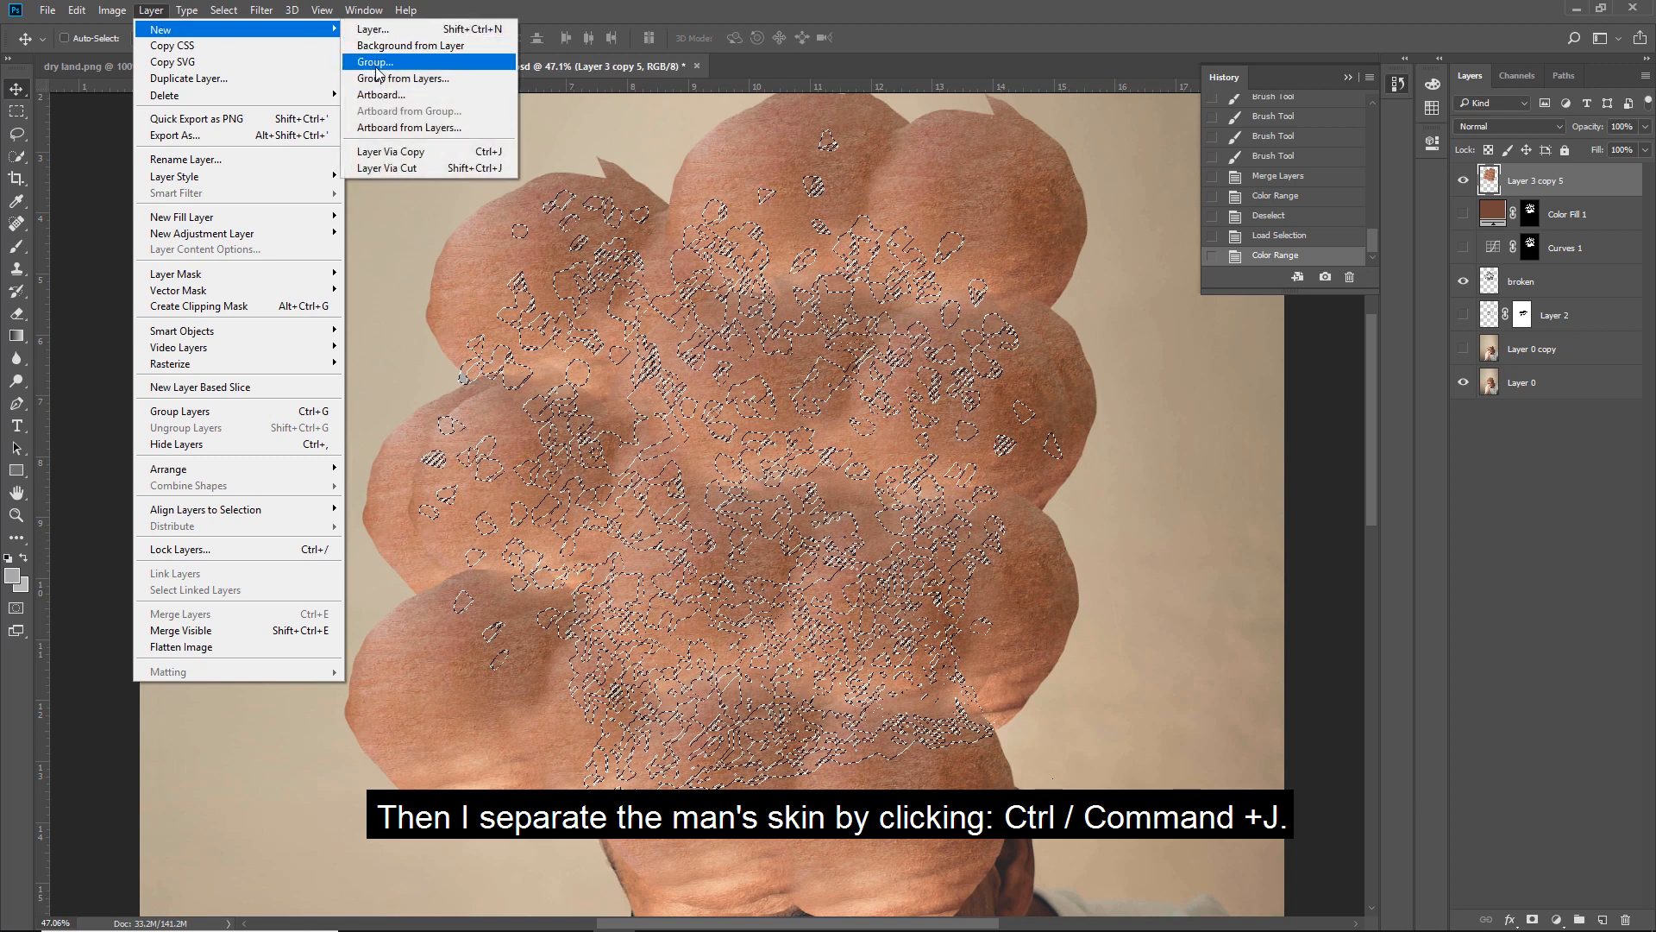
click(393, 145)
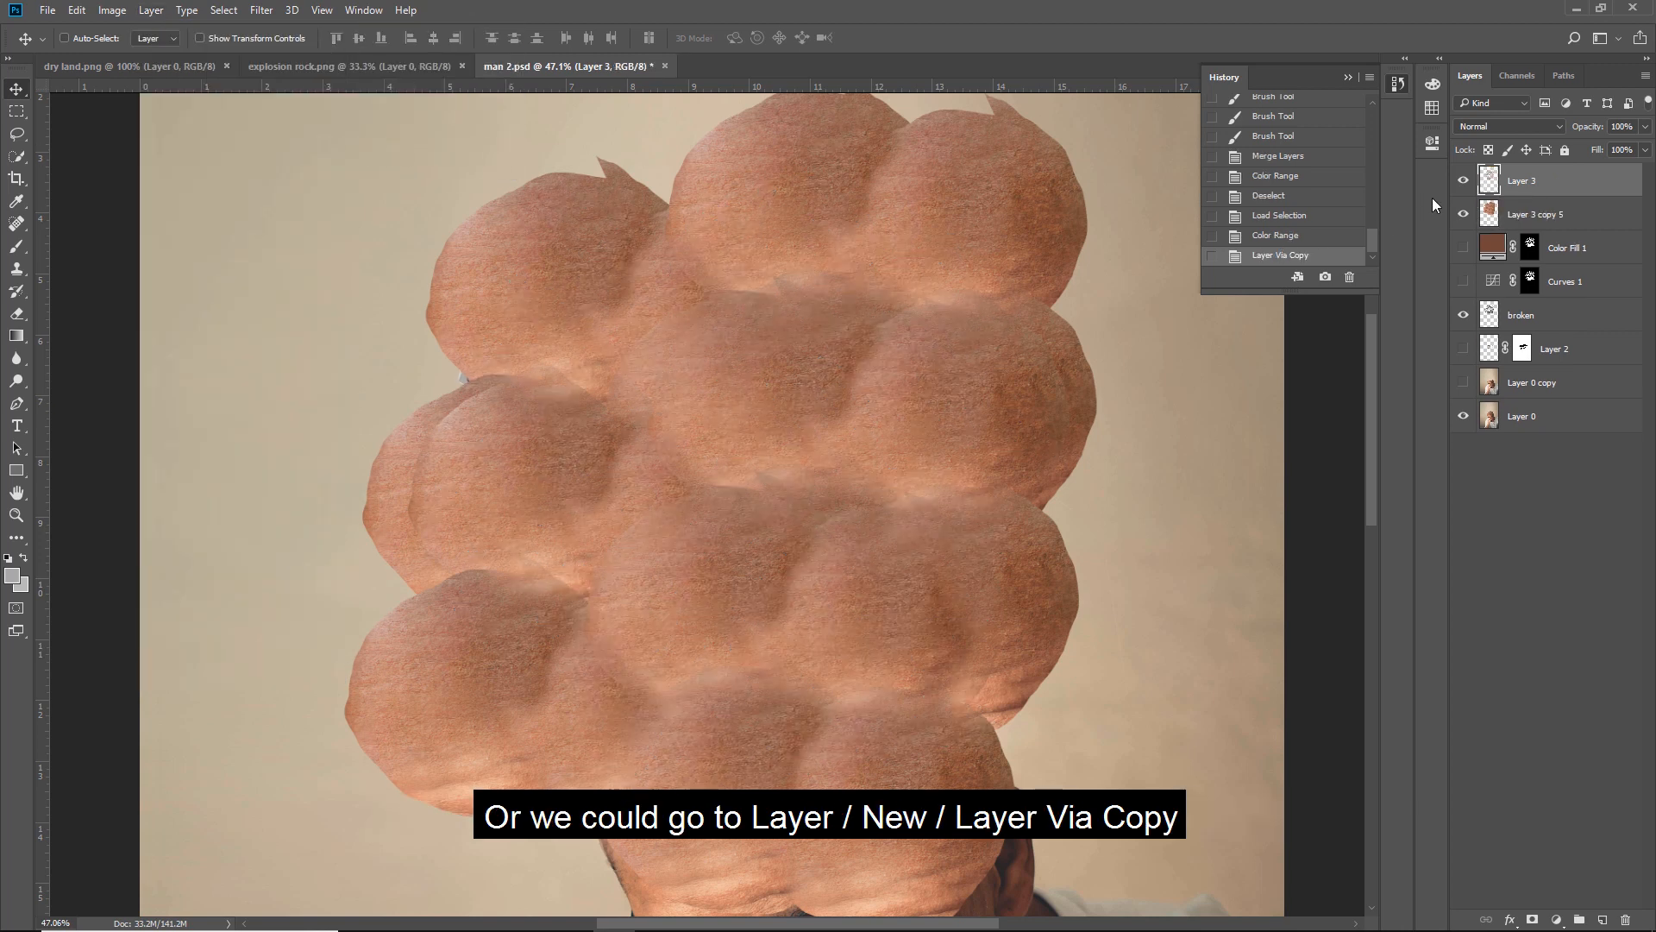
Step: Hide Layer 3 copy 5, make Layer 0 copy visible in place of Layer 0, and inspect the skin-textured rocks up close
click(1461, 214)
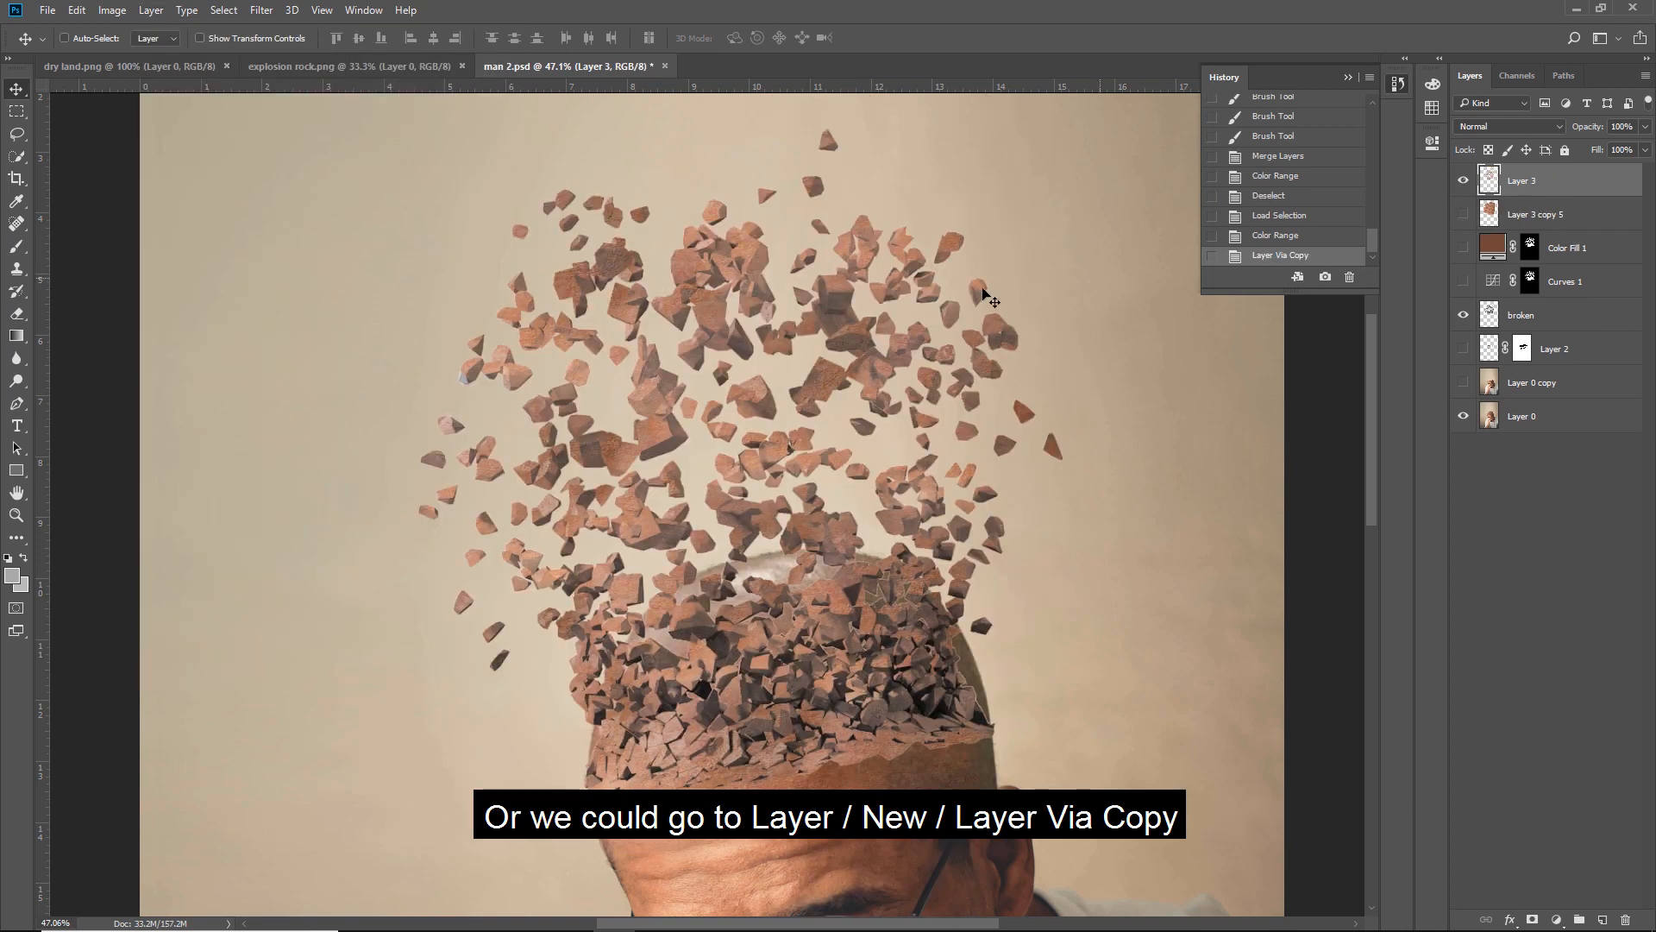
click(1463, 382)
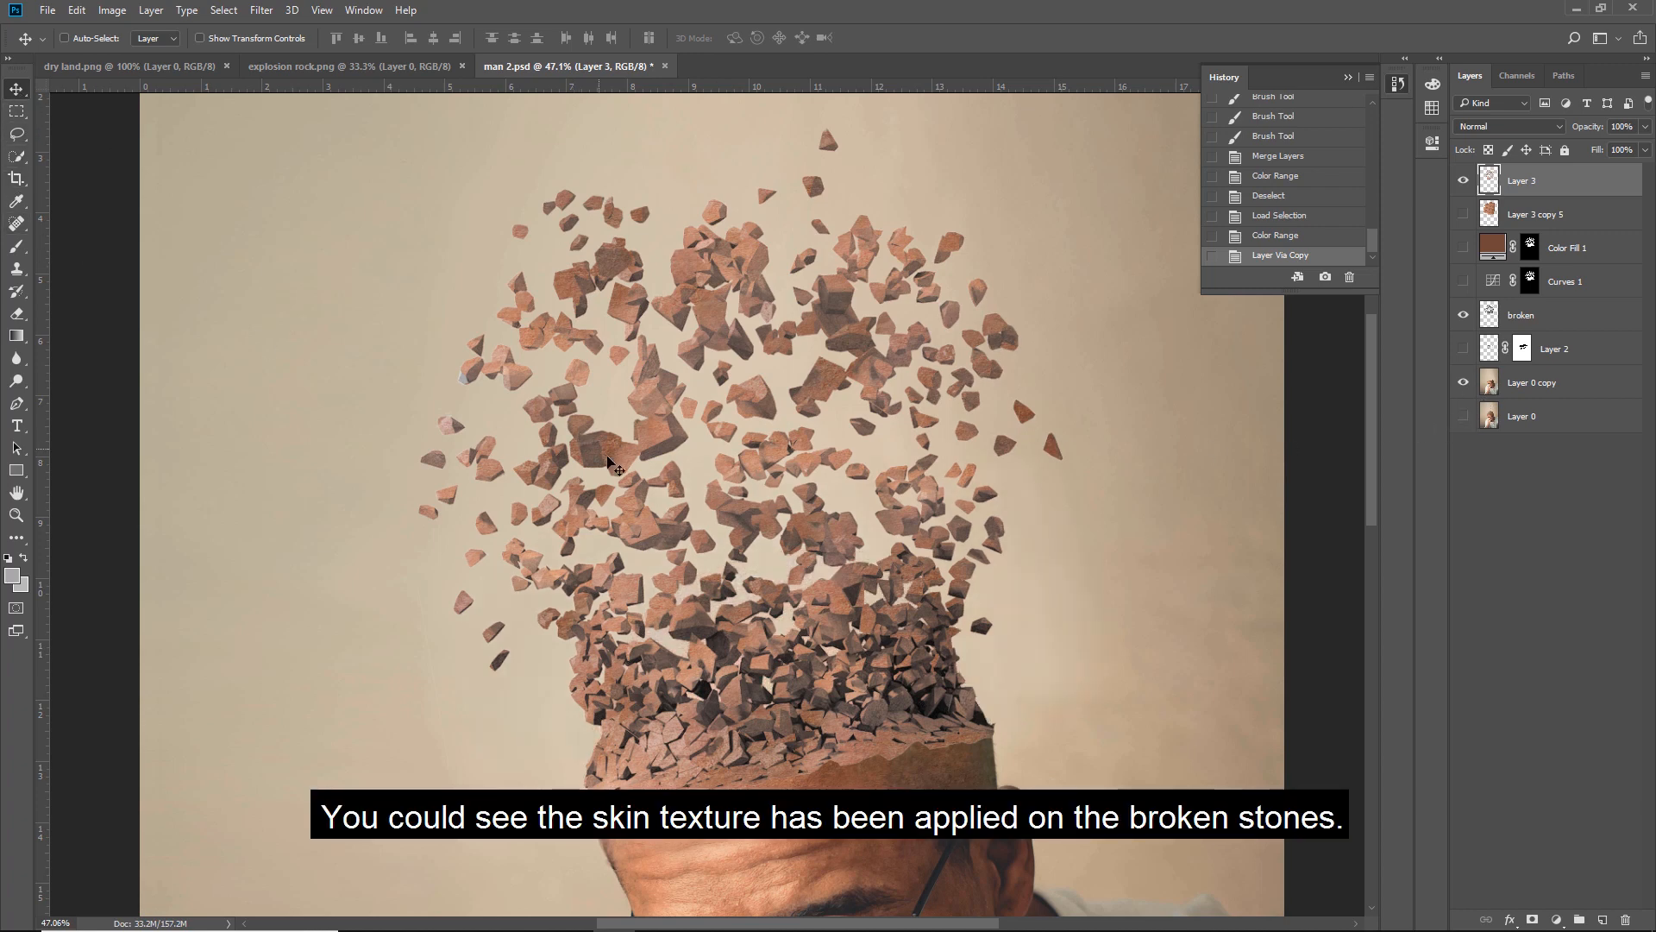
scroll(607, 458, up, 6)
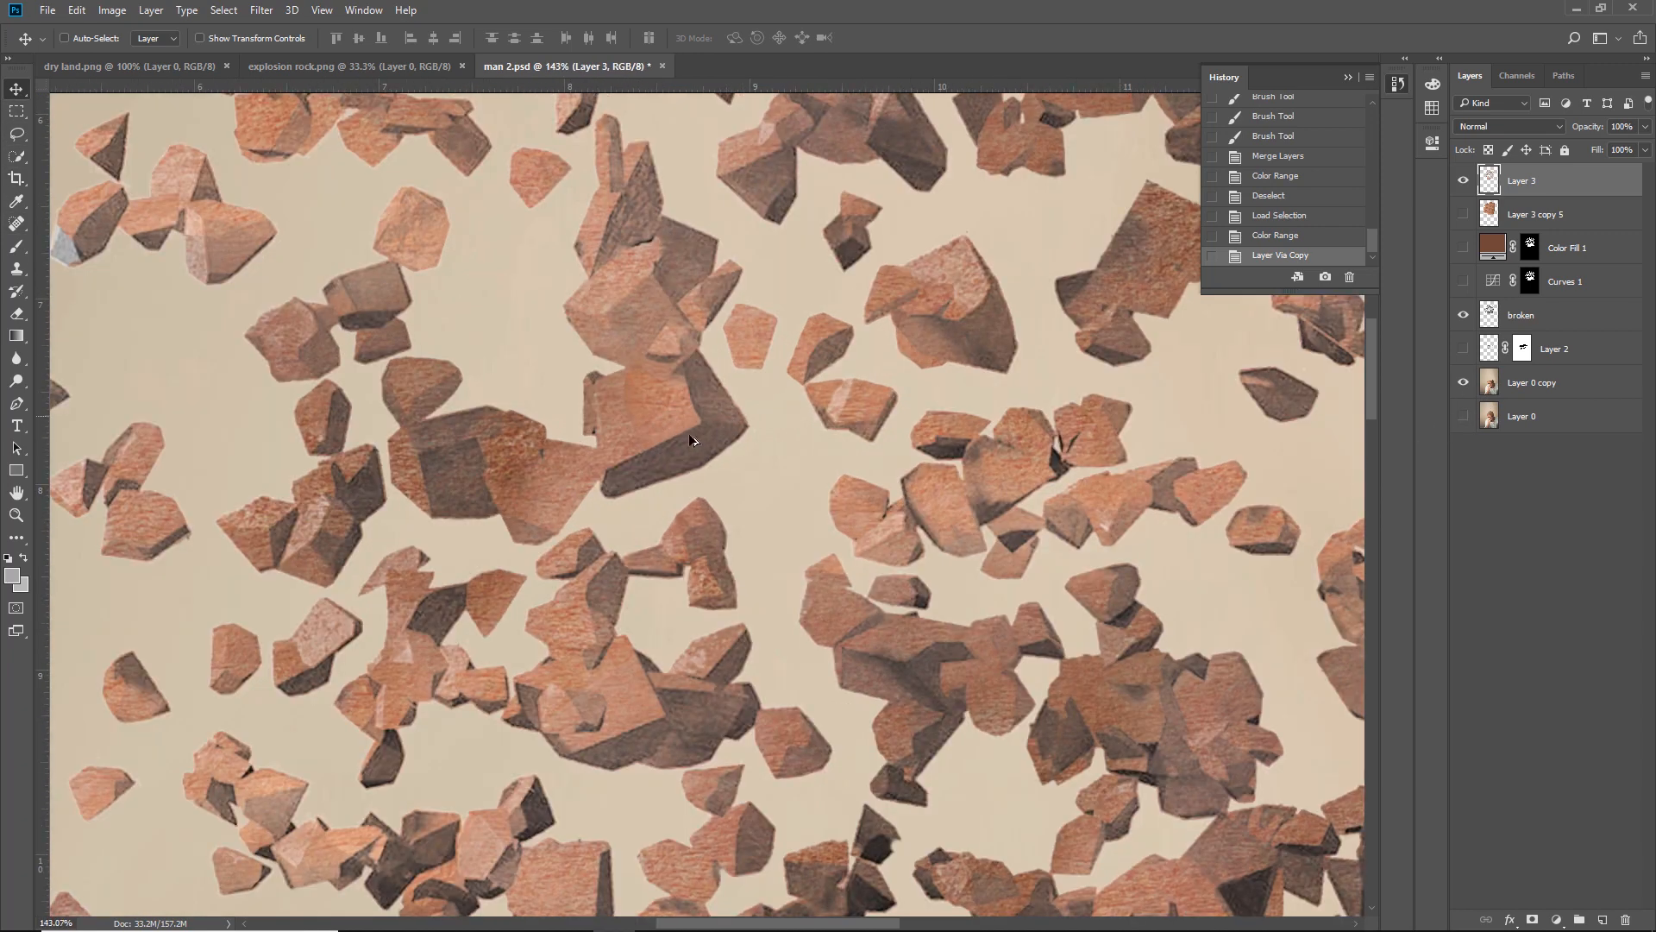
scroll(743, 483, down, 6)
scroll(690, 353, up, 5)
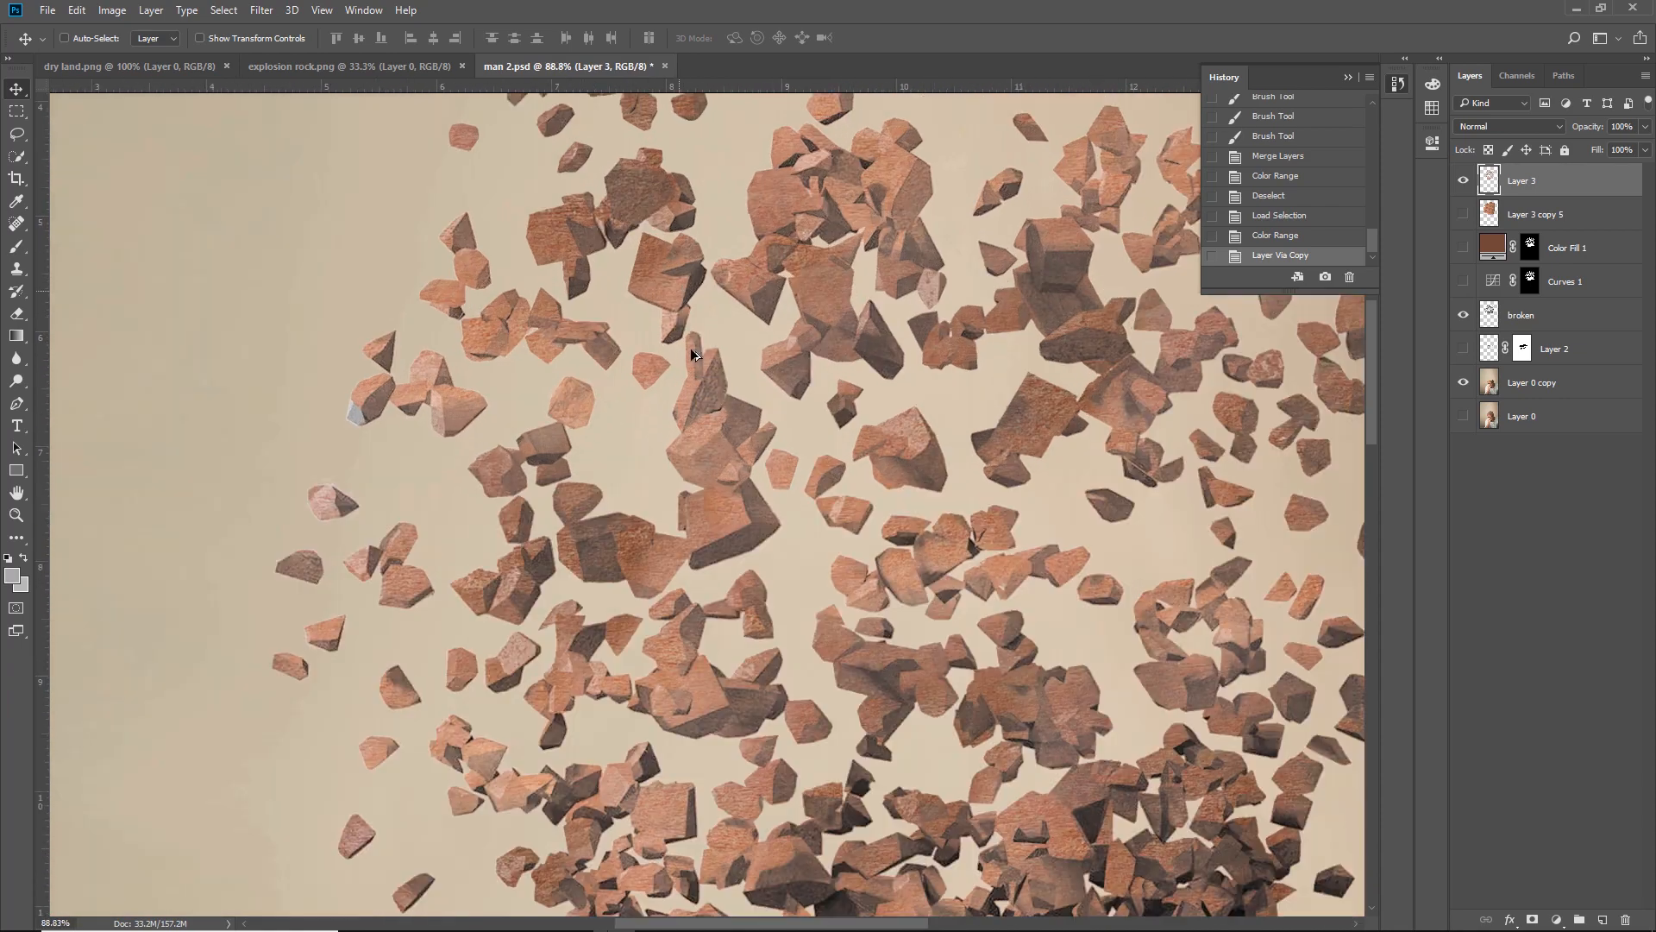
scroll(660, 404, down, 5)
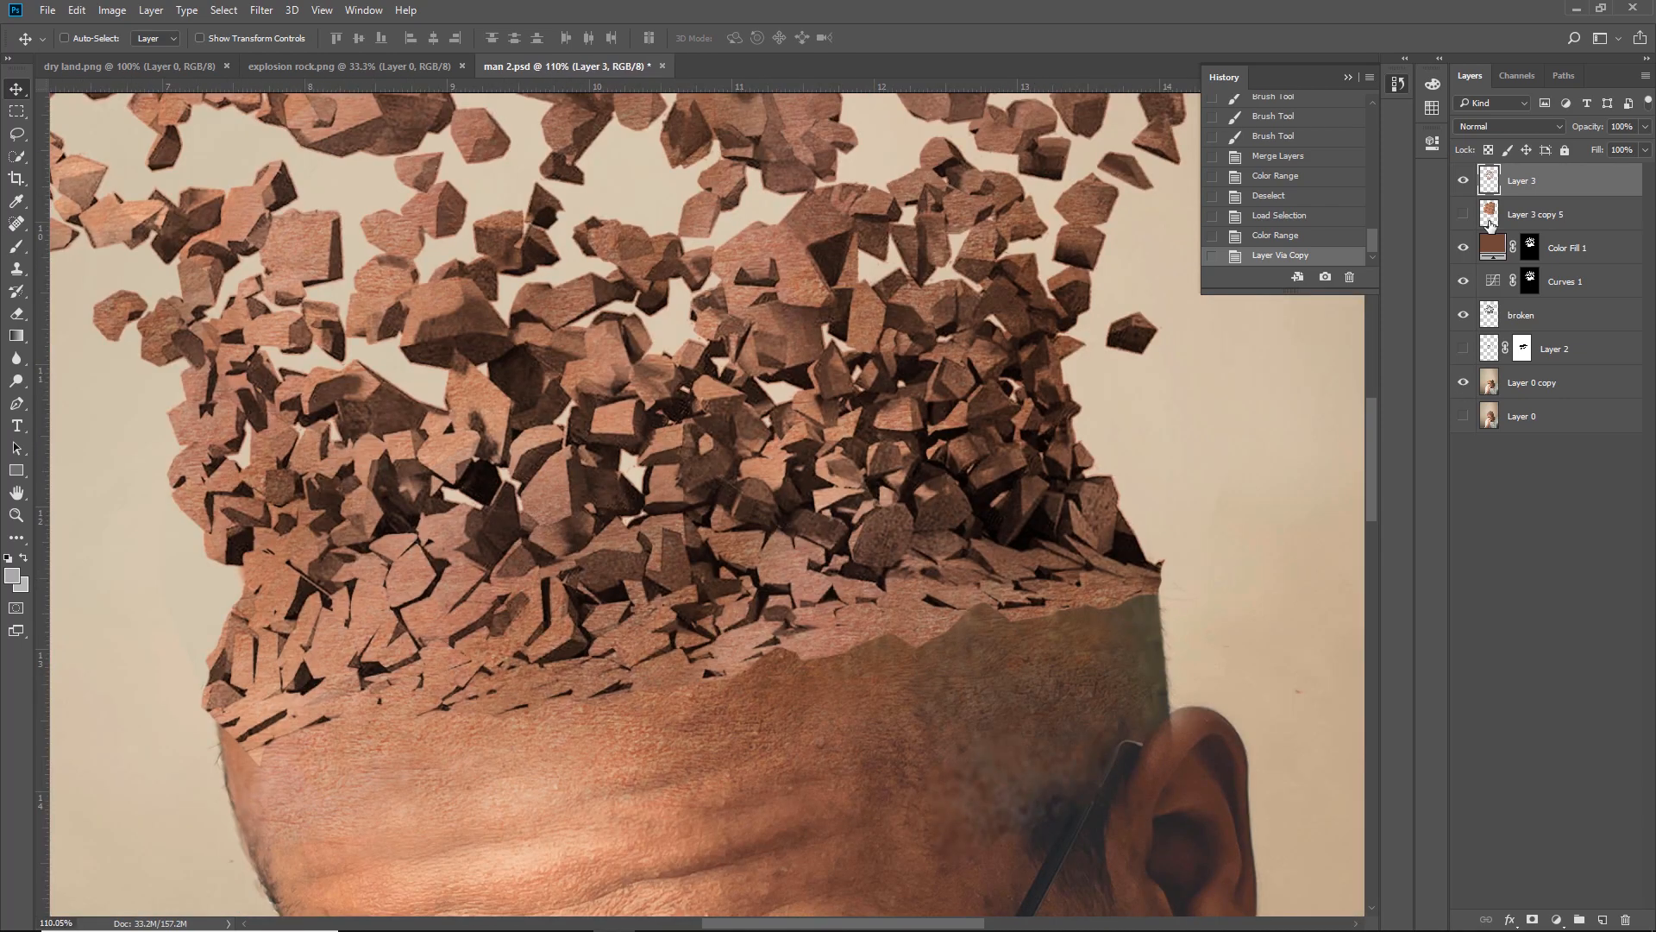
Step: Hide Layer 3, Color Fill 1 and Curves 1 so that only the original rocks show over the man
click(1465, 181)
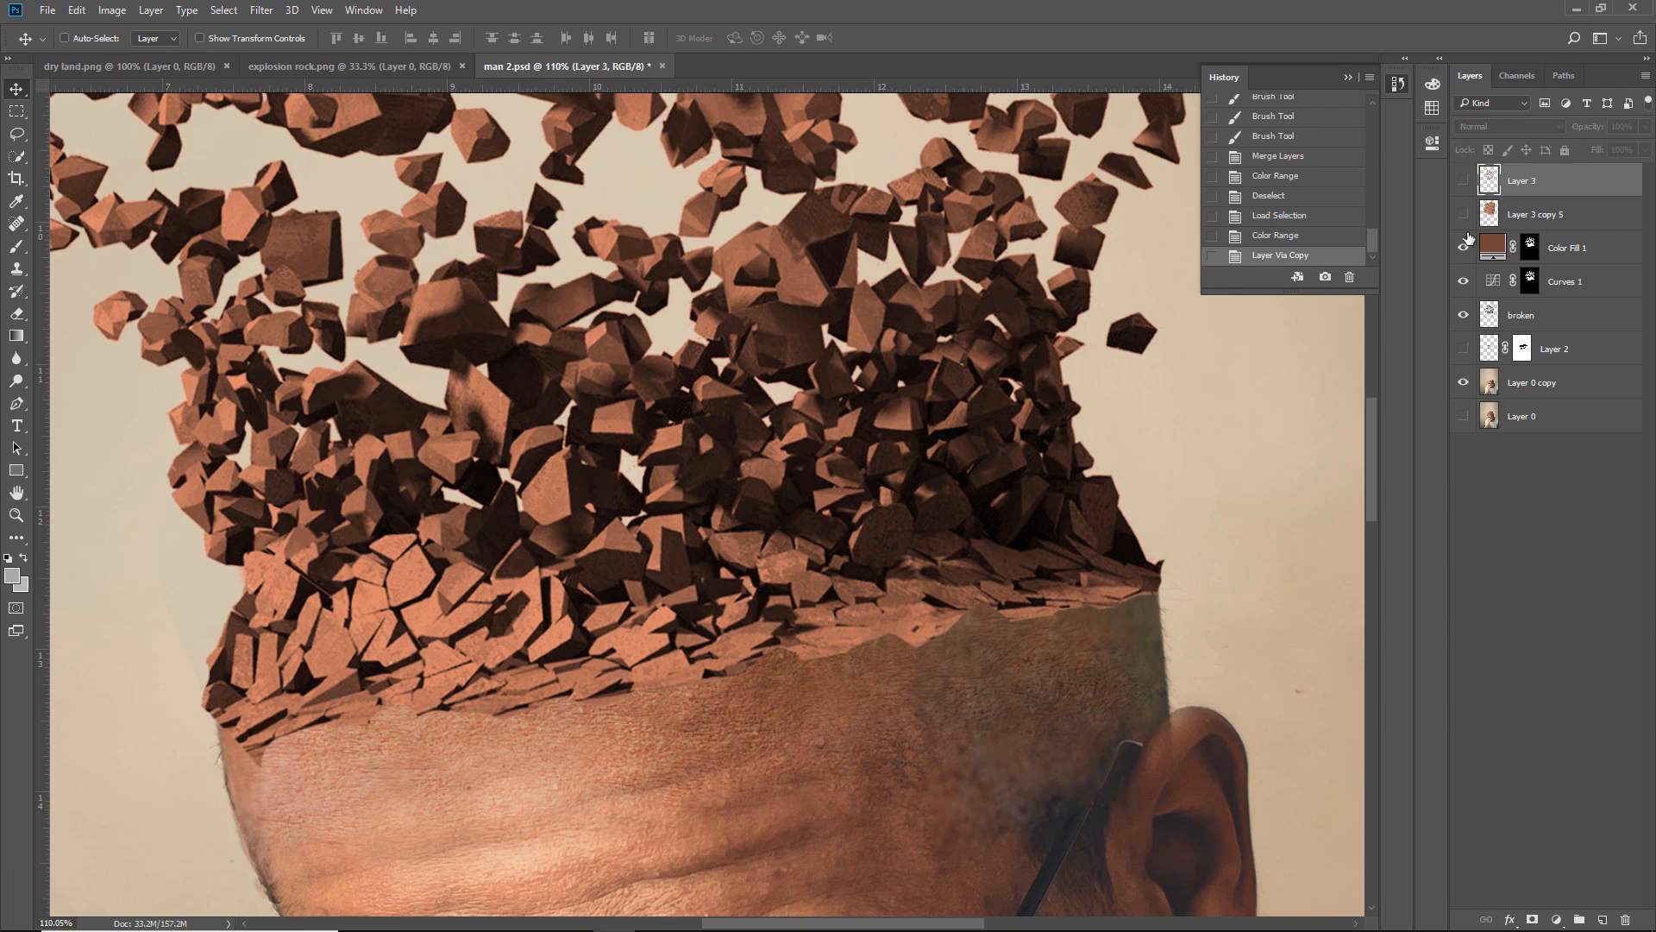
click(1463, 281)
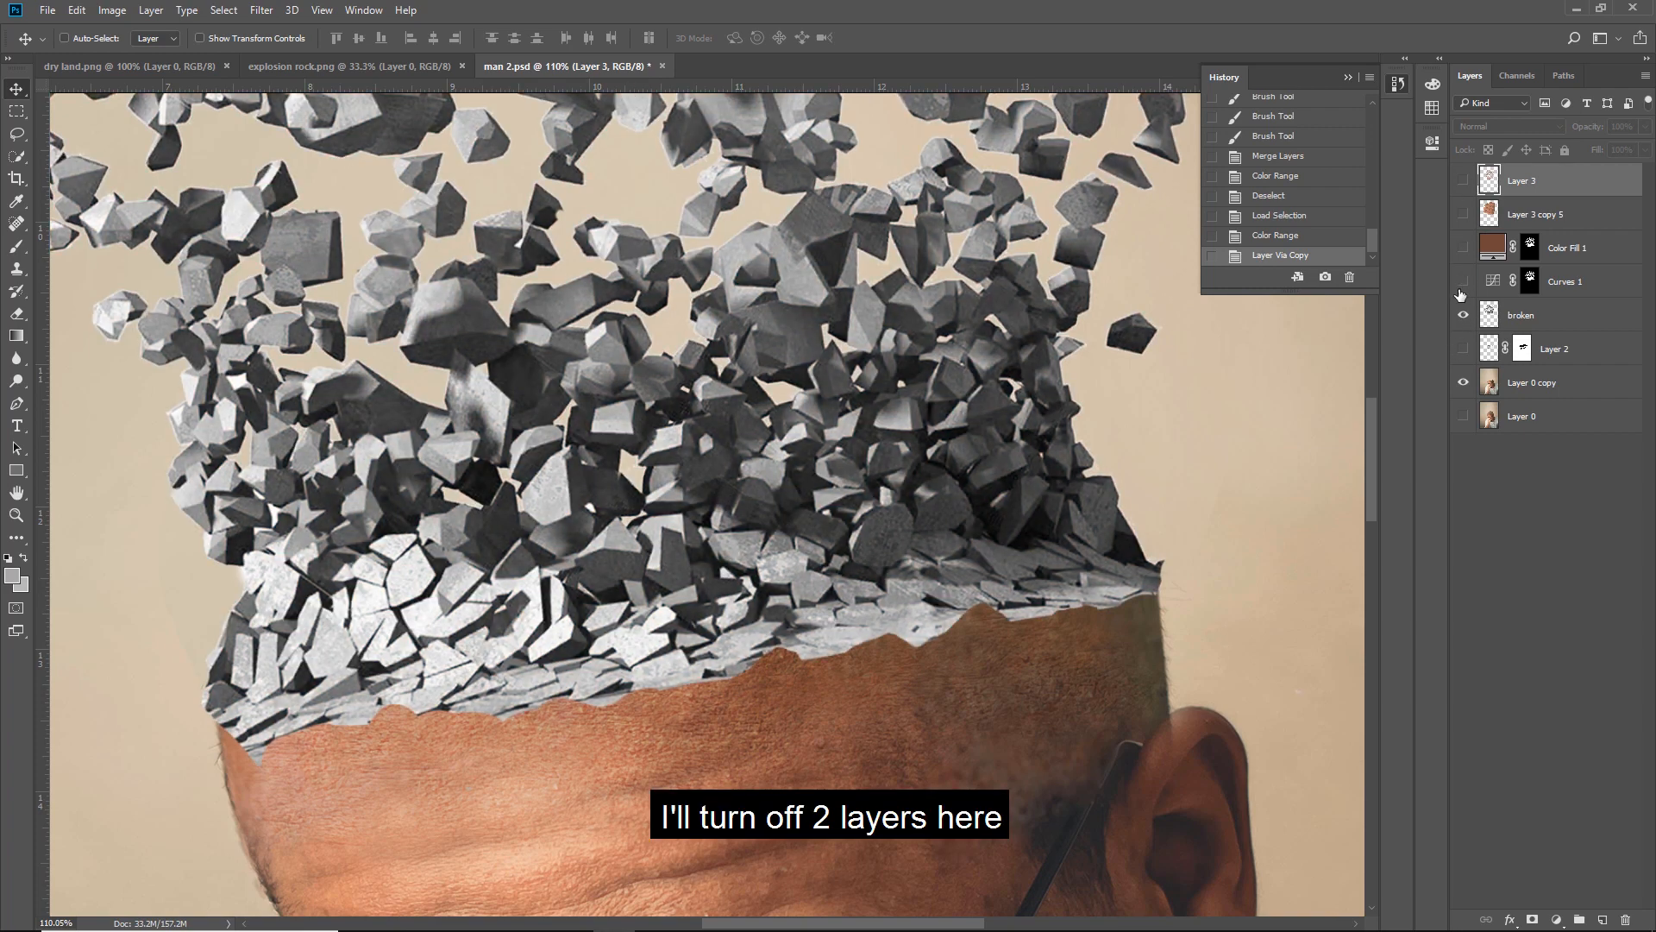
Step: Hide Layer 0 copy, make Layer 0 visible in its place and select Layer 0
click(1463, 382)
click(1463, 416)
click(1536, 416)
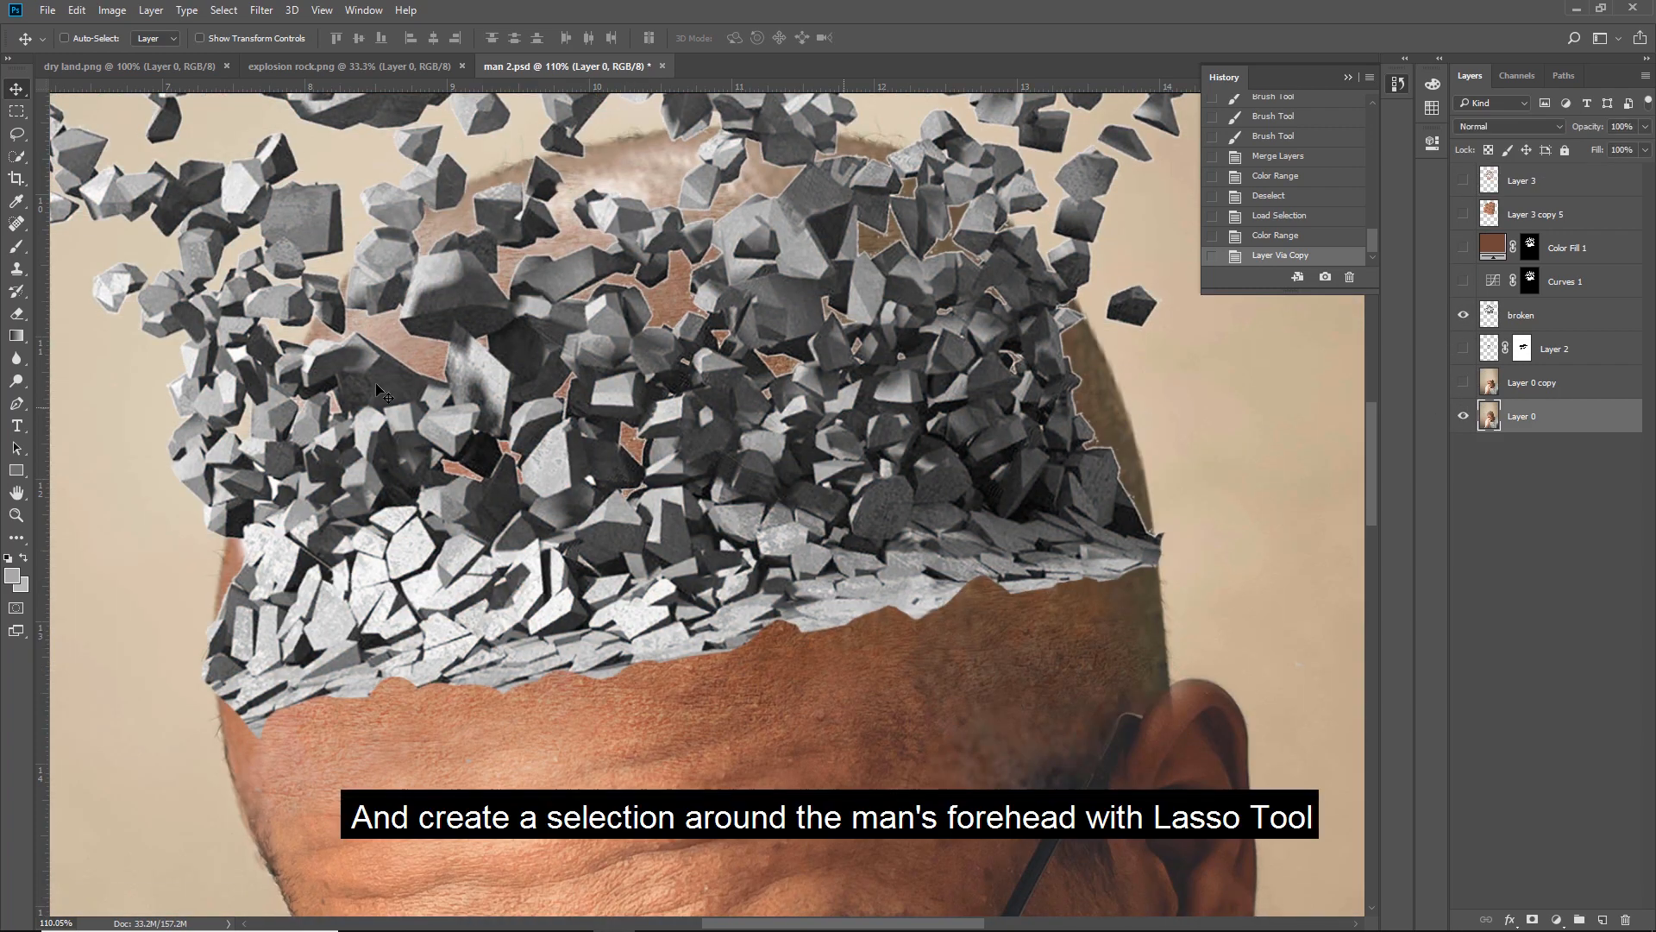
Step: Select the man's forehead and the lower rock area on Layer 0 with the Lasso, excluding the background beside the head with Quick Selection
click(16, 134)
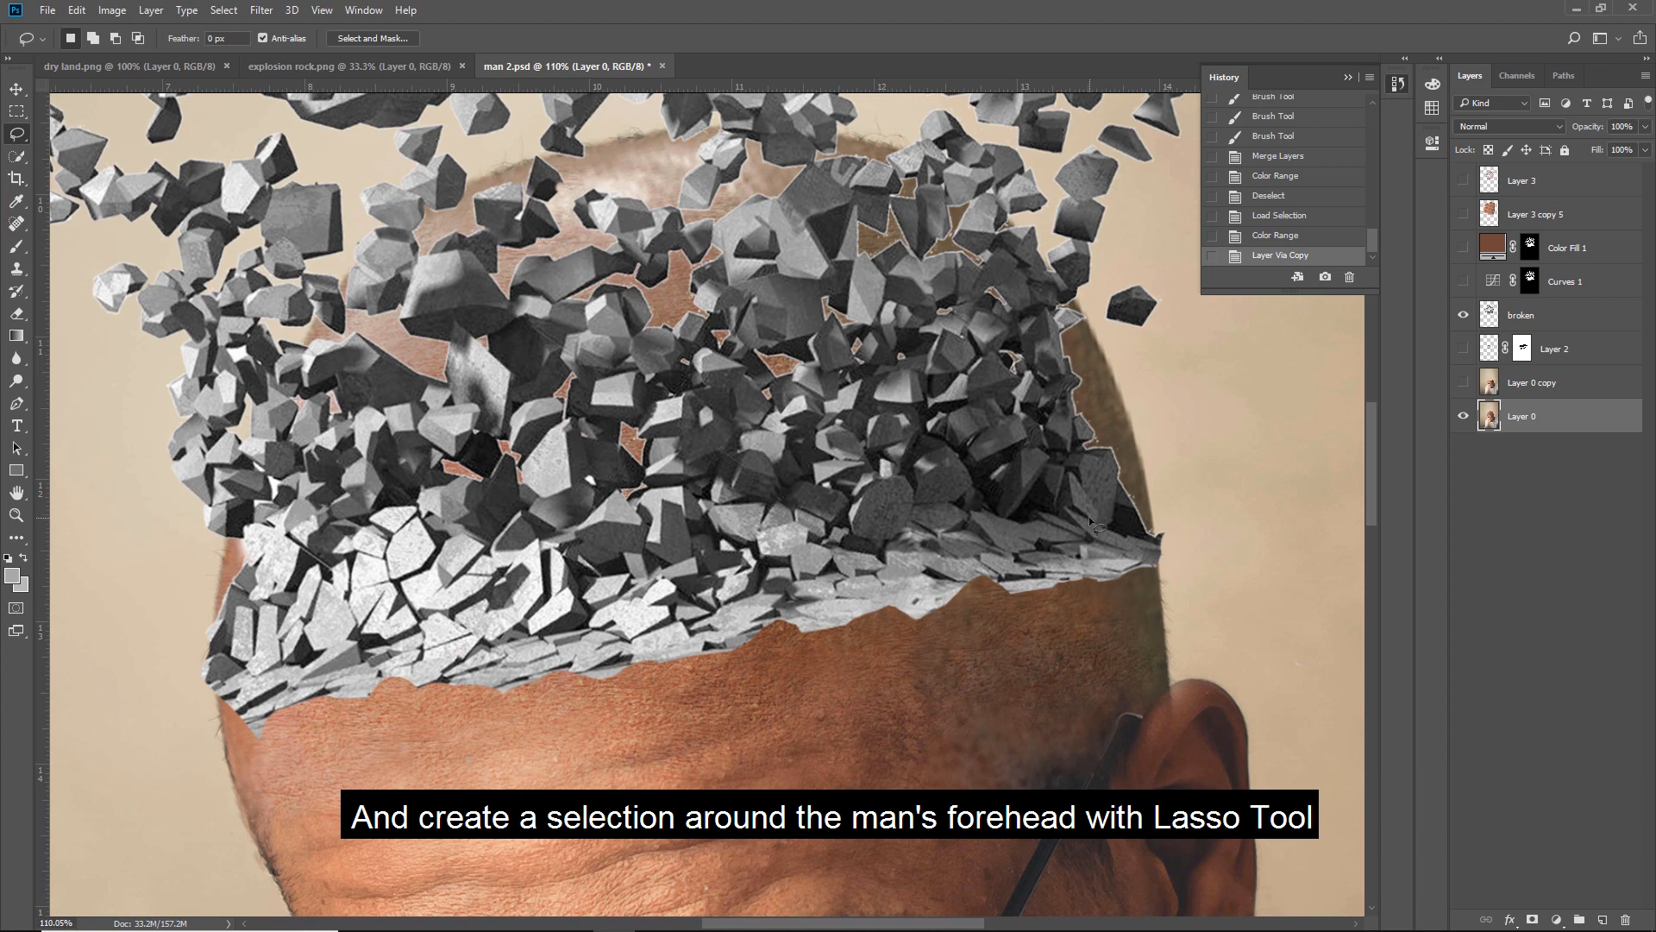
drag(837, 516, 463, 550)
drag(319, 579, 248, 609)
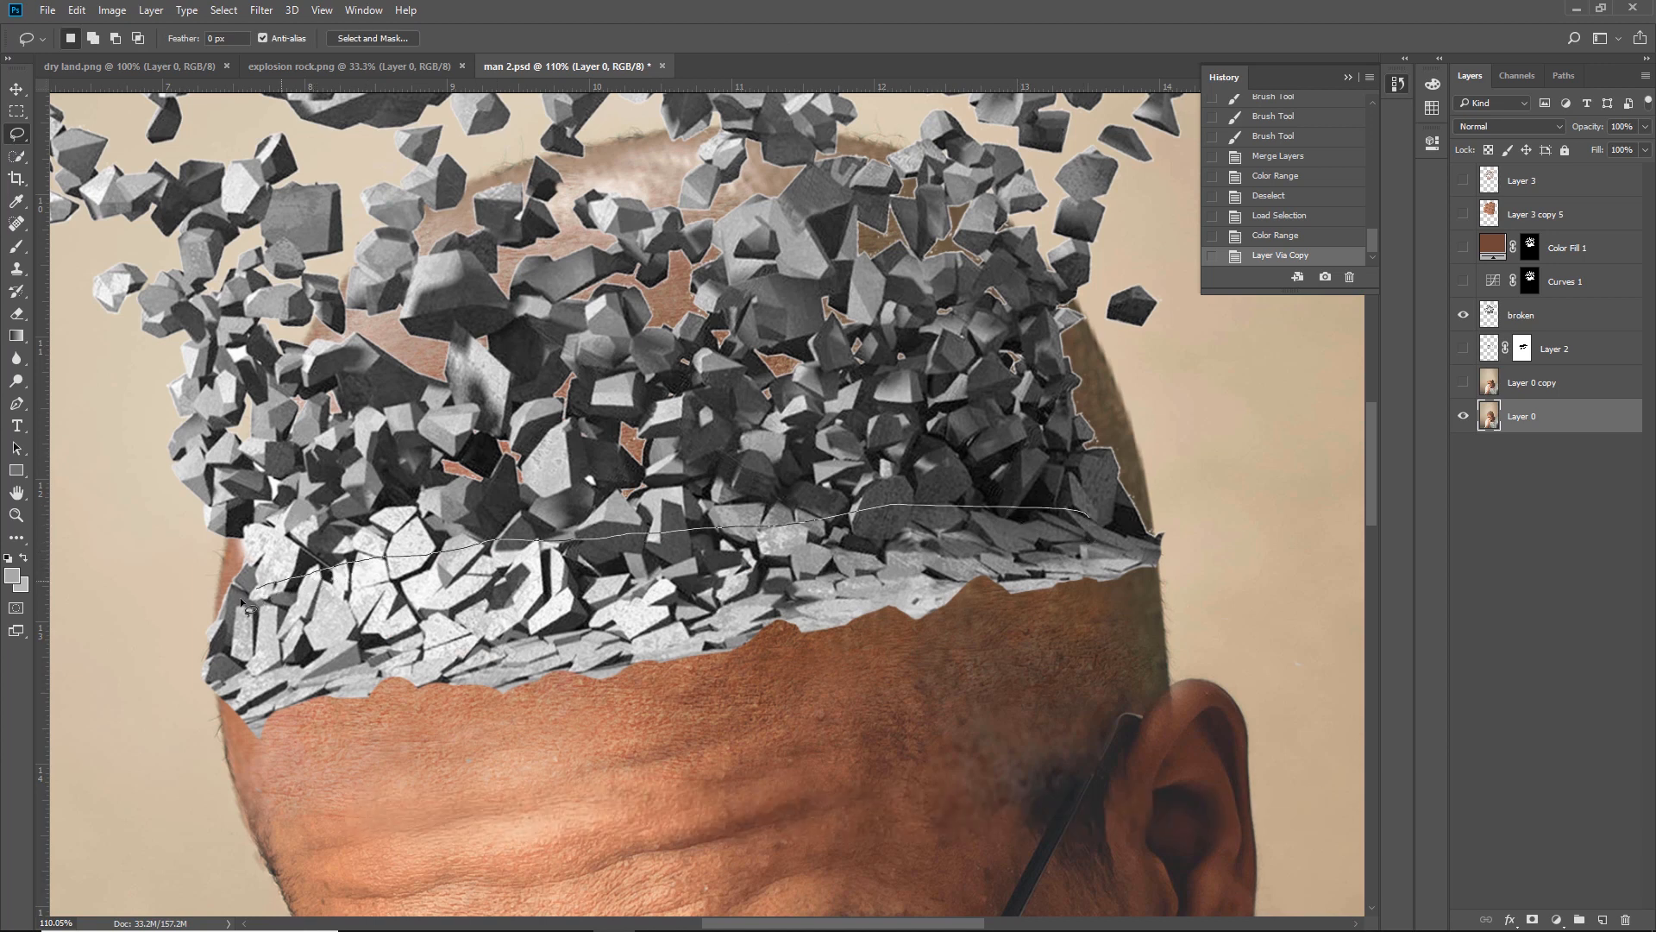
drag(425, 816, 847, 742)
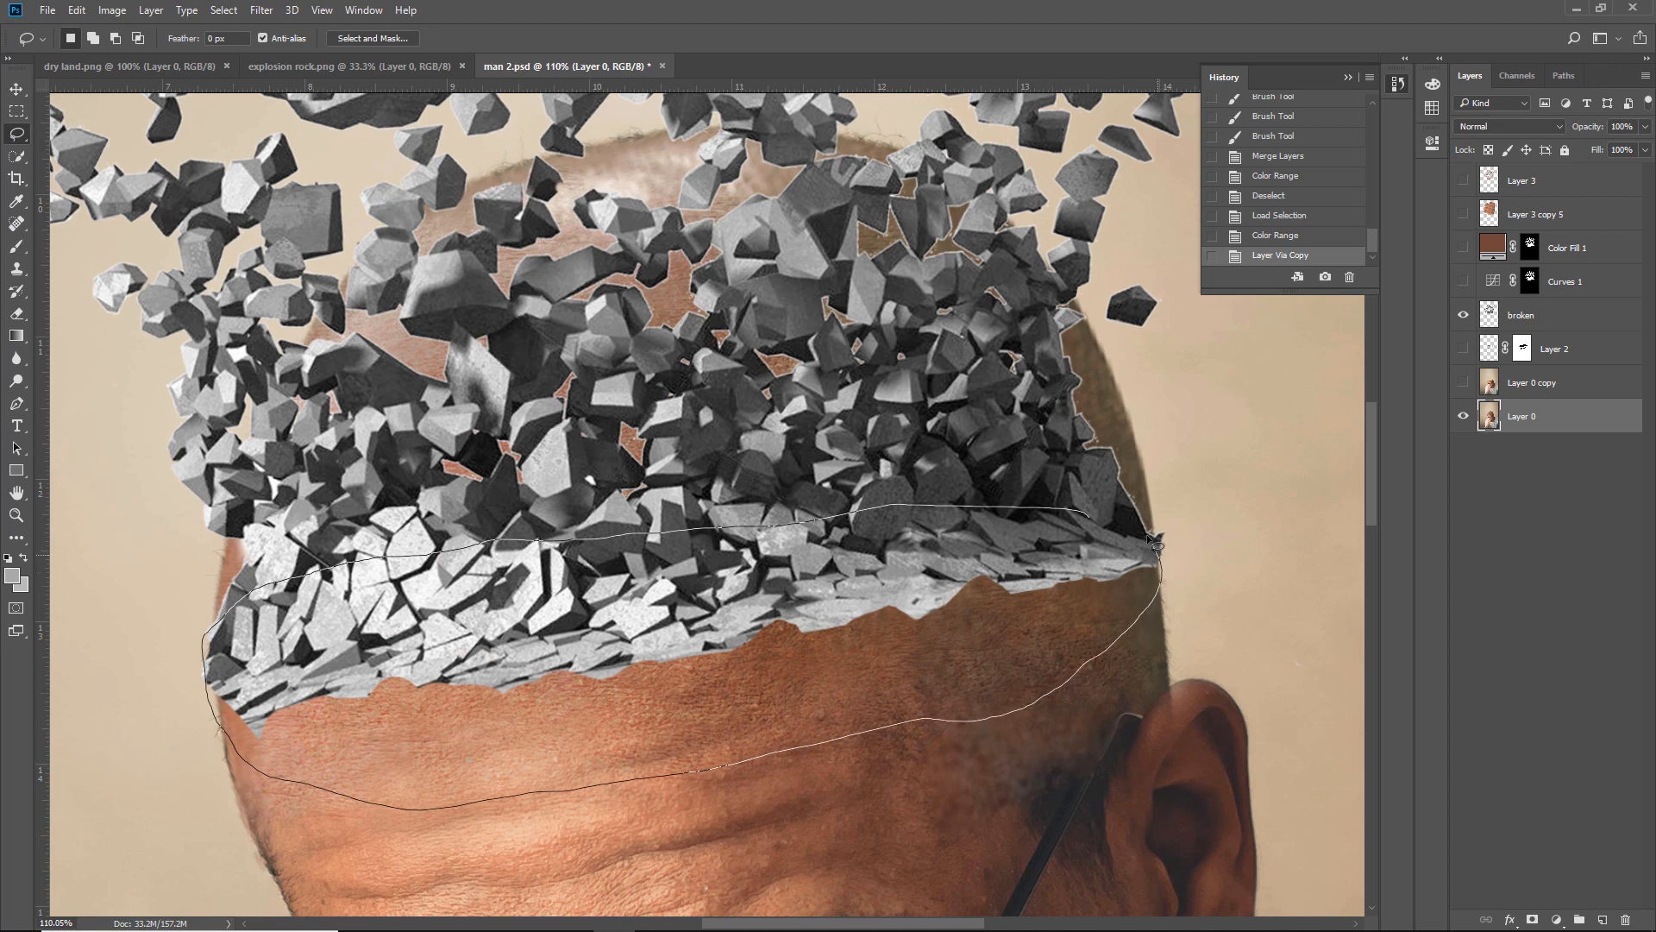
drag(1076, 498, 1068, 493)
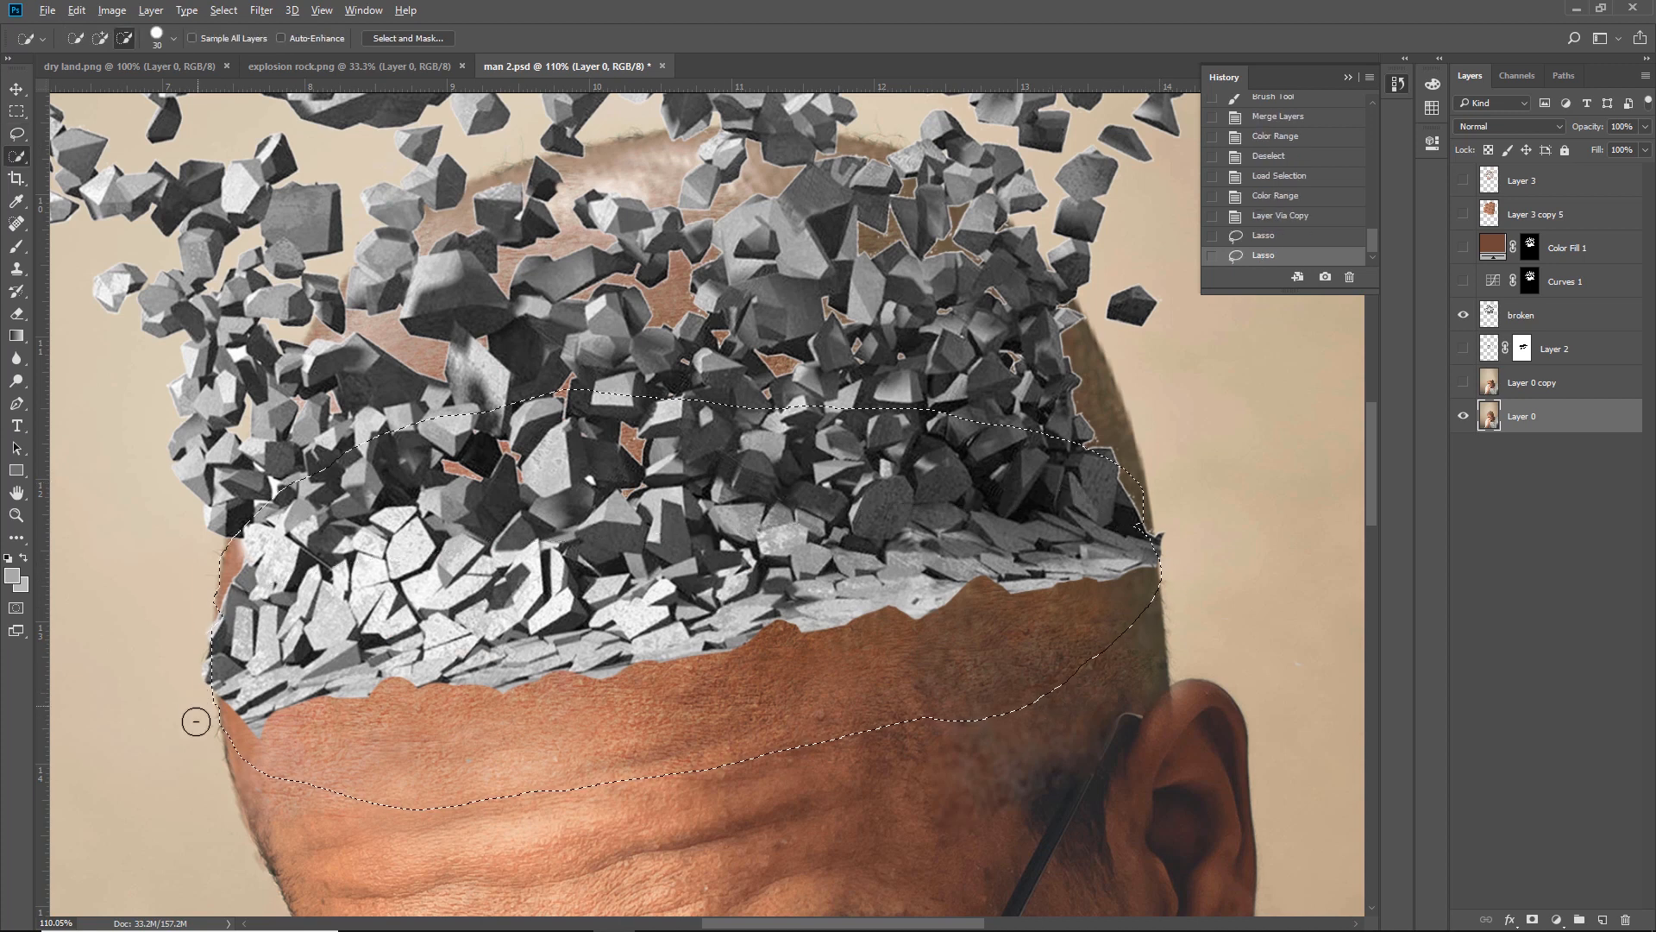
drag(197, 719, 203, 634)
Step: Copy the forehead selection to a new layer and place it between Layer 3 and Layer 3 copy 5
click(16, 89)
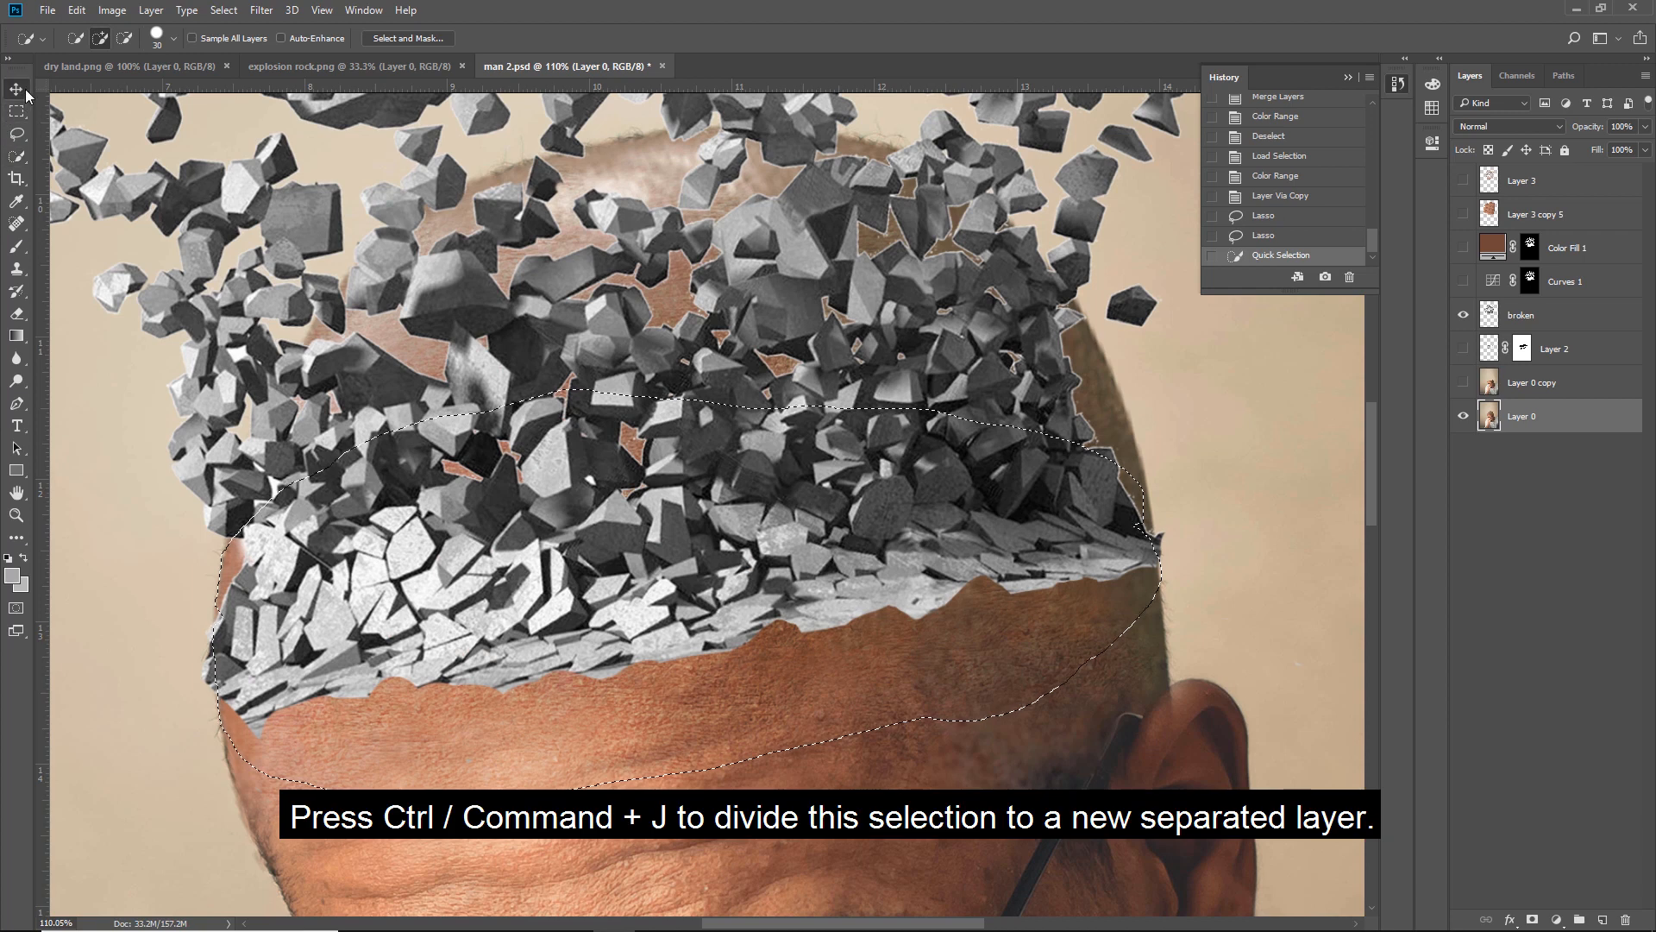
key(ctrl+j)
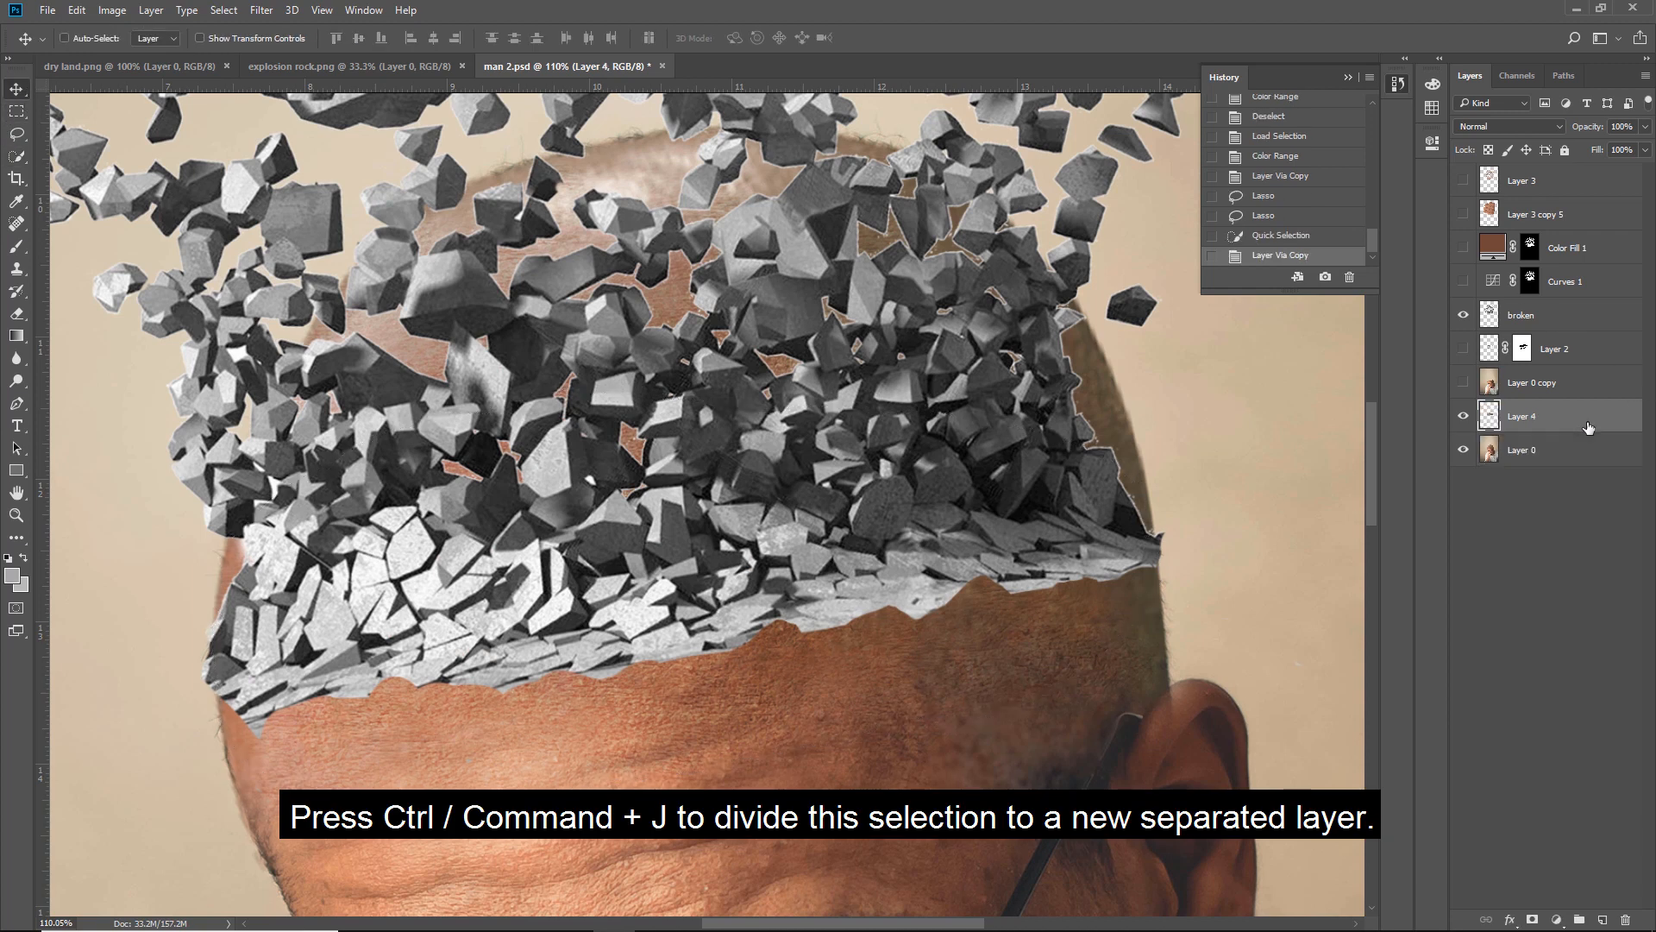
drag(1526, 402, 1550, 190)
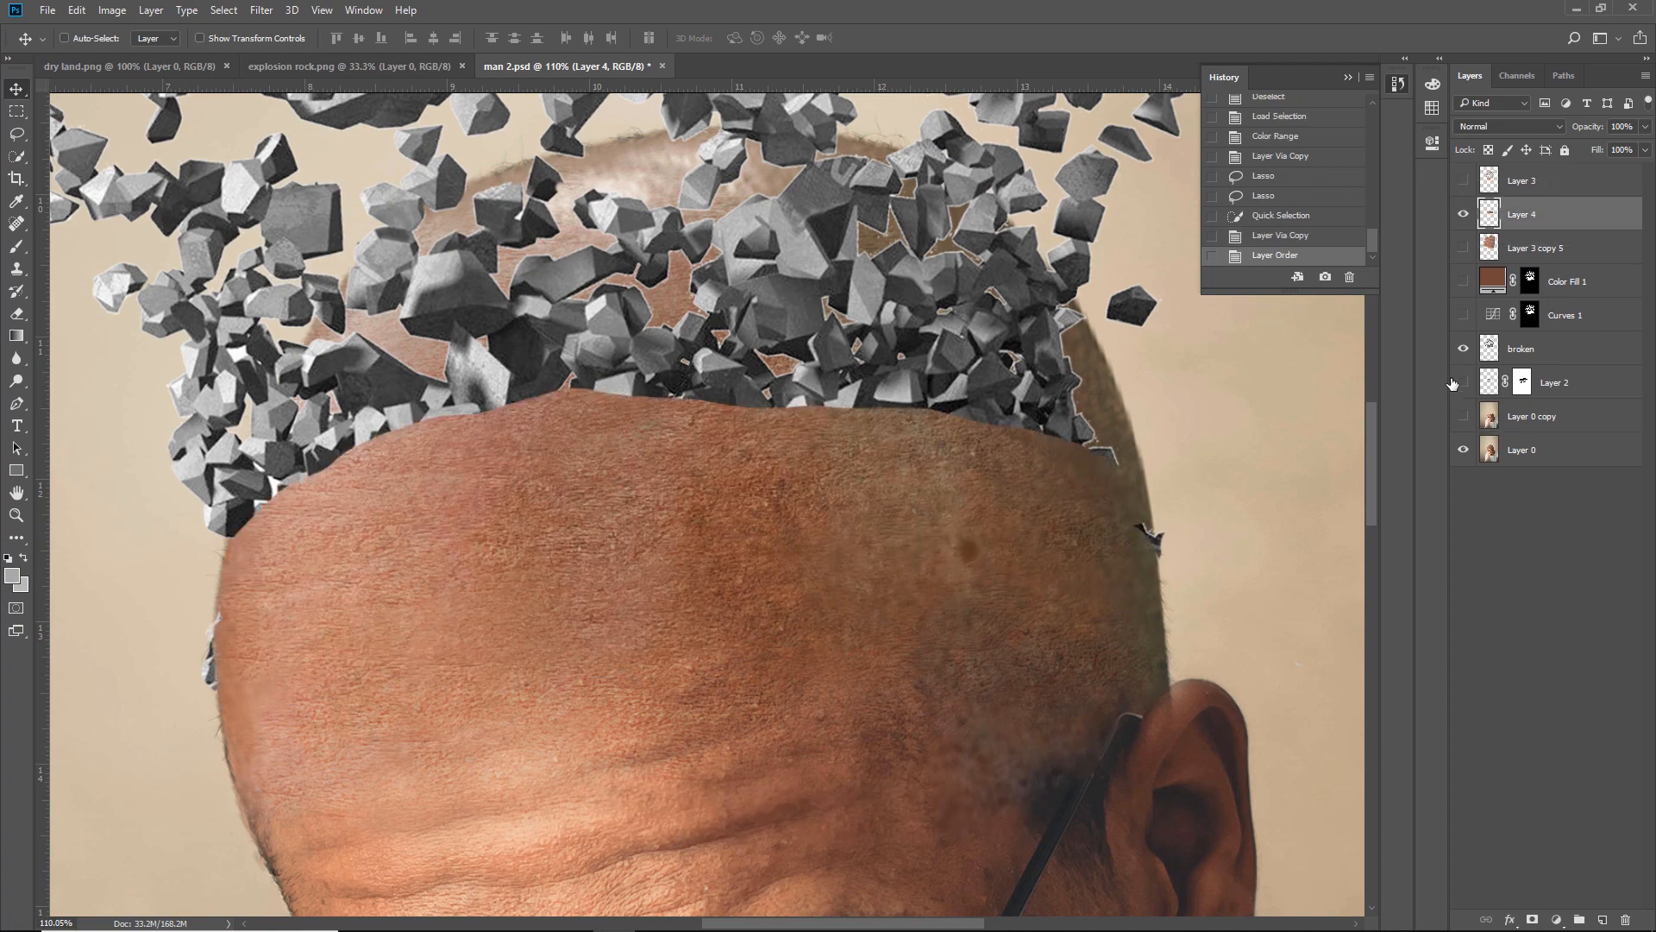
Step: Load the outline of Layer 3 as a selection and subtract the flying rocks above the forehead with the Lasso
right_click(1493, 181)
click(1528, 235)
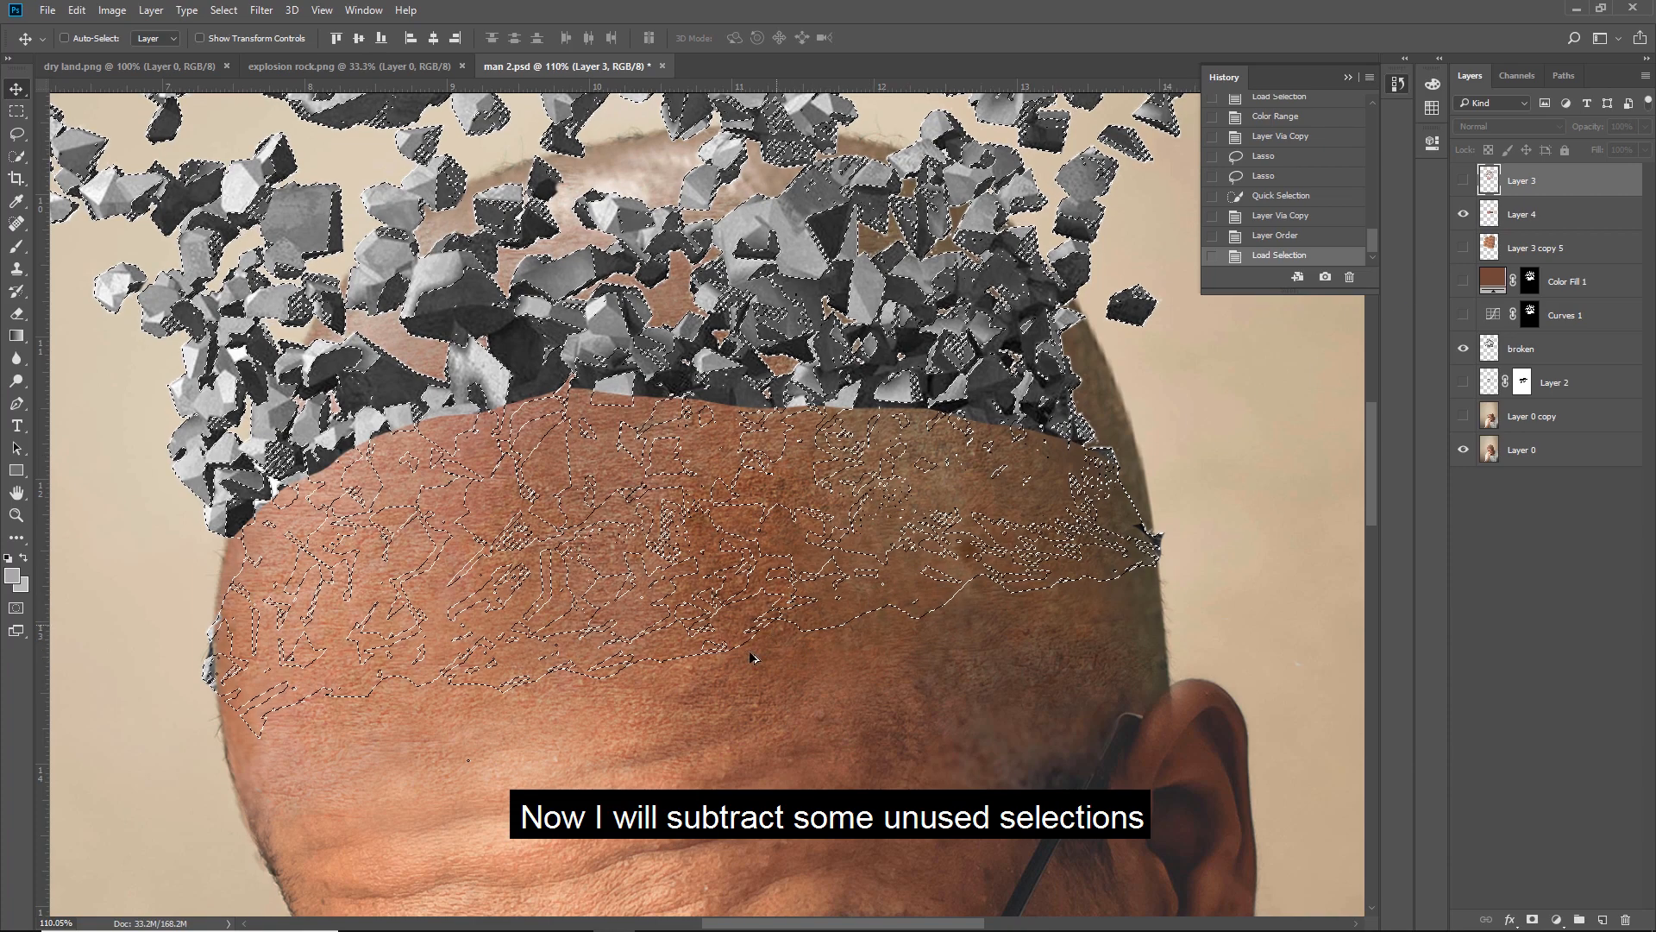
scroll(750, 658, down, 5)
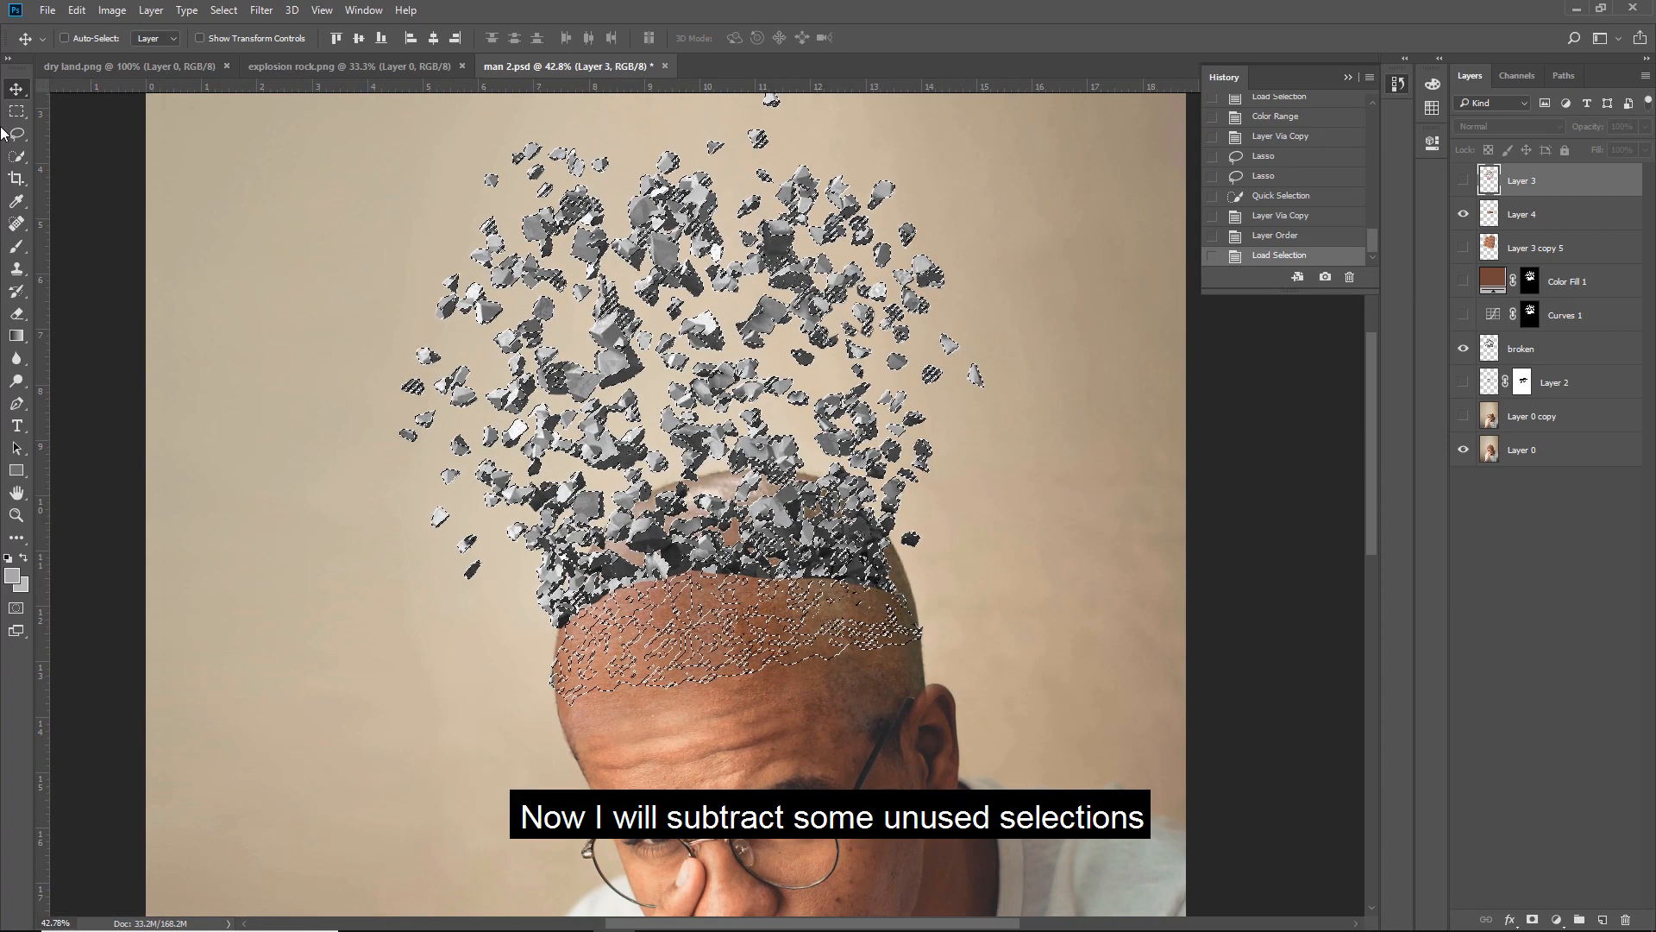
click(17, 133)
mouse_move(490, 134)
mouse_down()
mouse_move(291, 301)
mouse_move(329, 527)
mouse_move(447, 611)
mouse_up()
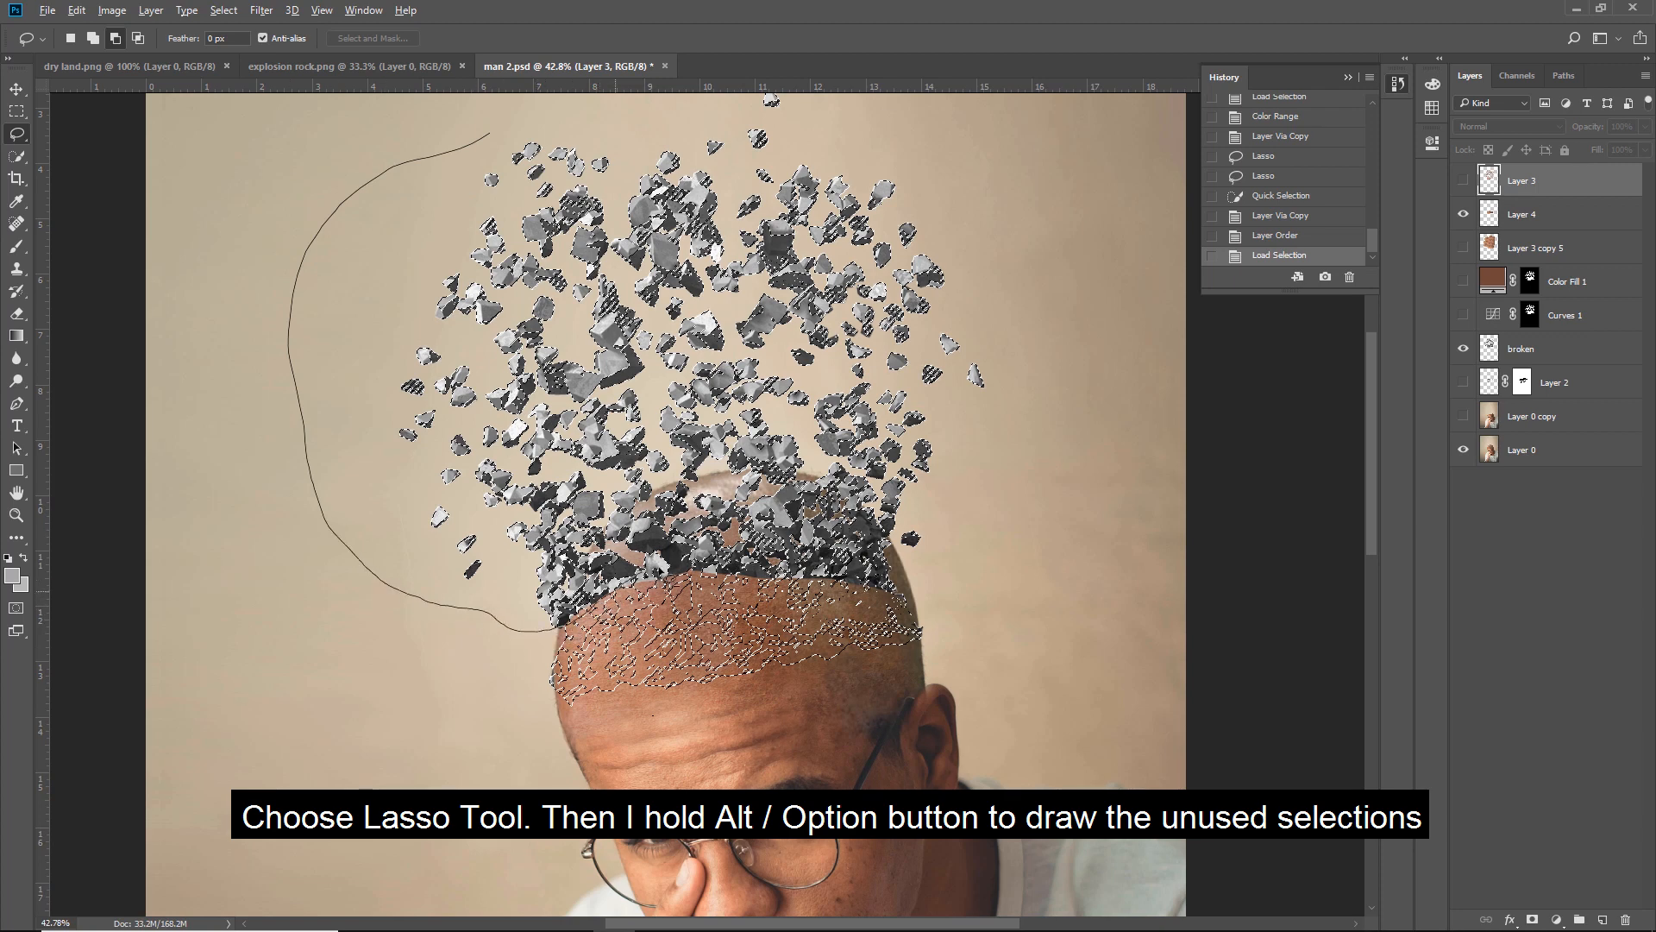
drag(835, 584, 893, 601)
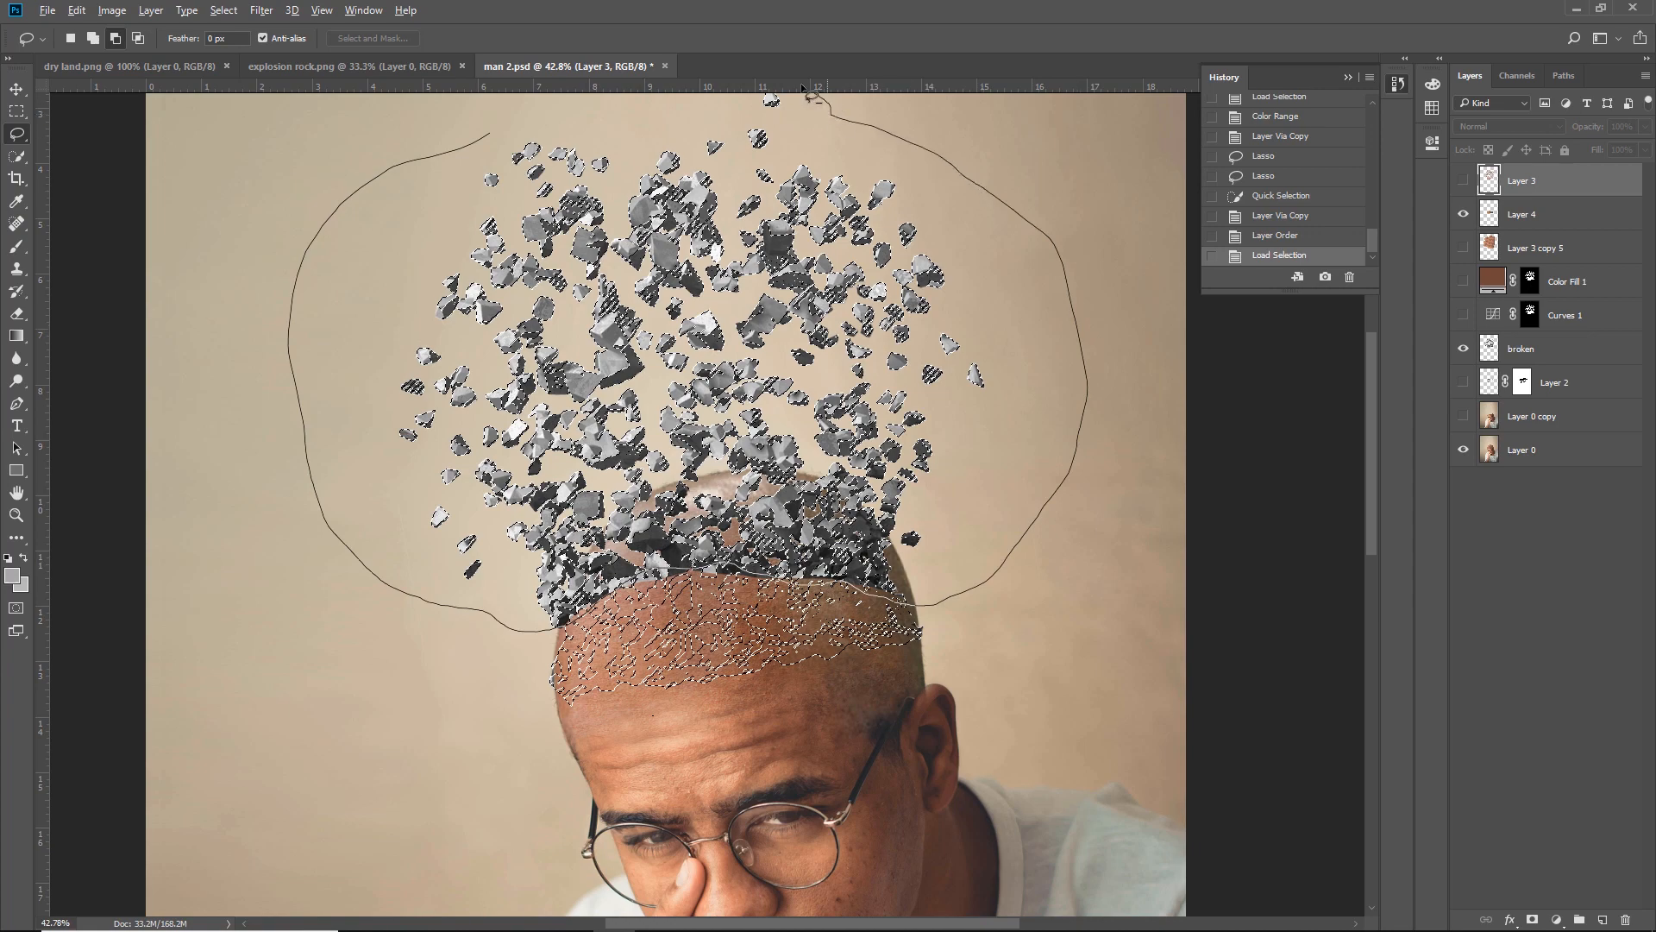
drag(809, 93, 496, 133)
Step: Make Layer 4 visible and active, and copy its selected skin areas to a new layer with Layer Via Copy
scroll(785, 626, up, 2)
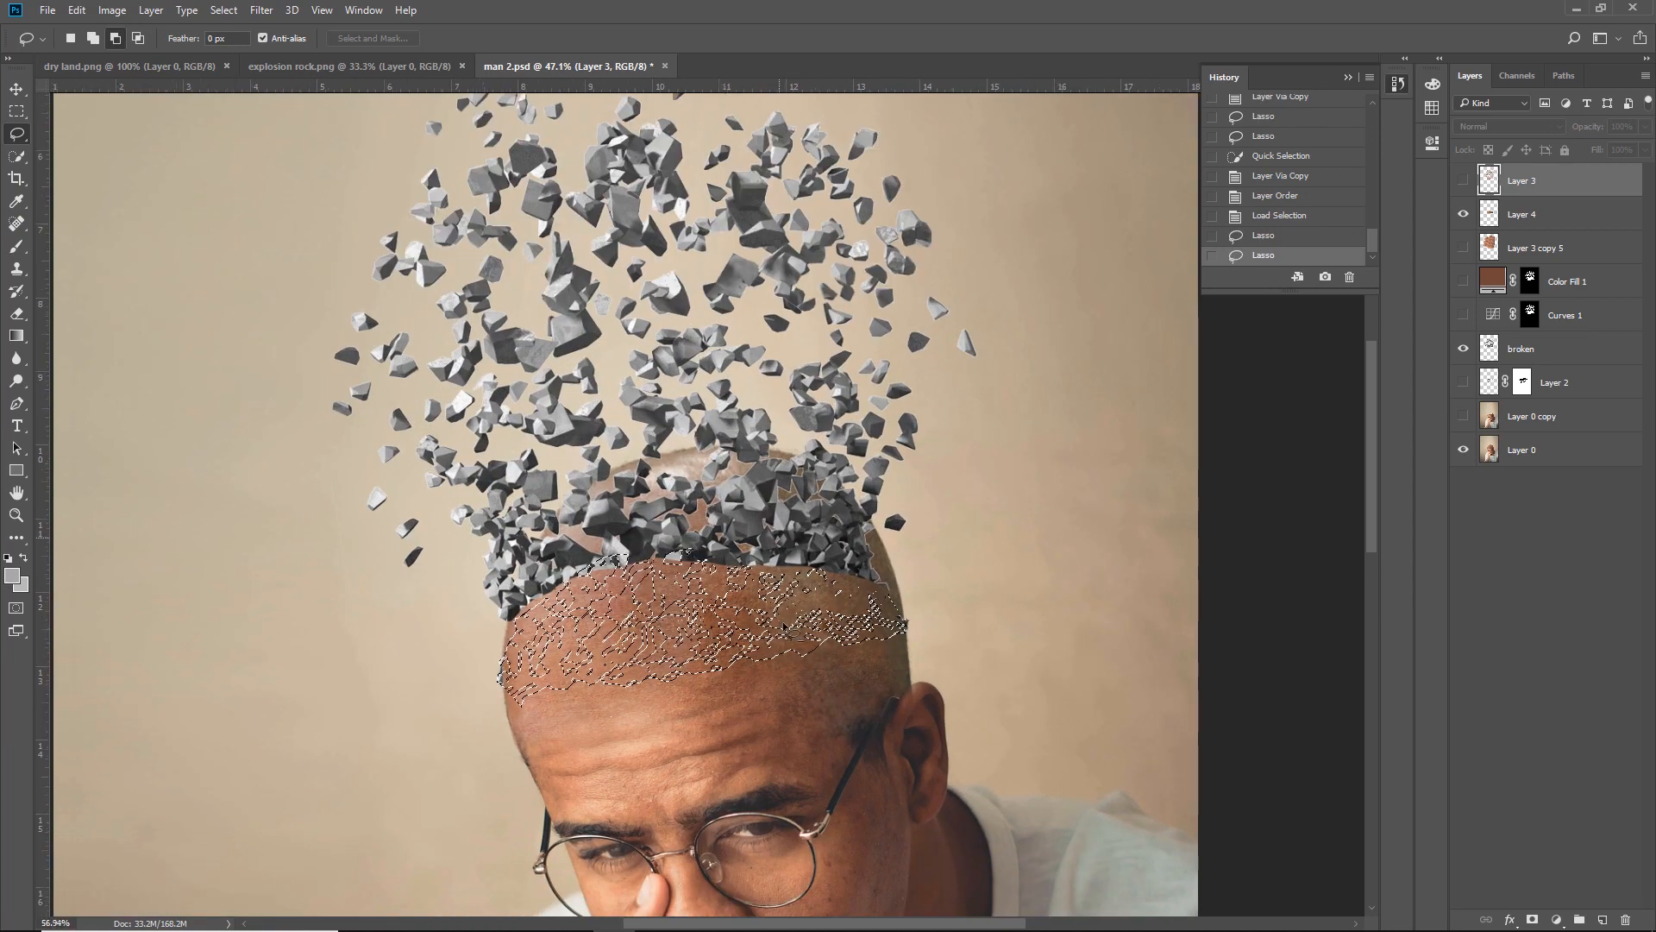
scroll(785, 626, up, 3)
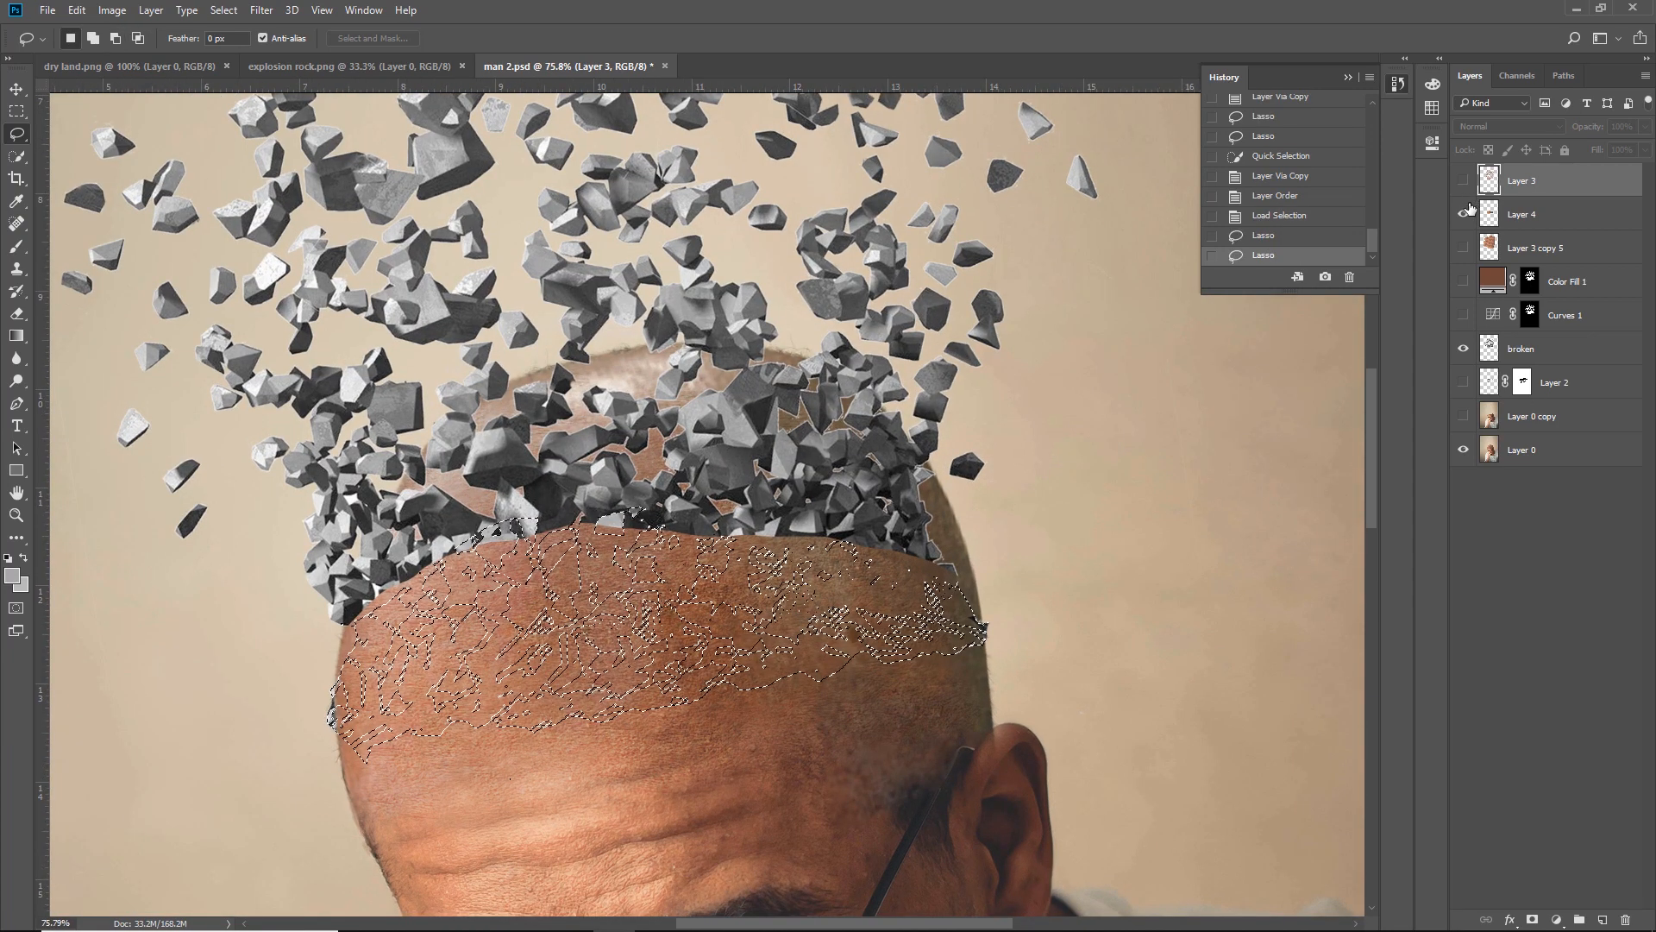
click(1465, 215)
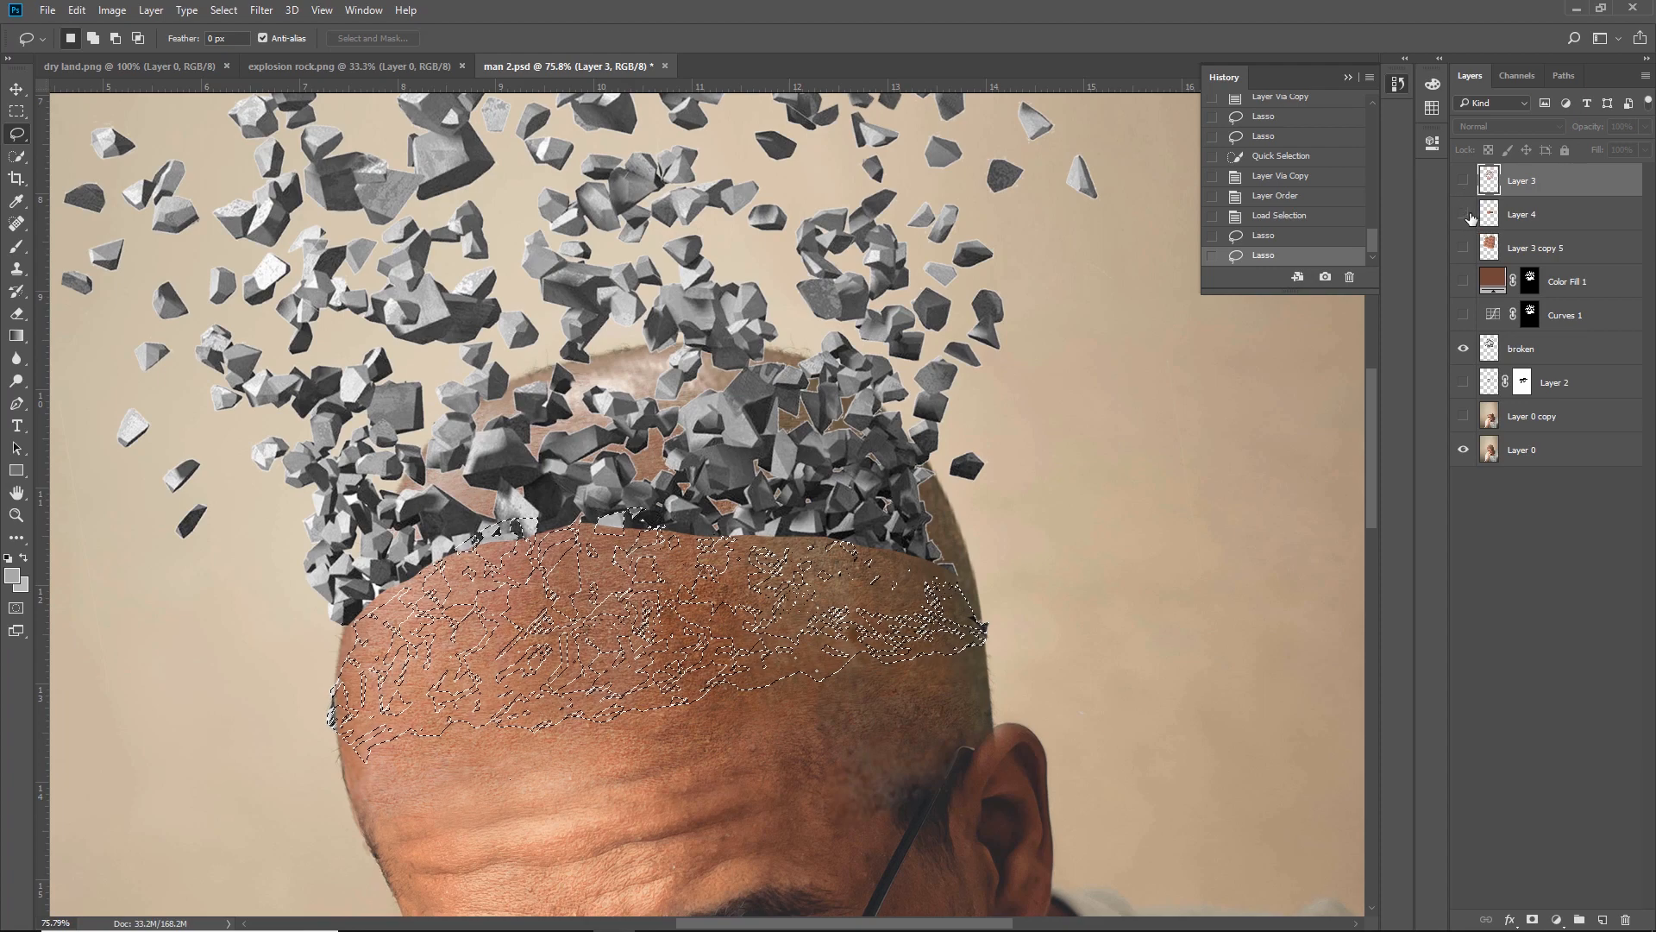
click(1464, 215)
scroll(709, 540, up, 1)
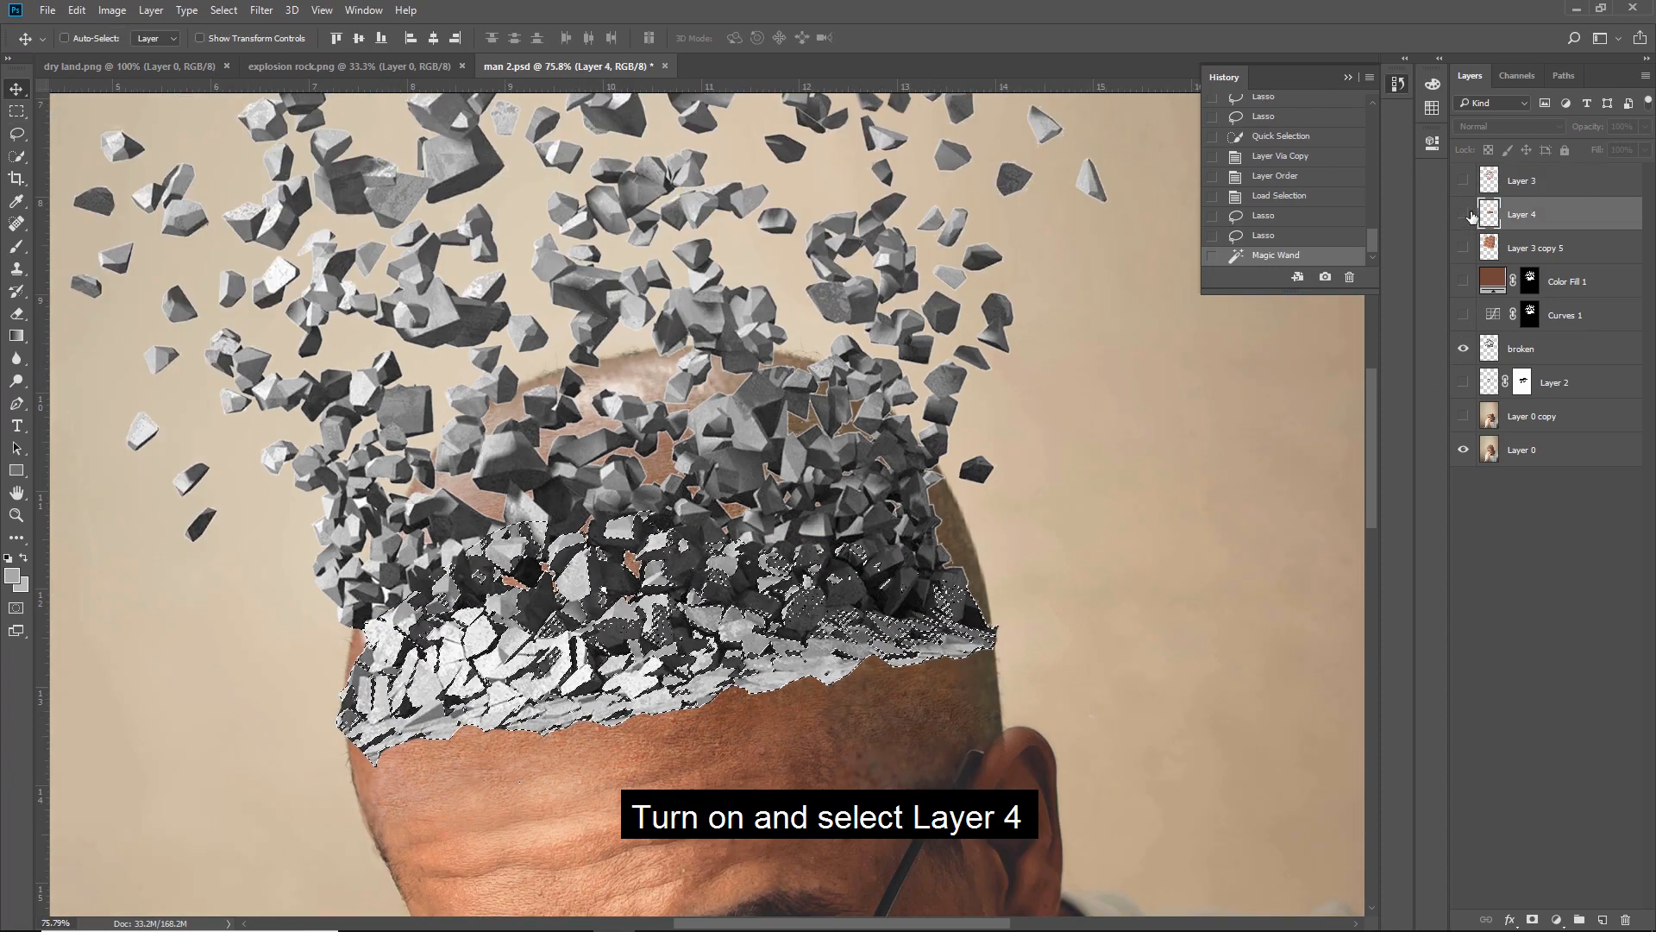
click(1466, 214)
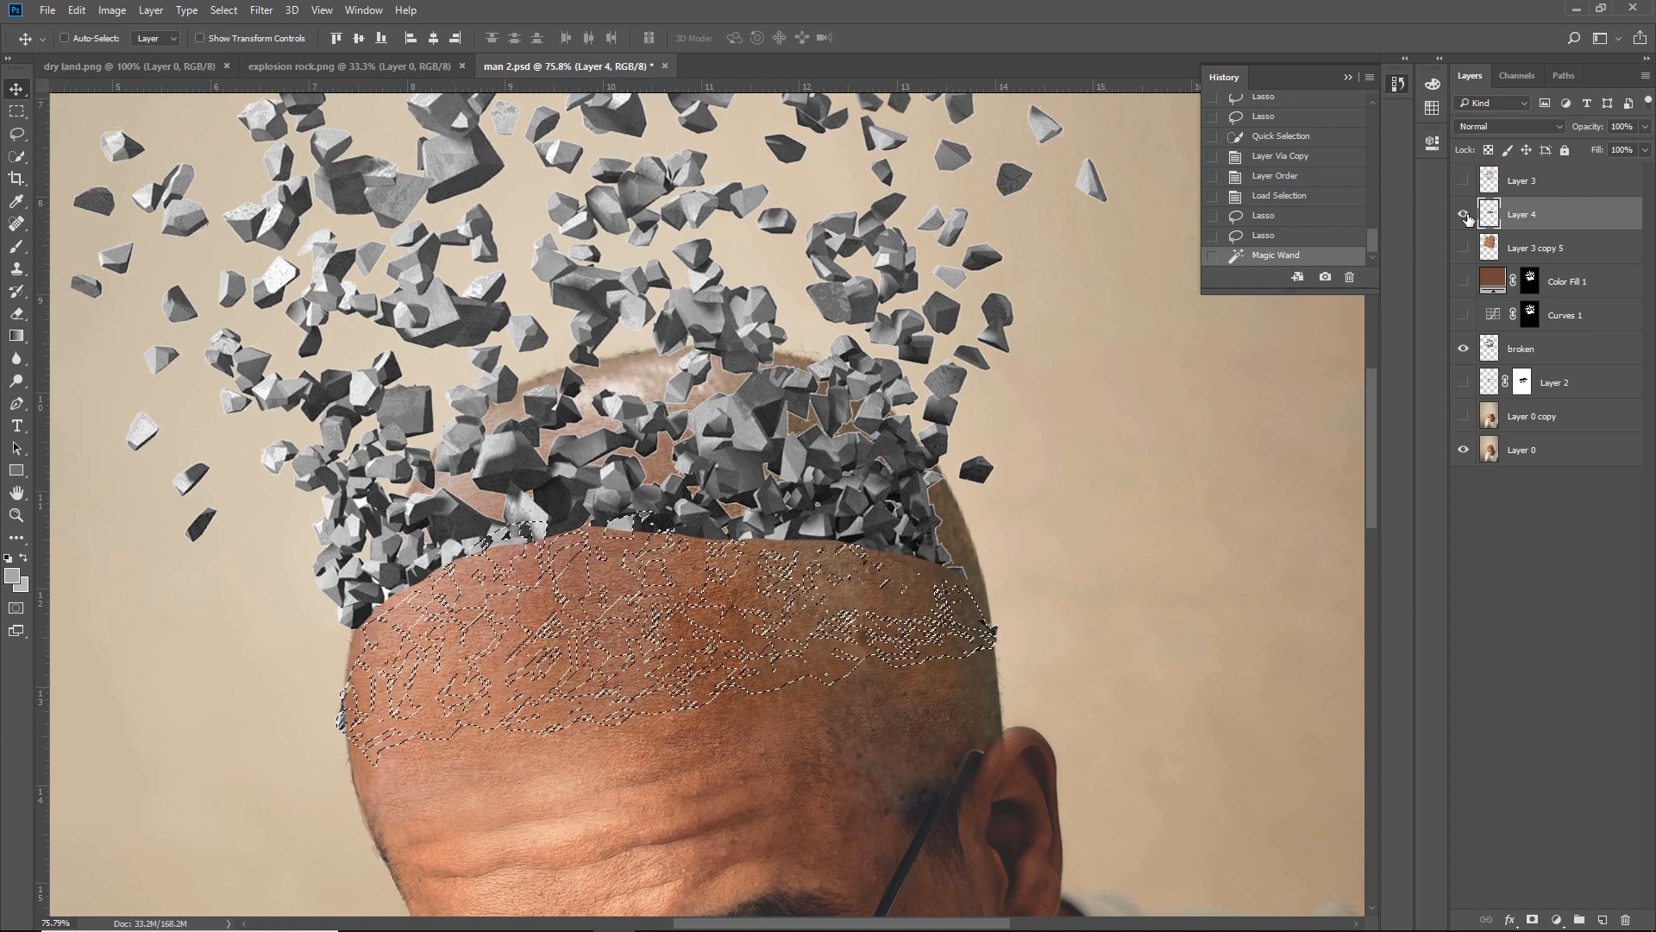
click(151, 9)
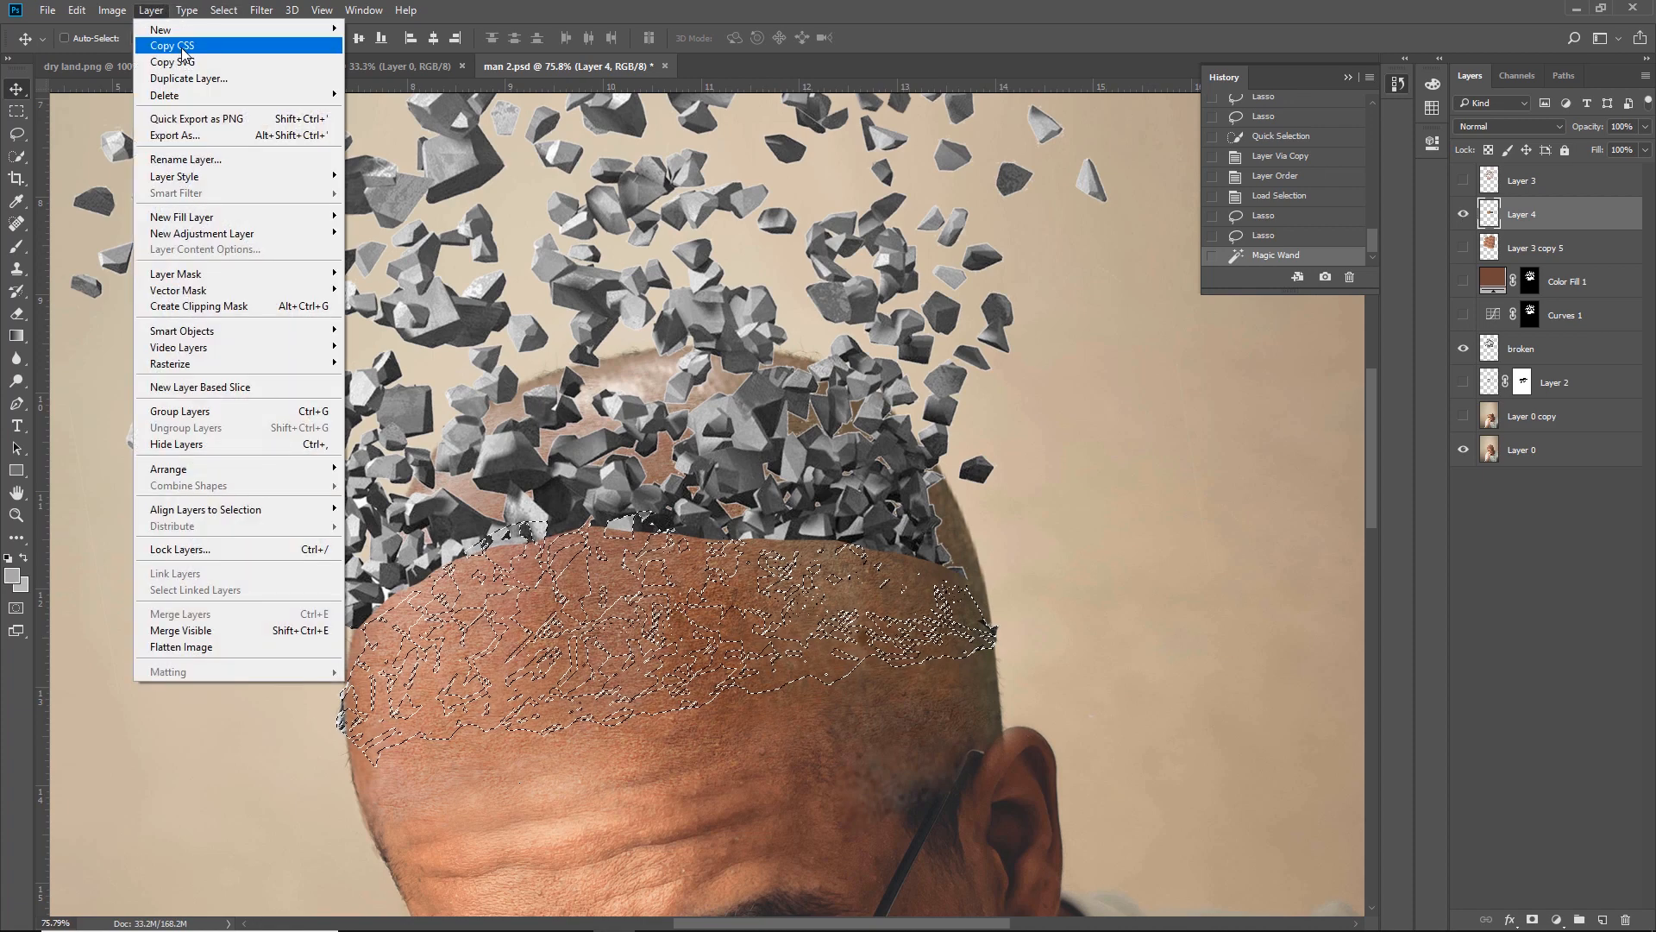
mouse_move(199, 29)
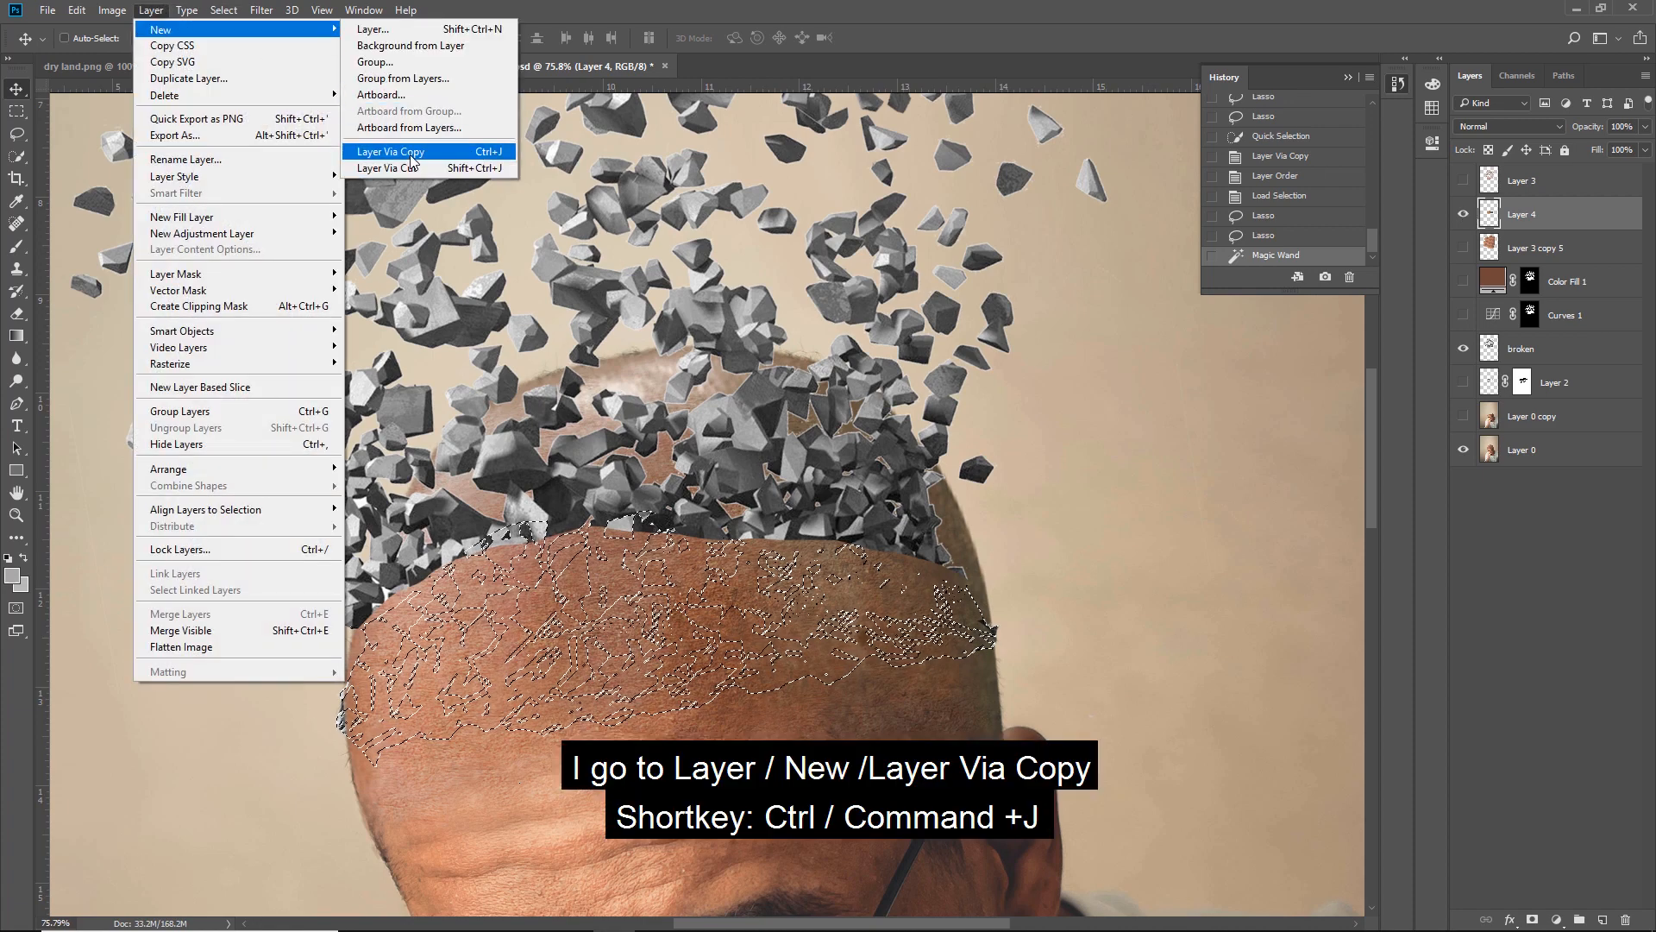
click(412, 160)
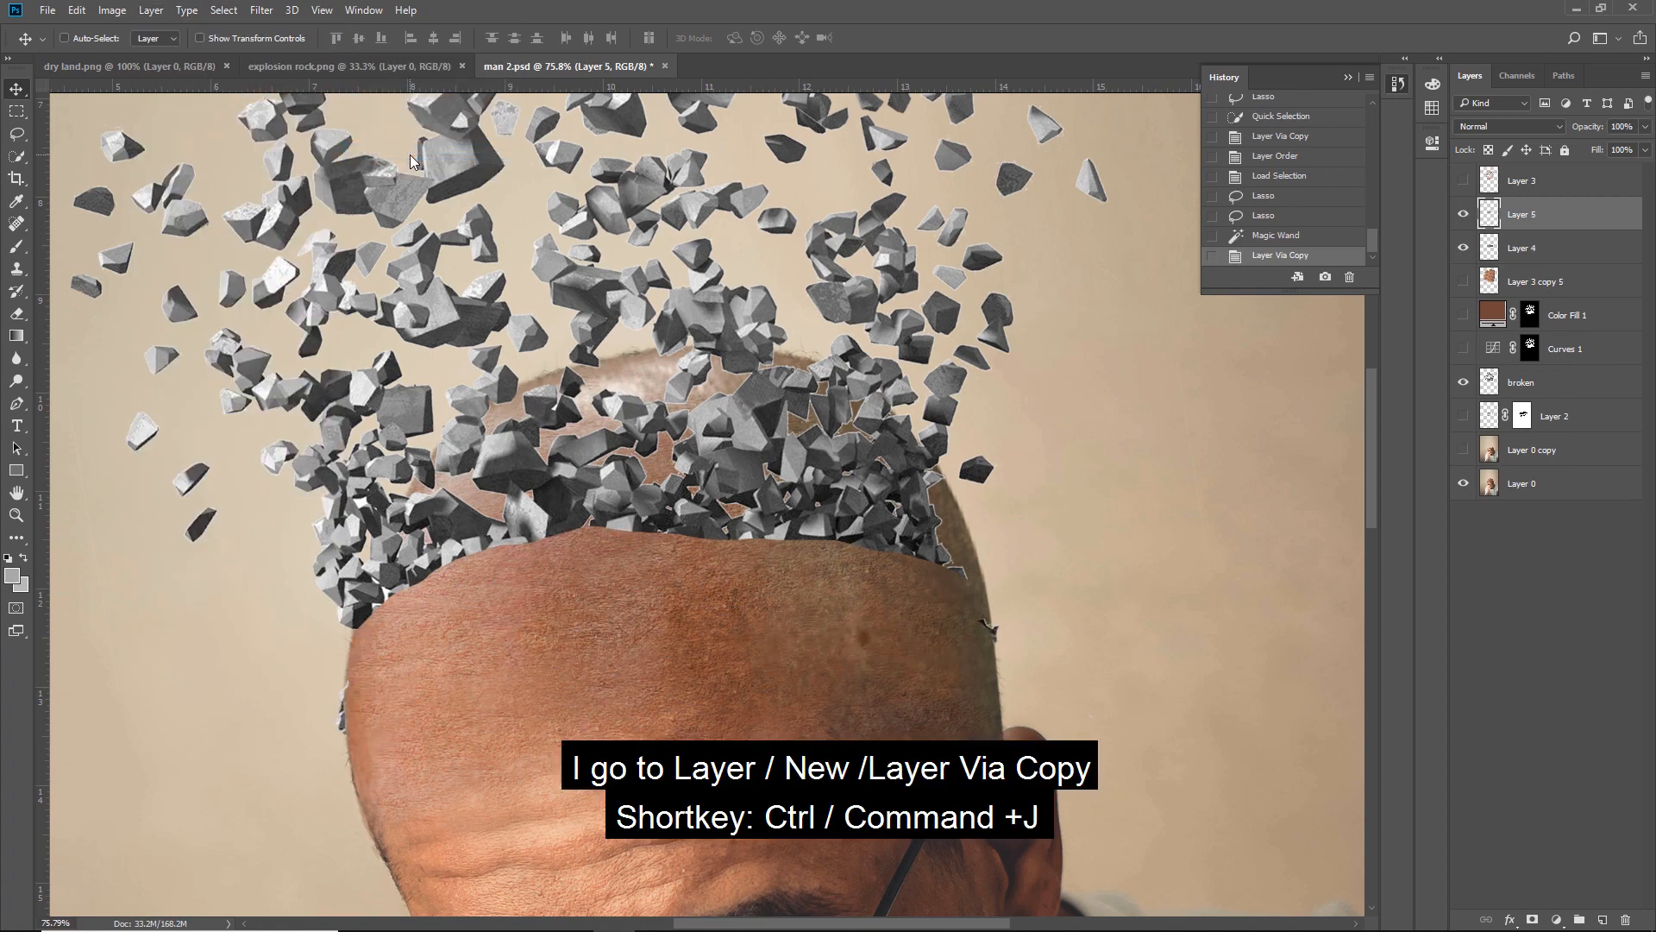
Step: Hide Layer 4, show Layer 3 and move Layer 5 above it in the layer stack
click(1463, 248)
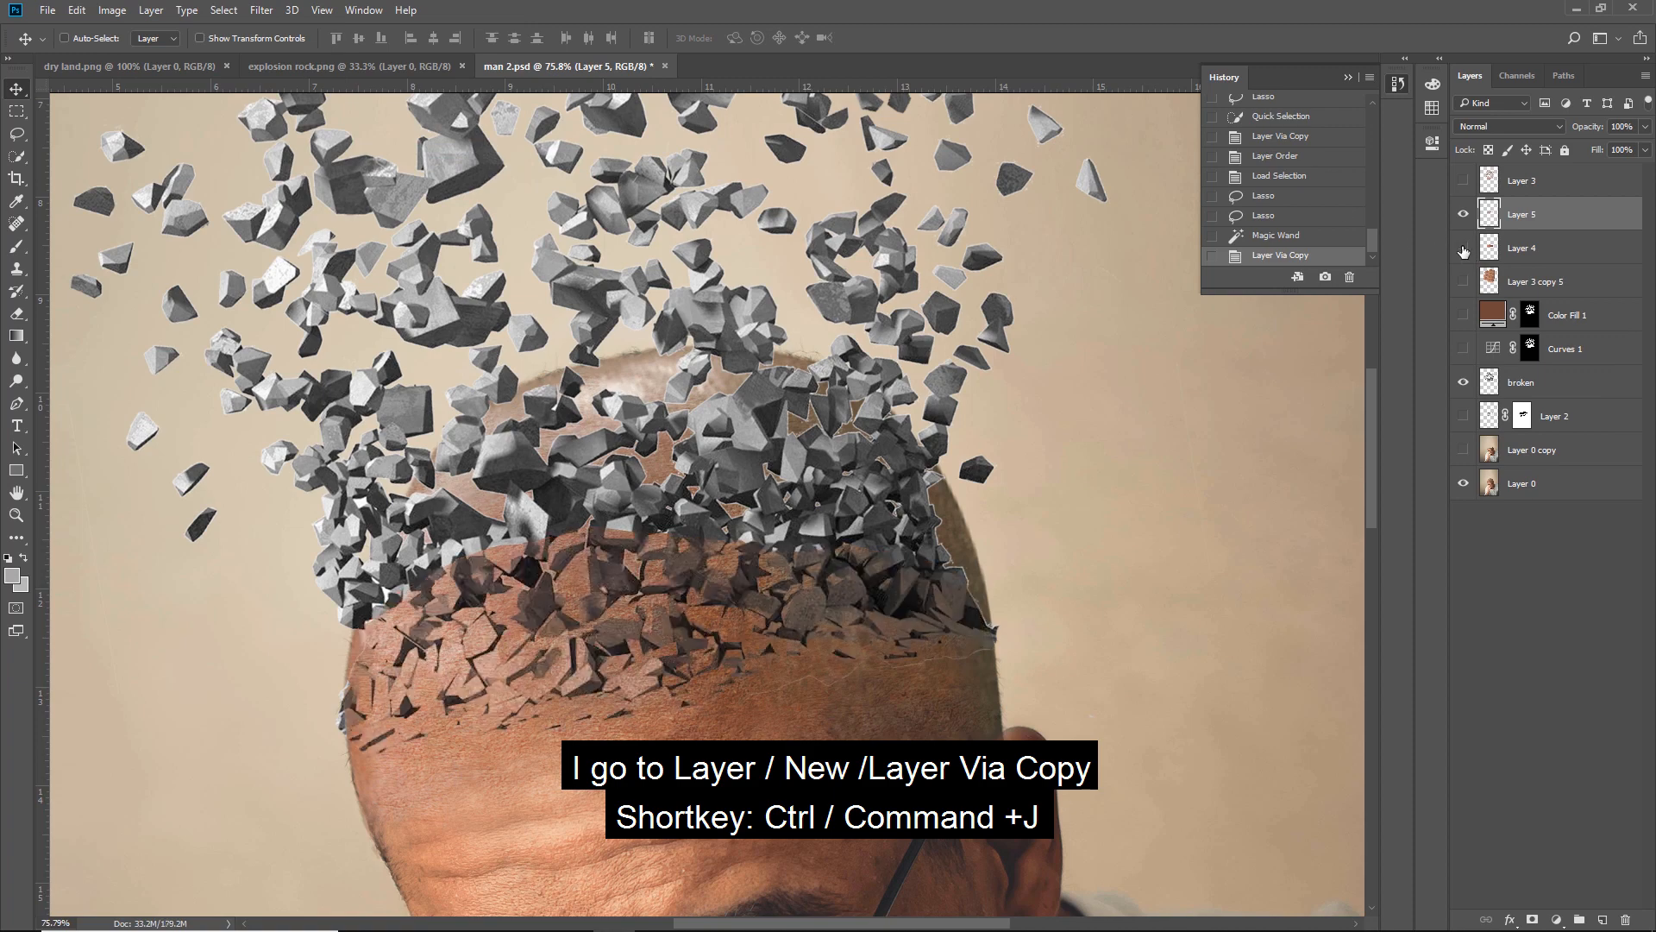
click(1464, 182)
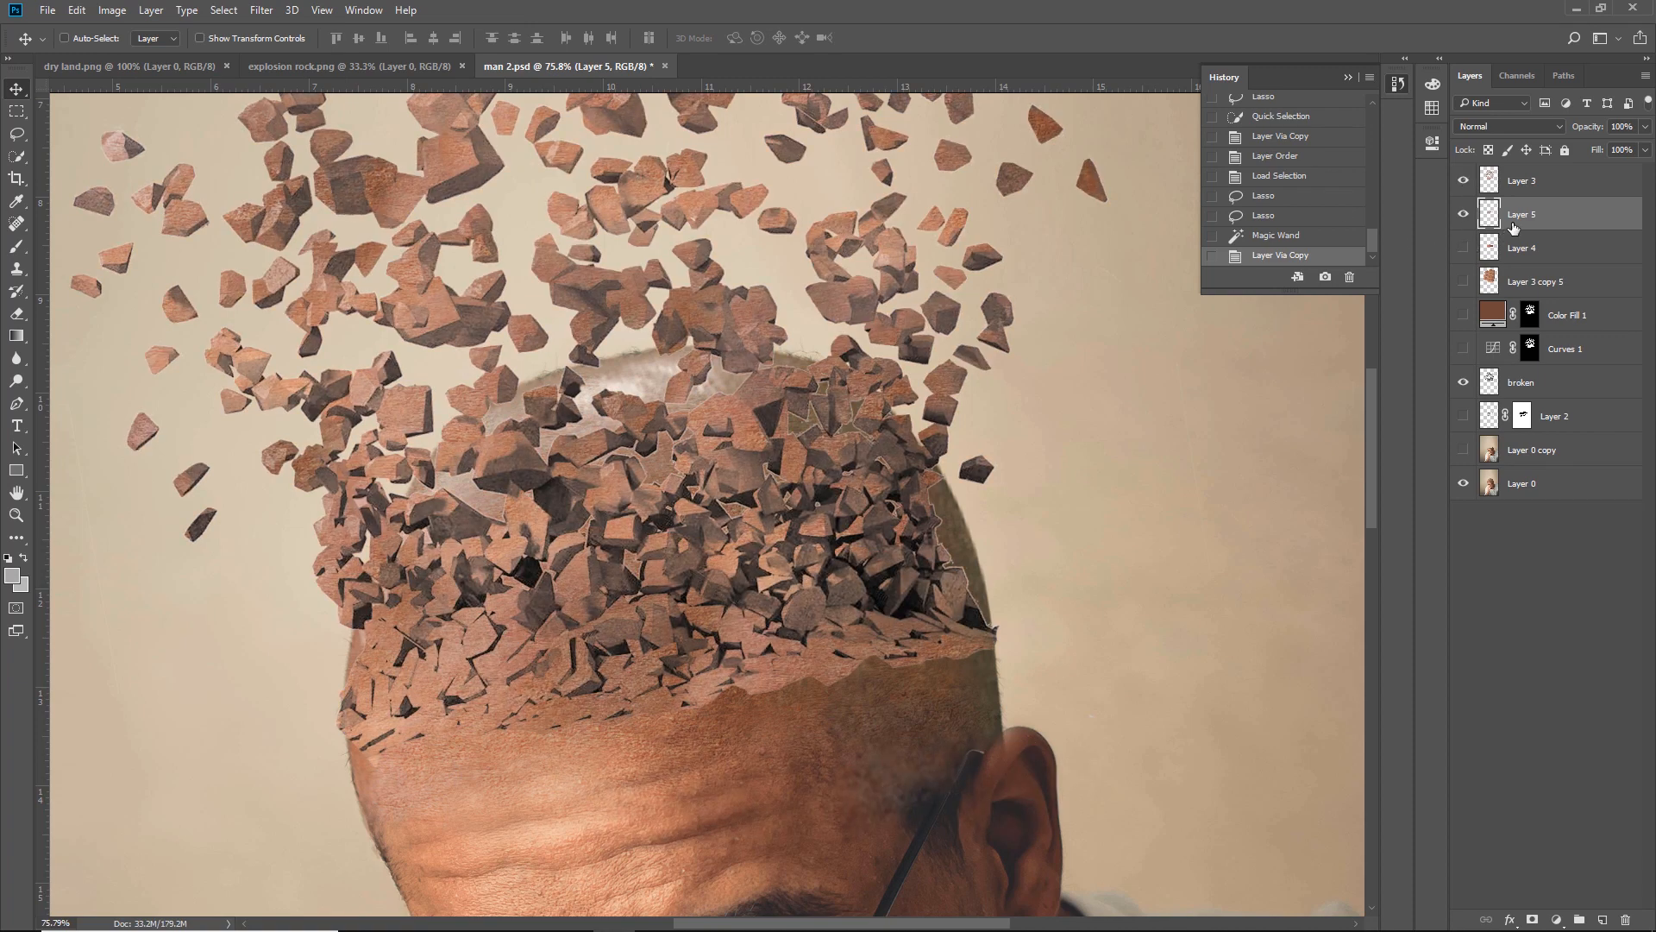
drag(1513, 227, 1536, 167)
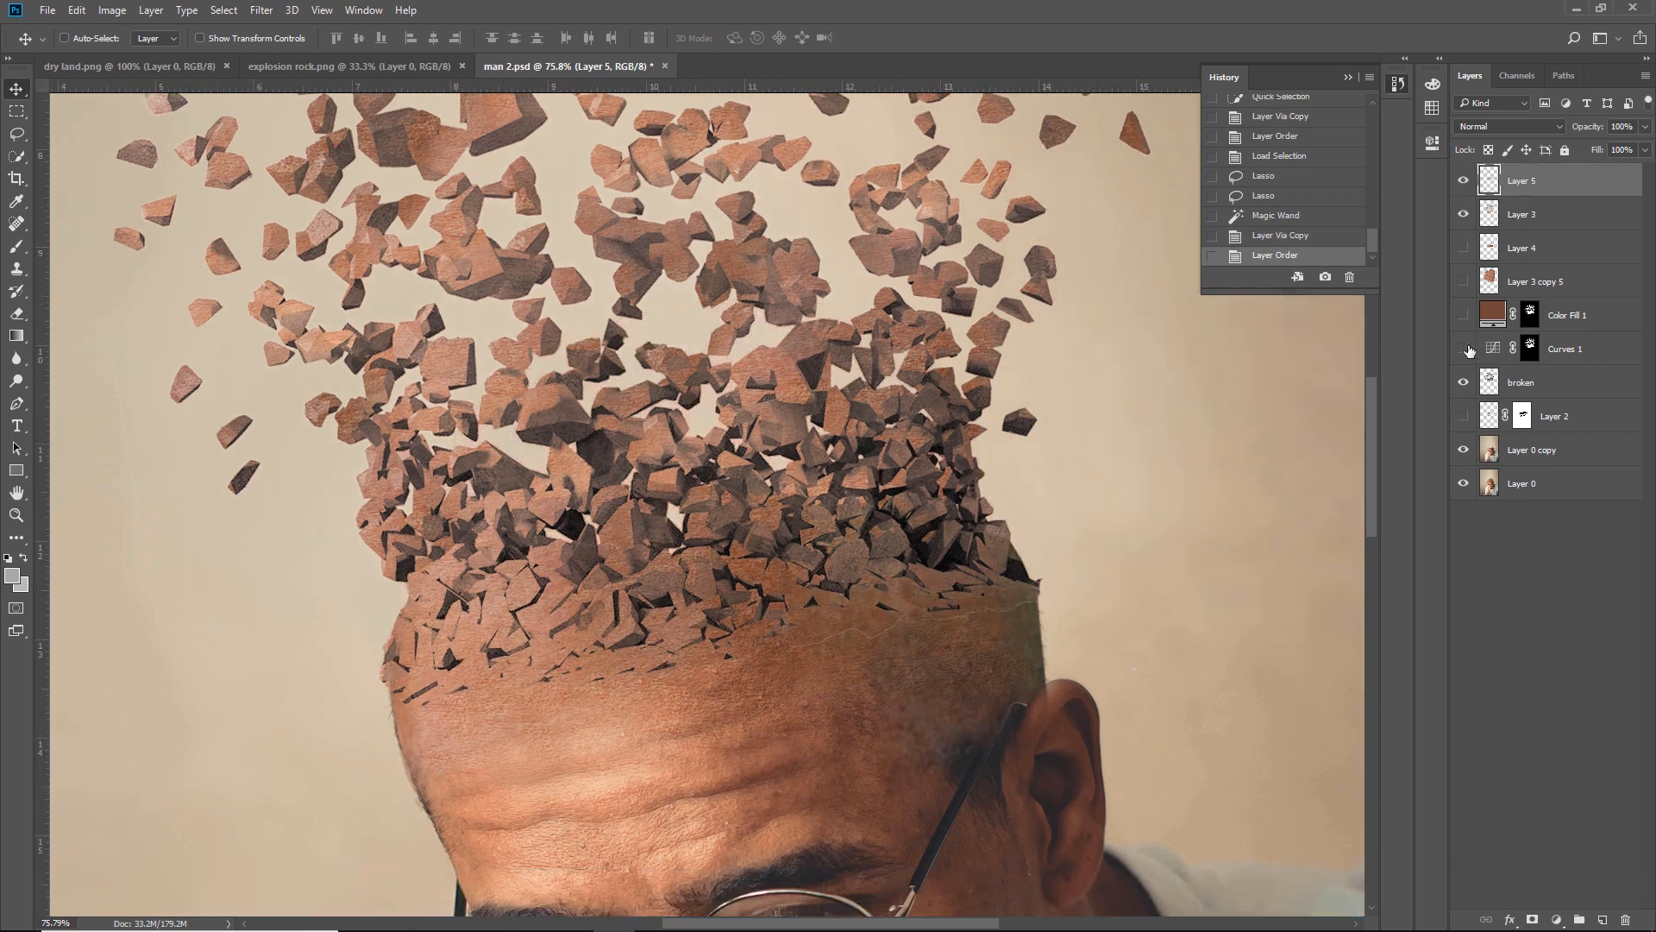
Step: Make the Curves 1, Color Fill 1 and cracked-texture Layer 2 layers visible again
click(1464, 349)
click(1464, 316)
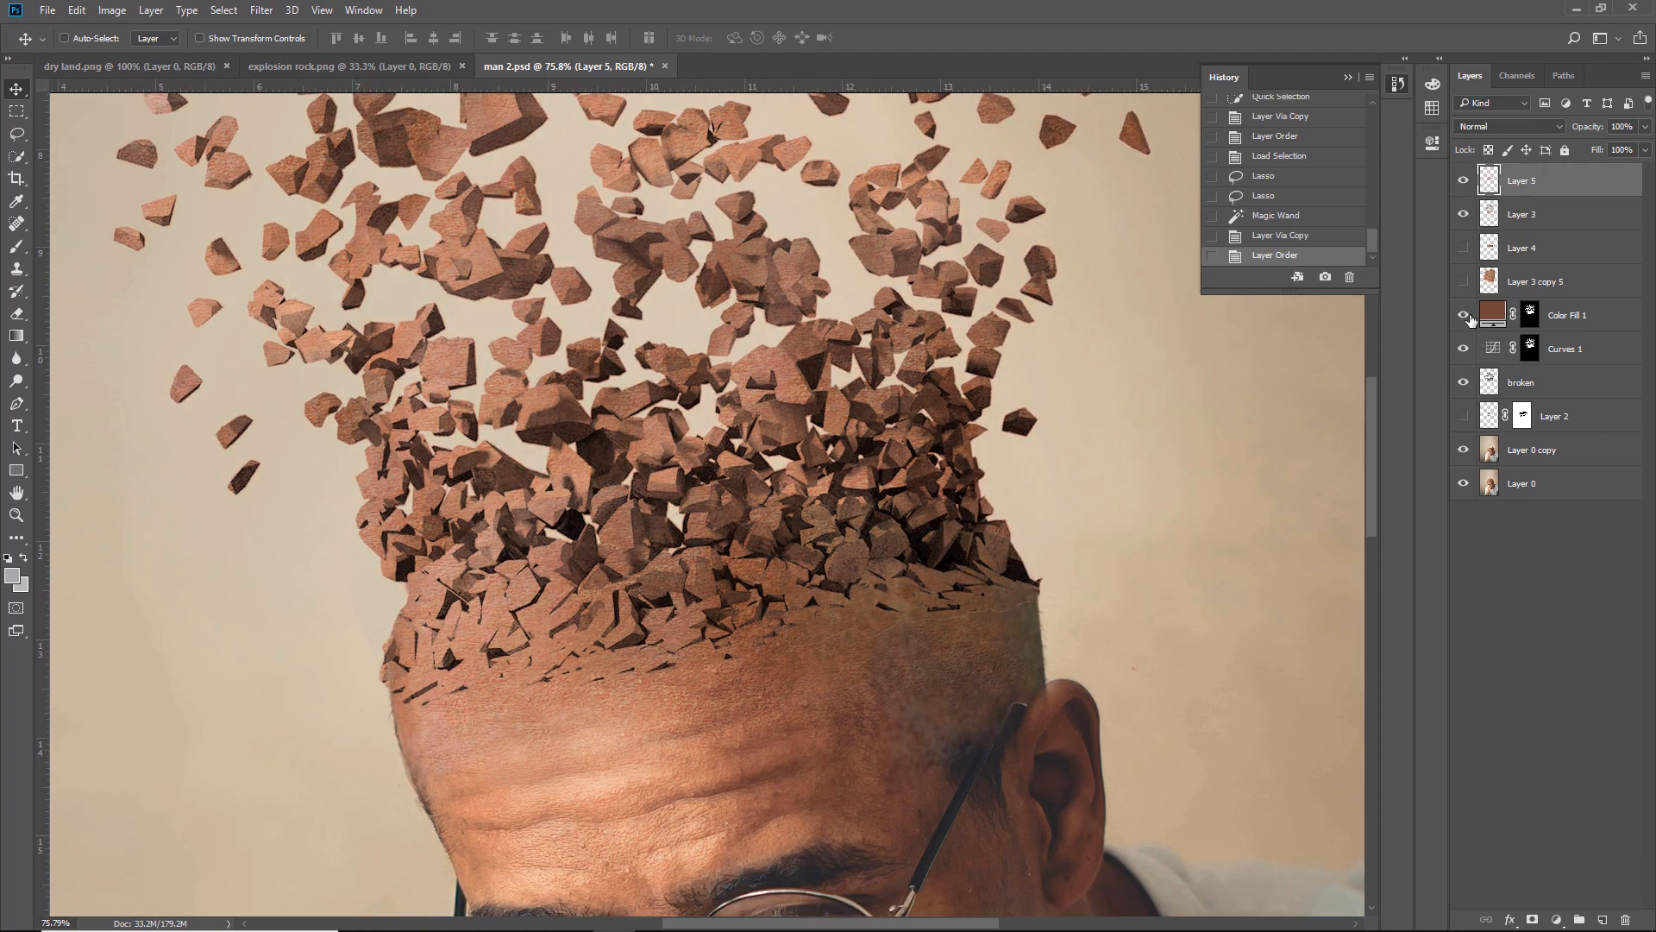
click(1460, 415)
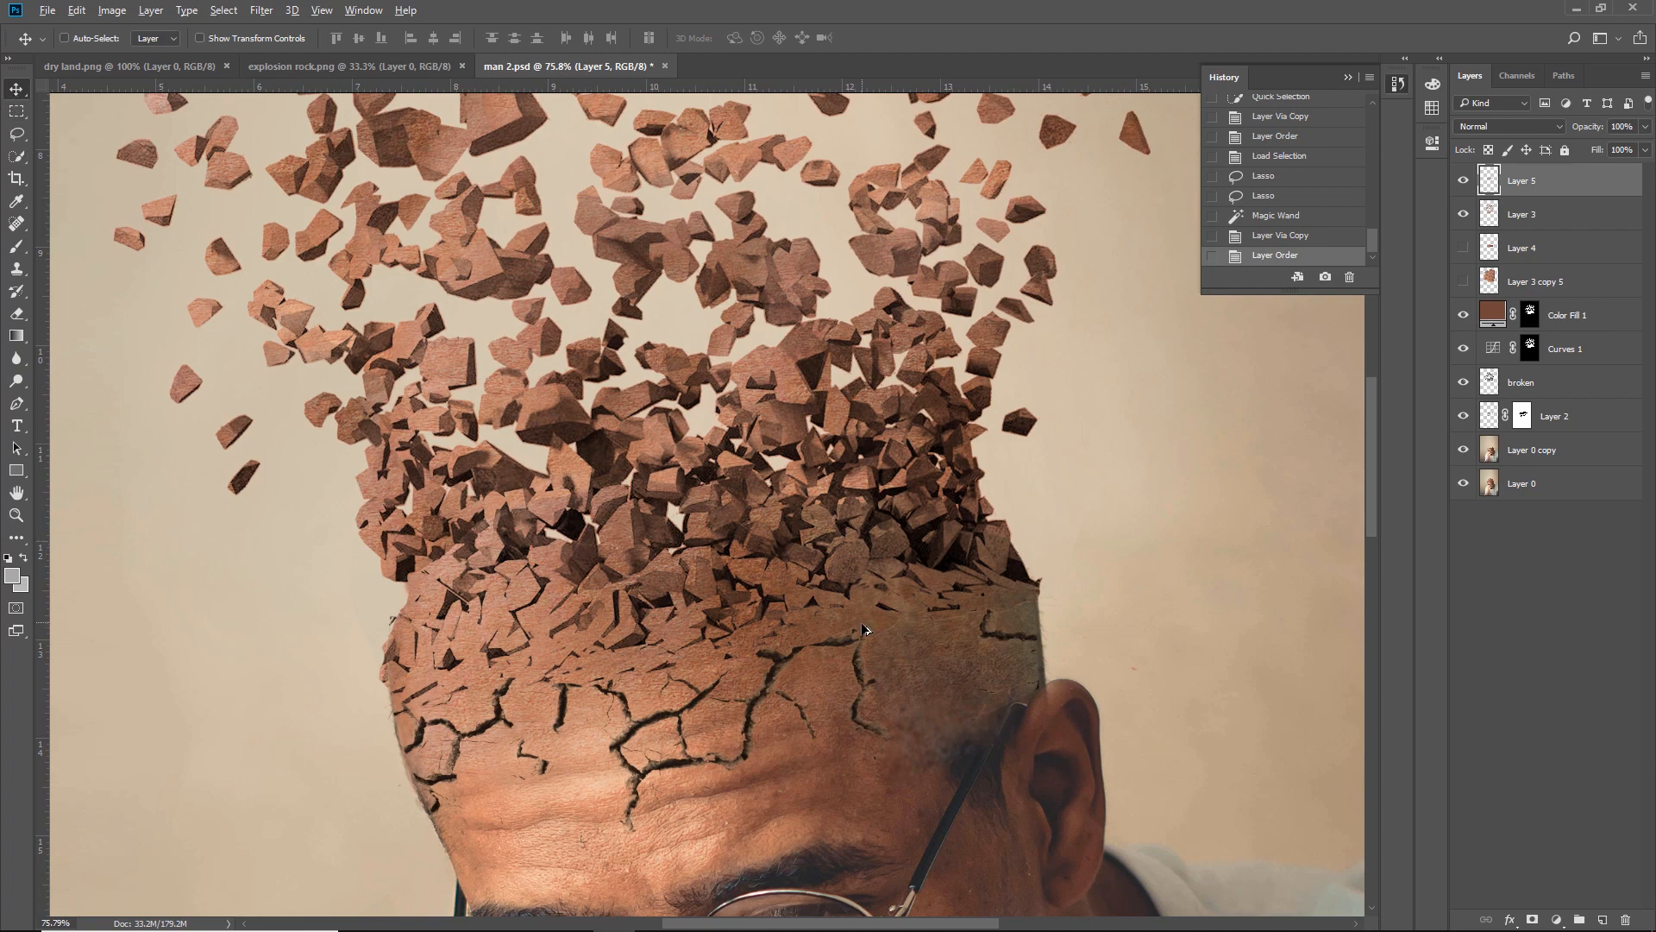
Step: Add a layer mask to Layer 5 and paint out its hard upper edge among the rocks in black at 38% brush opacity
scroll(868, 628, down, 3)
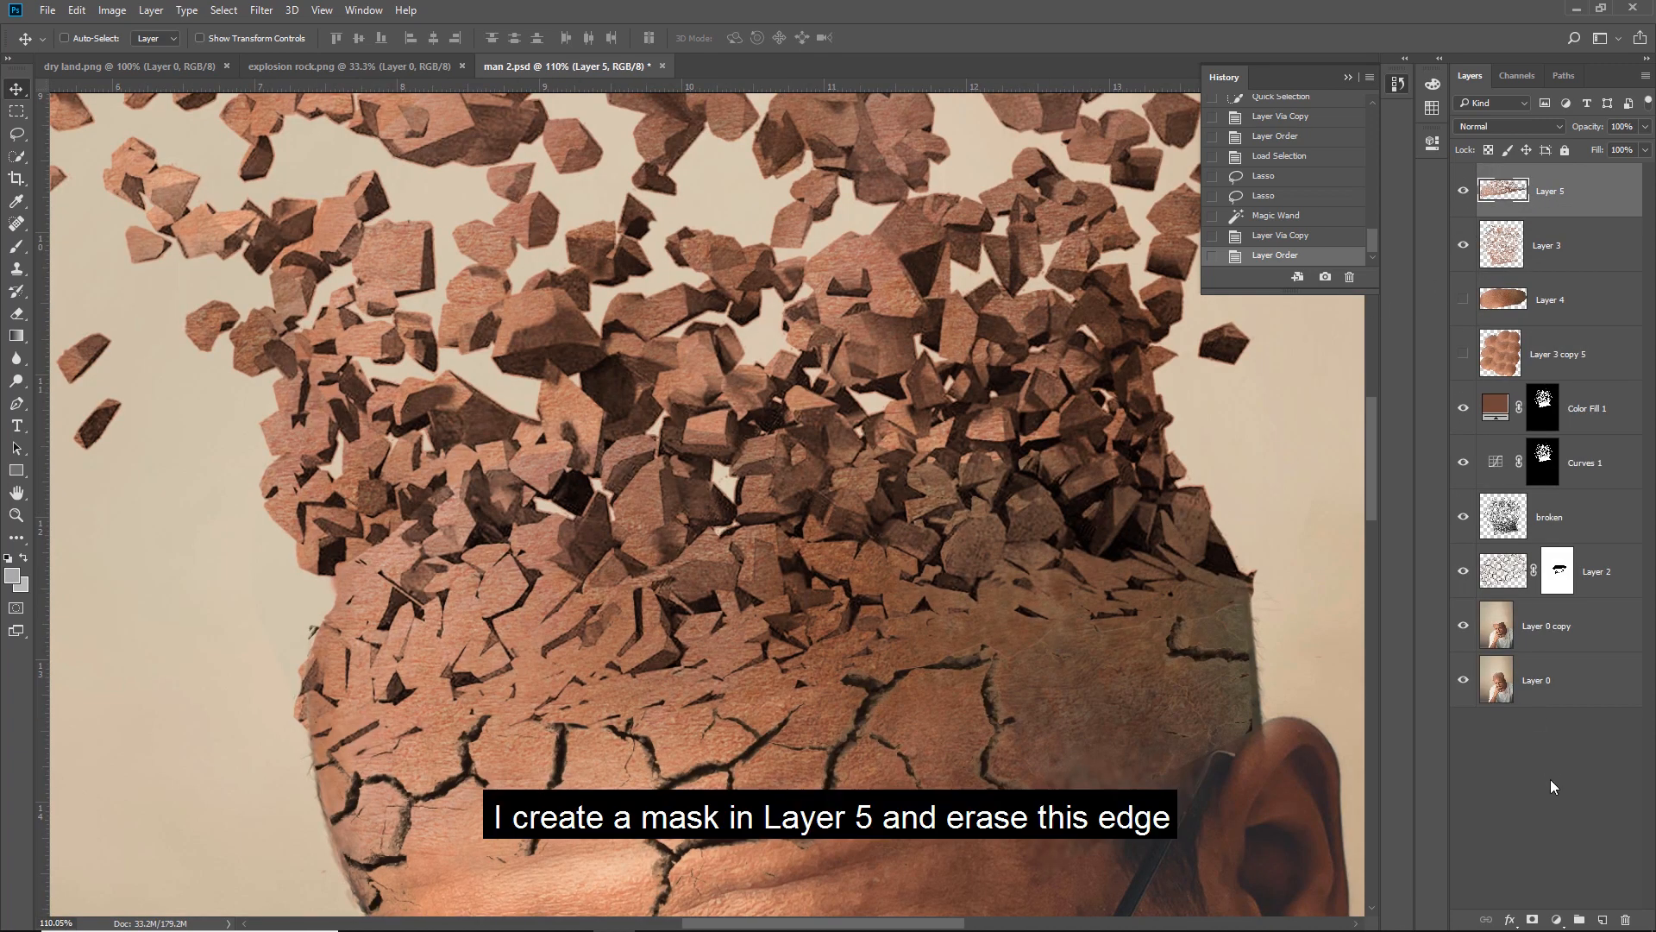
click(1533, 918)
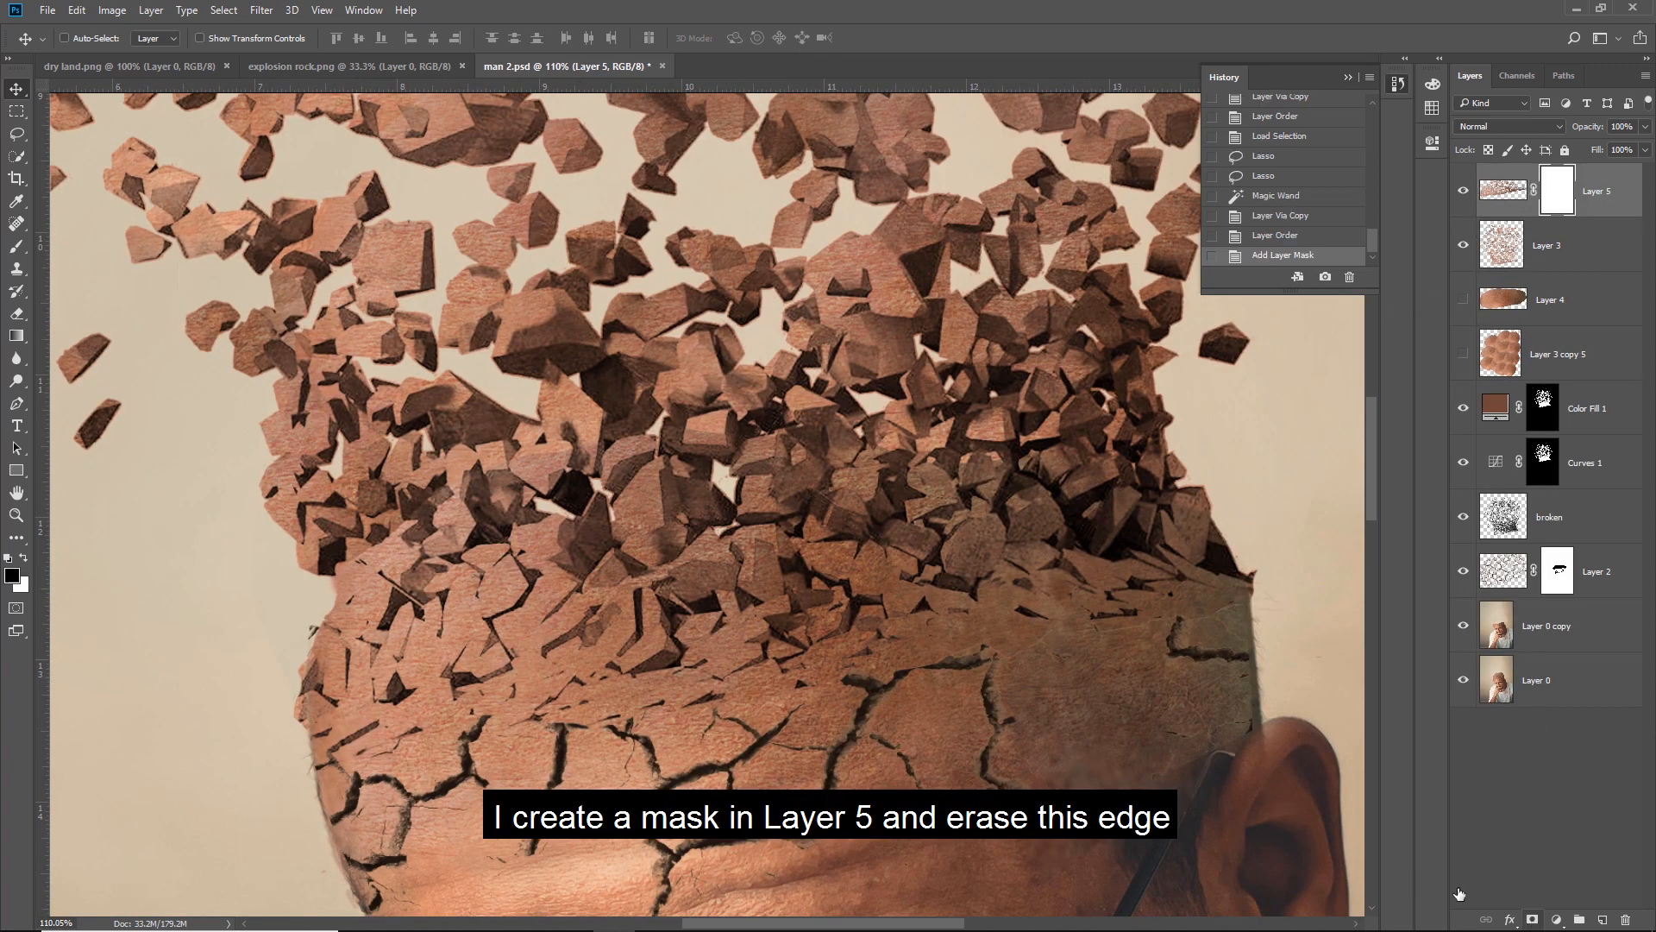
click(17, 247)
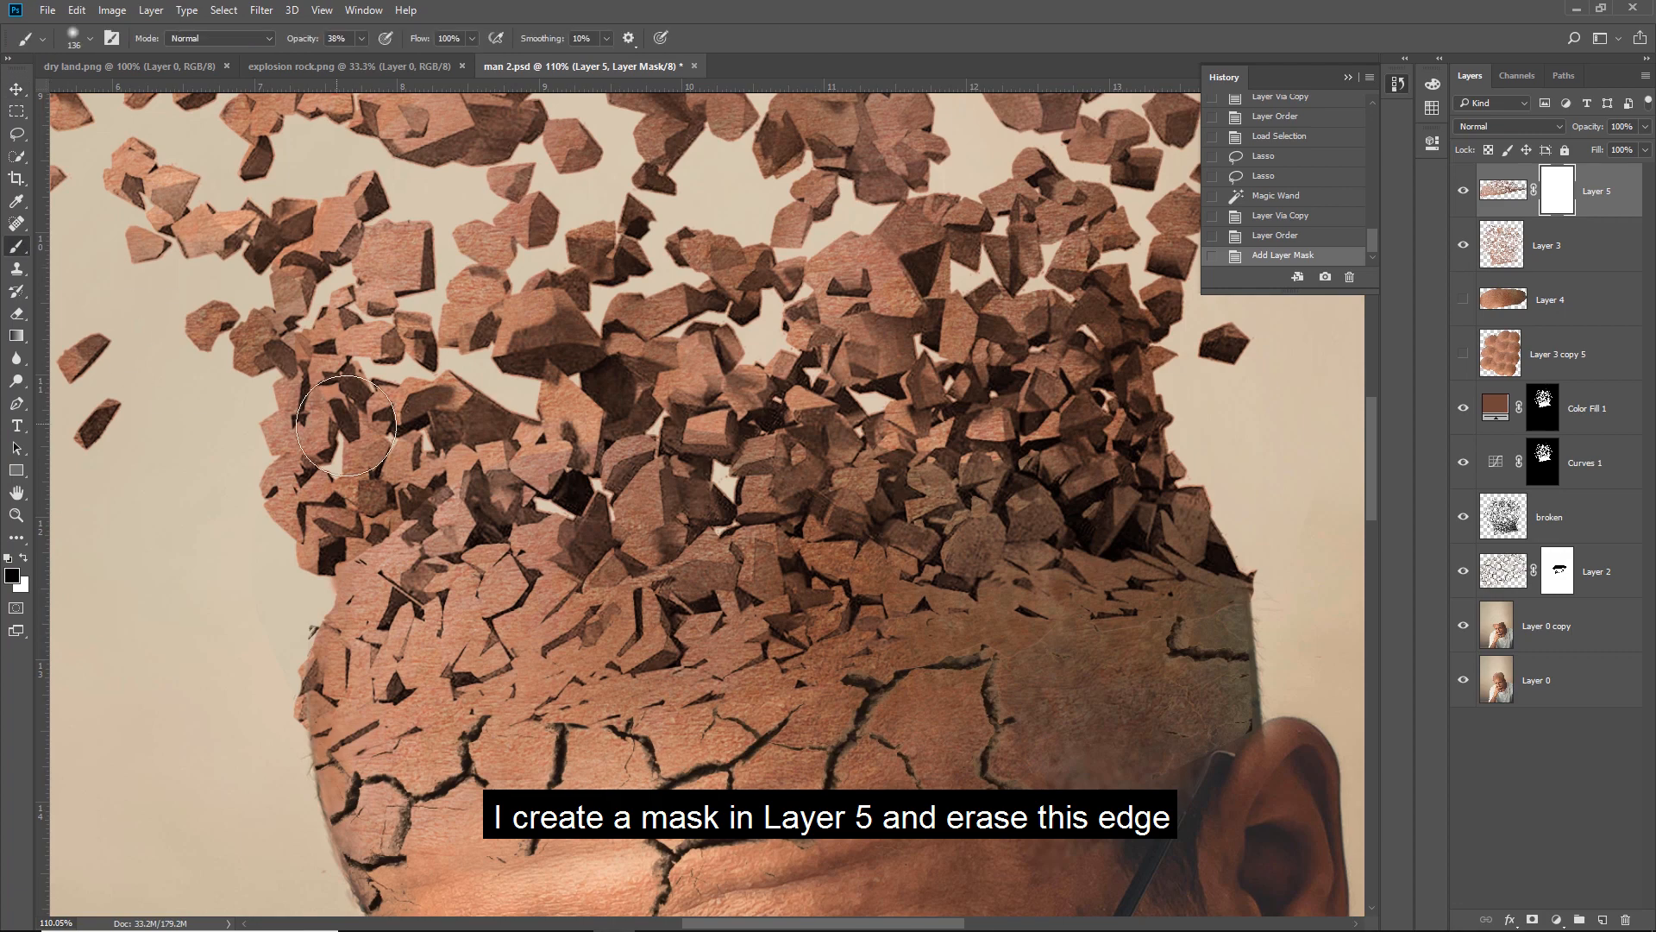
click(393, 521)
click(395, 527)
click(395, 528)
click(393, 524)
click(399, 507)
click(403, 494)
click(408, 473)
click(419, 462)
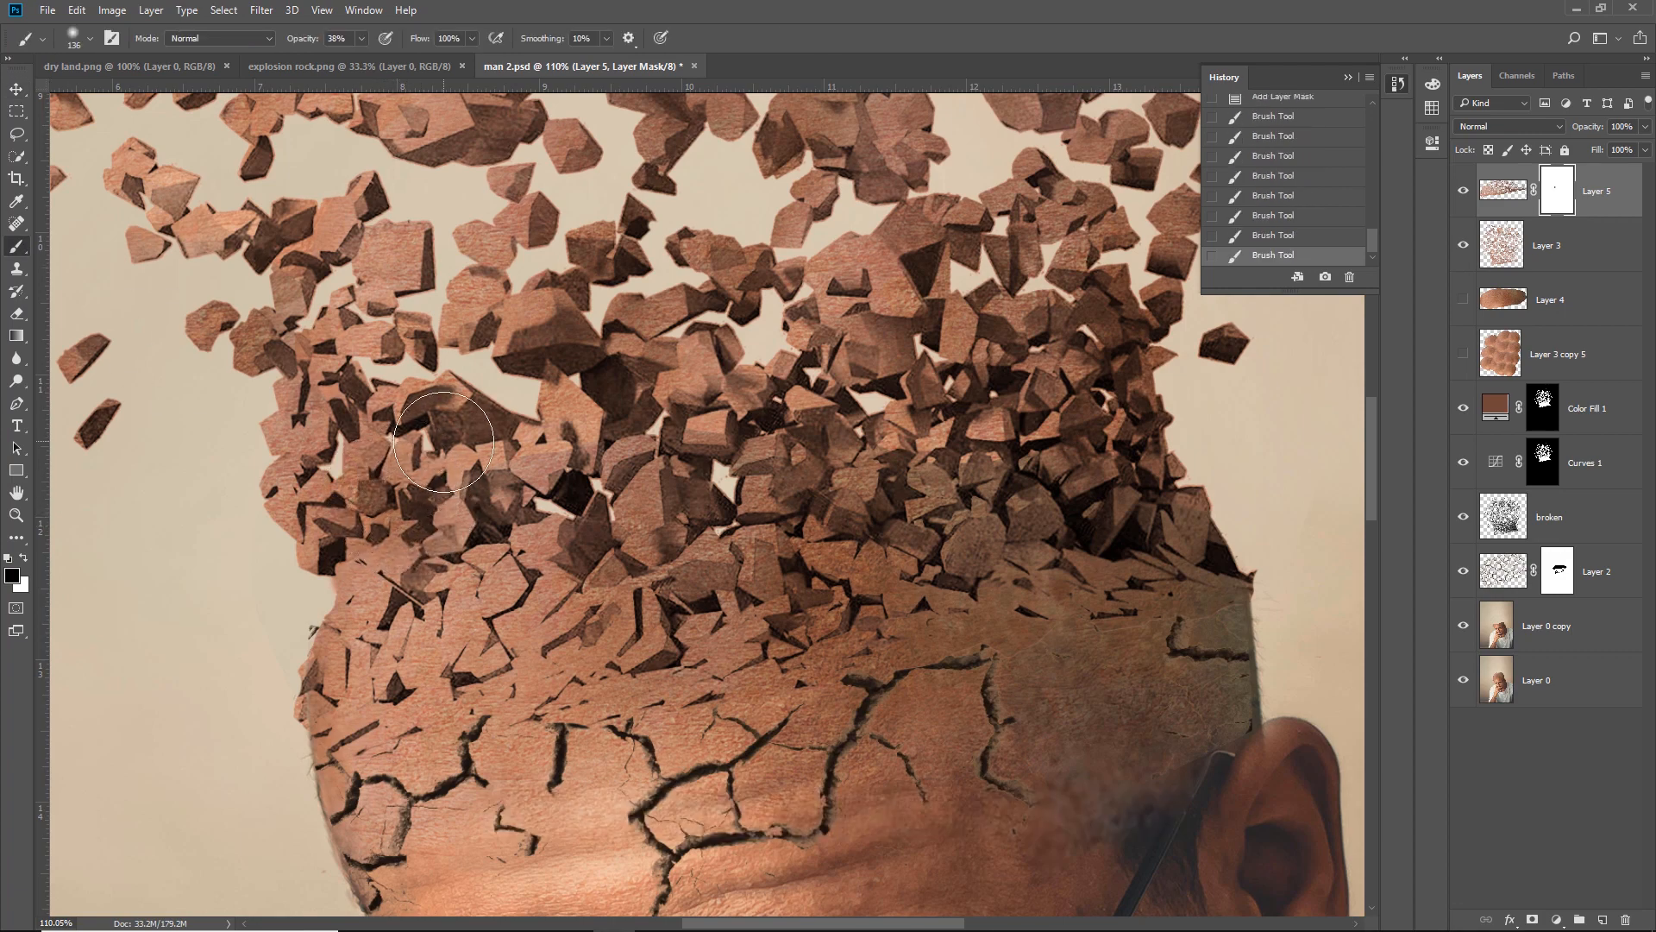
click(443, 441)
click(458, 548)
drag(426, 546, 402, 536)
mouse_move(540, 442)
mouse_down()
mouse_move(517, 442)
mouse_move(548, 445)
mouse_up()
drag(844, 414, 836, 399)
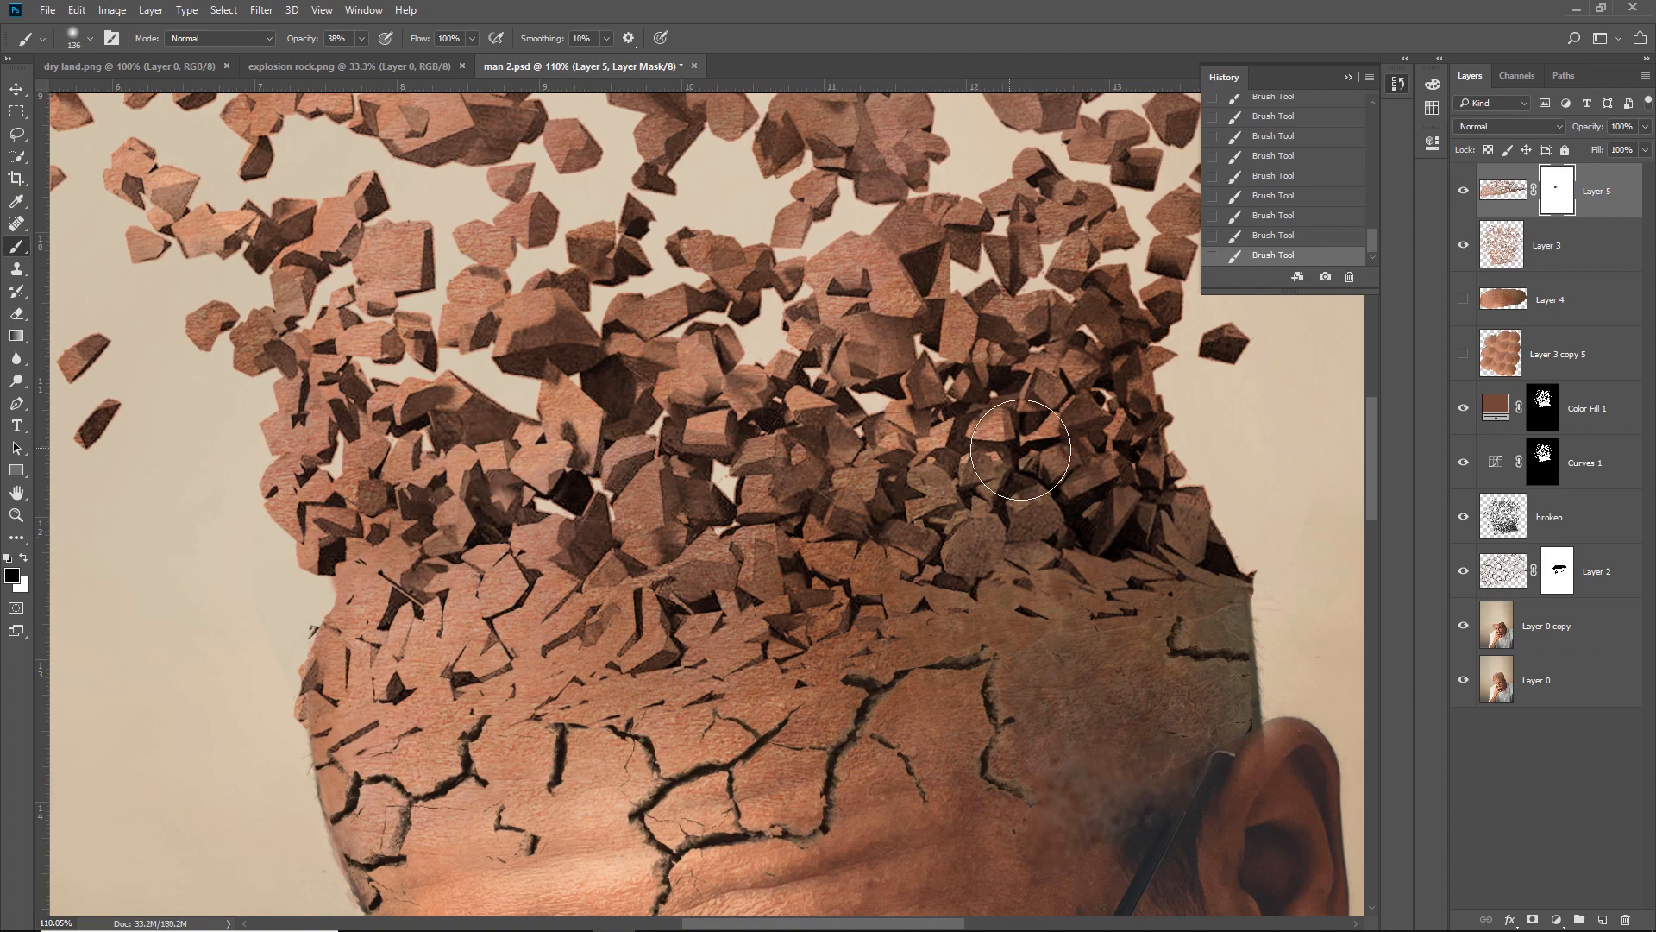
Step: Inspect the blending of the skin-textured rocks with the head, both up close and across the whole image
scroll(854, 354, down, 5)
scroll(854, 351, down, 2)
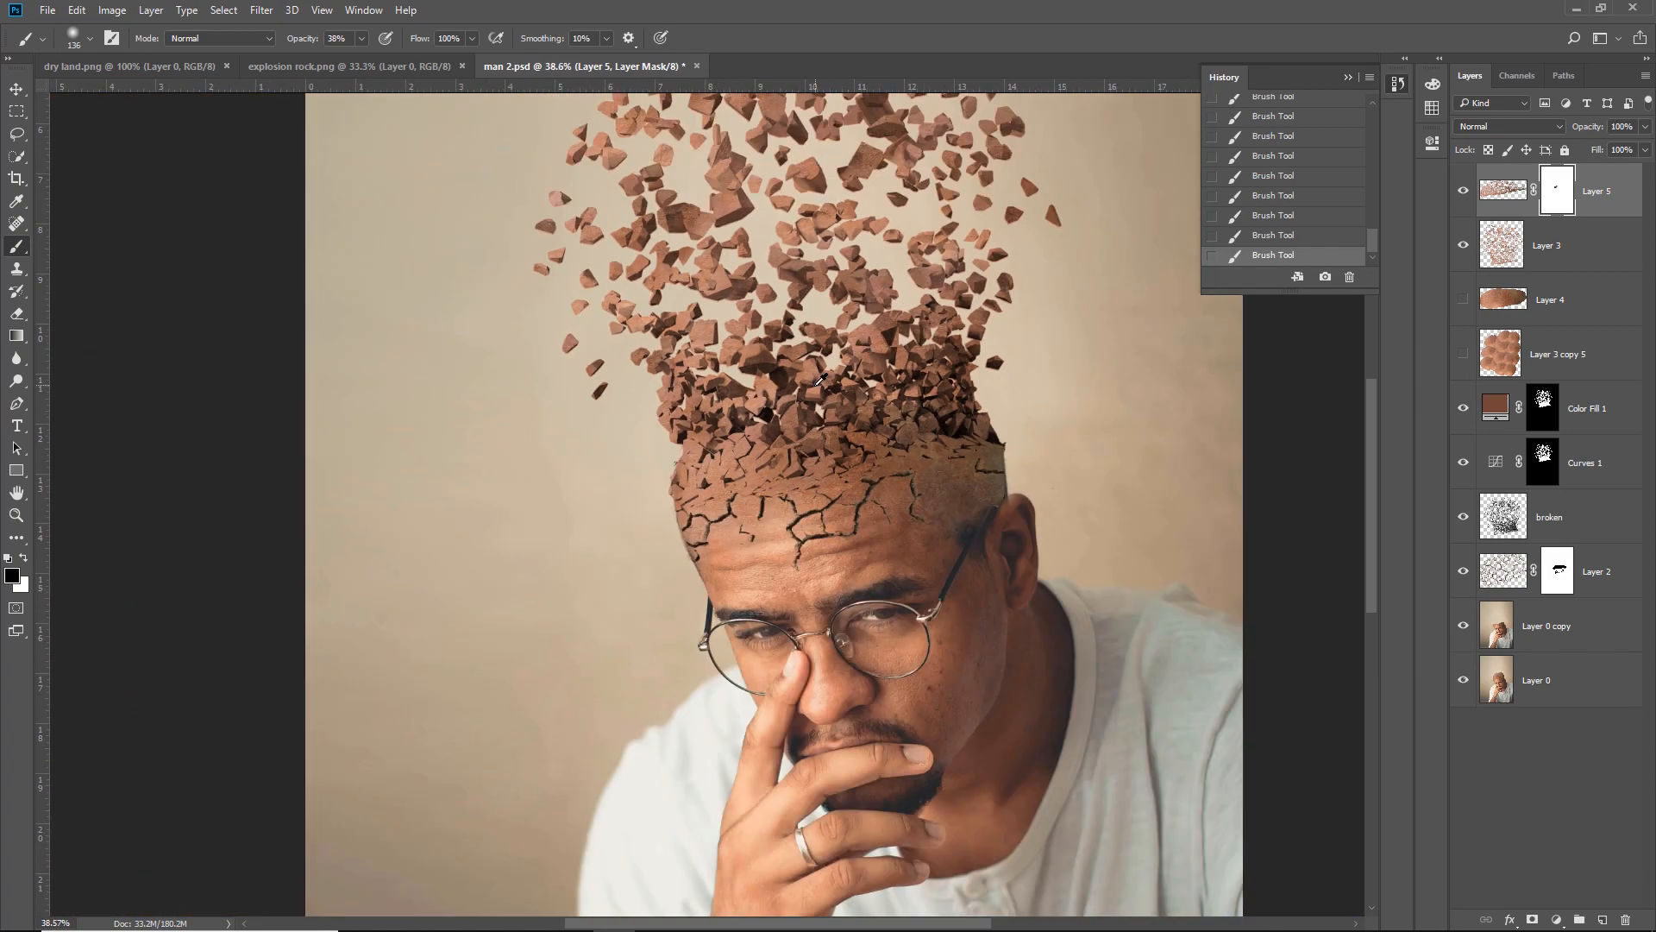
scroll(801, 401, up, 6)
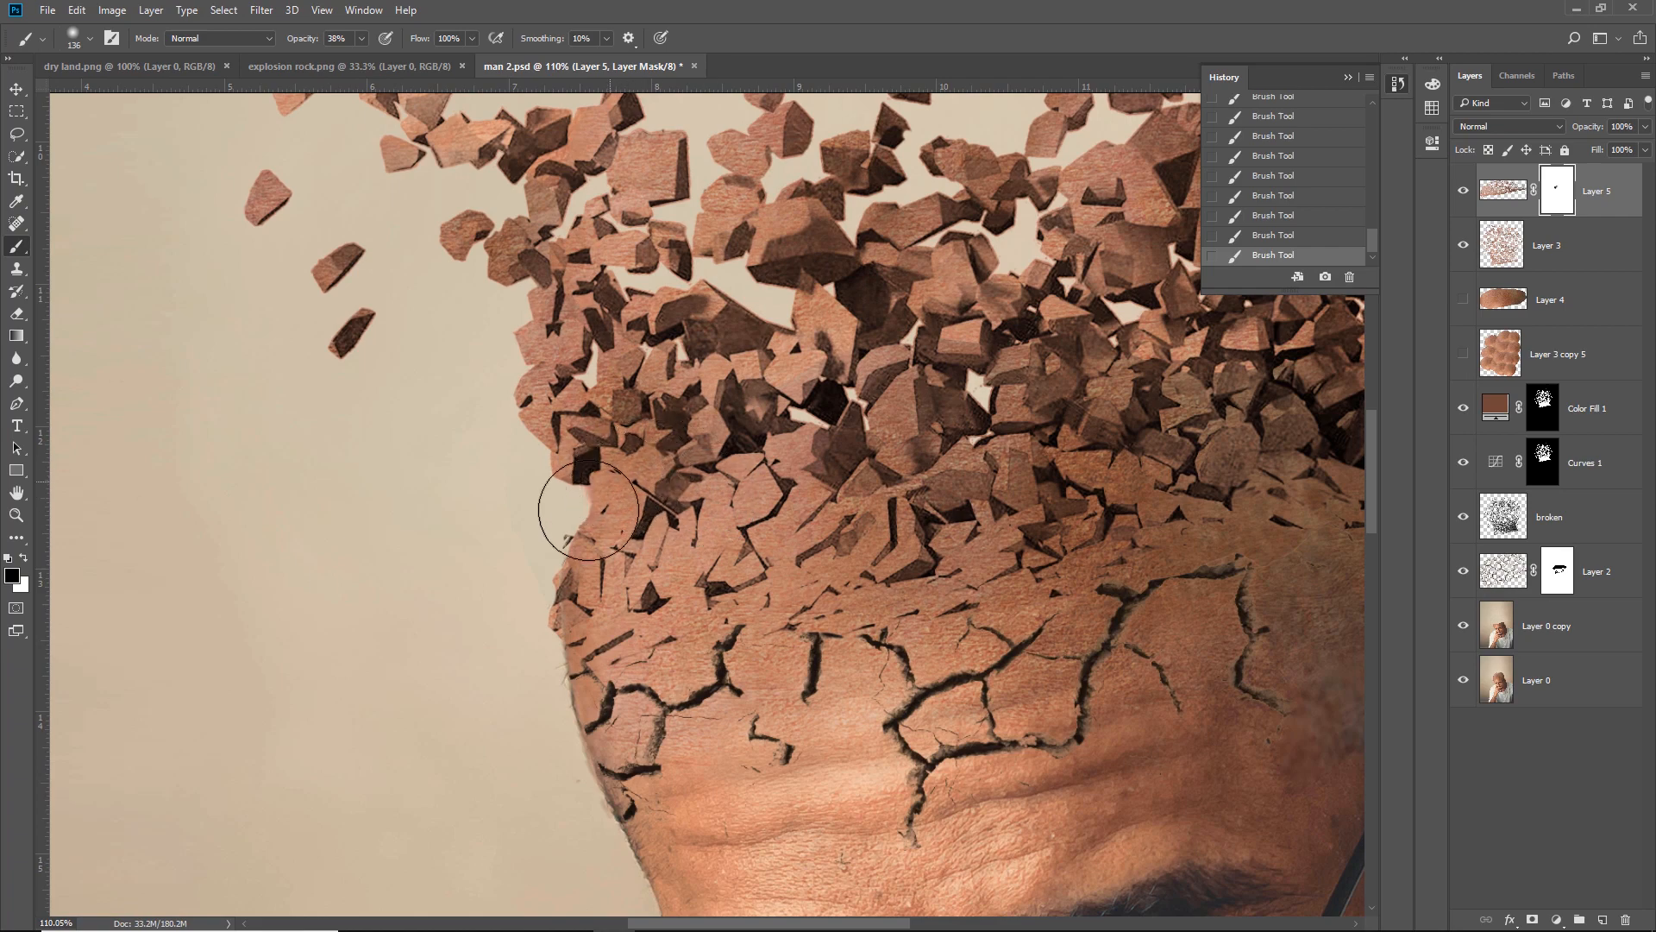
scroll(317, 534, down, 2)
scroll(317, 534, down, 4)
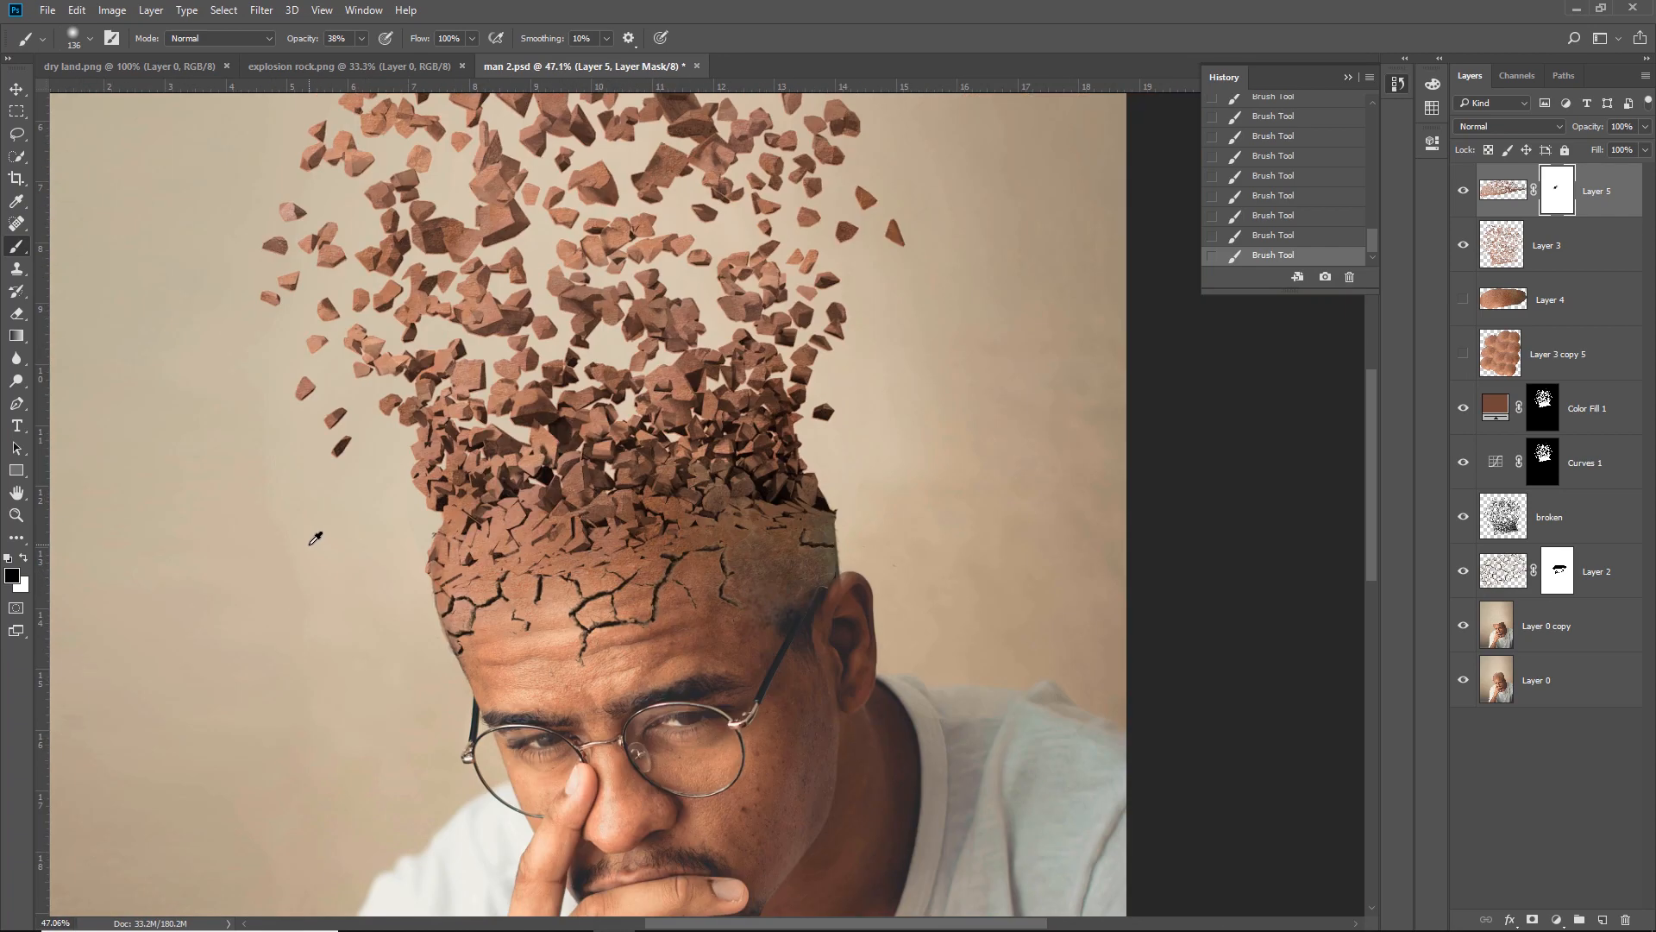
scroll(313, 542, down, 1)
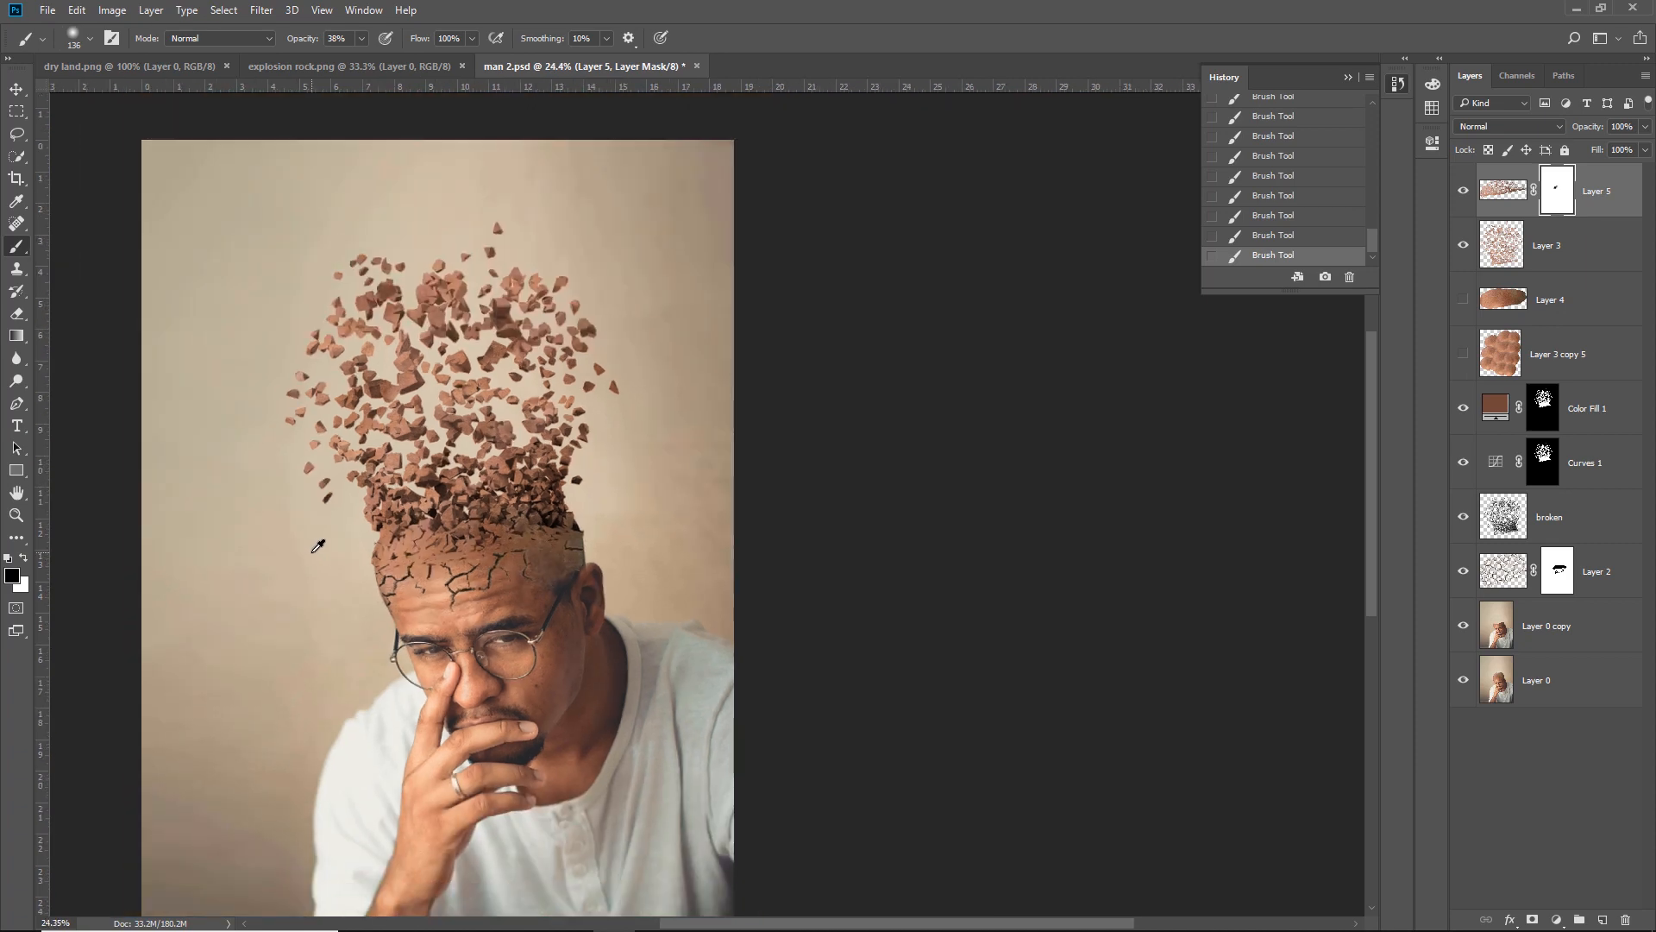
click(16, 89)
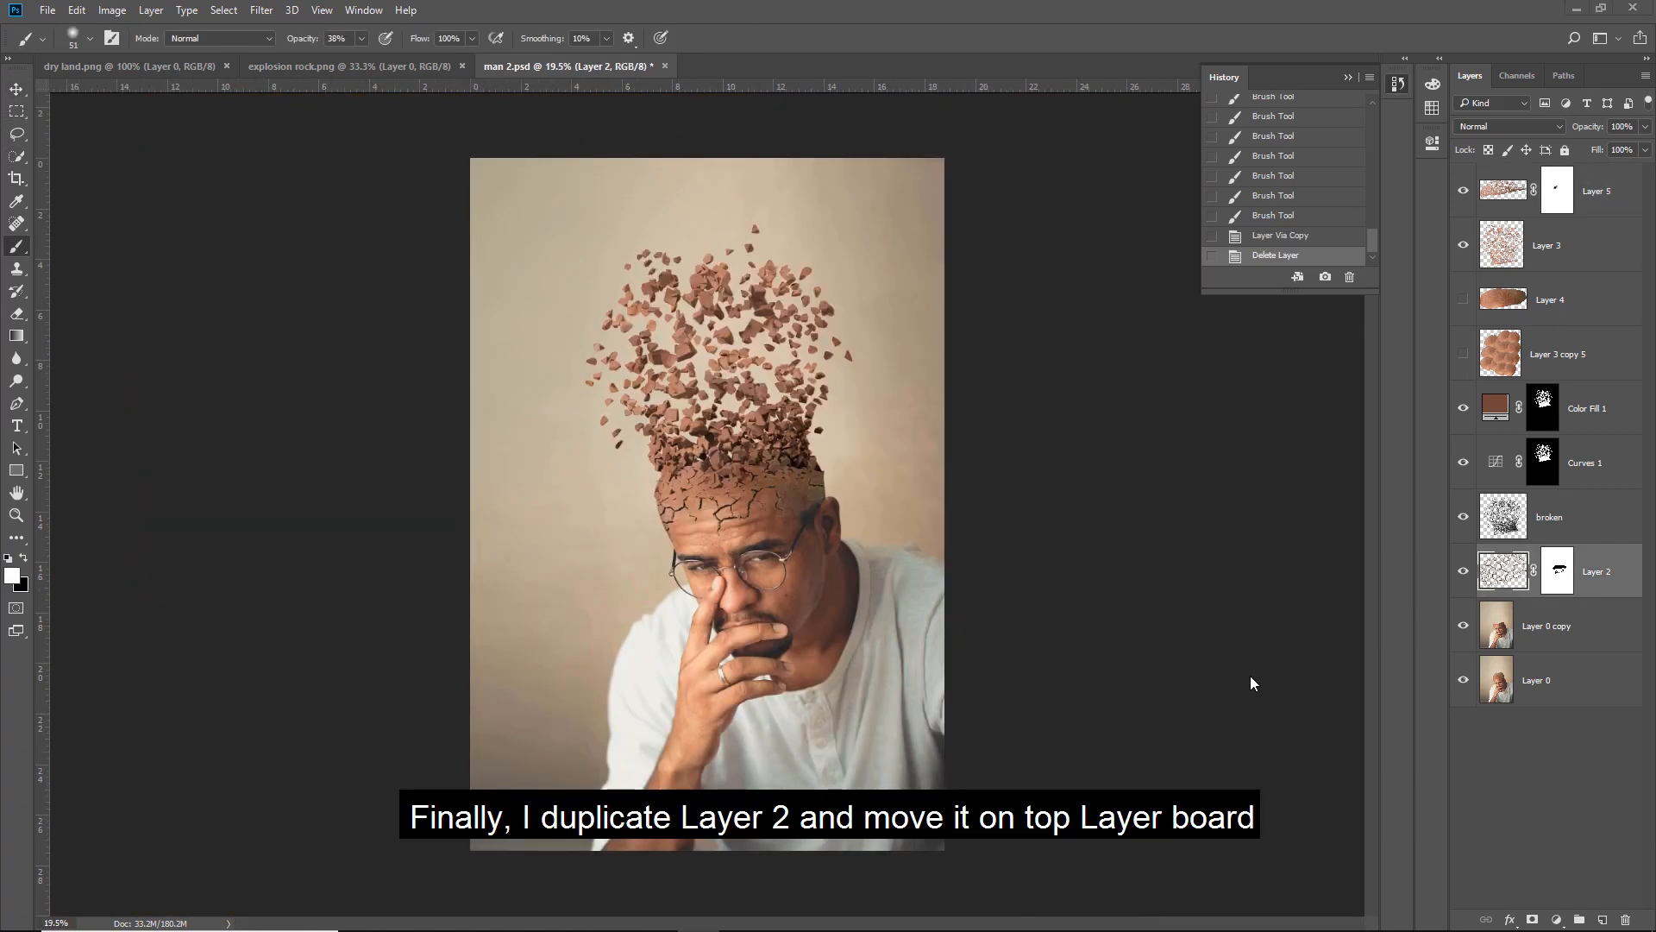
Step: Duplicate the cracked-texture Layer 2 with its mask as Layer 2 copy and move the copy above Layer 5 in the layer stack
scroll(1353, 577, up, 4)
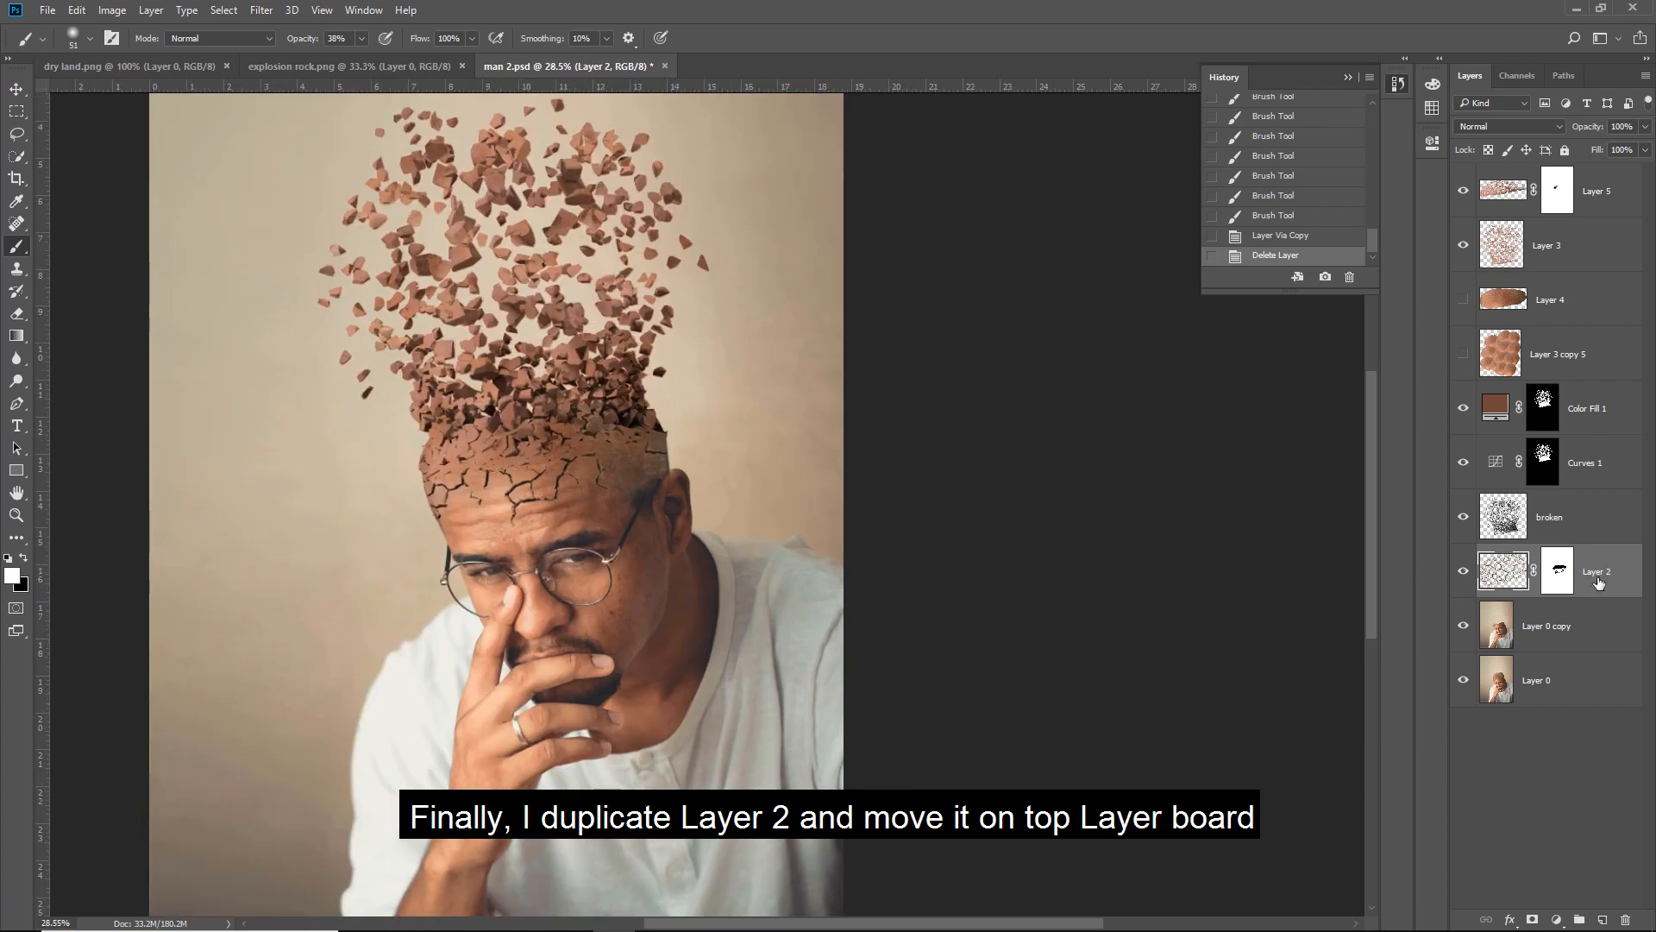
right_click(1598, 584)
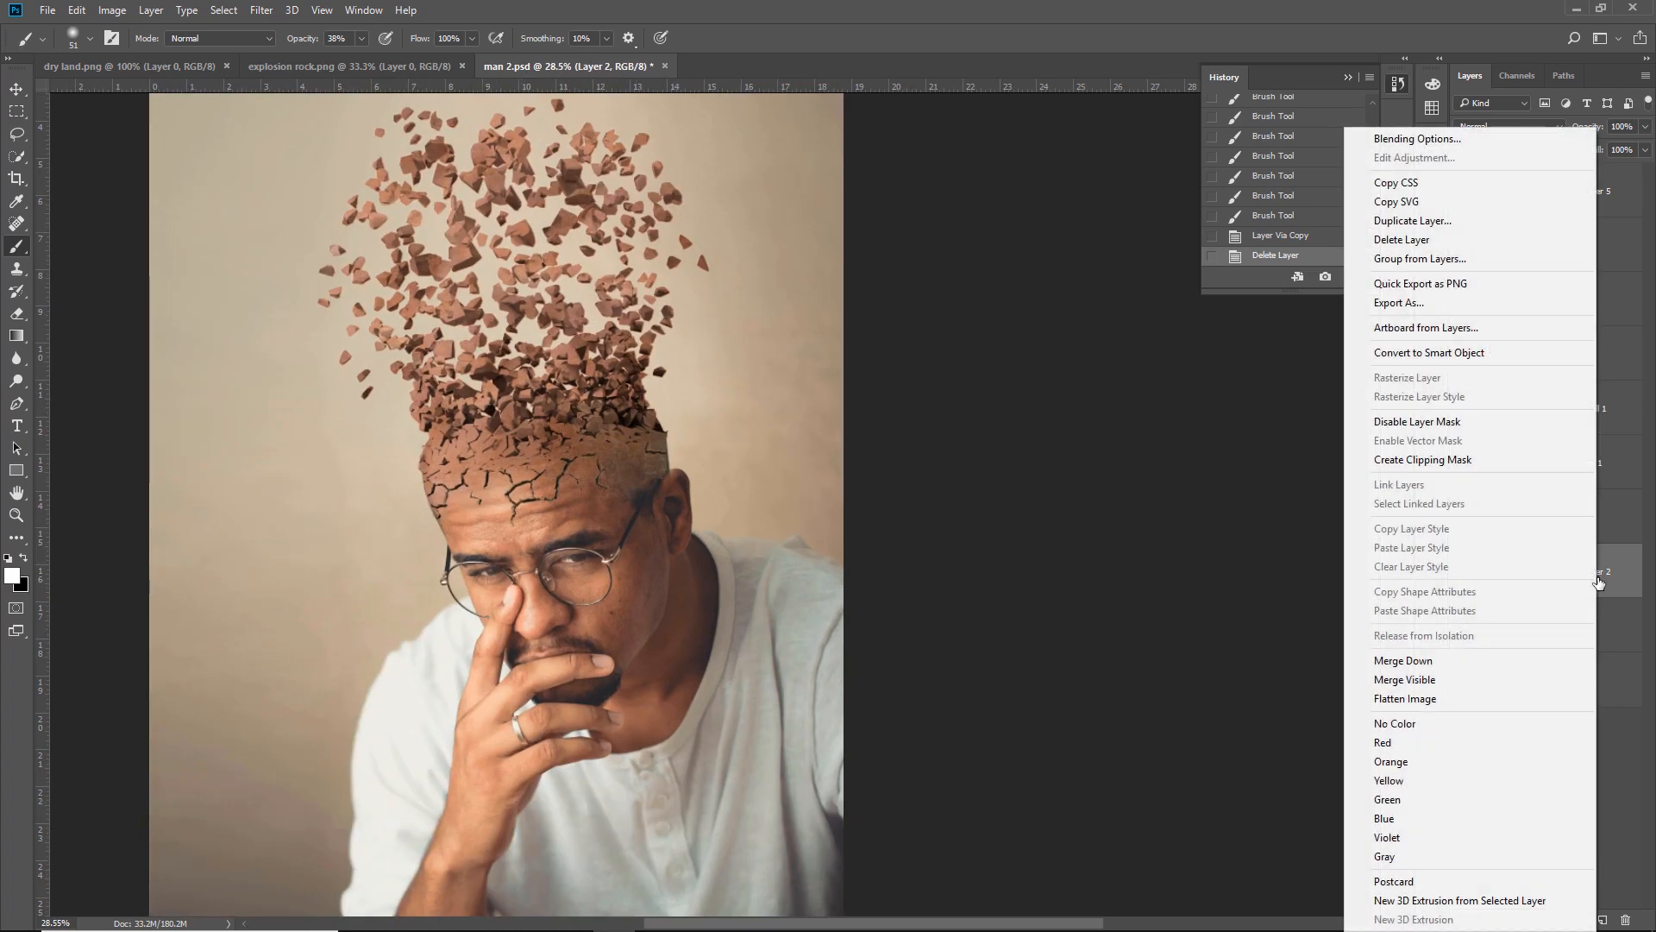
click(1475, 219)
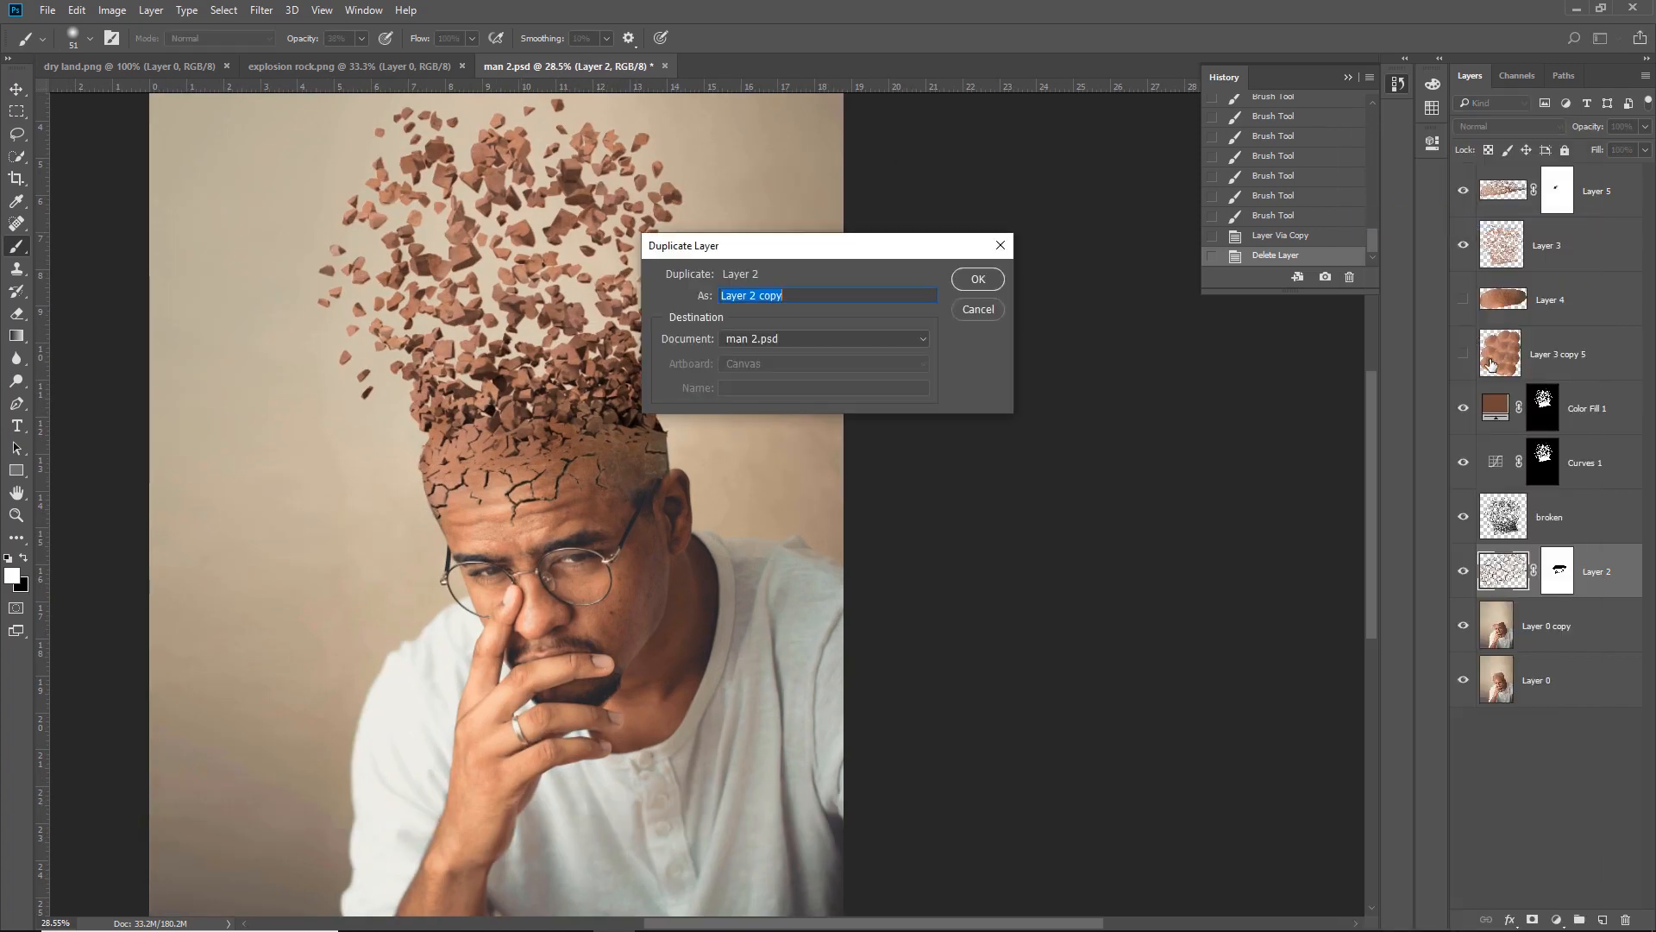
click(976, 281)
drag(1606, 565, 1631, 172)
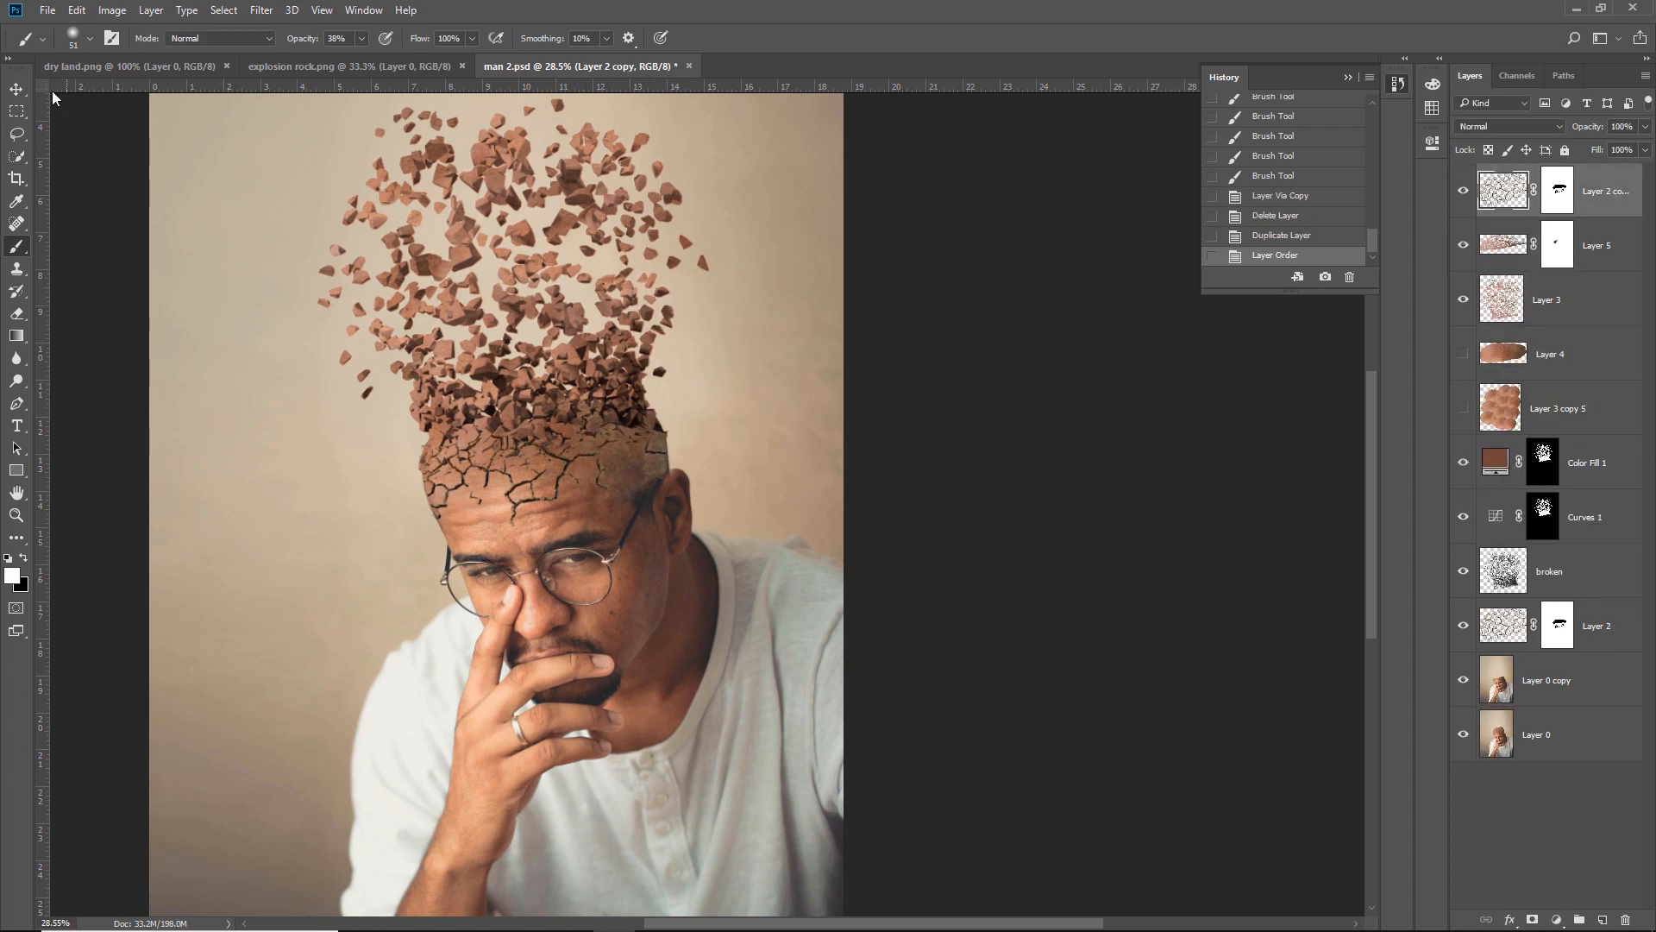
click(18, 89)
scroll(582, 463, up, 5)
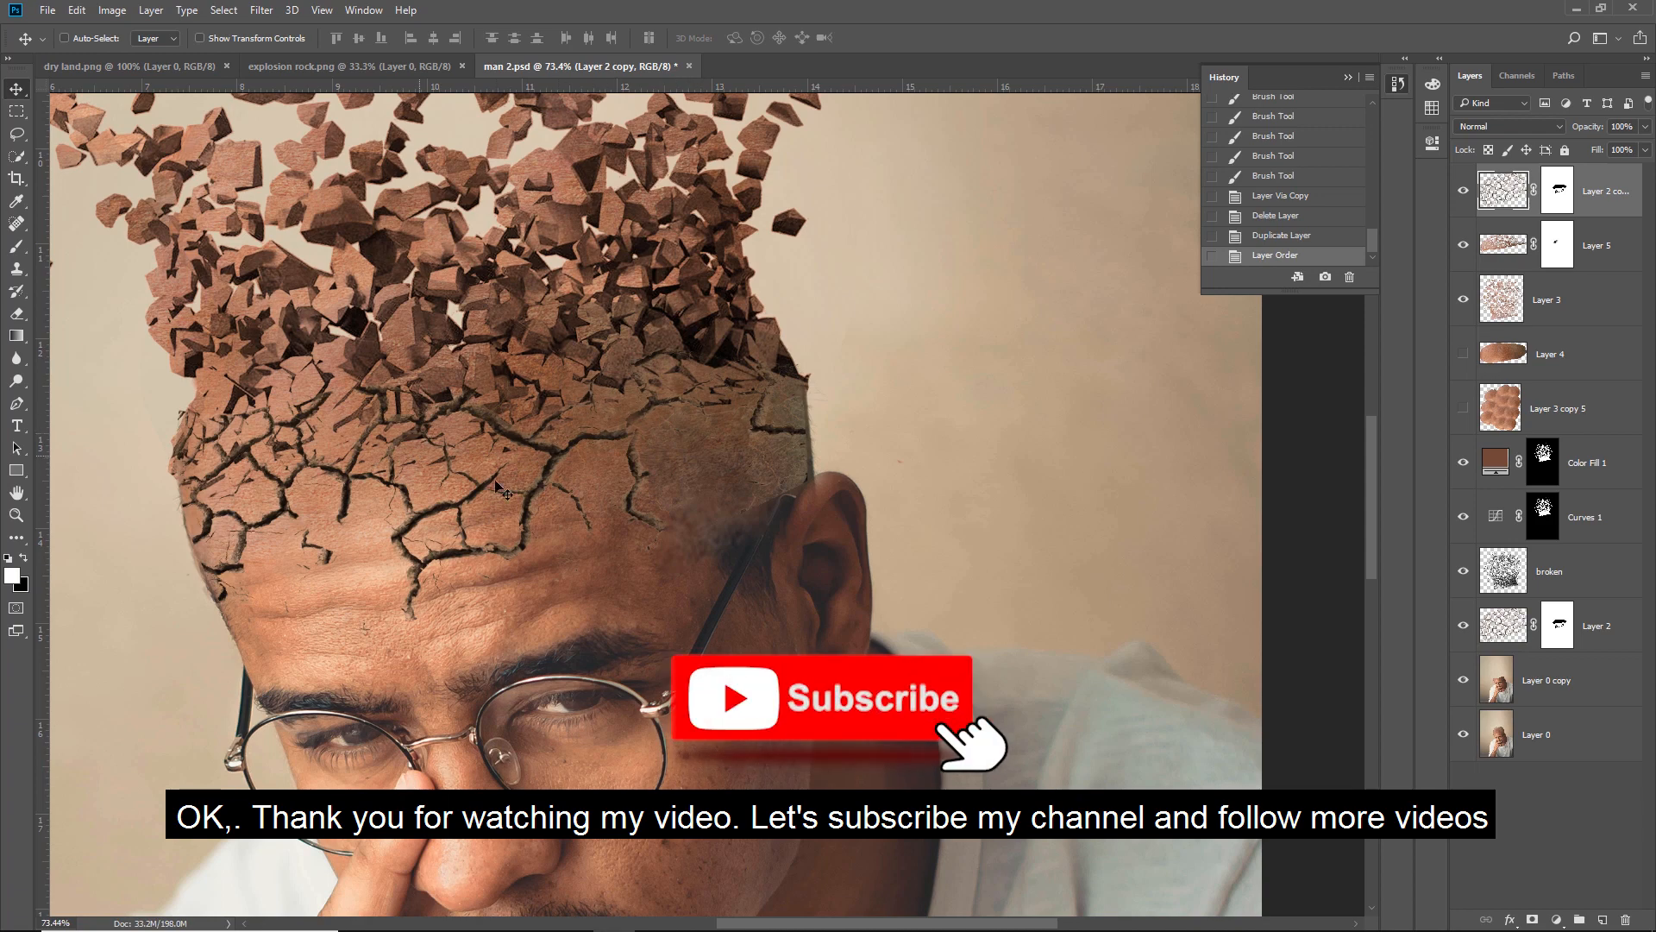
scroll(504, 464, down, 5)
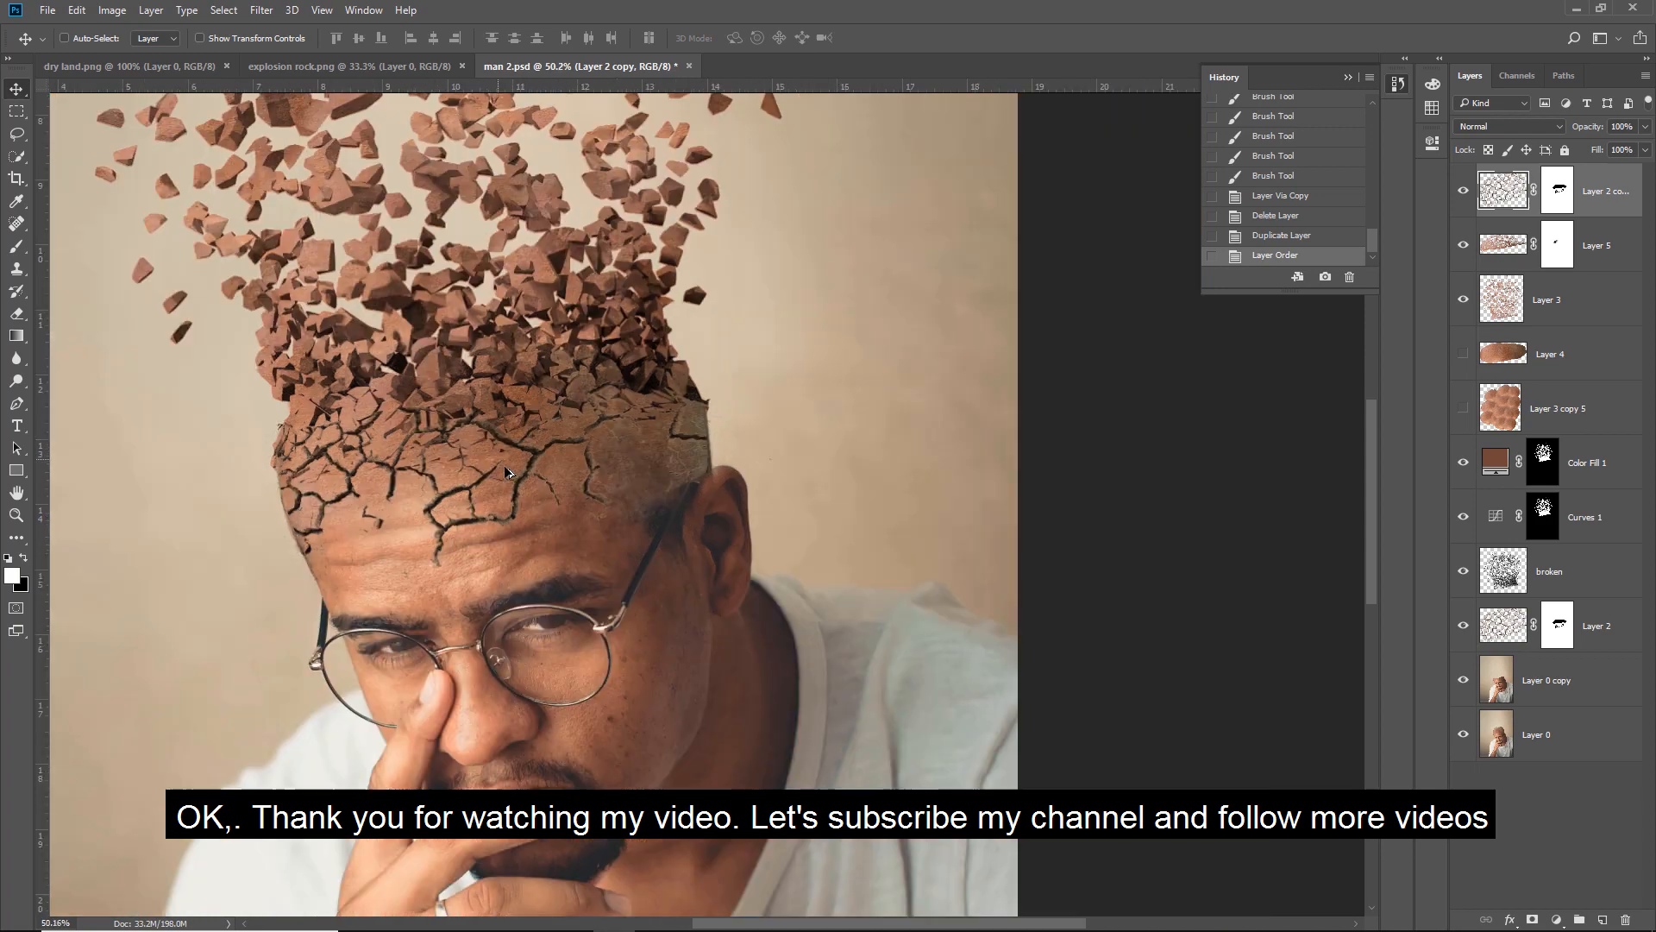
scroll(545, 496, down, 1)
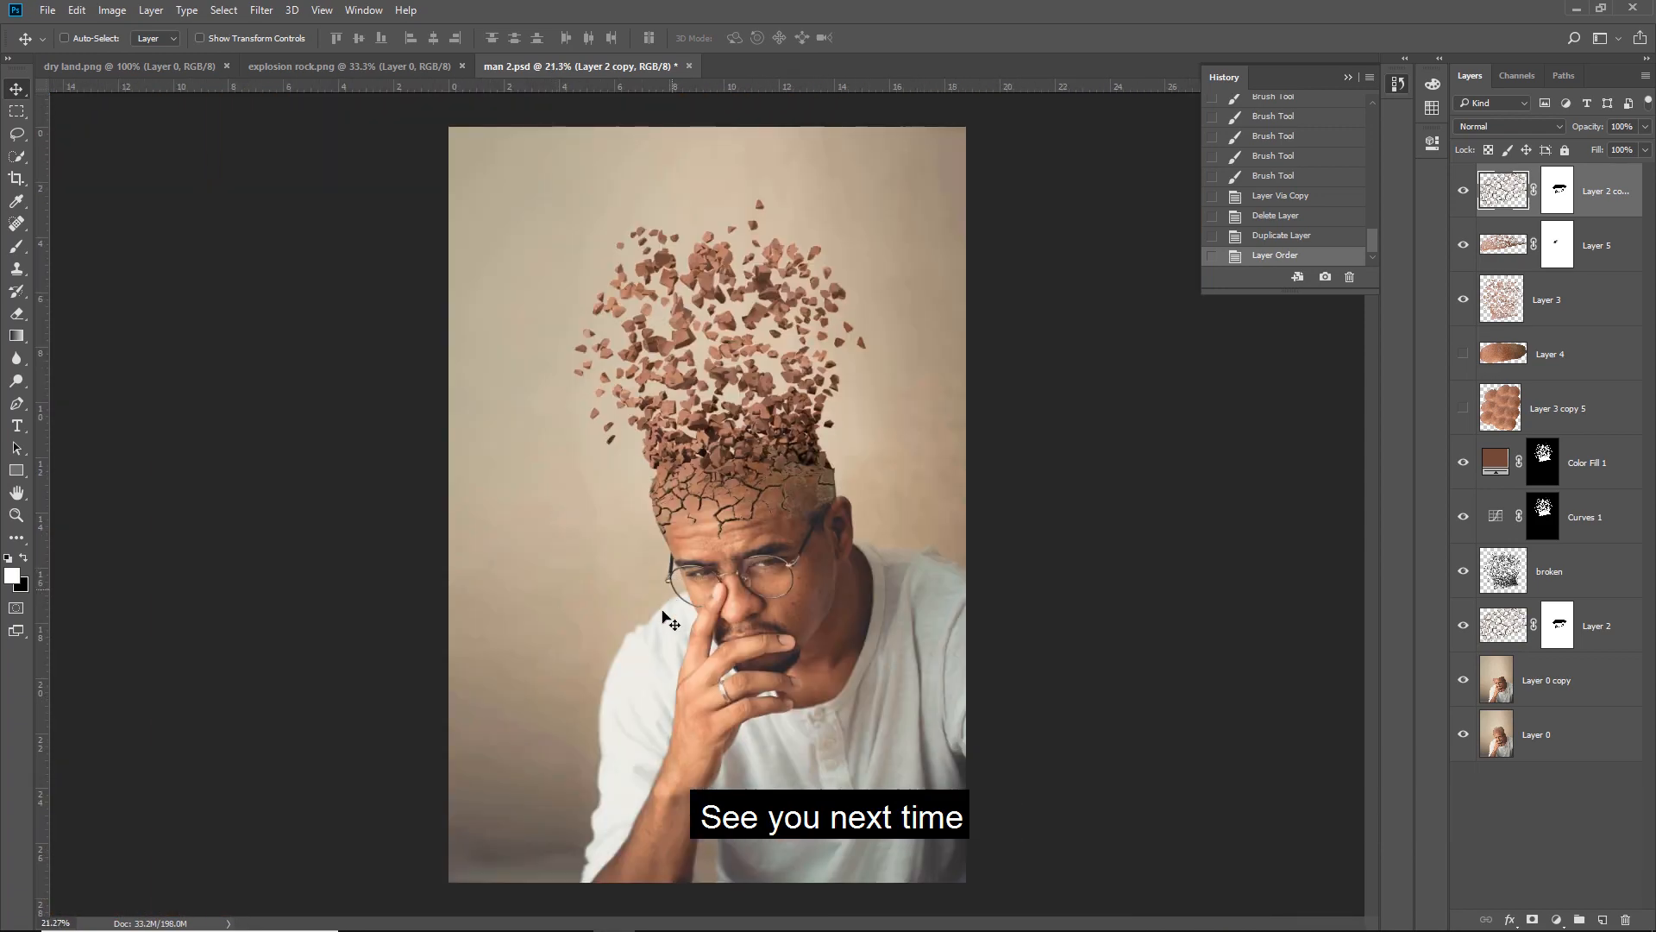